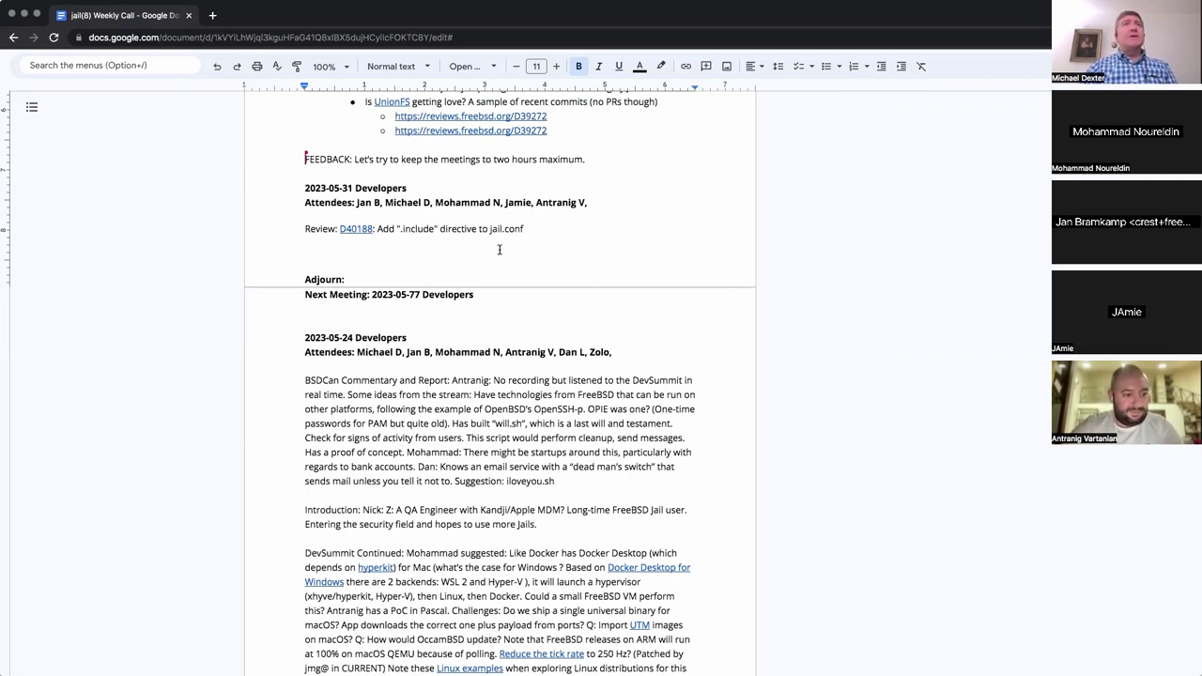
# Open the D40188 review linked in the meeting notes in a new browser tab
pyautogui.press('Down')
pyautogui.press('Down')
pyautogui.click(357, 228)
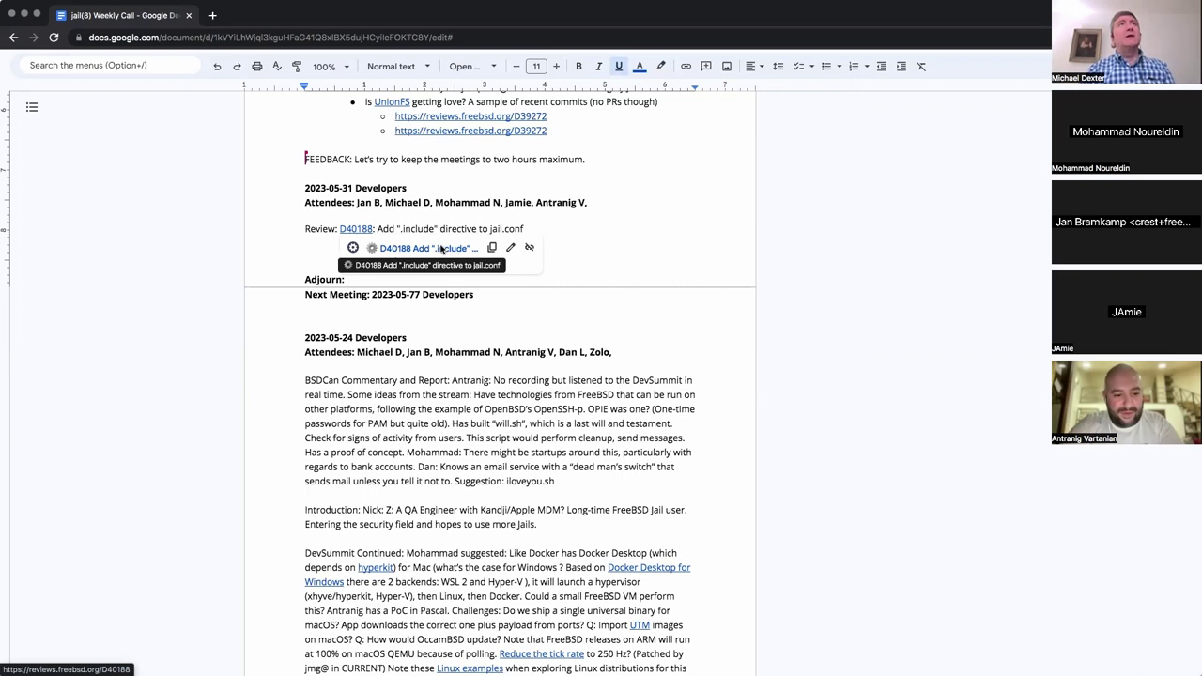
pyautogui.click(441, 248)
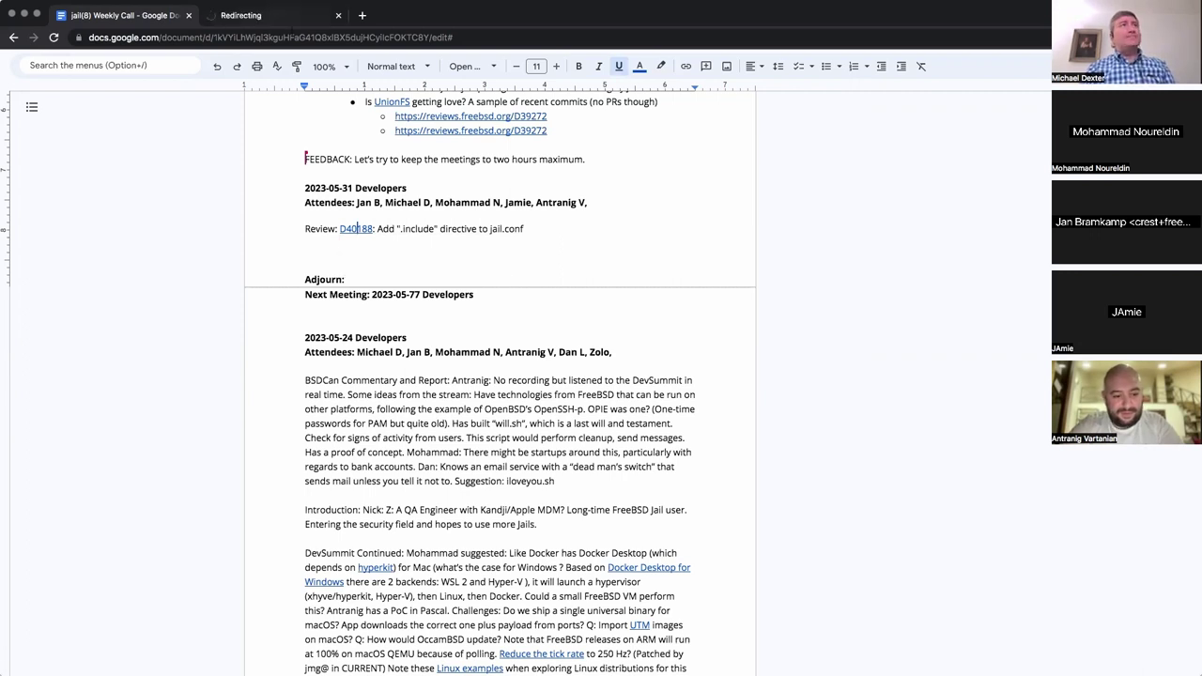
# Scroll through the D40188 '.include' directive review comments on circular includes
pyautogui.scroll(-3, 466, 182)
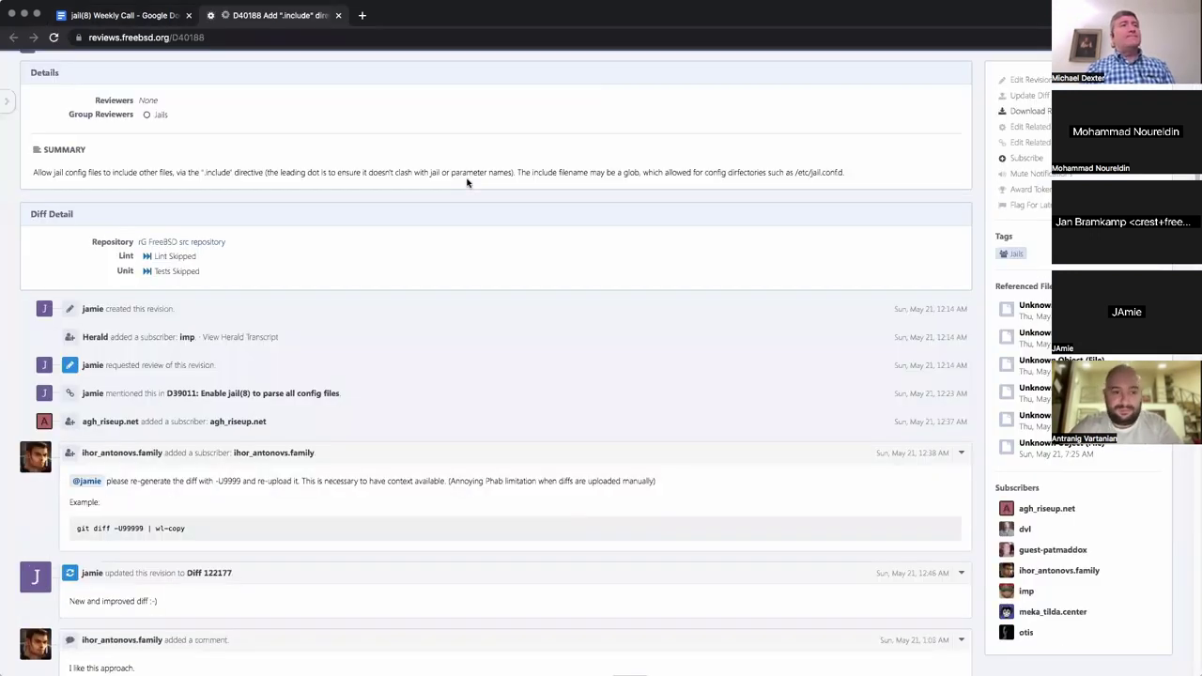
pyautogui.scroll(-4, 467, 182)
pyautogui.scroll(-5, 467, 182)
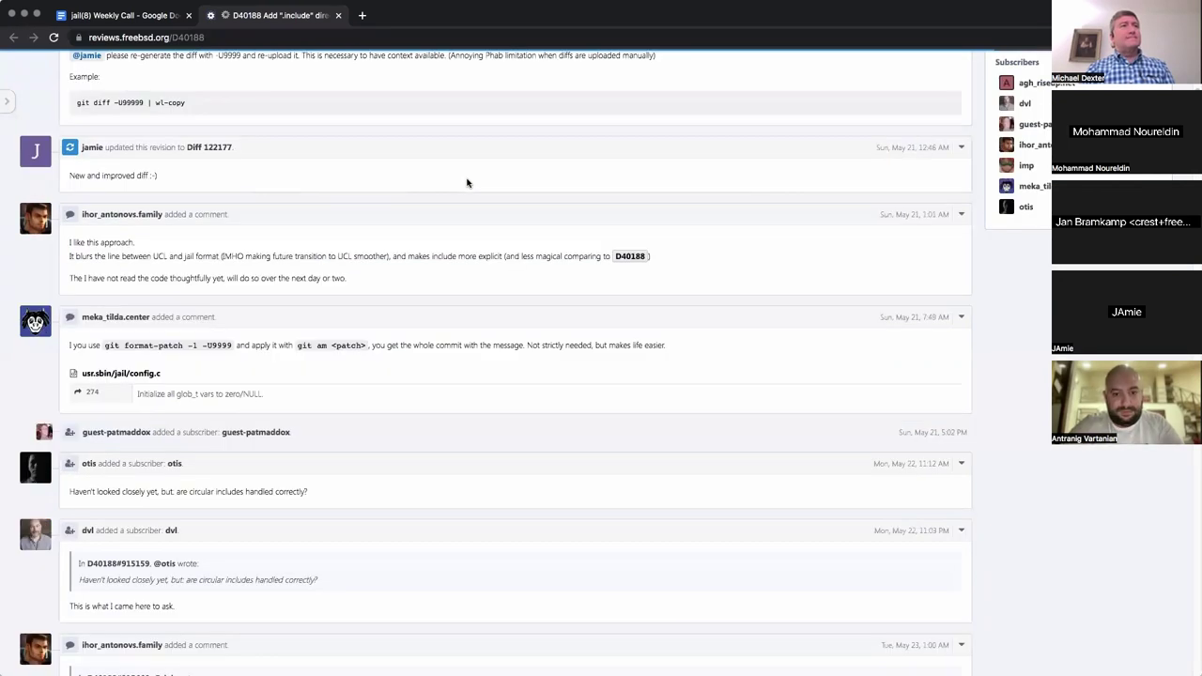
pyautogui.scroll(-4, 467, 182)
pyautogui.scroll(-2, 467, 182)
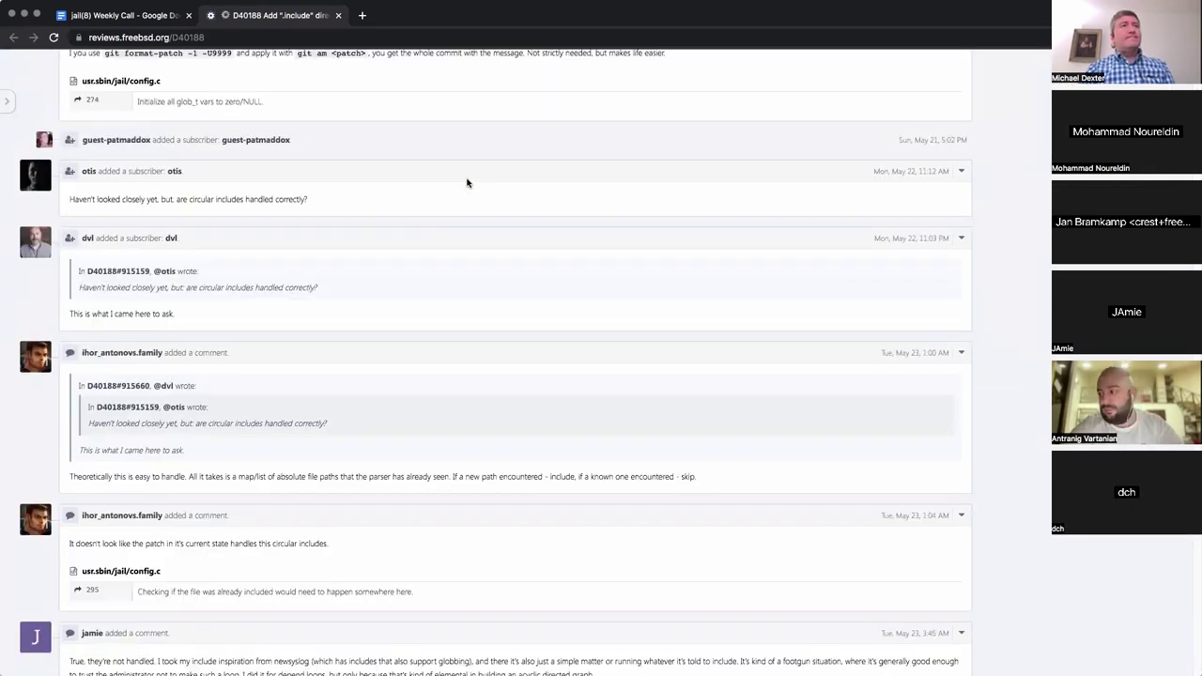
pyautogui.scroll(-3, 467, 182)
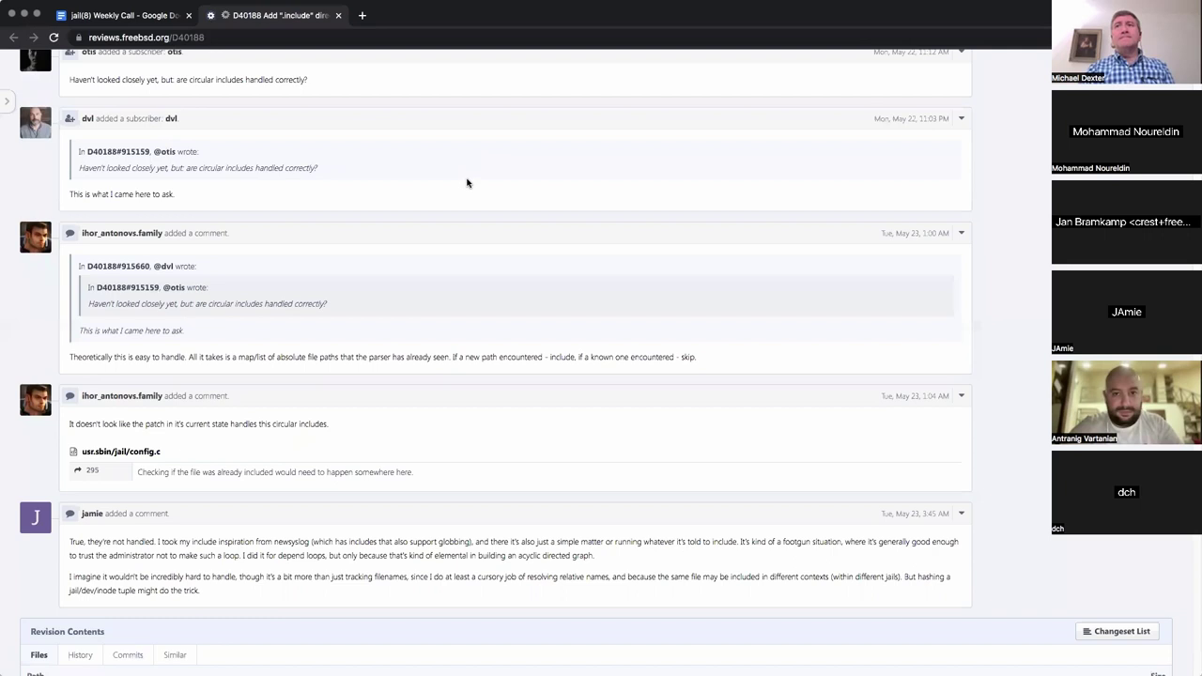
pyautogui.scroll(-1, 467, 182)
pyautogui.scroll(1, 466, 182)
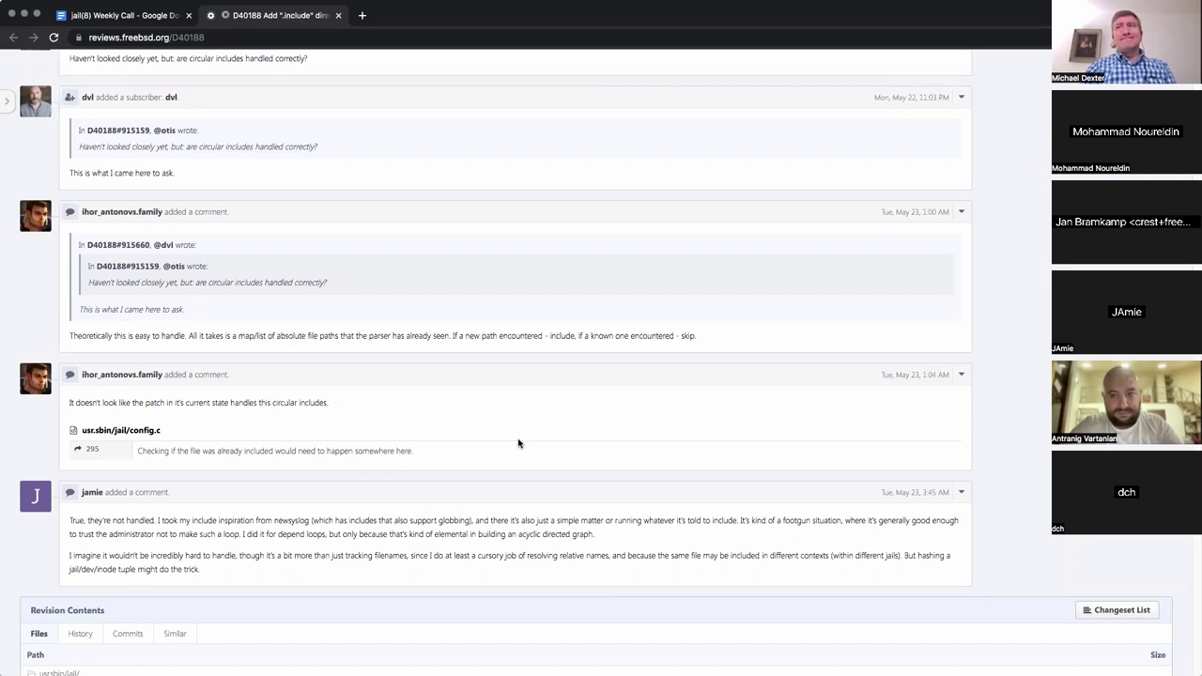
# Back in the weekly call notes, append another attendee's name and a comma to the Attendees line
pyautogui.click(136, 16)
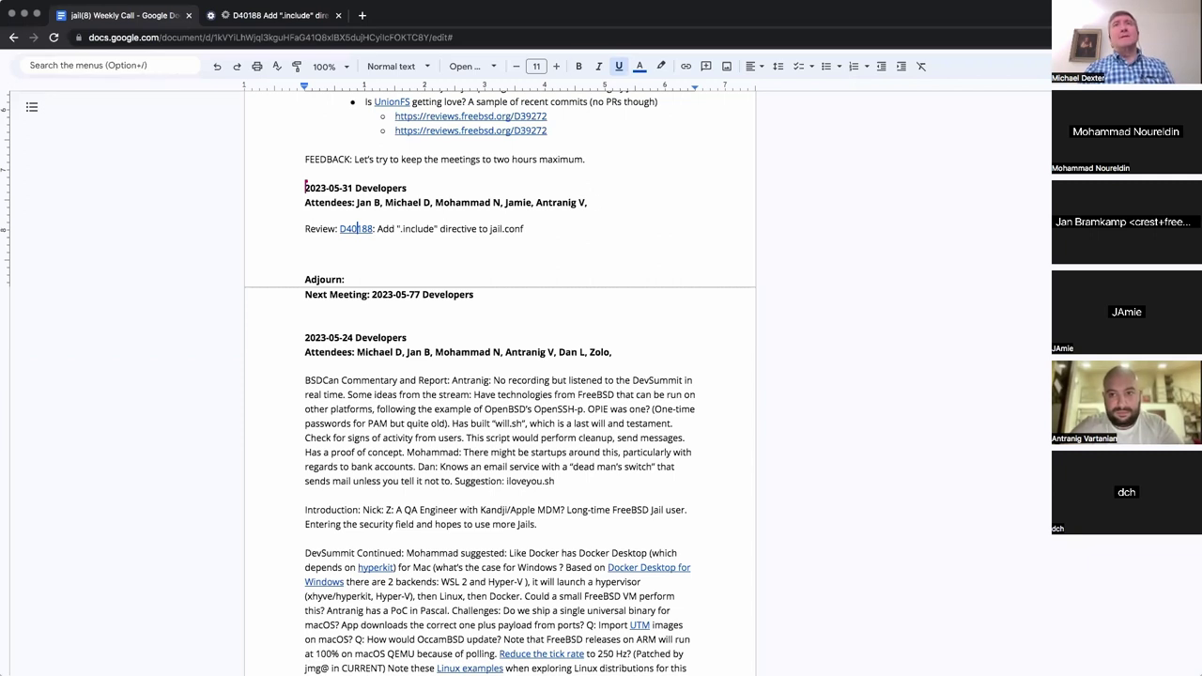
pyautogui.click(643, 201)
pyautogui.write('Dave ')
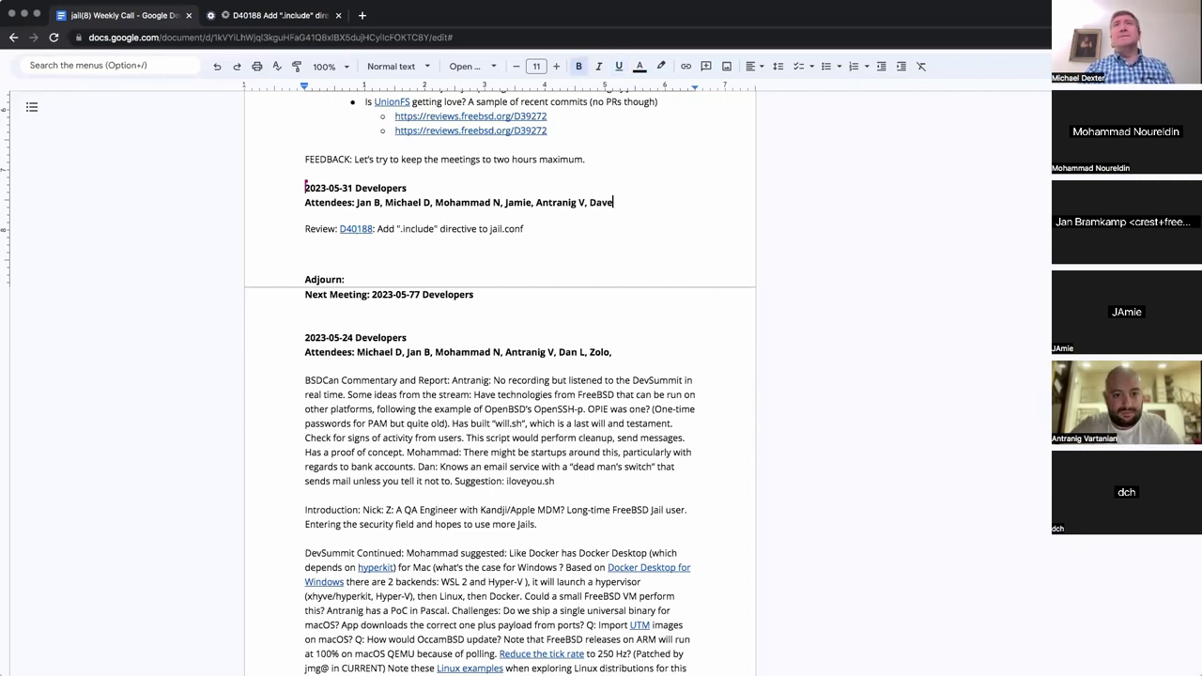
pyautogui.write('C,')
# Start a fresh empty line below the D40188 review entry
pyautogui.click(310, 15)
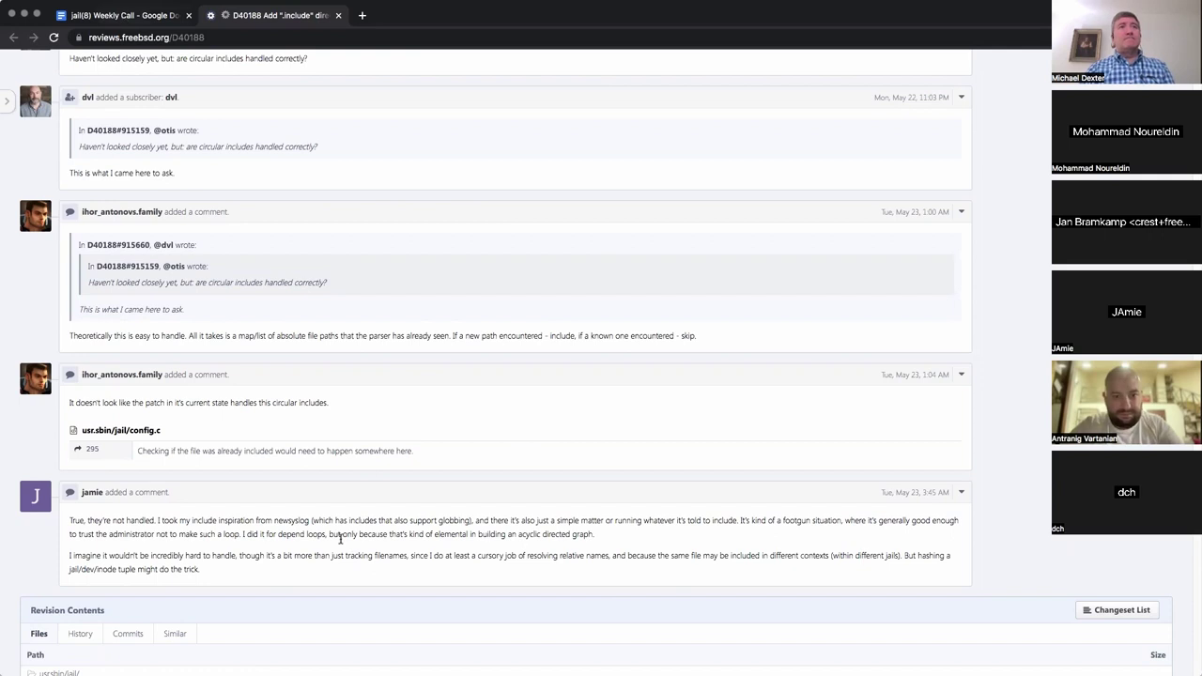
pyautogui.hotkey('ctrl', 'shift', 'Tab')
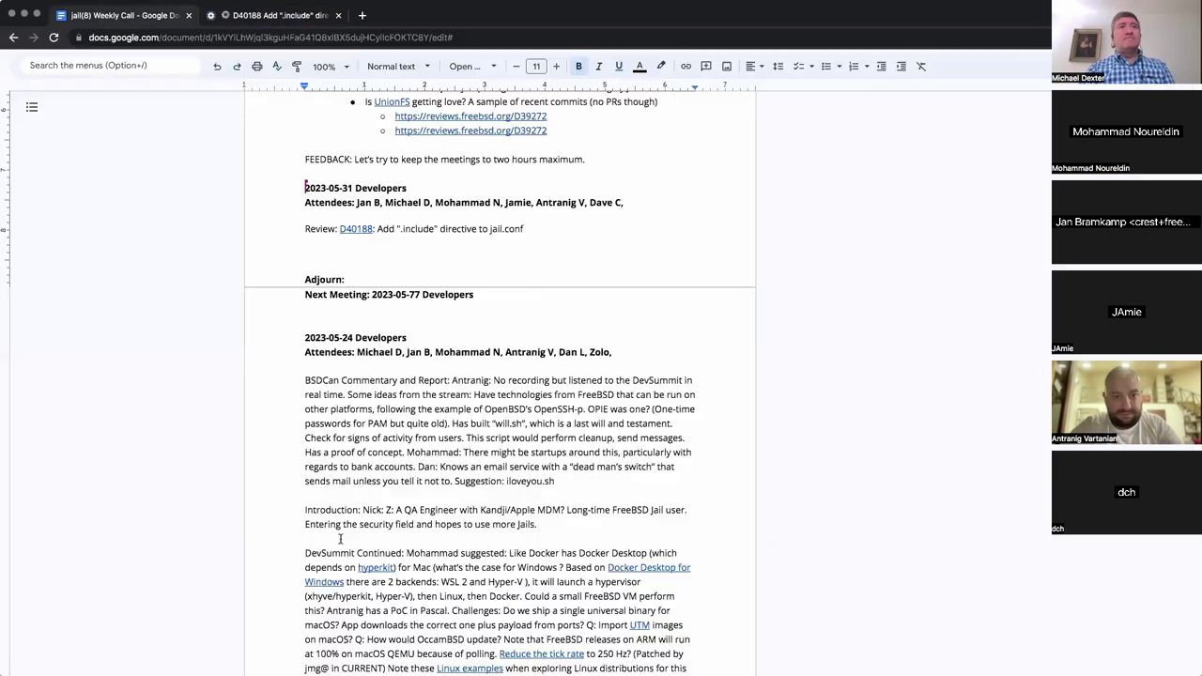
pyautogui.click(356, 245)
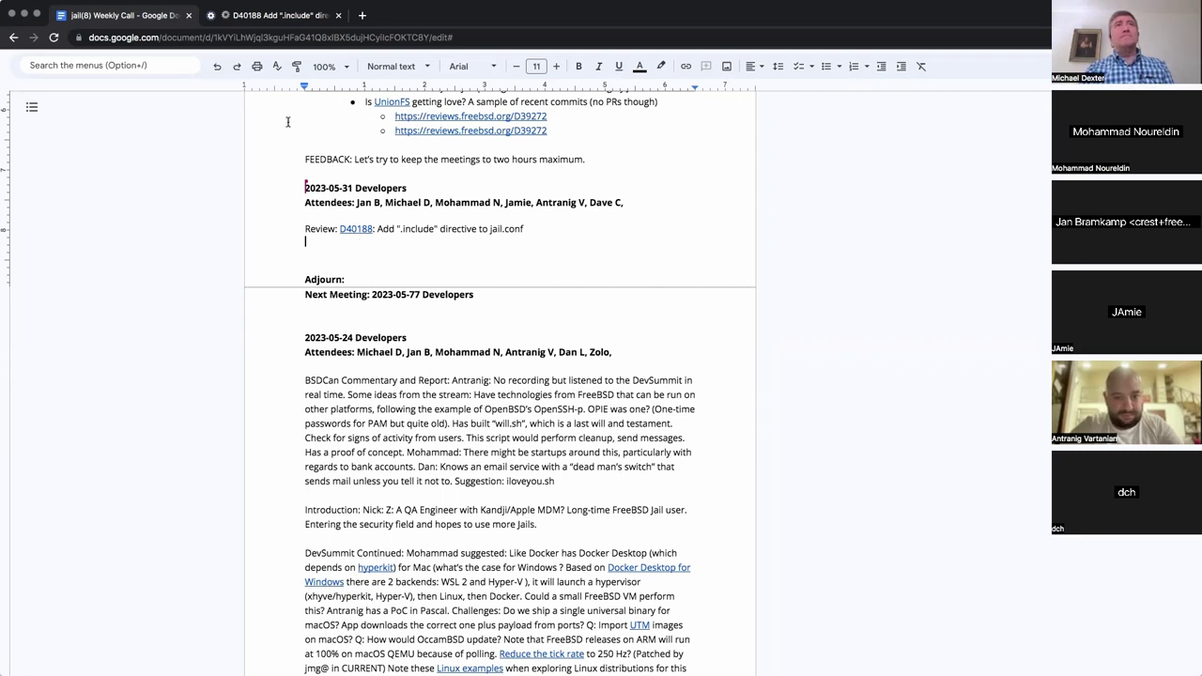
pyautogui.press('BackSpace')
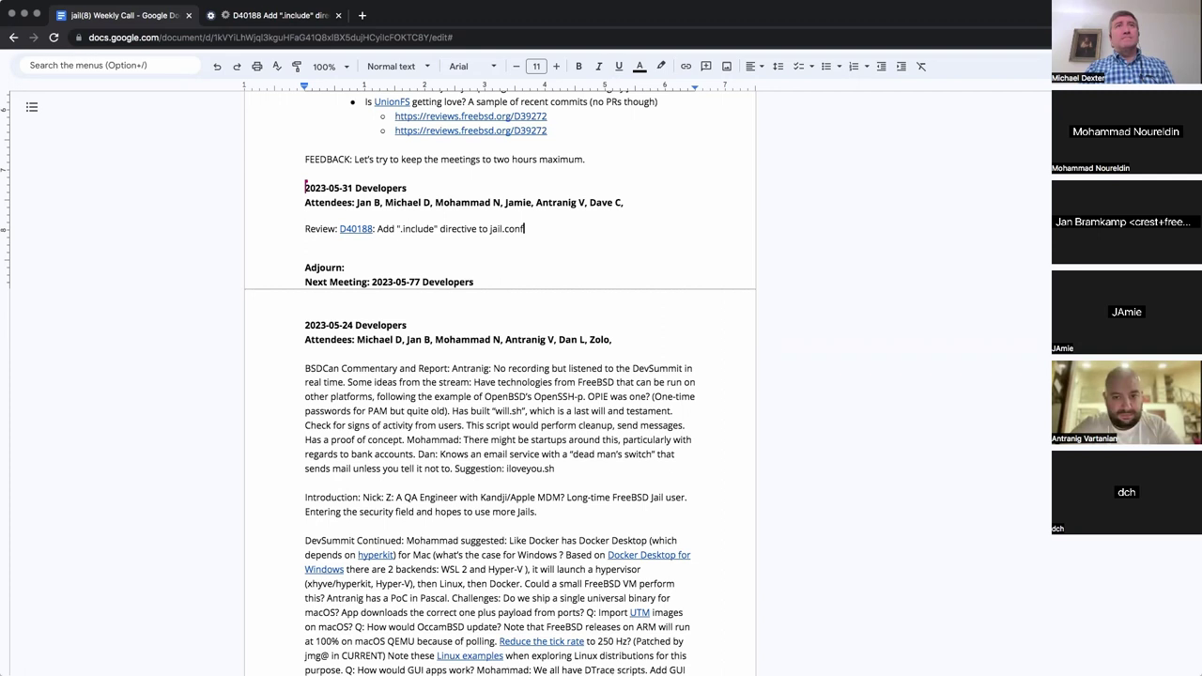
pyautogui.press('Return')
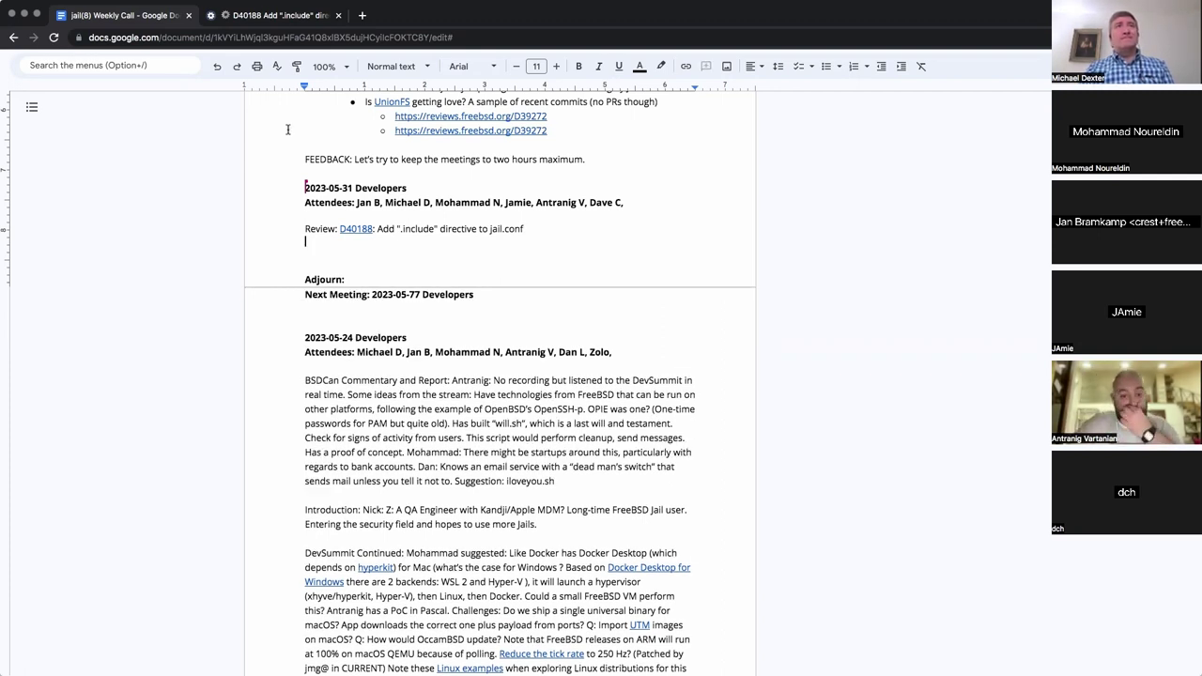
# Note 'Include loop protections are not in yet but coming' and ask 'Can you have false positives on hard links?'
pyautogui.write('Include loop')
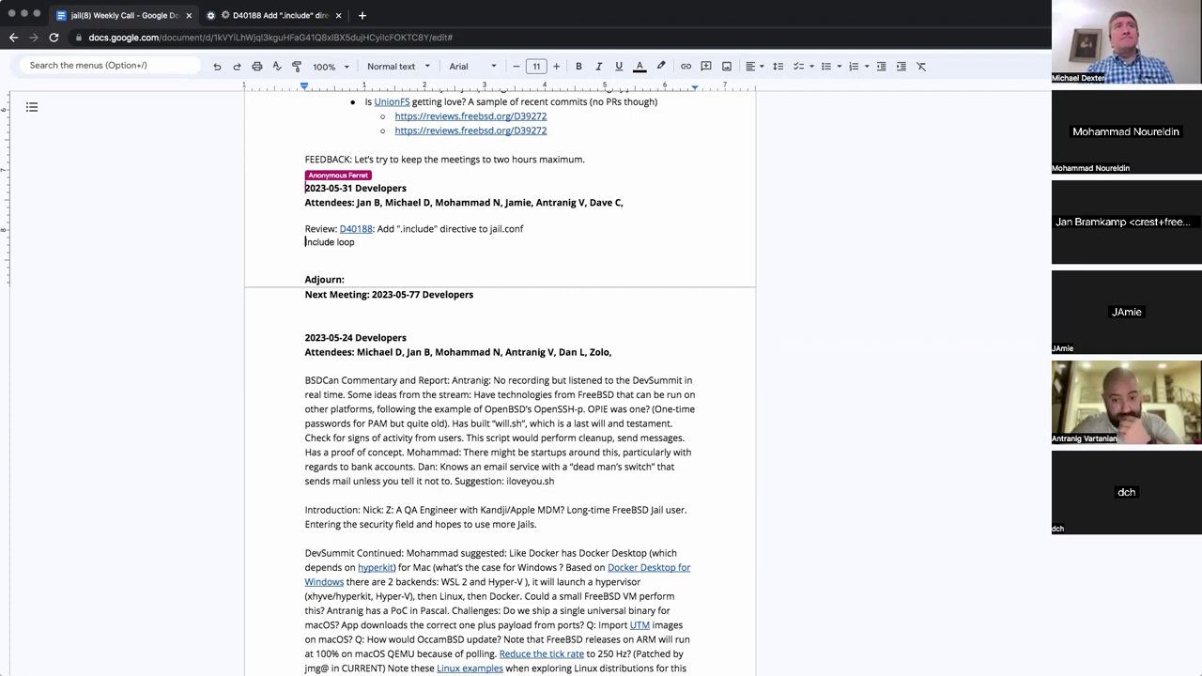
pyautogui.press('Return')
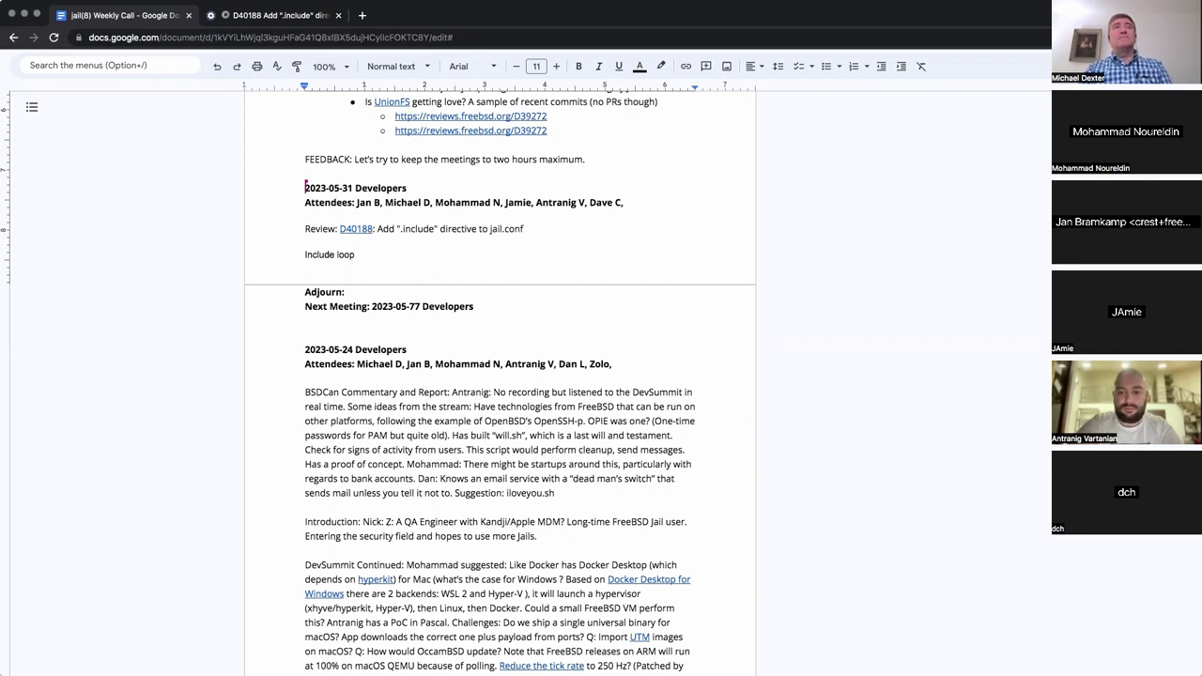
pyautogui.write('protections are not in eyt but coming')
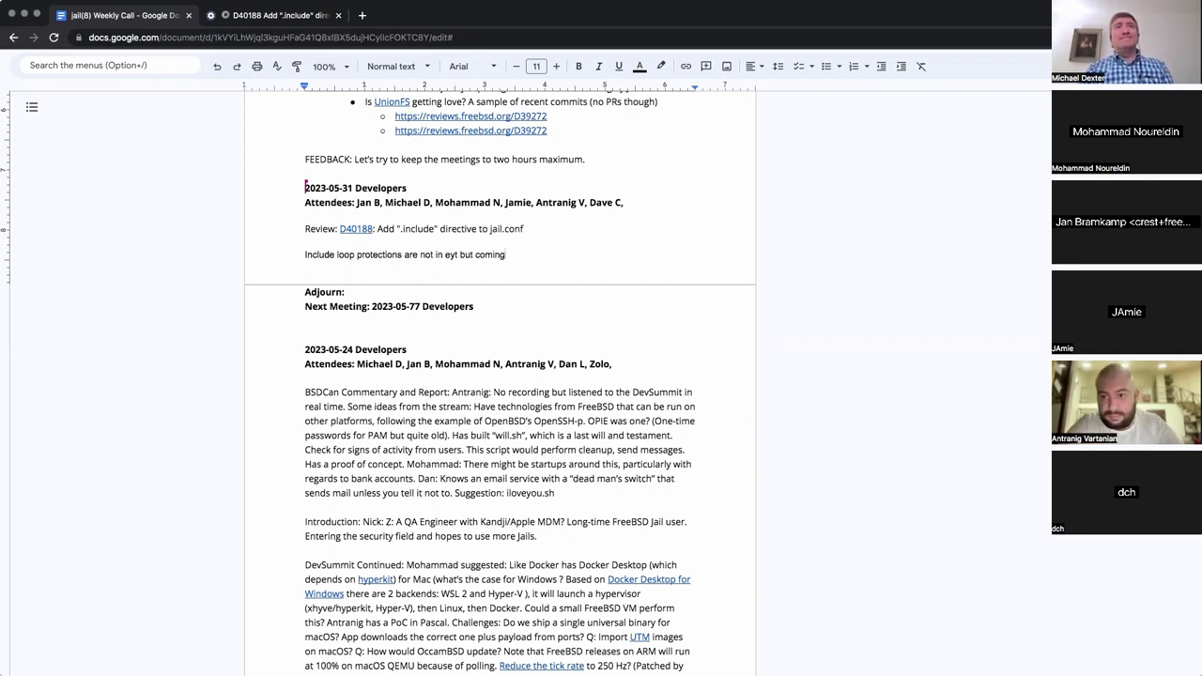
pyautogui.doubleClick(452, 254)
pyautogui.press('BackSpace')
pyautogui.write('ye')
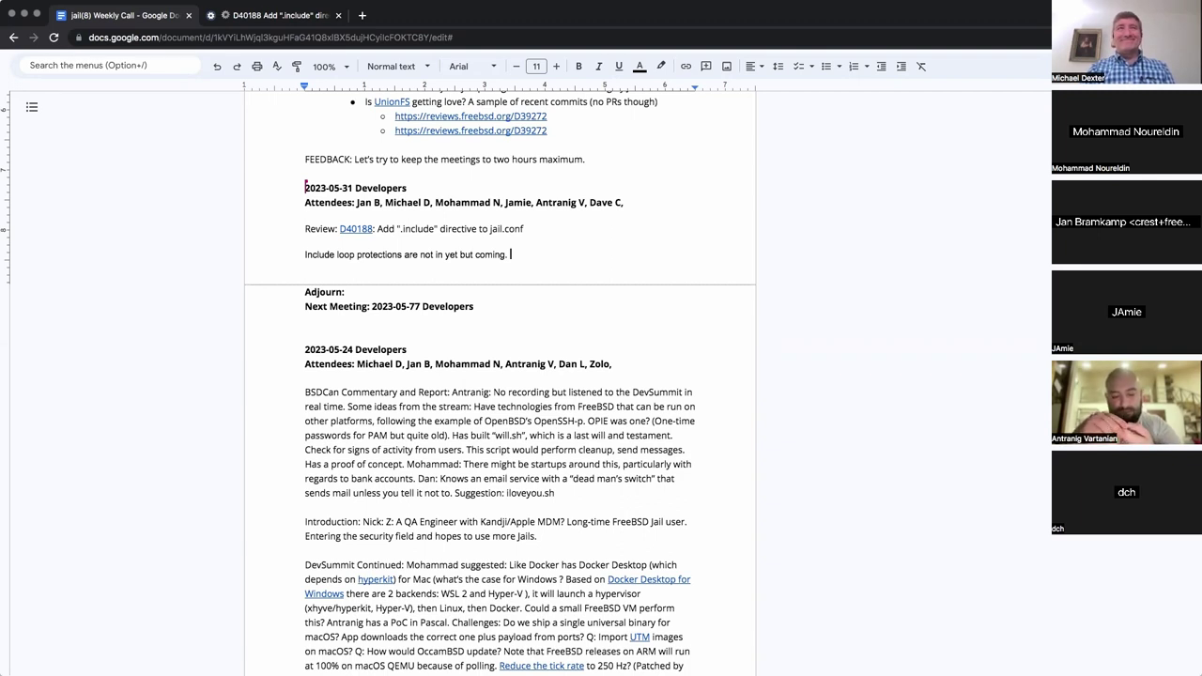
pyautogui.write('Q: Can you have false positives on ')
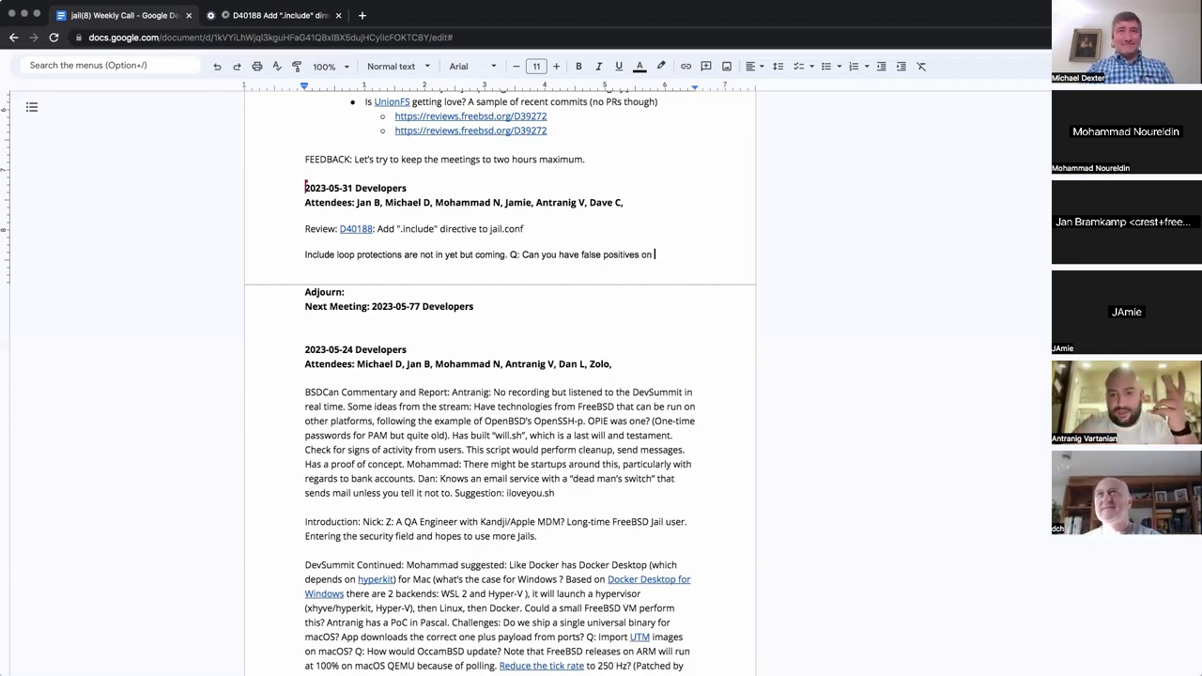
pyautogui.write('hard links?')
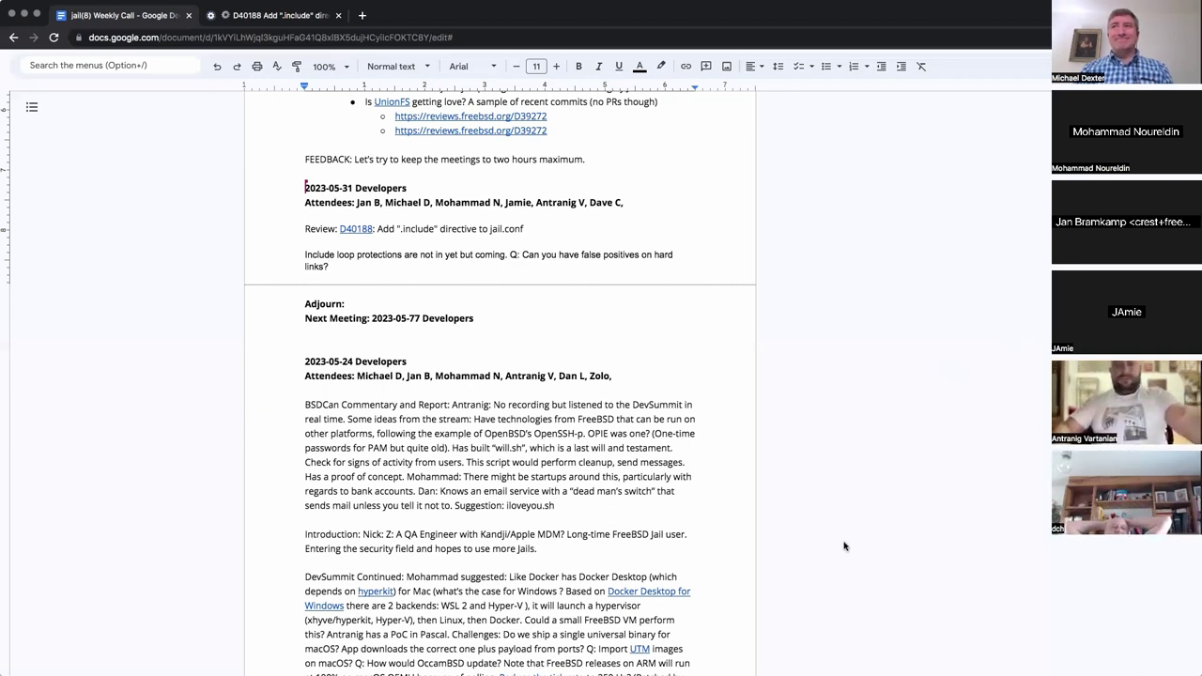
pyautogui.click(623, 266)
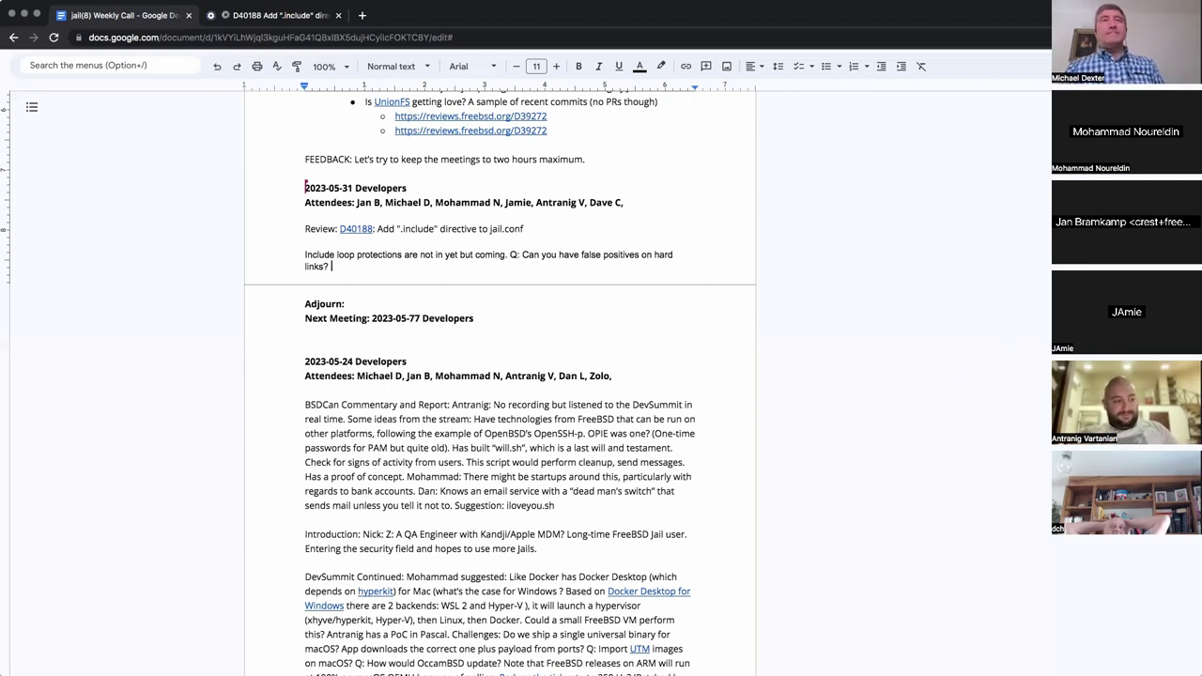
# Add the question 'Would a user include the same file multiple times?', correcting its typos
pyautogui.write('Would a user in')
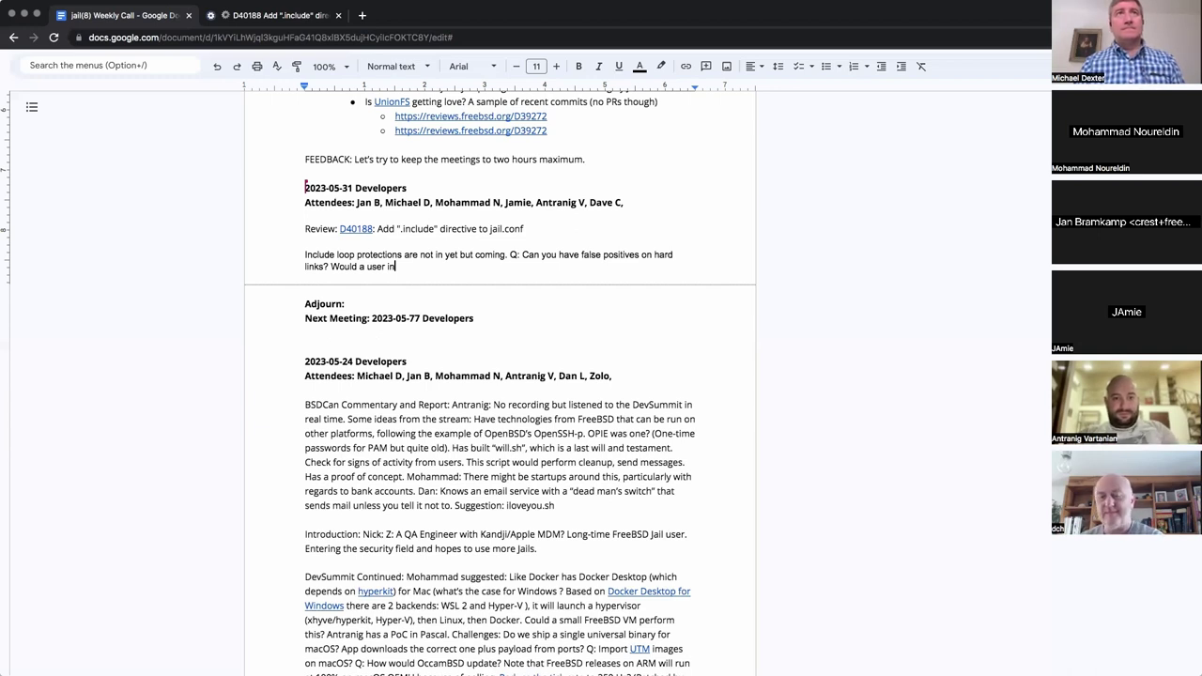
pyautogui.write('clude the same fuile muiltiple times?')
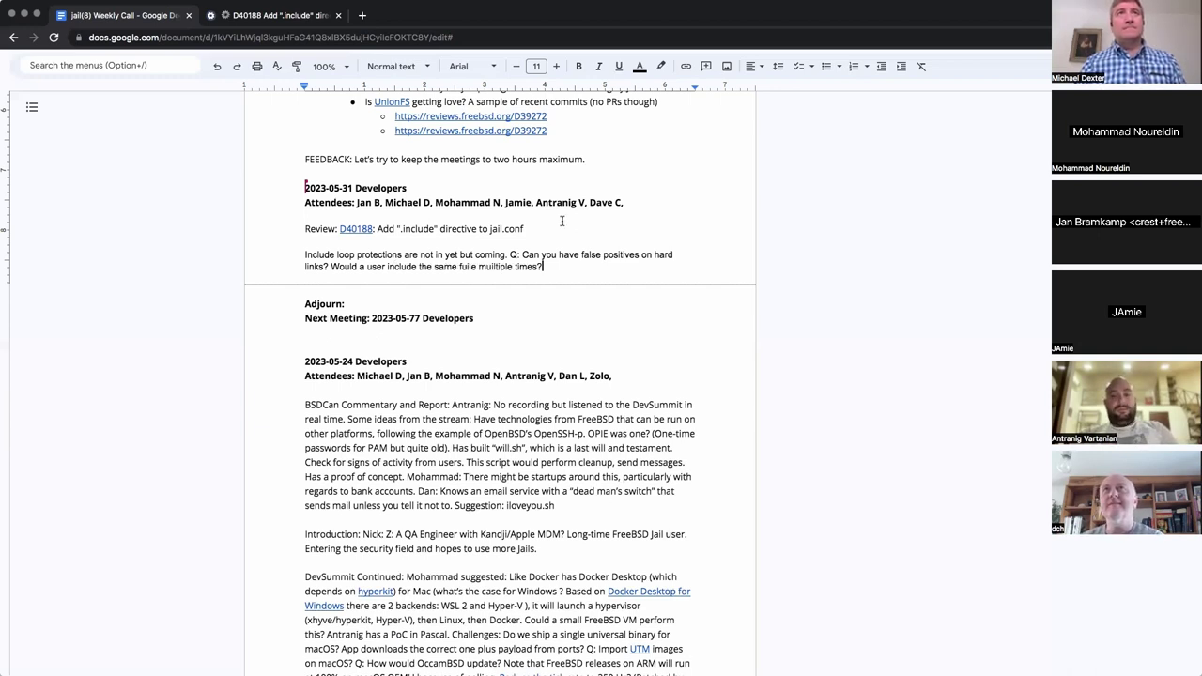
pyautogui.click(476, 266)
pyautogui.press('BackSpace')
pyautogui.click(489, 266)
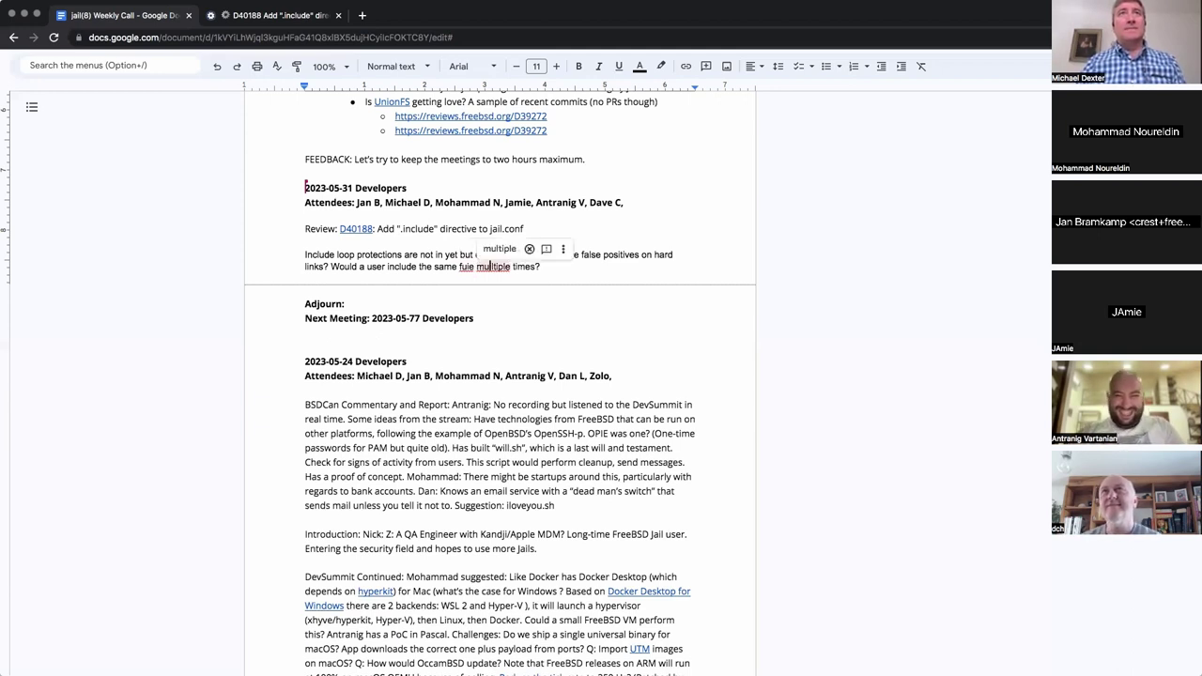
pyautogui.press('BackSpace')
pyautogui.write('i')
pyautogui.click(471, 266)
pyautogui.press('BackSpace')
pyautogui.write('l')
pyautogui.click(465, 266)
pyautogui.press('BackSpace')
pyautogui.write('i')
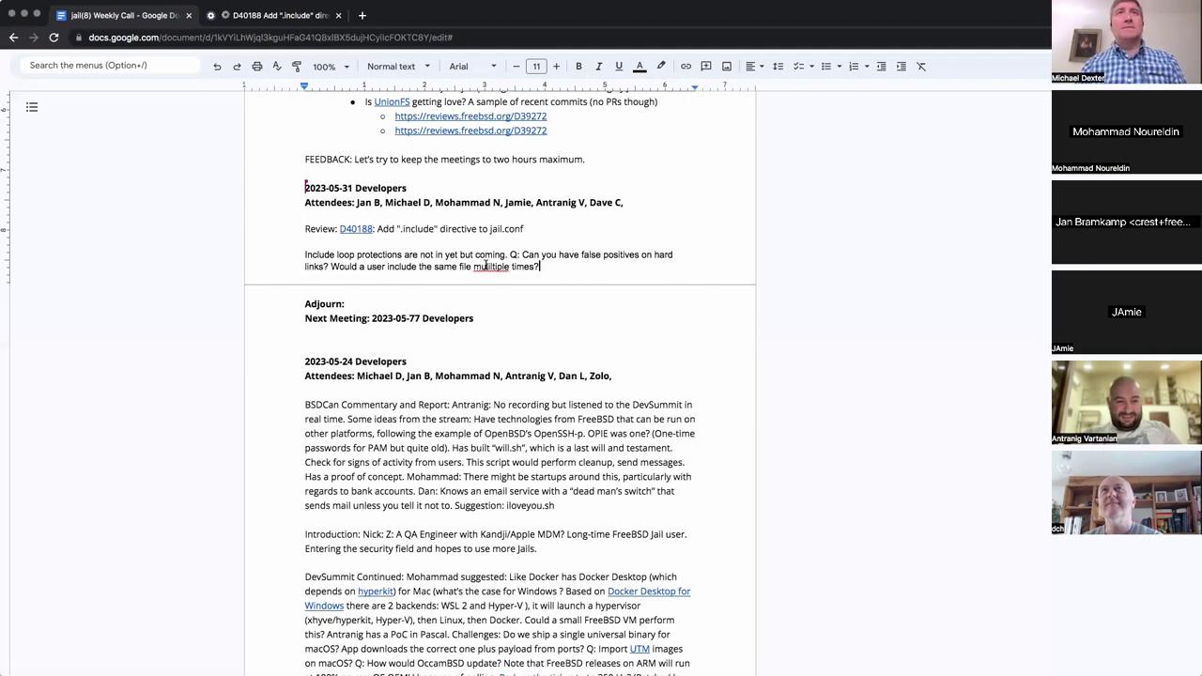
pyautogui.rightClick(486, 268)
pyautogui.click(525, 301)
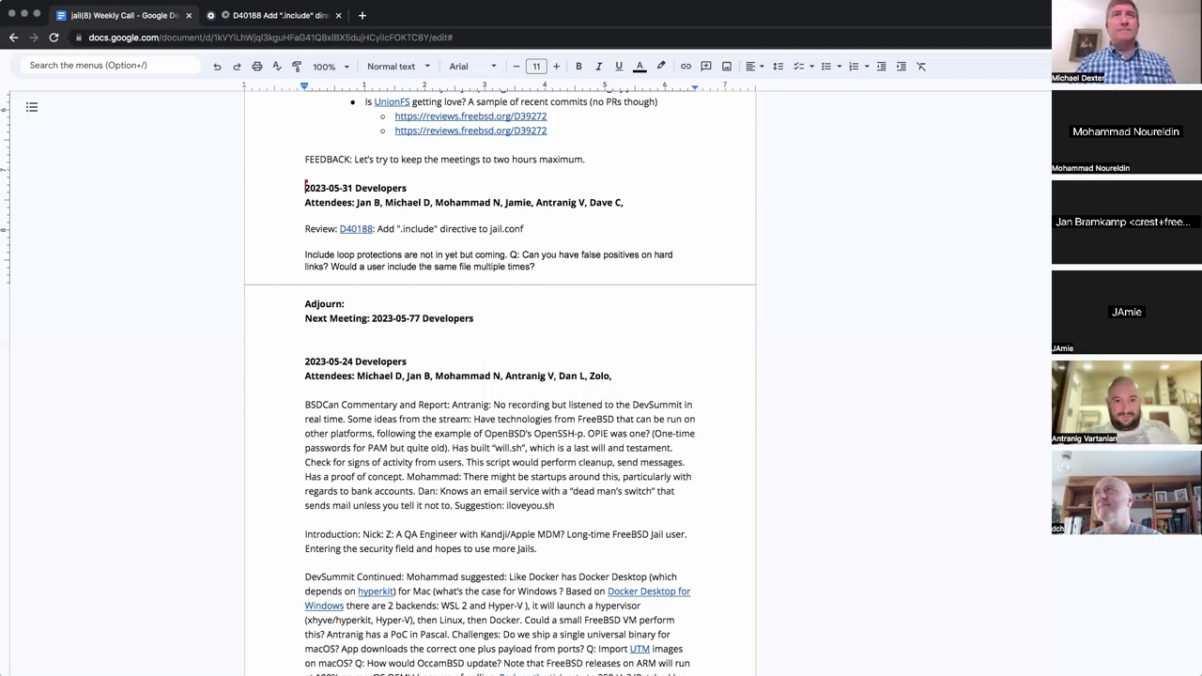
# Note no example utility making include file loop checks was found, and ask about an include depth check
pyautogui.click(564, 266)
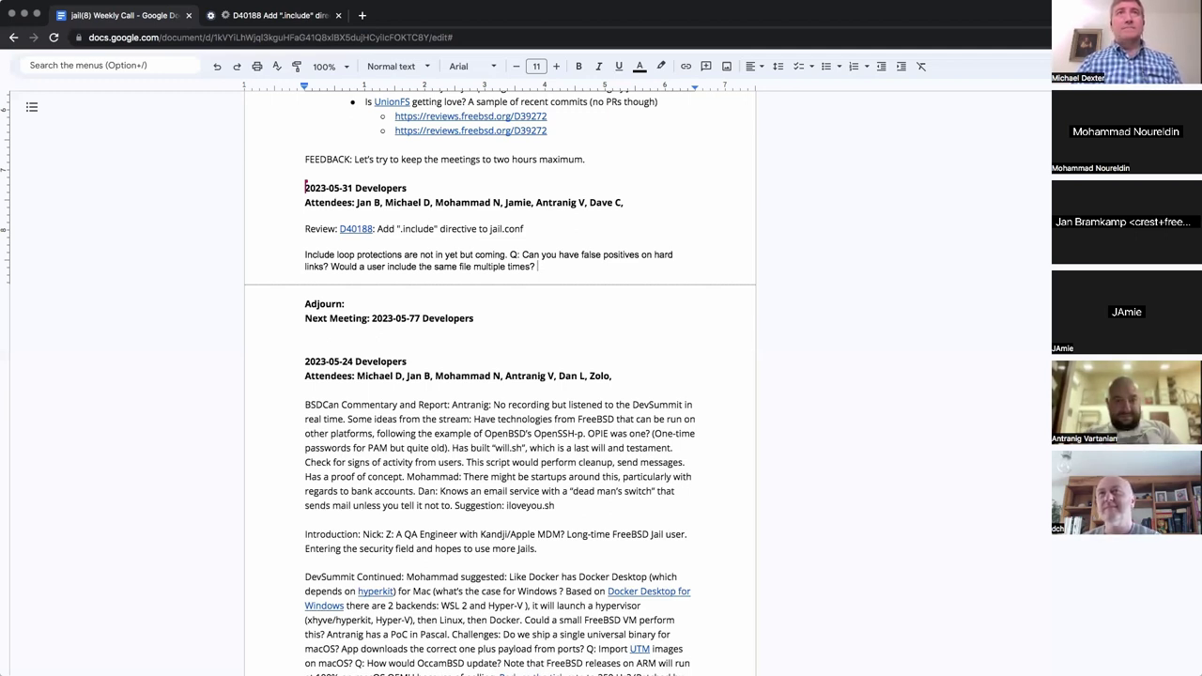
pyautogui.write('Did not fine')
pyautogui.press('BackSpace')
pyautogui.write('d ')
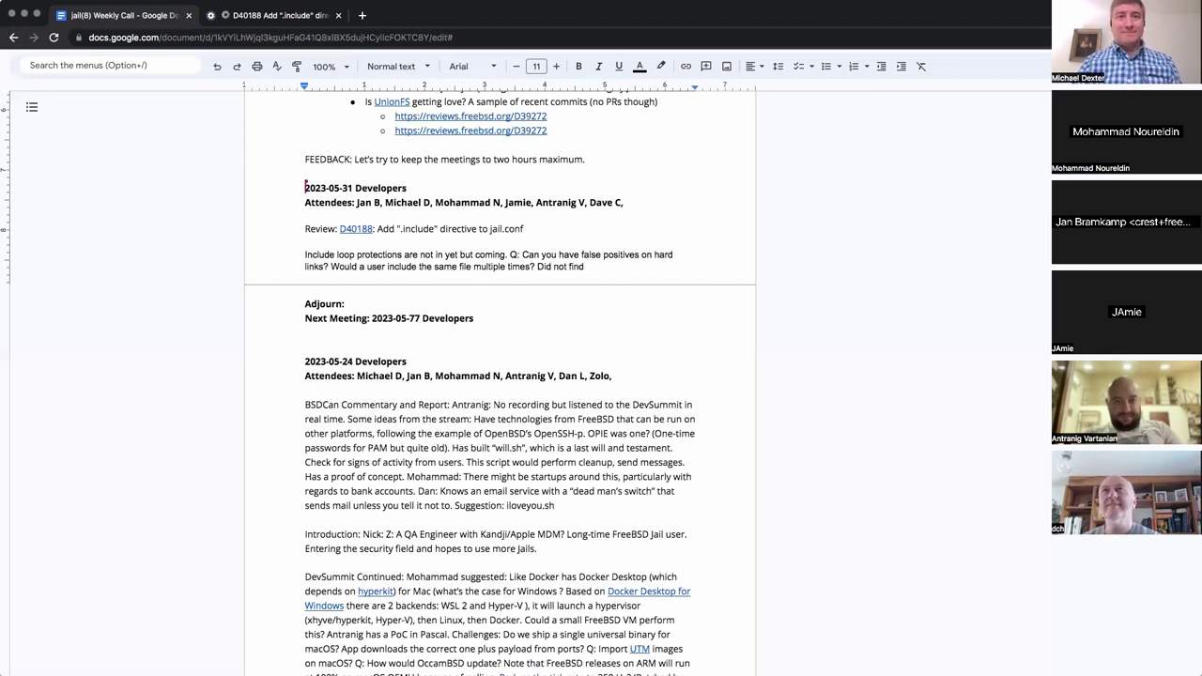
pyautogui.write('an dxample of a u')
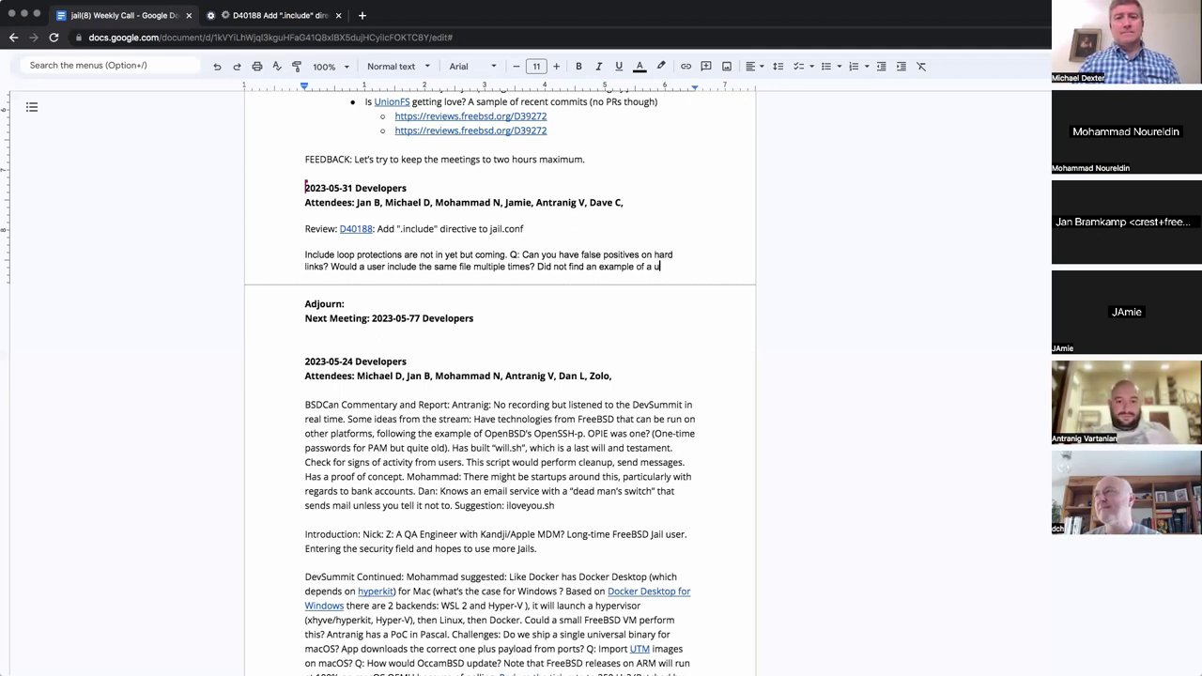
pyautogui.write('tility making')
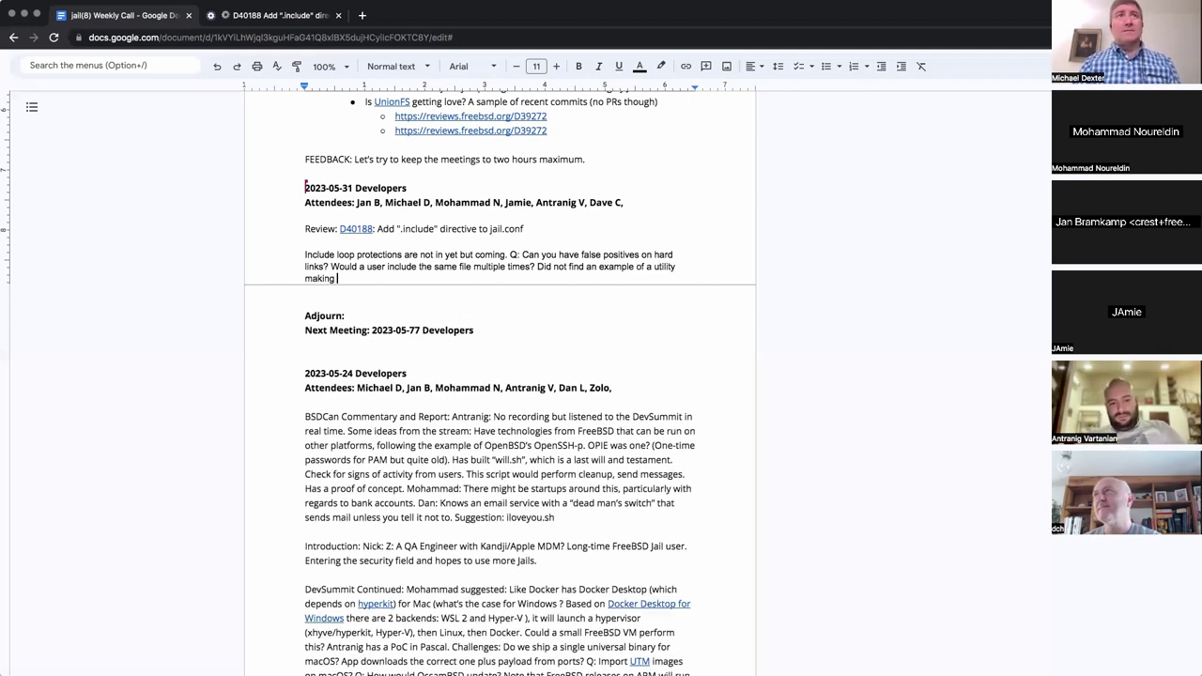
pyautogui.write(' include file')
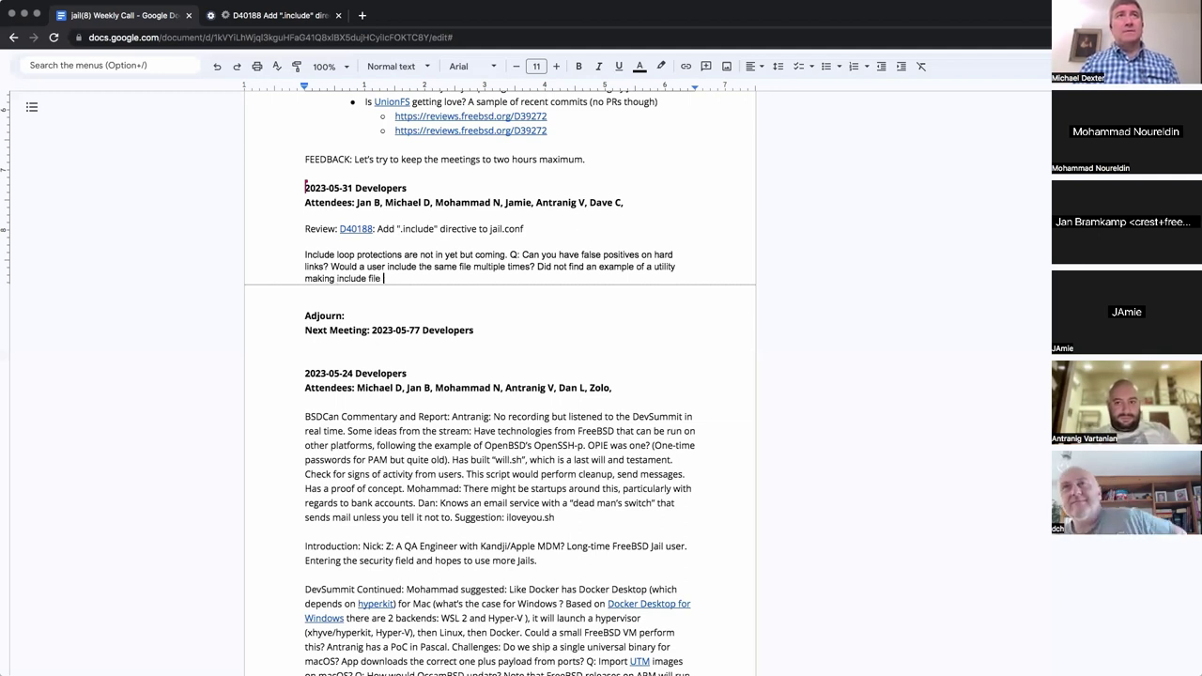
pyautogui.write(' loo')
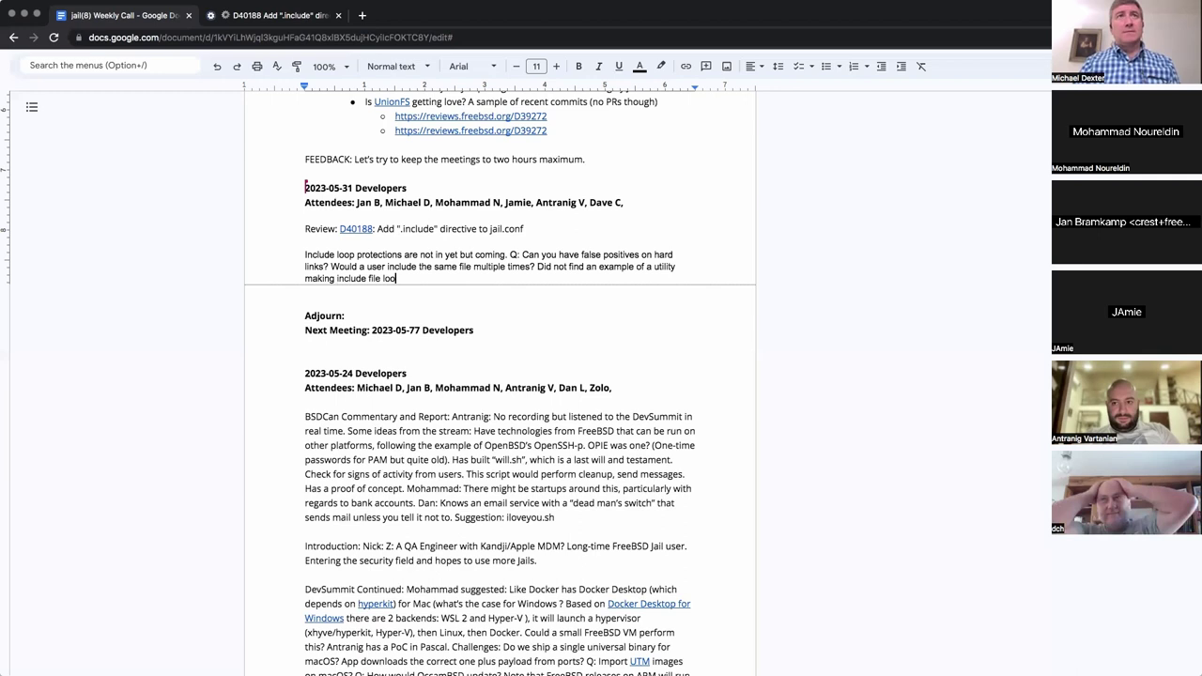
pyautogui.write('p checks. ')
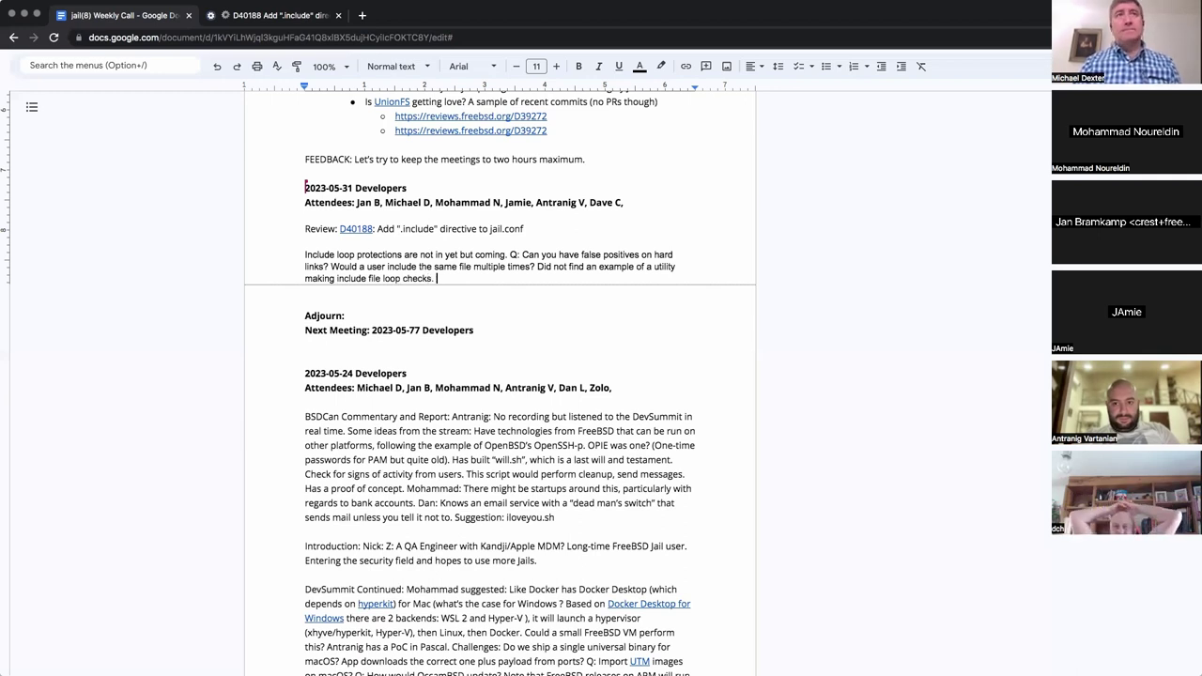
pyautogui.write('Q: H')
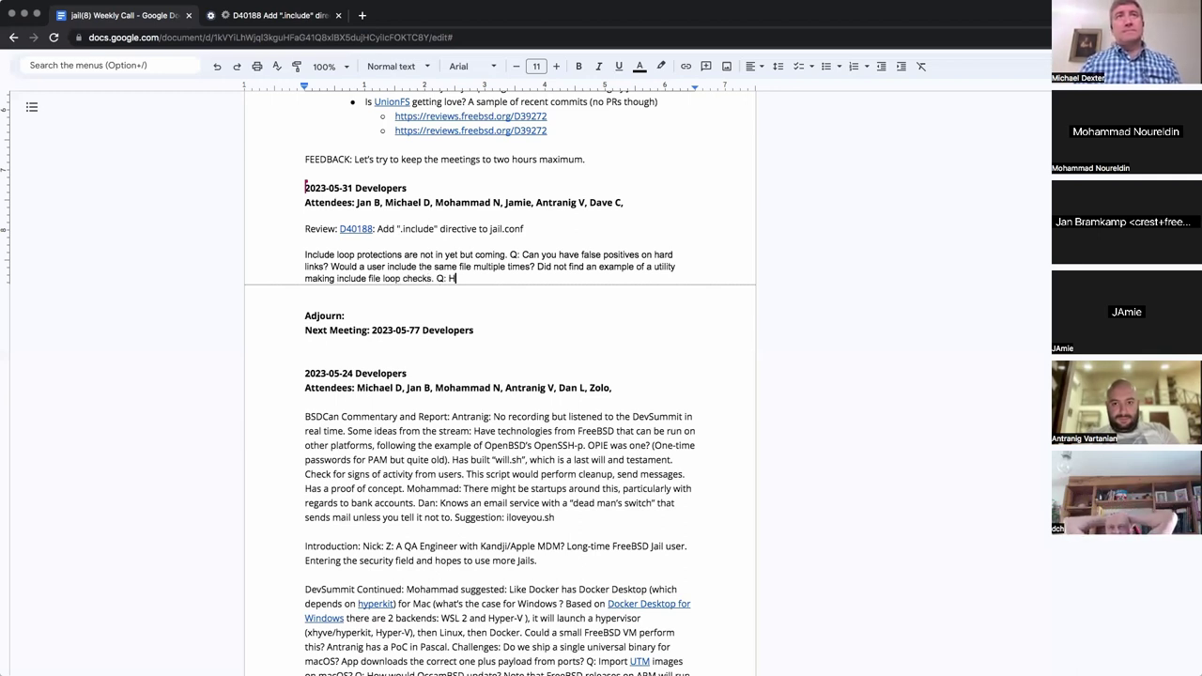
pyautogui.write('ave an include')
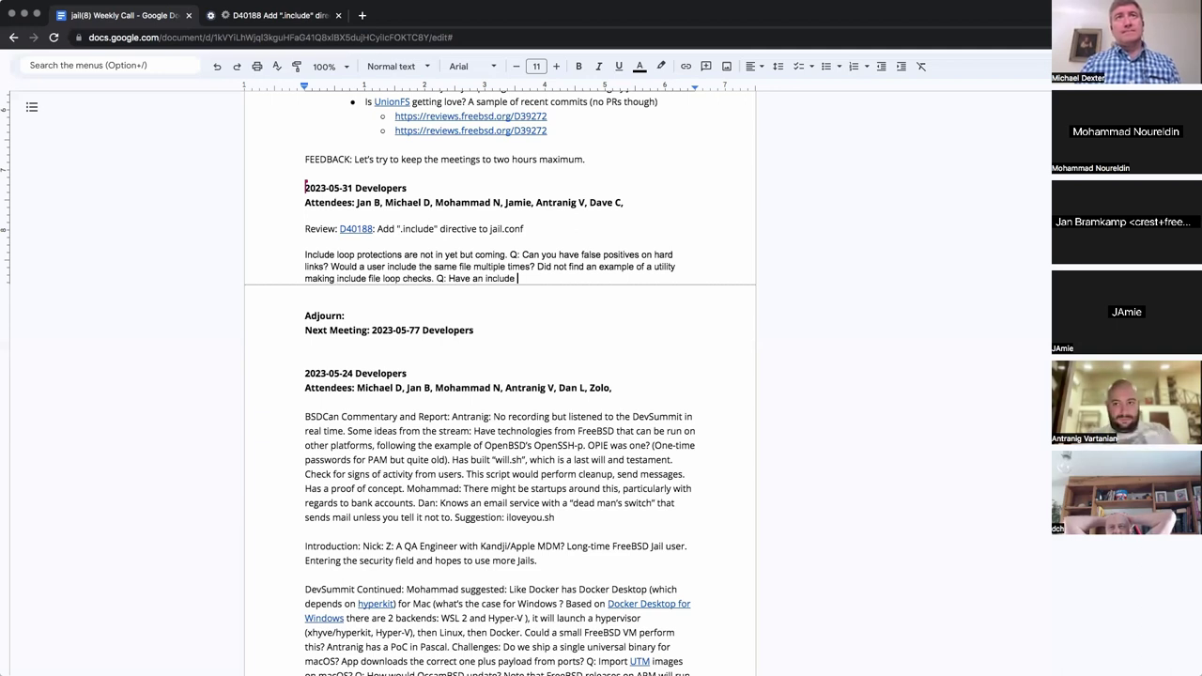
pyautogui.write(' depth check?')
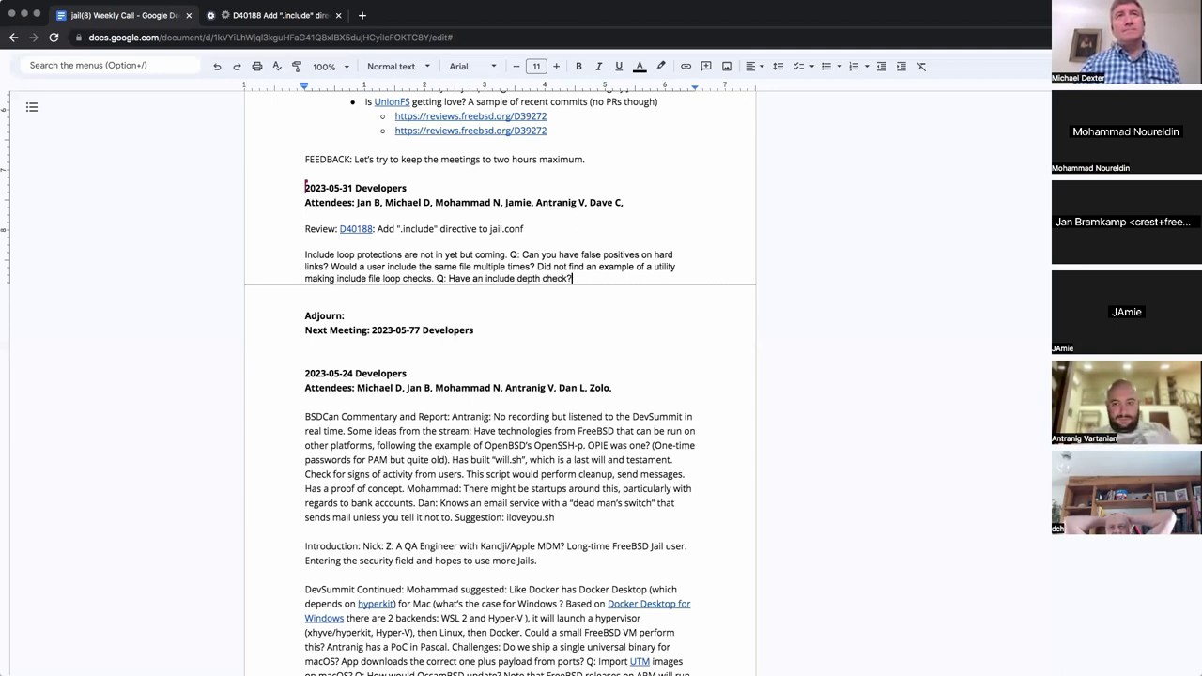
pyautogui.click(507, 279)
pyautogui.click(661, 277)
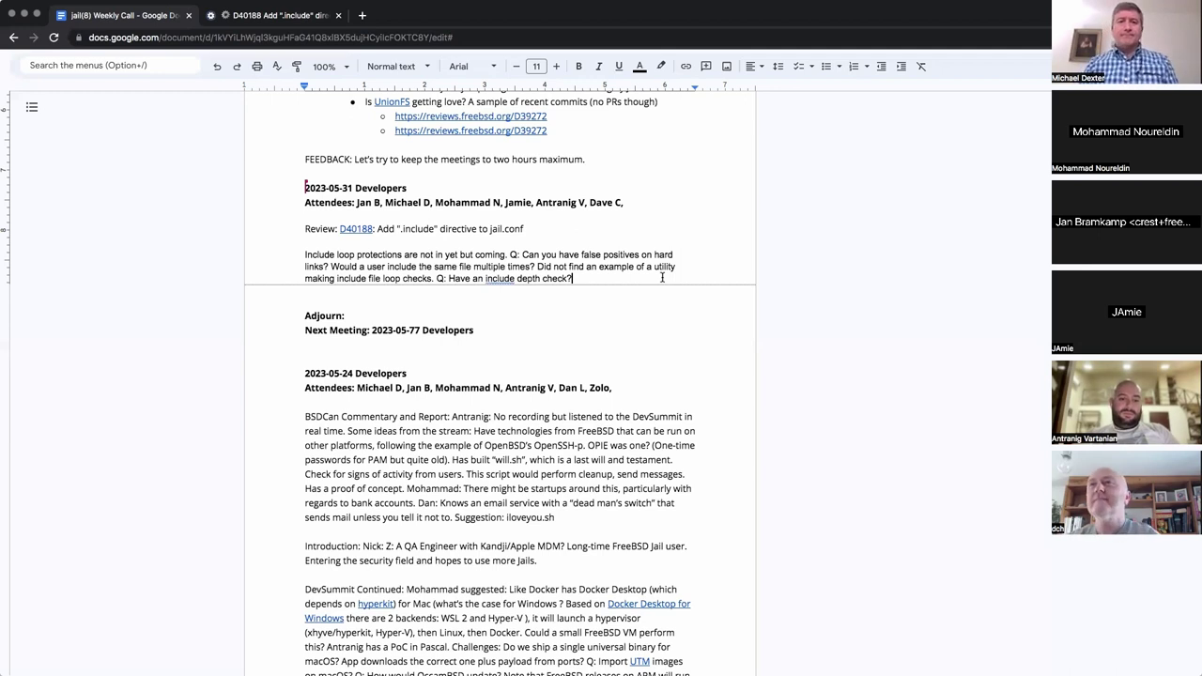
# Add 'Use case: Two config files for two types of jails.' on the line above Adjourn
pyautogui.press('Down')
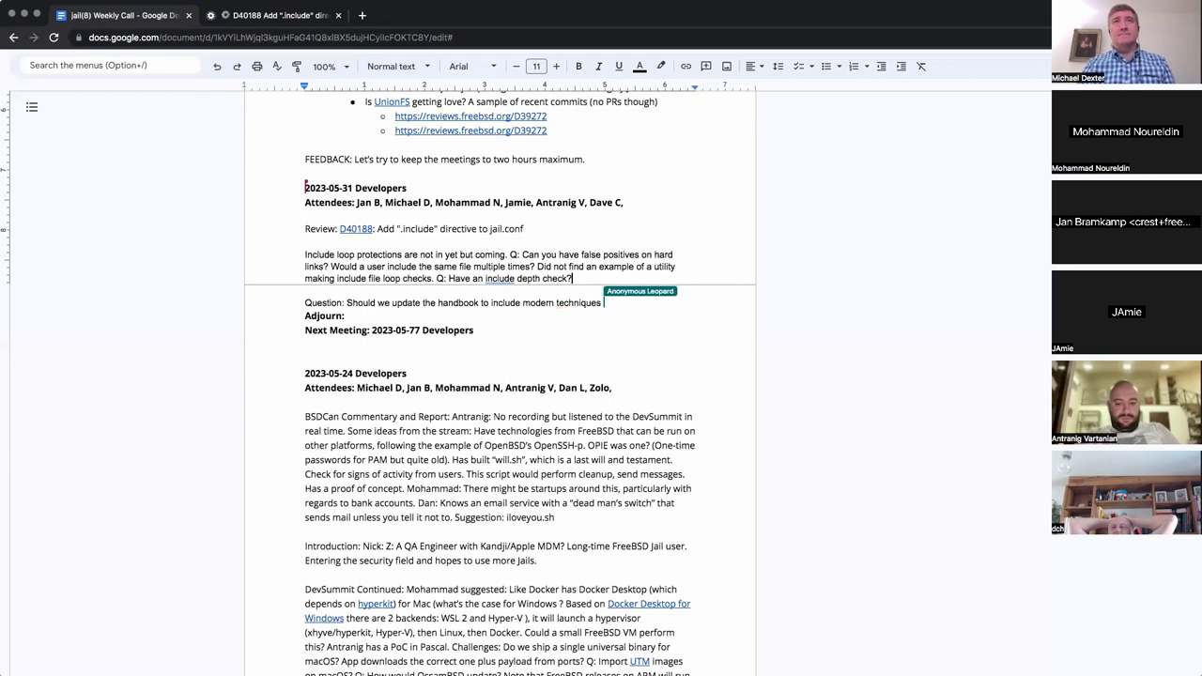
pyautogui.write('Use case')
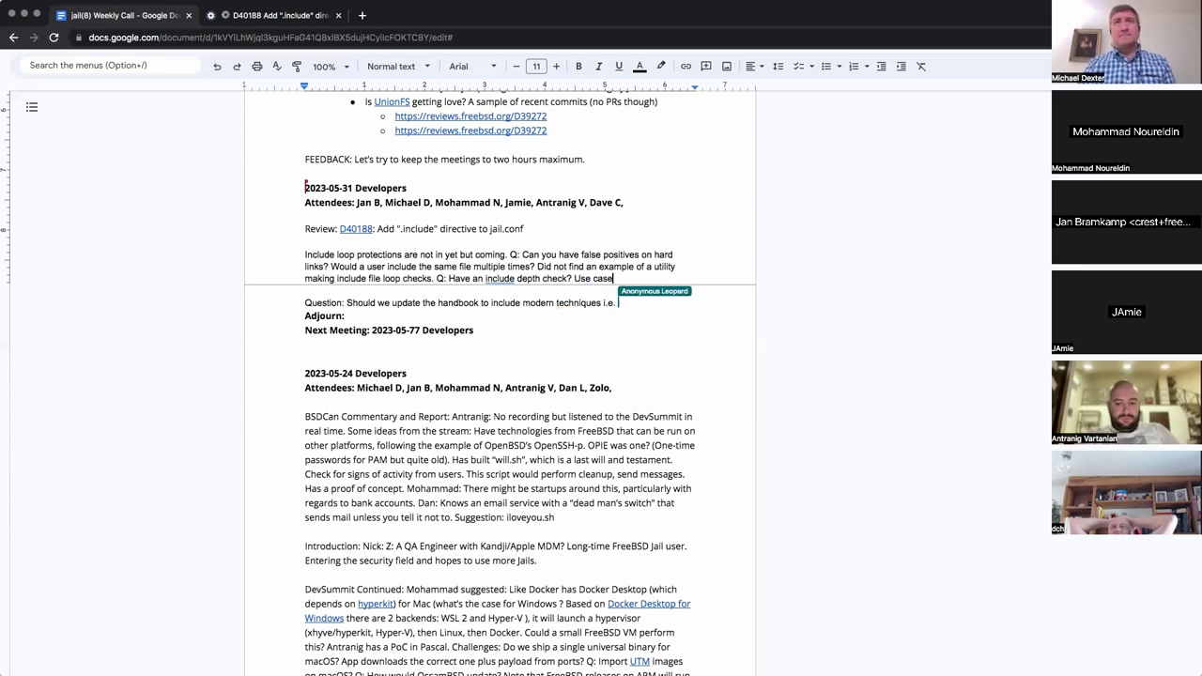
pyautogui.write(': ')
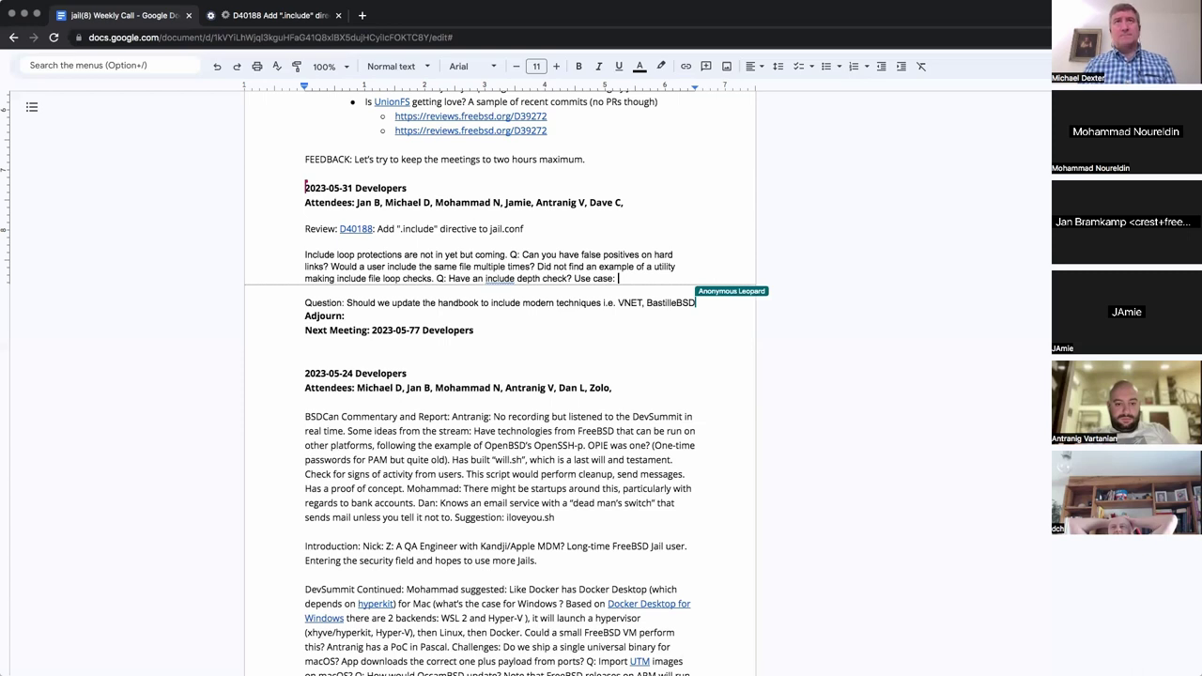
pyautogui.write('A config')
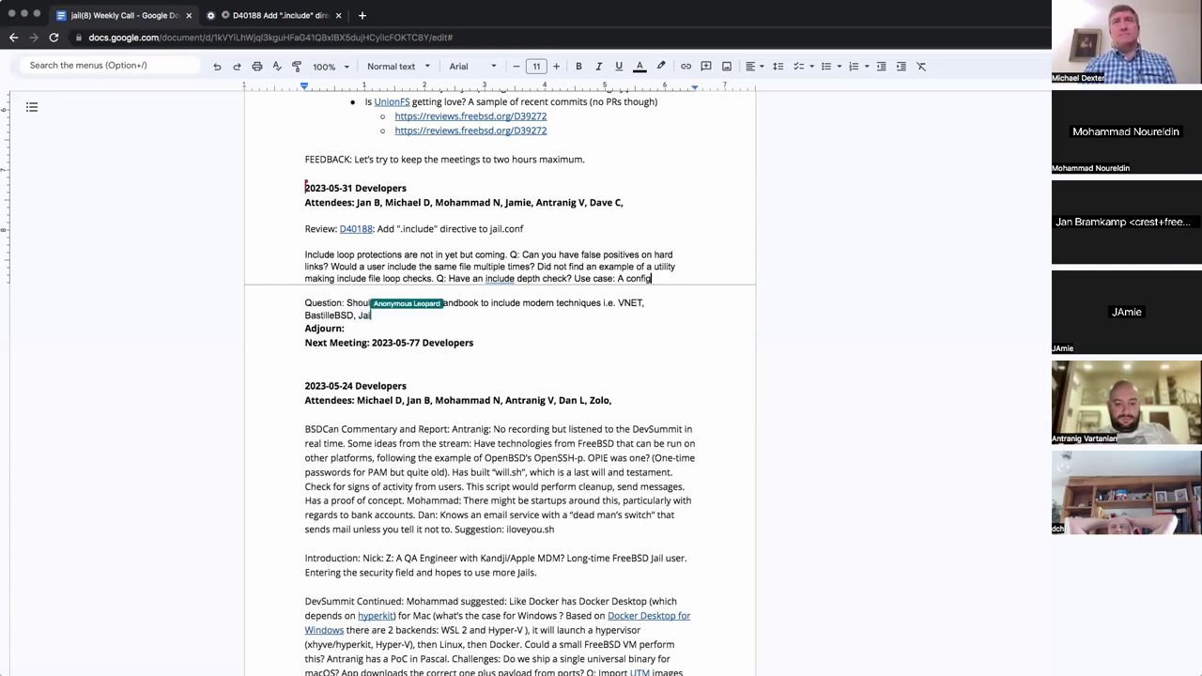
pyautogui.write(' file')
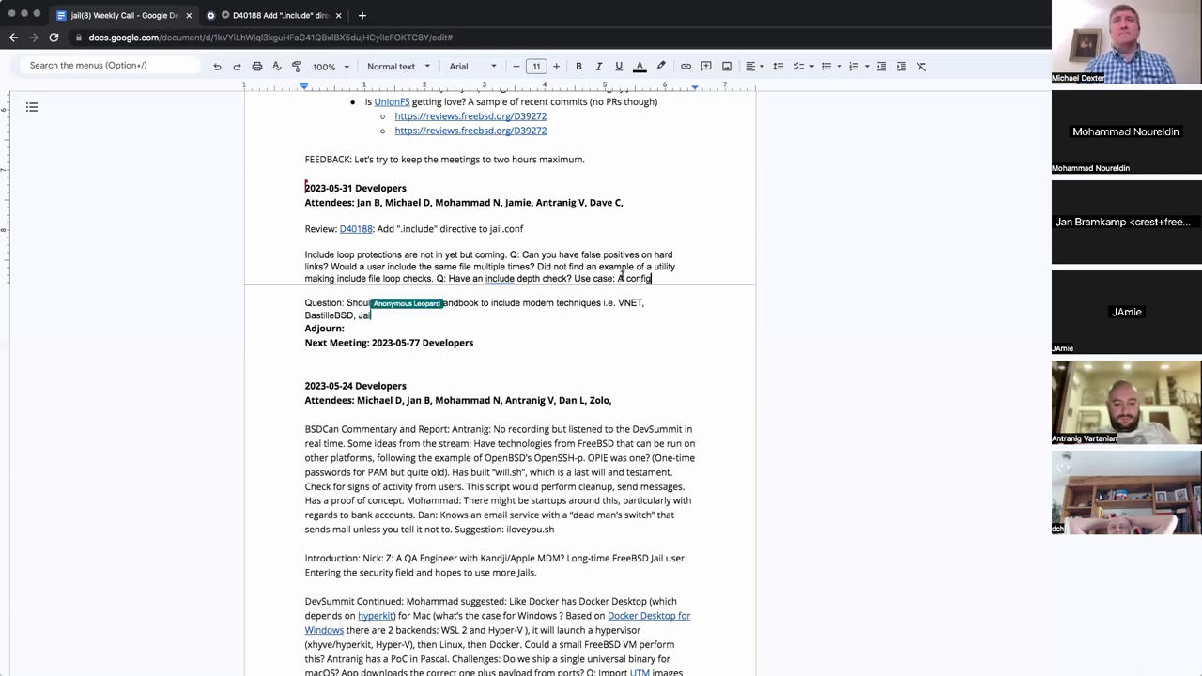
pyautogui.click(616, 278)
pyautogui.press('BackSpace')
pyautogui.press('BackSpace')
pyautogui.write('Two')
pyautogui.click(682, 278)
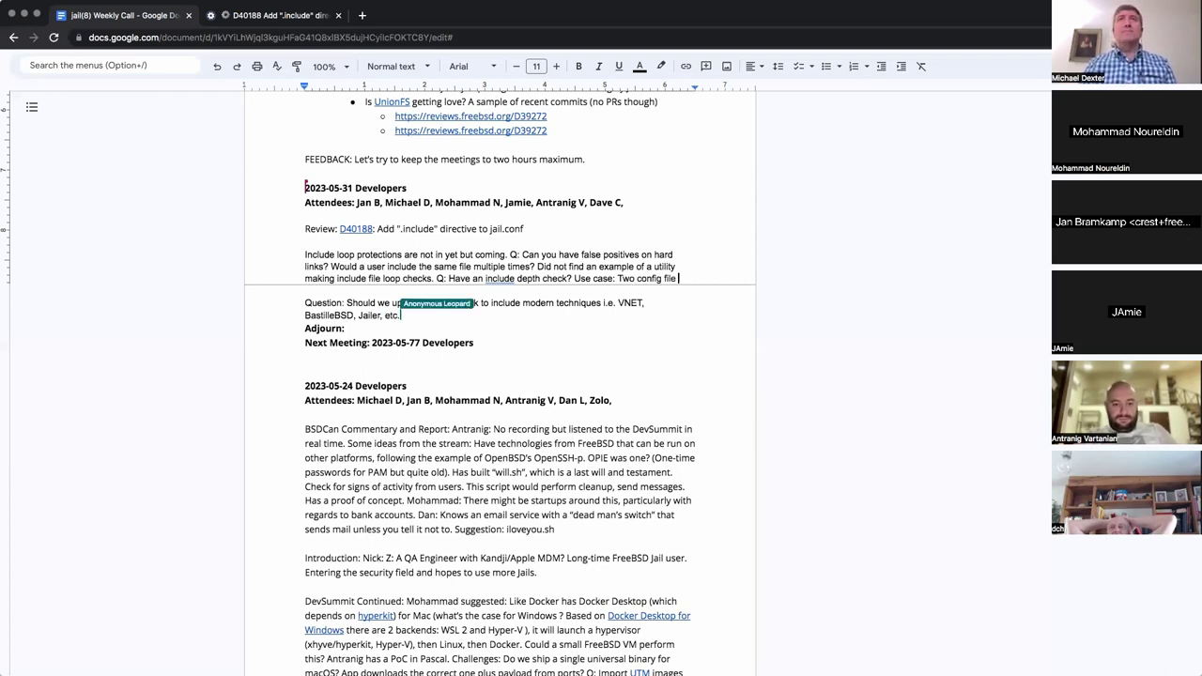
pyautogui.write('s for ')
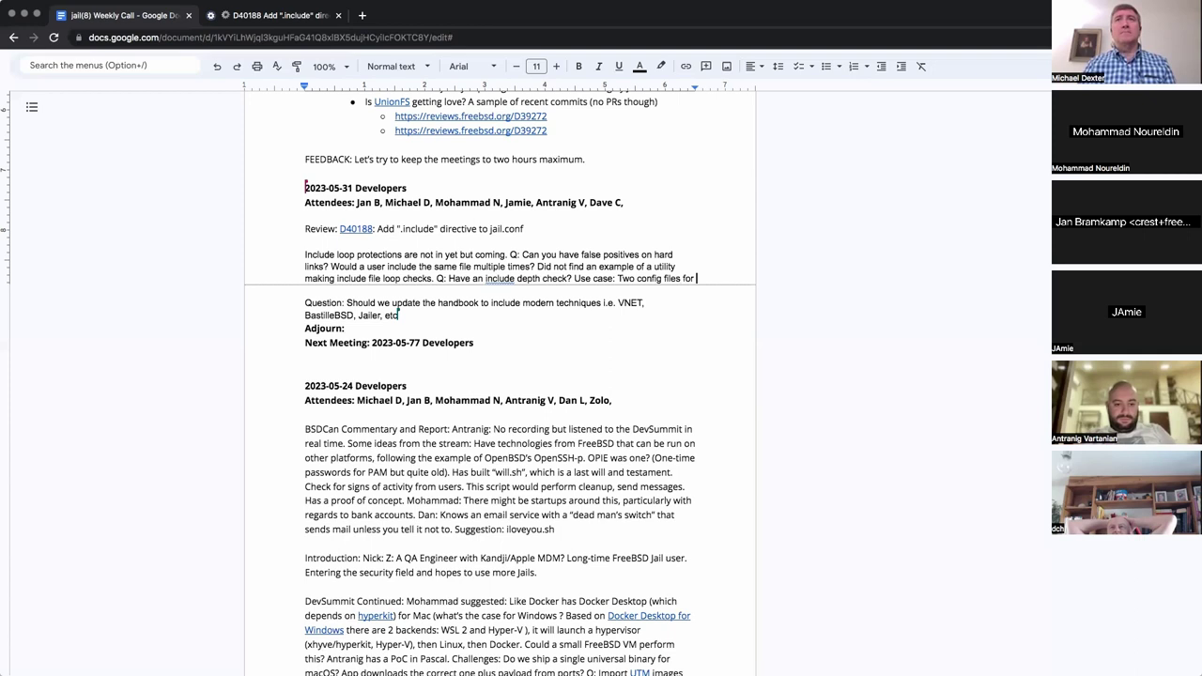
pyautogui.write('tw')
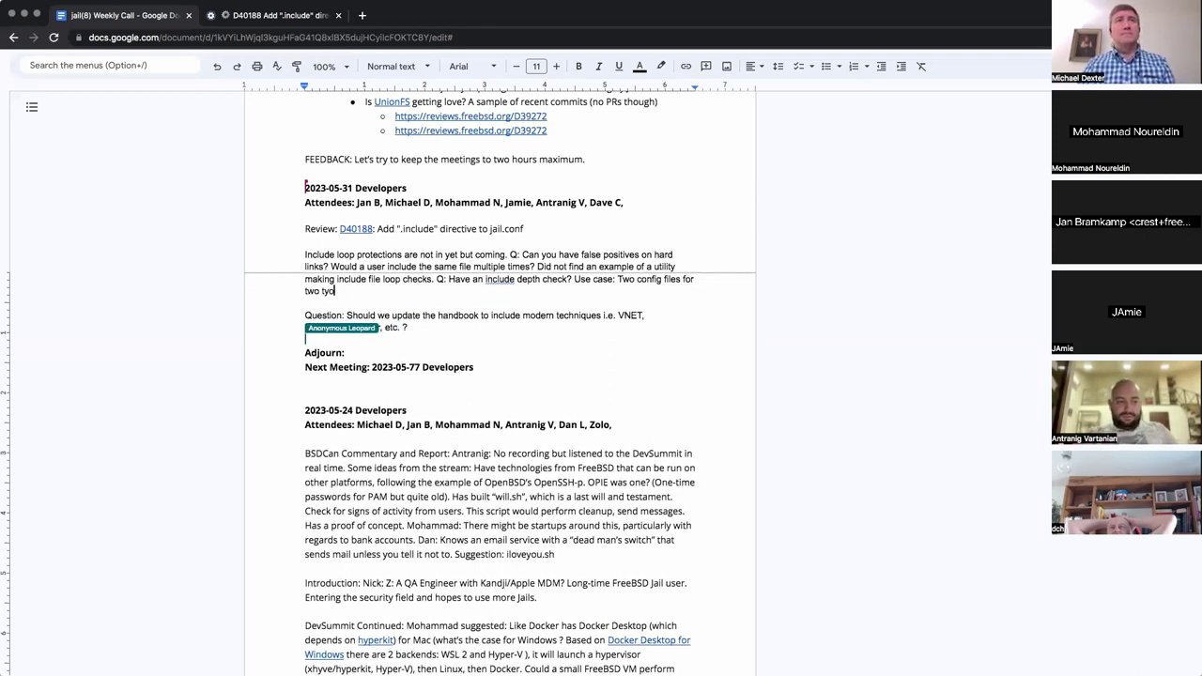
pyautogui.write('o types of jails.')
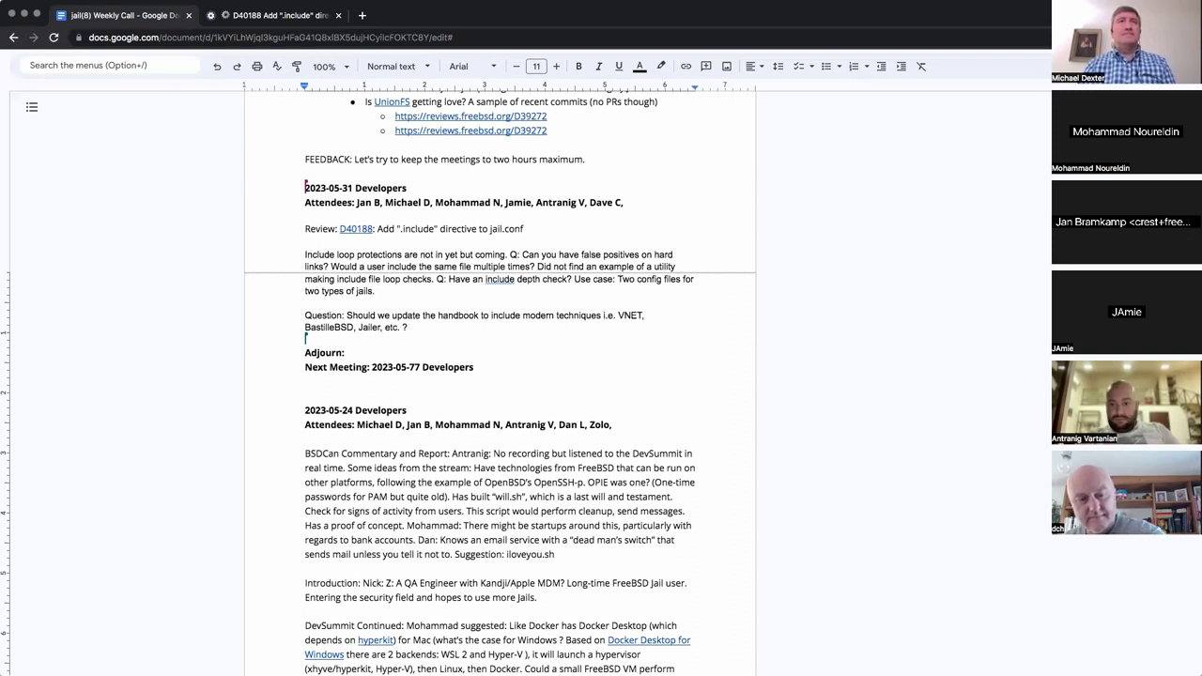
# Extend the use case with 'that are overridden for individual jails' and answer 'Definitely for in-base tools. Maybe for external ones.'
pyautogui.press('BackSpace')
pyautogui.write('hat are ')
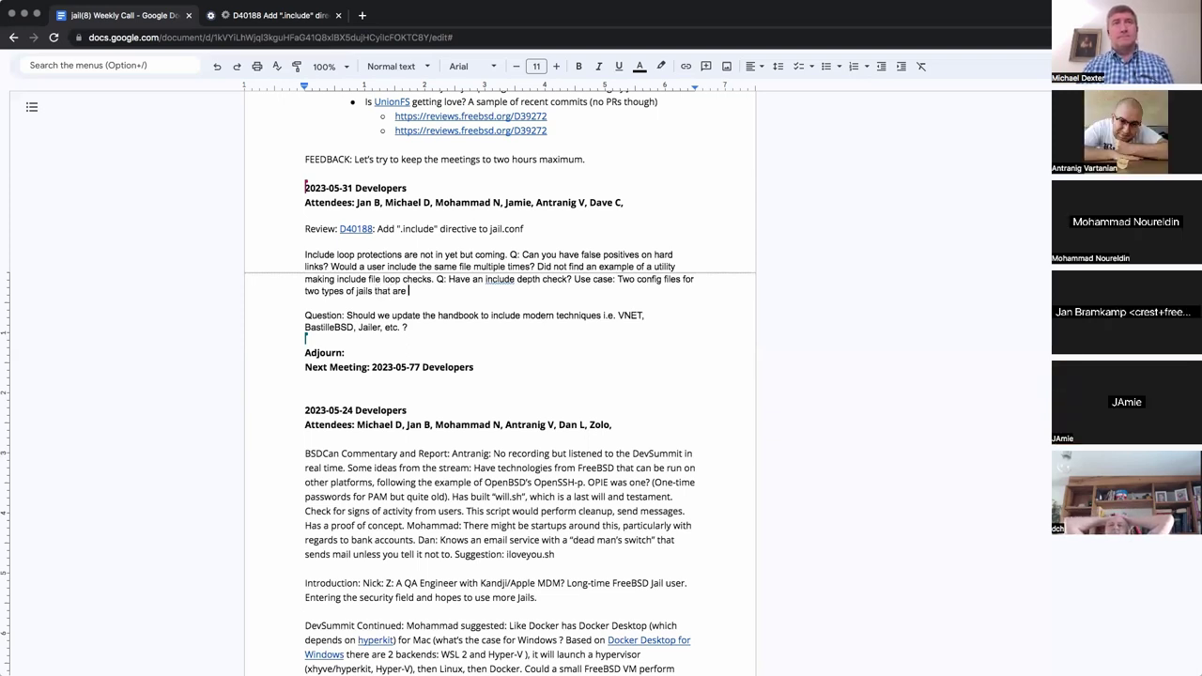
pyautogui.write('overridden')
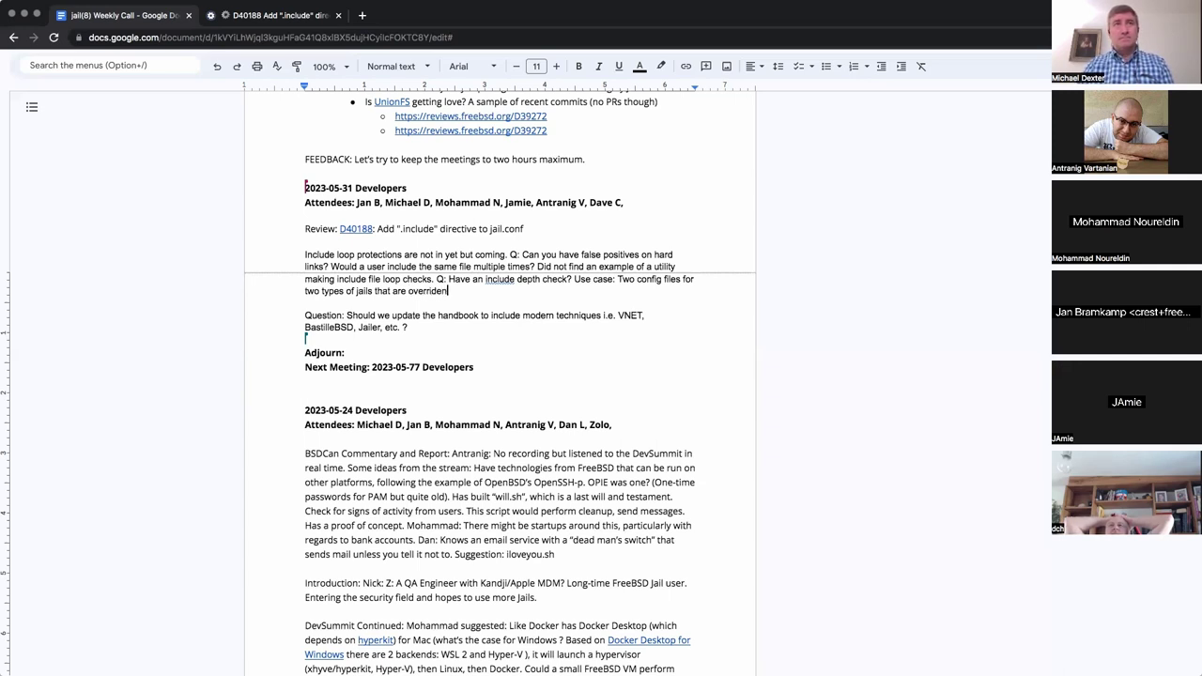
pyautogui.write(' for individual jails.')
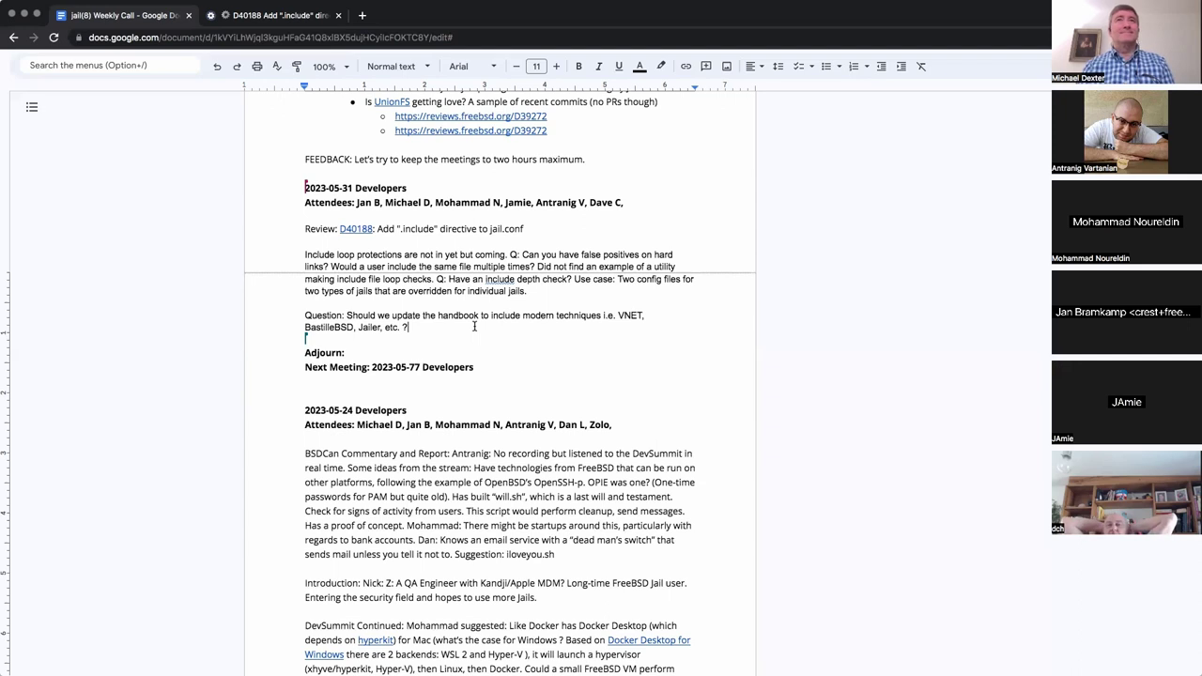
pyautogui.write('A: Definitely for in-')
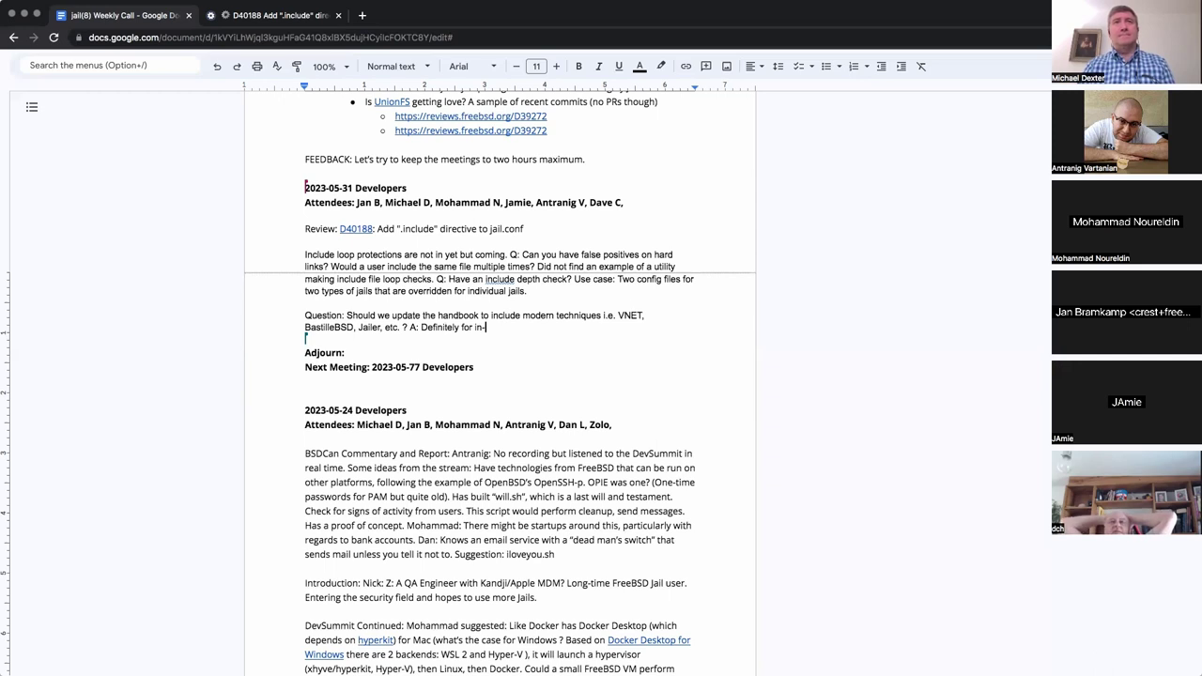
pyautogui.write('abse')
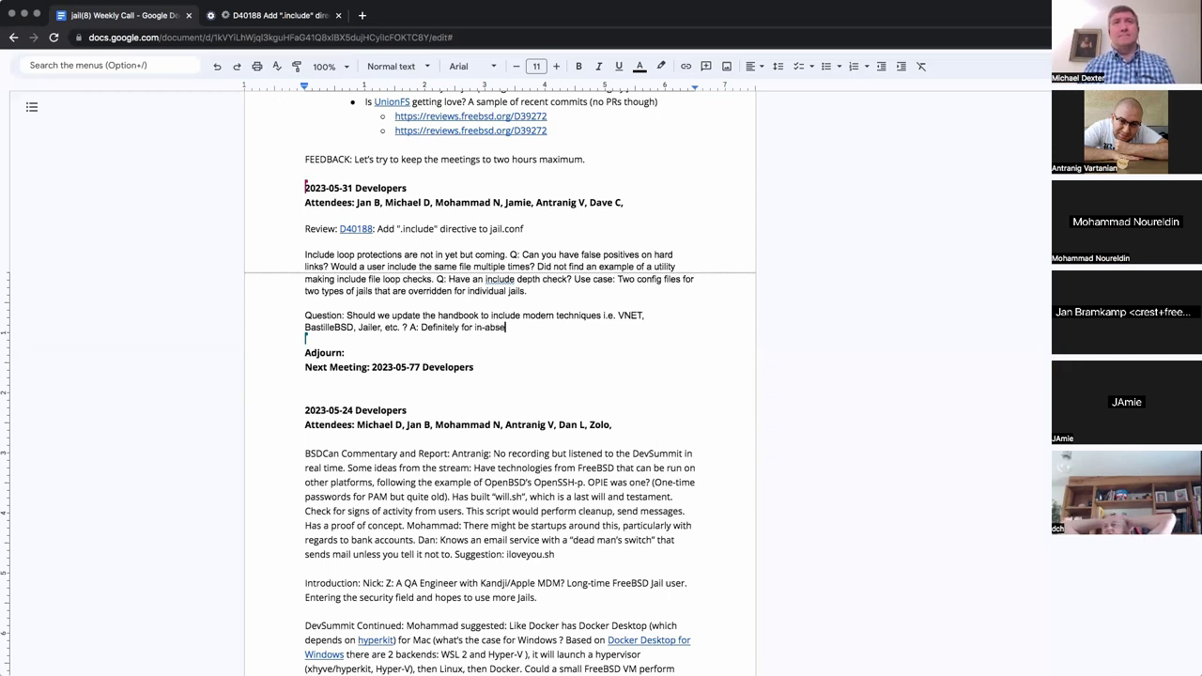
pyautogui.press('BackSpace')
pyautogui.press('BackSpace')
pyautogui.press('BackSpace')
pyautogui.press('BackSpace')
pyautogui.write('base tools. Maybe for external ones.')
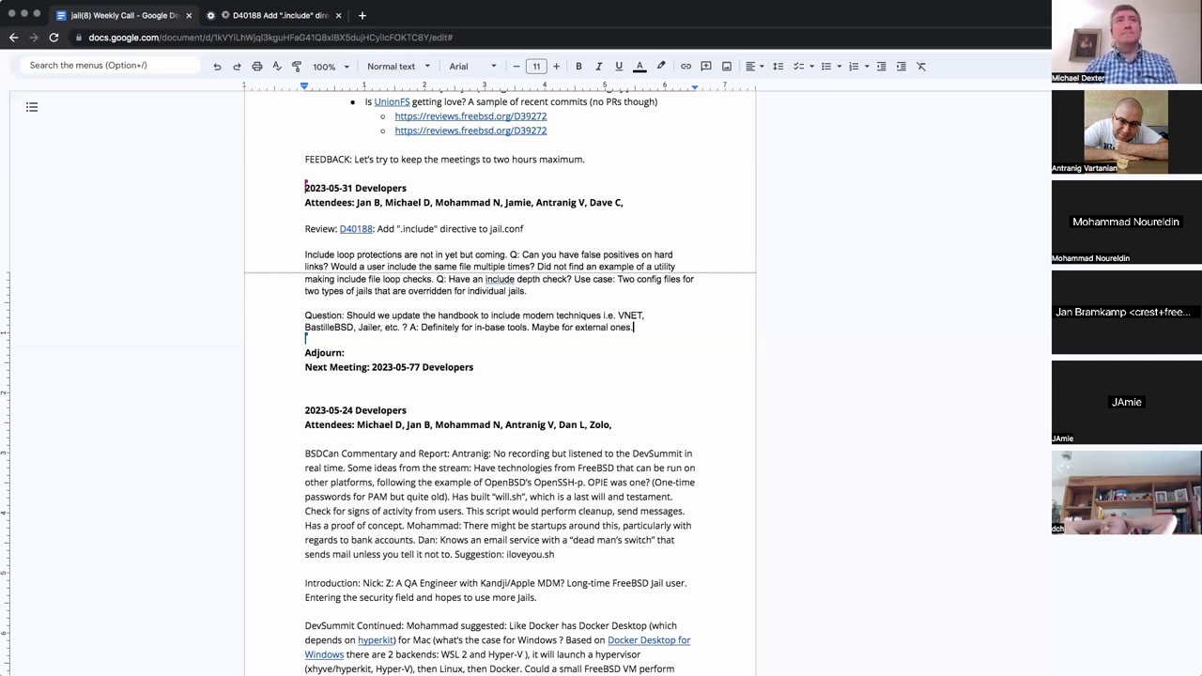
pyautogui.press('Up')
pyautogui.press('Up')
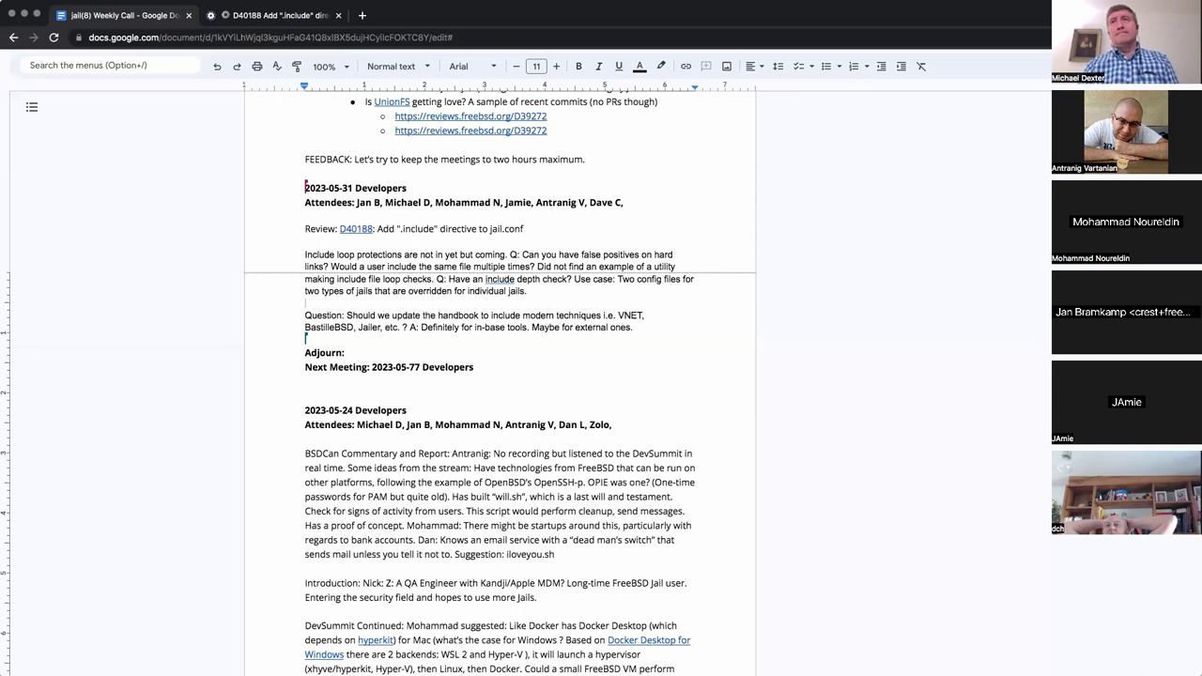
pyautogui.press('Return')
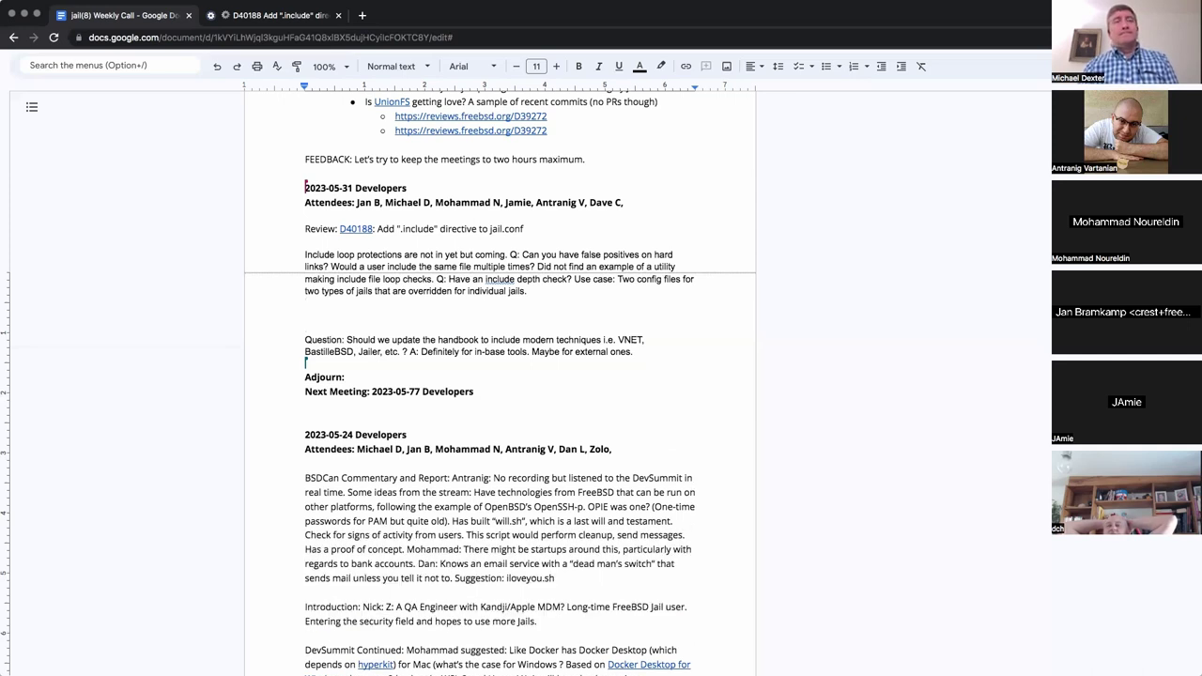
# Credit the include-loop question to its asker by name and prefix the handbook question with 'Who?'
pyautogui.click(510, 254)
pyautogui.write('Jan')
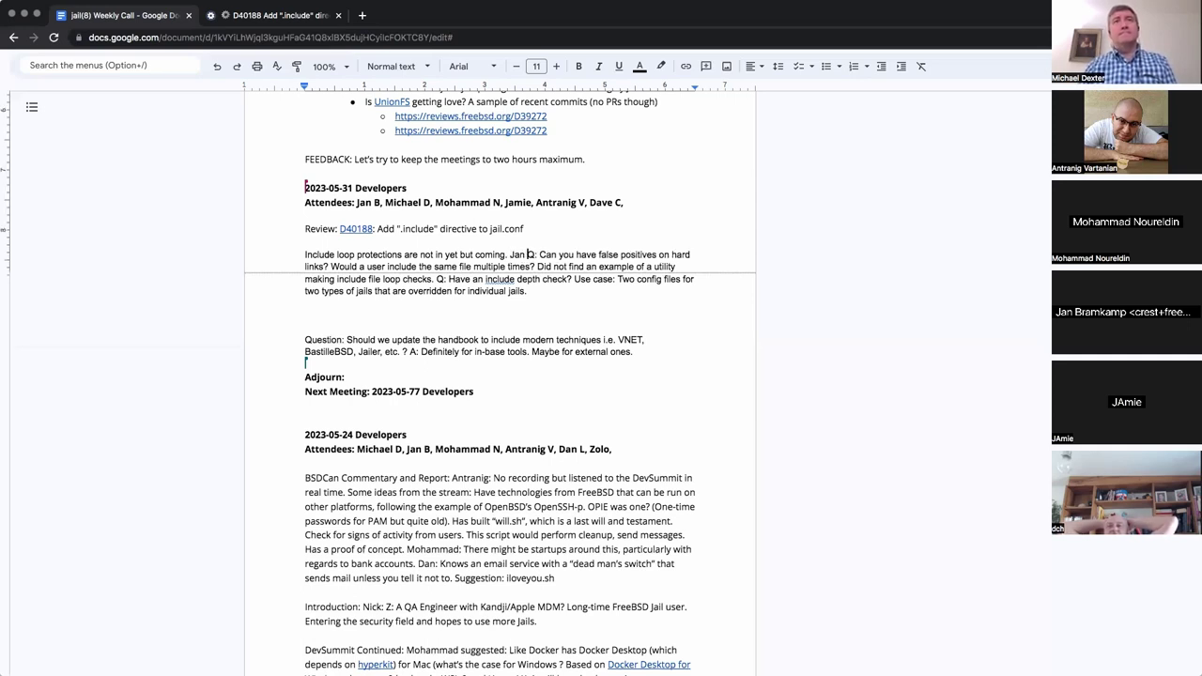
pyautogui.click(583, 292)
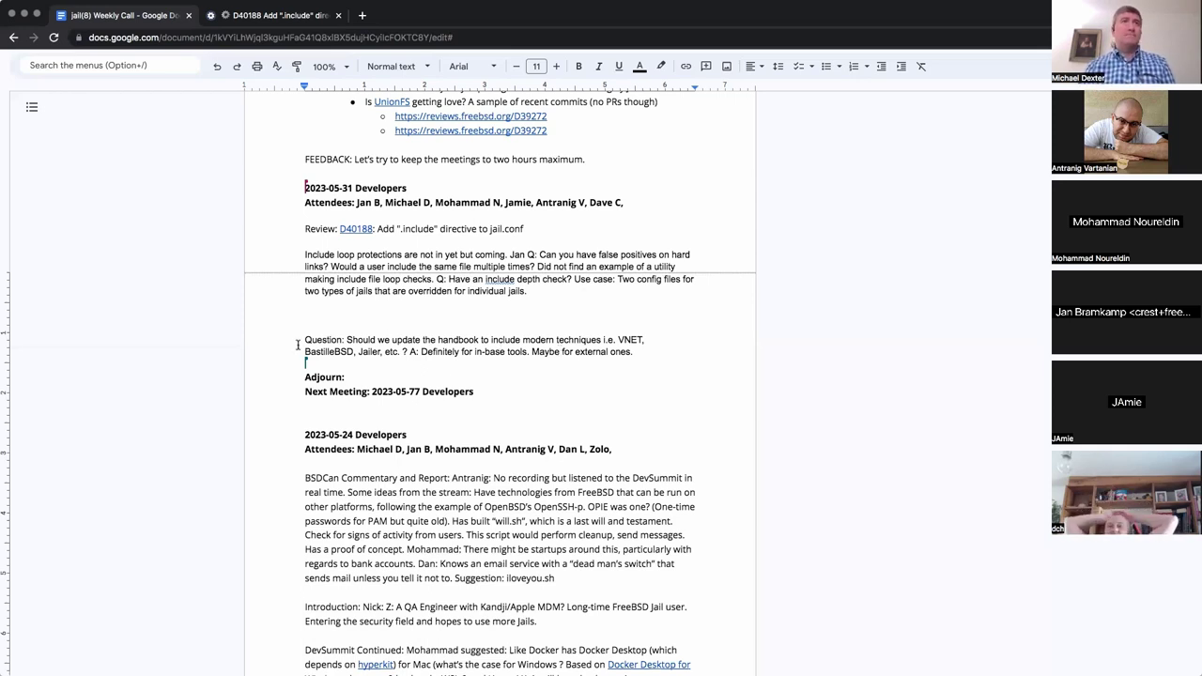
pyautogui.write('Who')
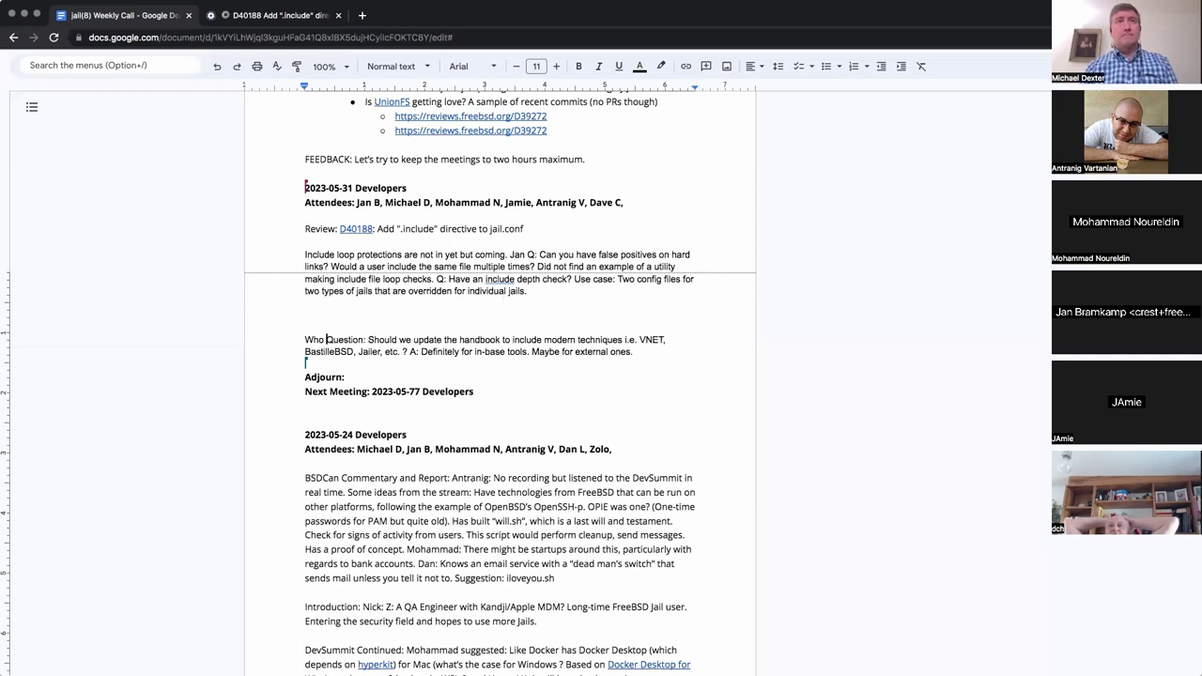
pyautogui.write(' ?')
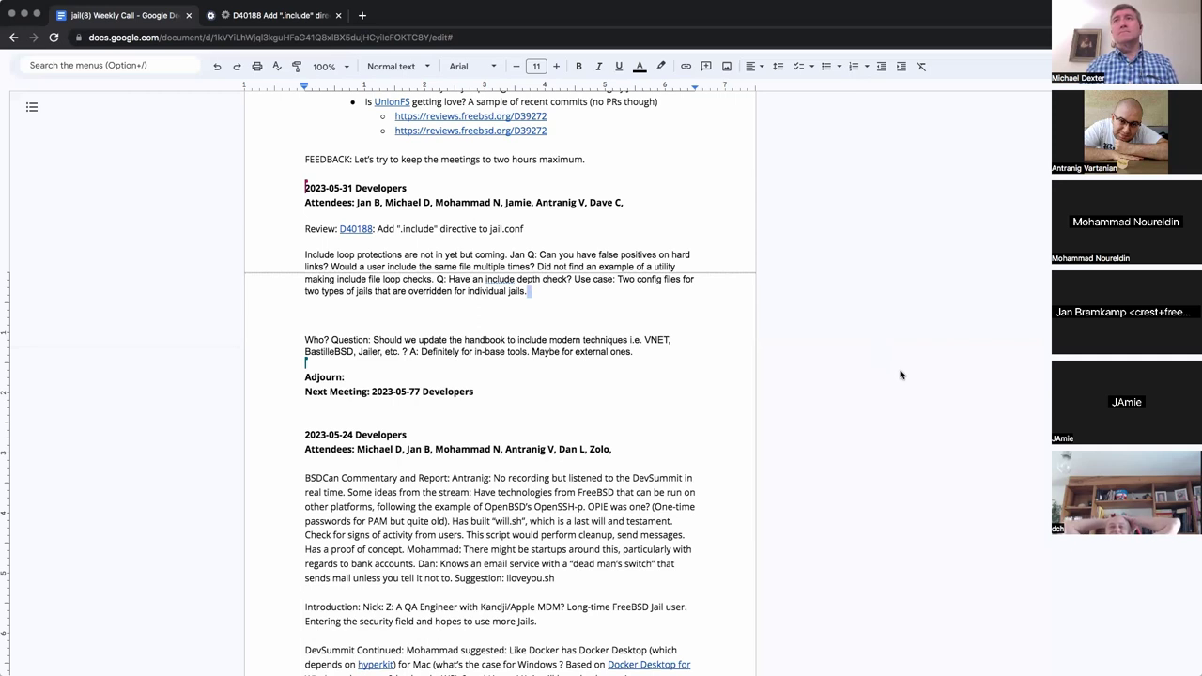
pyautogui.click(661, 289)
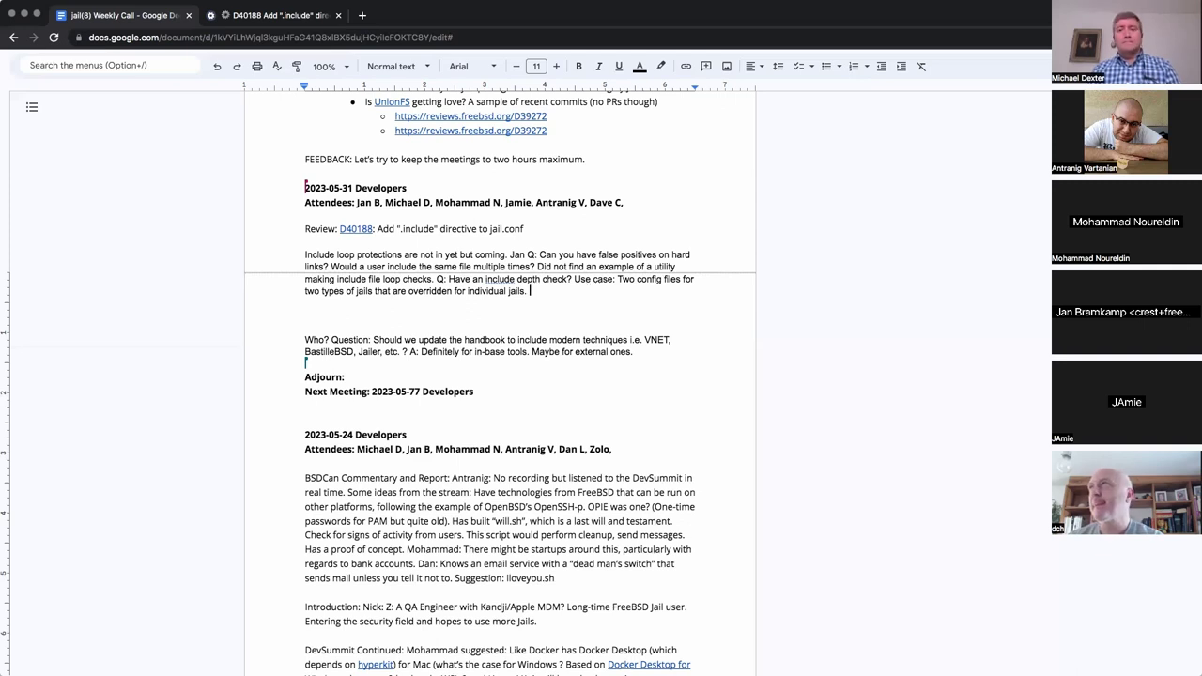
# End the include-loop note with the sentence 'Note possible += syntax.'
pyautogui.write('Note ')
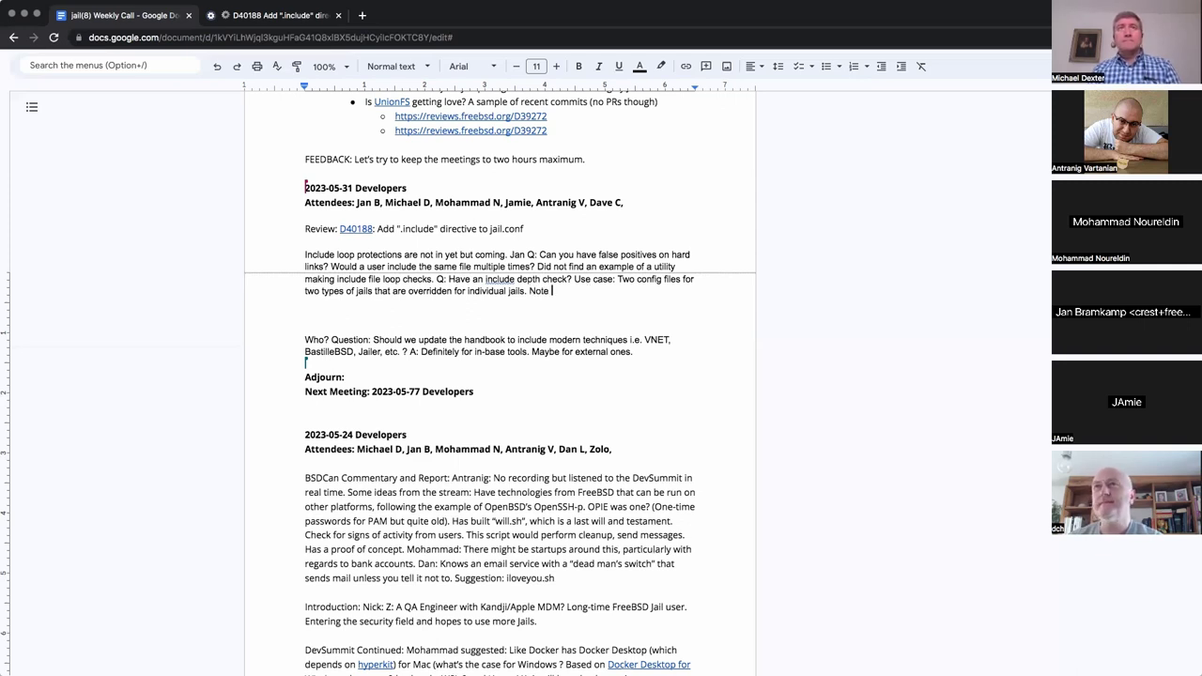
pyautogui.write('+= syntax')
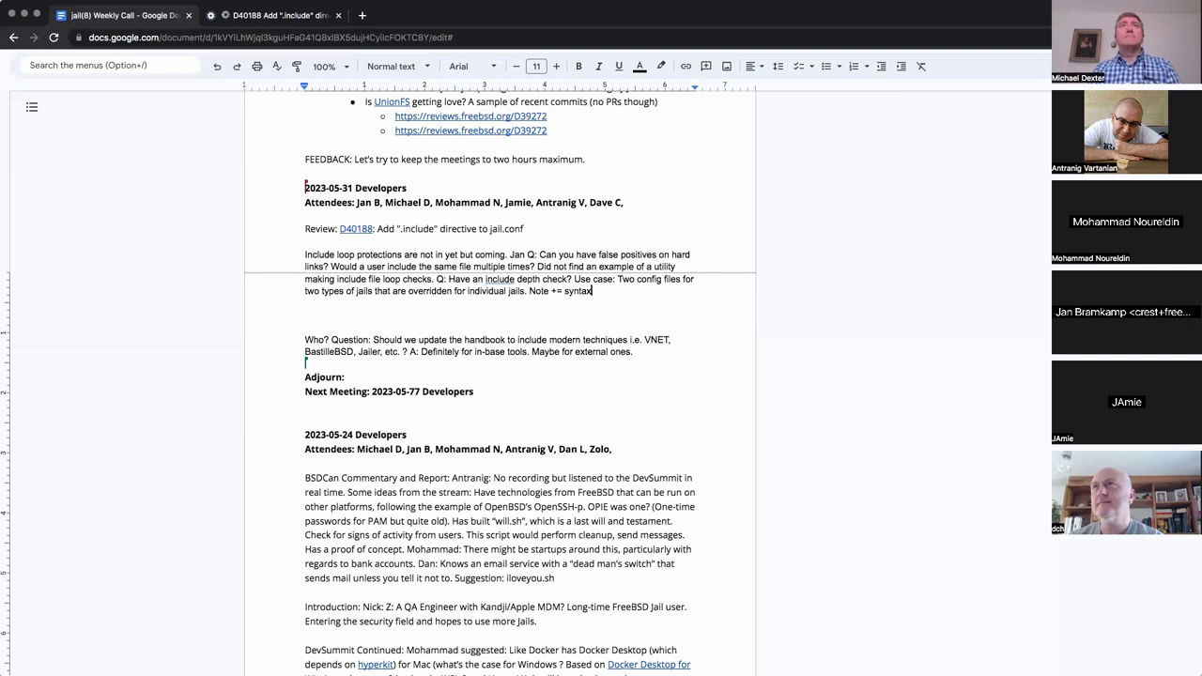
pyautogui.write('.')
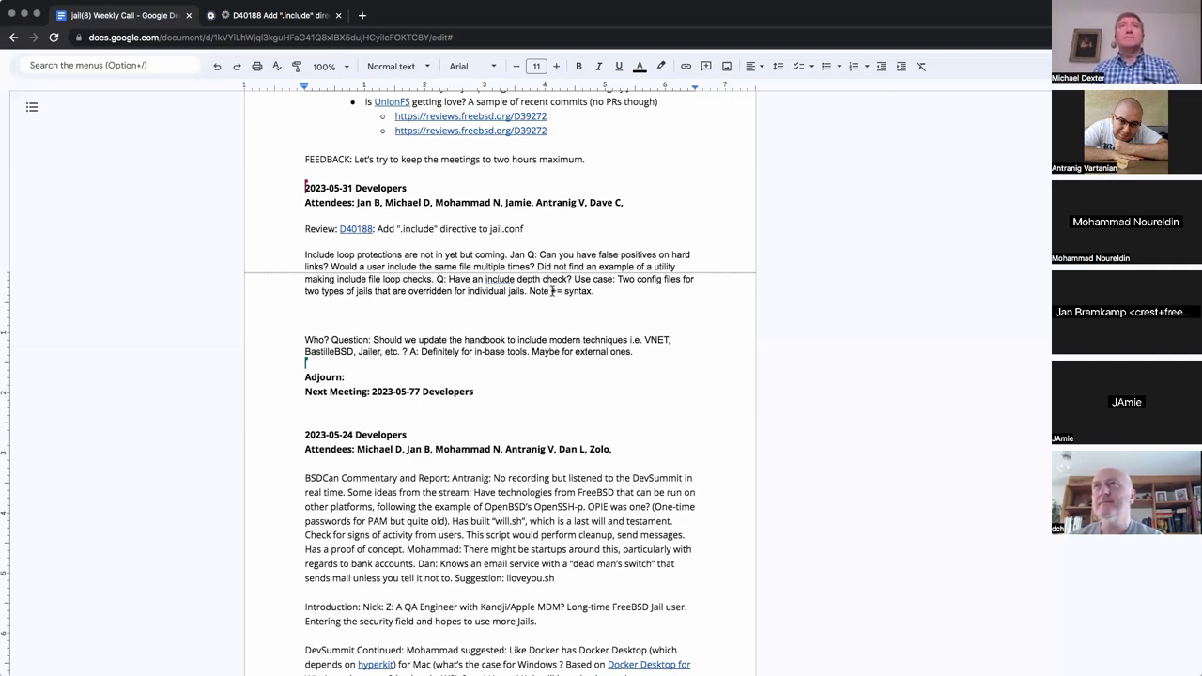
pyautogui.click(551, 291)
pyautogui.write('possible')
pyautogui.click(630, 291)
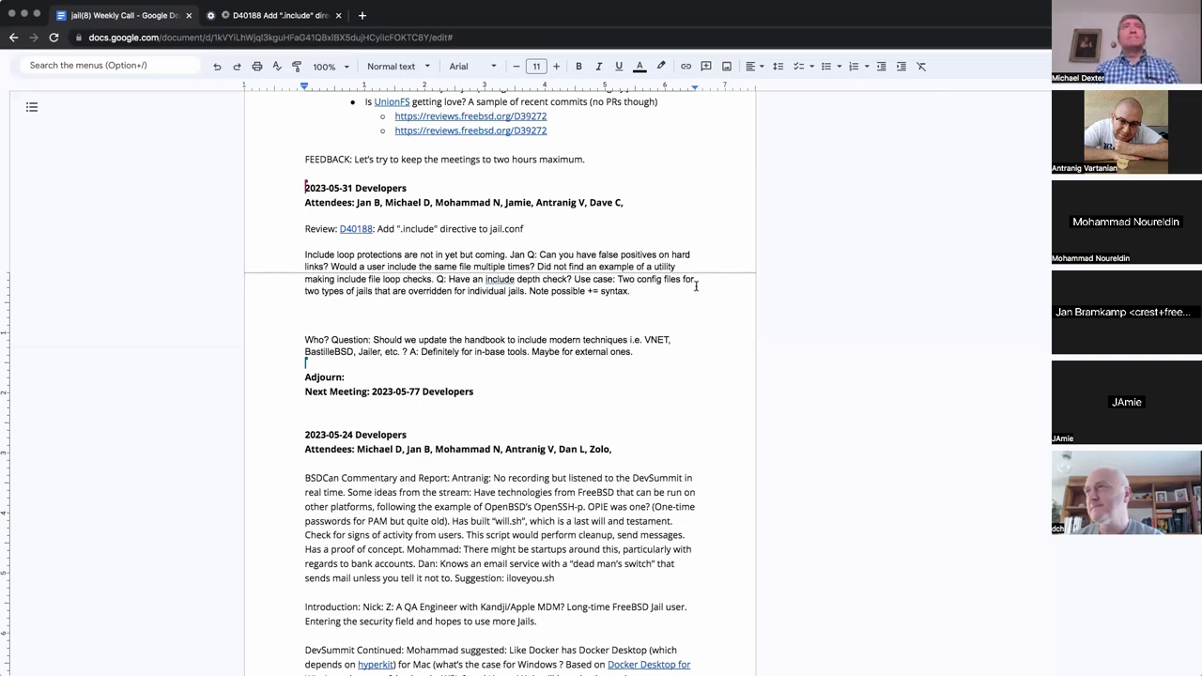
pyautogui.press('super+equal')
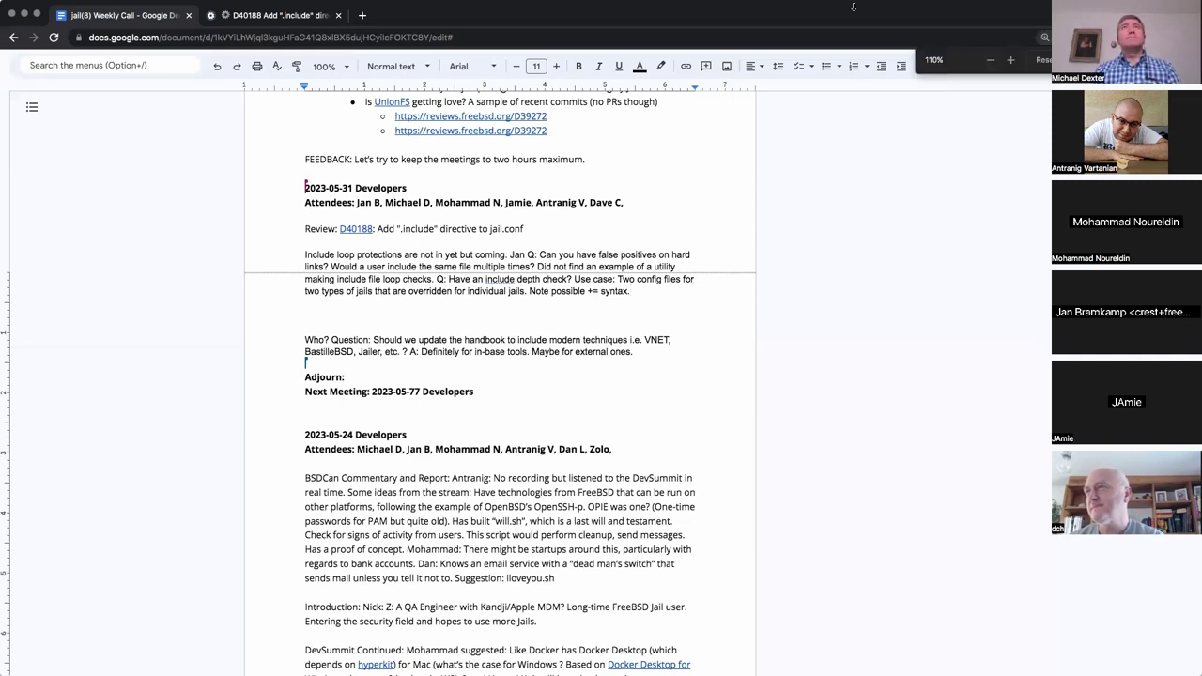
# Reset the browser zoom to 100% and set the document zoom to 125%
pyautogui.press('super+equal')
pyautogui.click(359, 67)
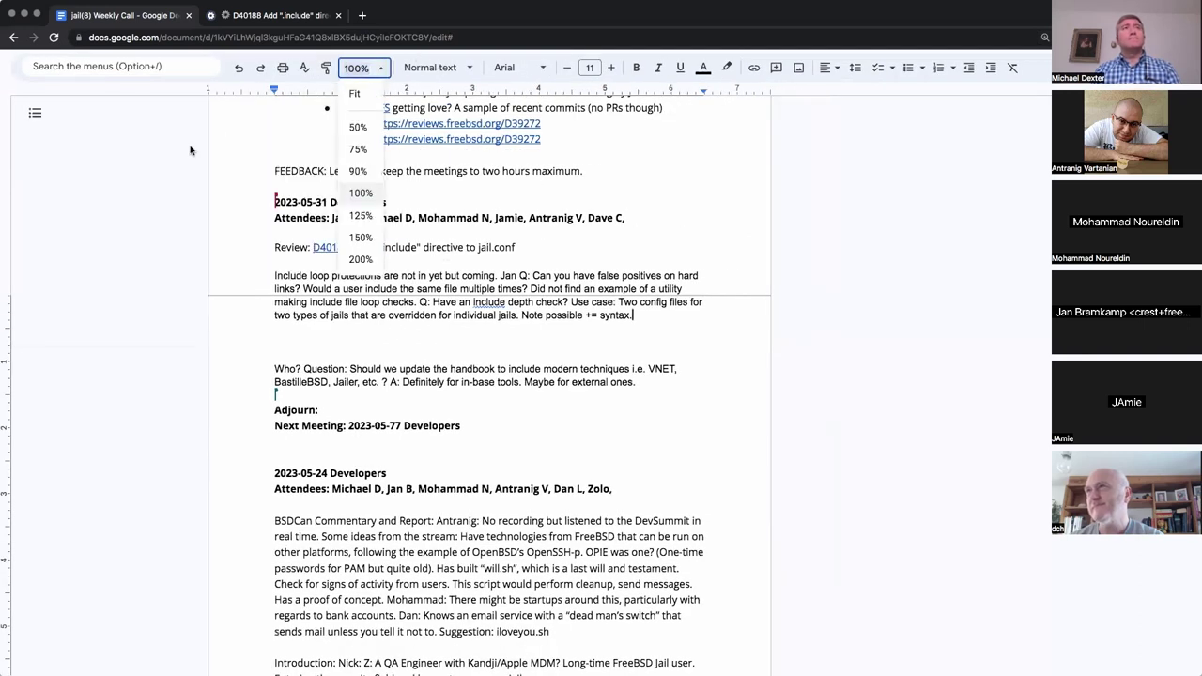
pyautogui.click(190, 150)
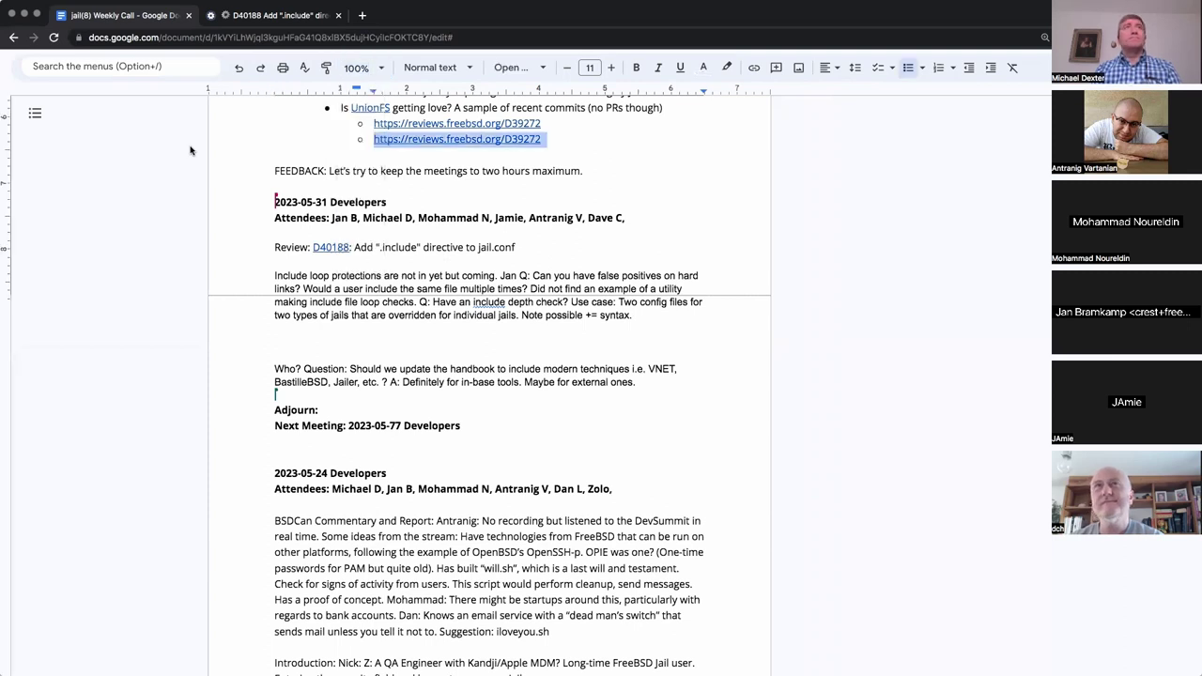
pyautogui.press('super+0')
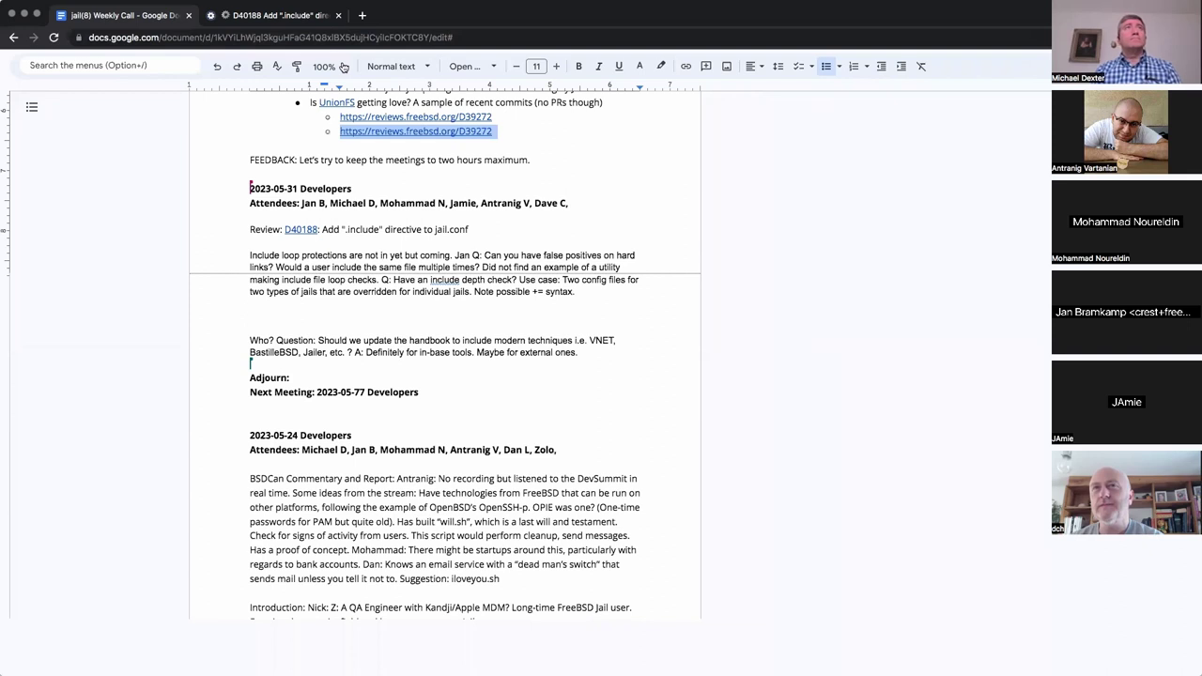
pyautogui.click(343, 67)
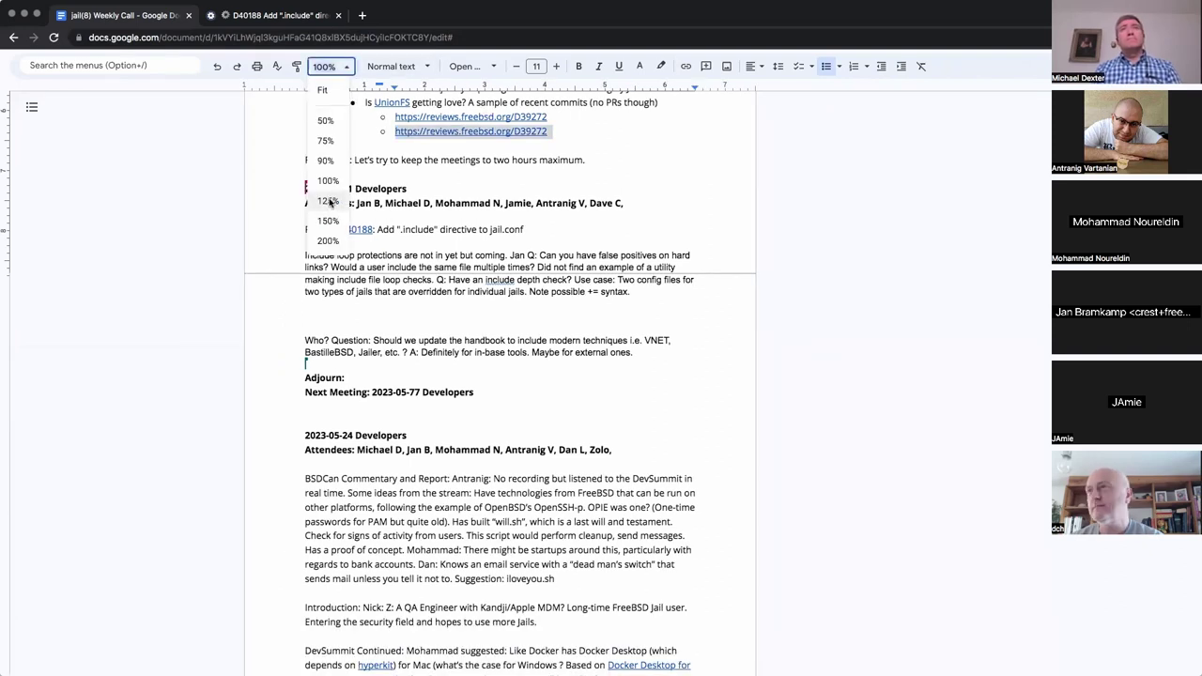
pyautogui.click(330, 201)
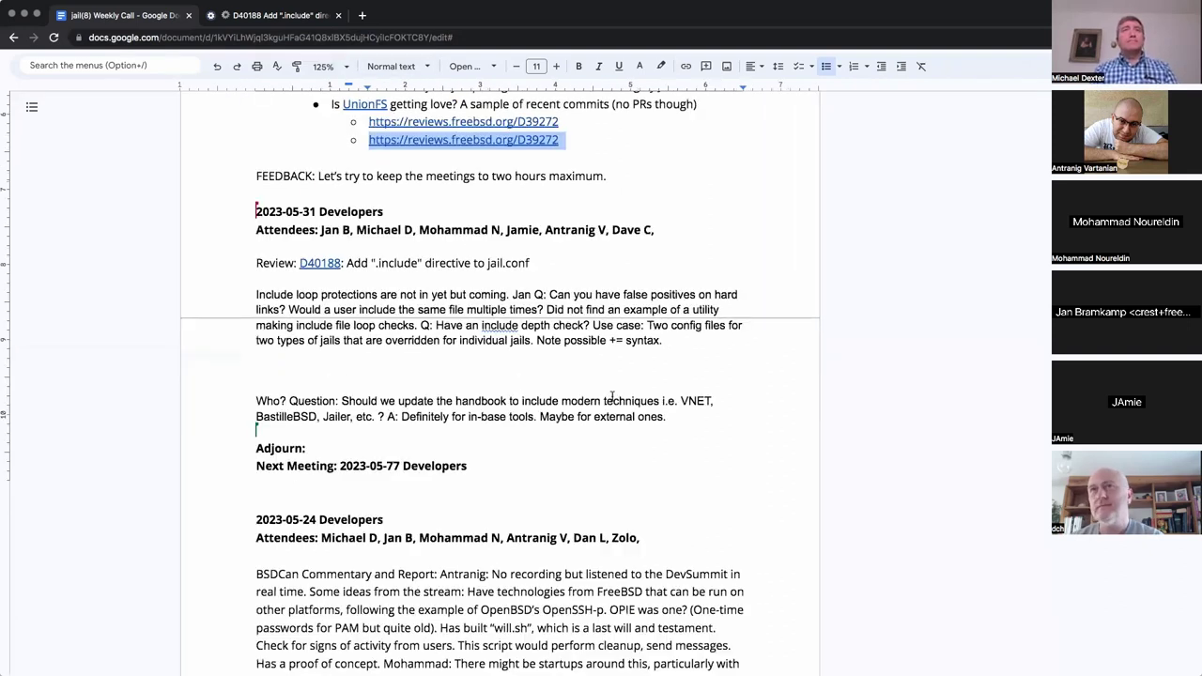
pyautogui.click(683, 341)
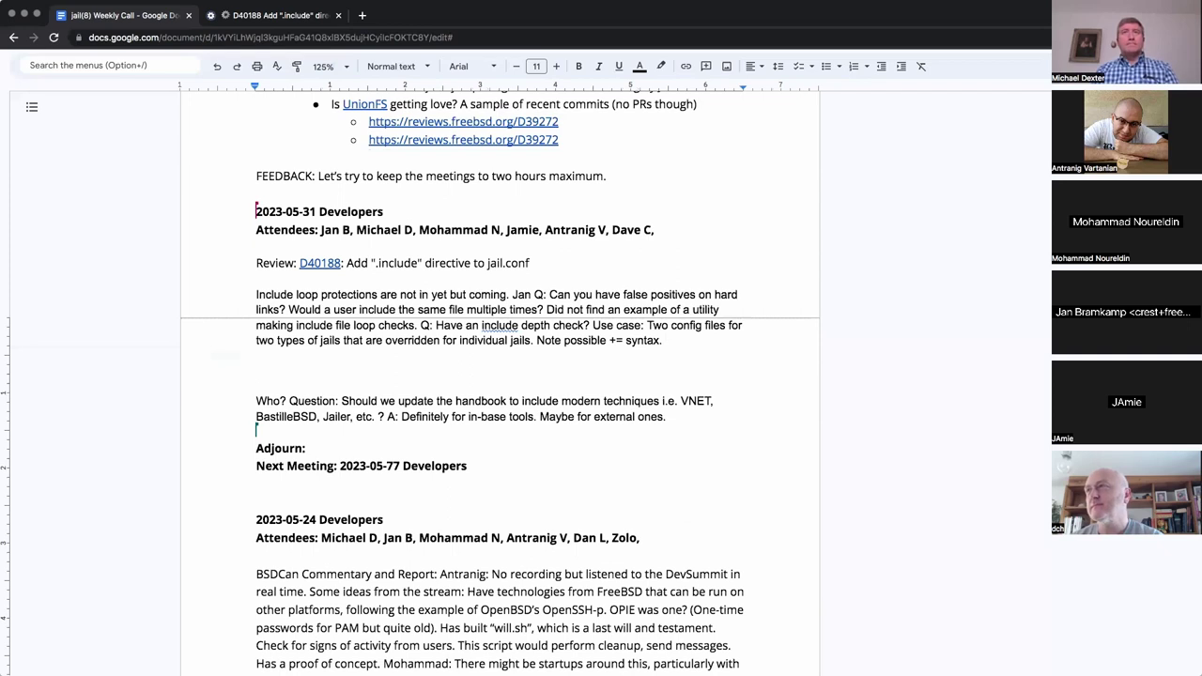
# Add the note that includes should be absolute pathnames like $jailname.conf, with the variable-substitution limits, and end with 'Would have to wait on the previous parsing.'
pyautogui.write('Des')
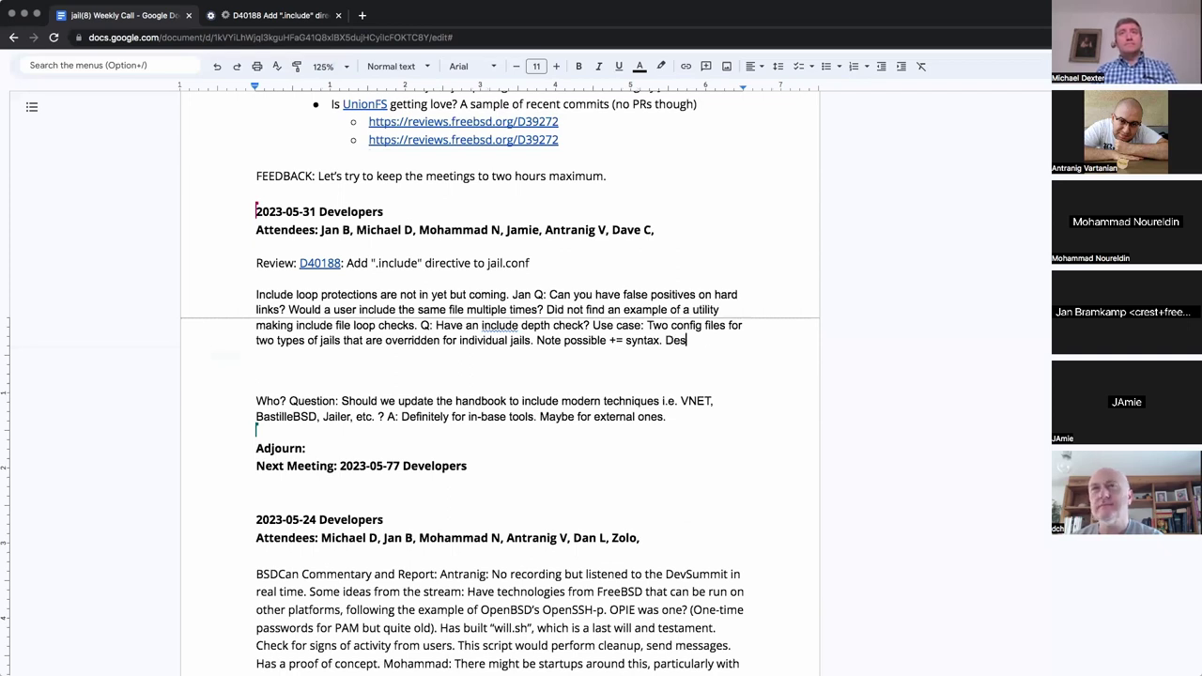
pyautogui.write('ired fea')
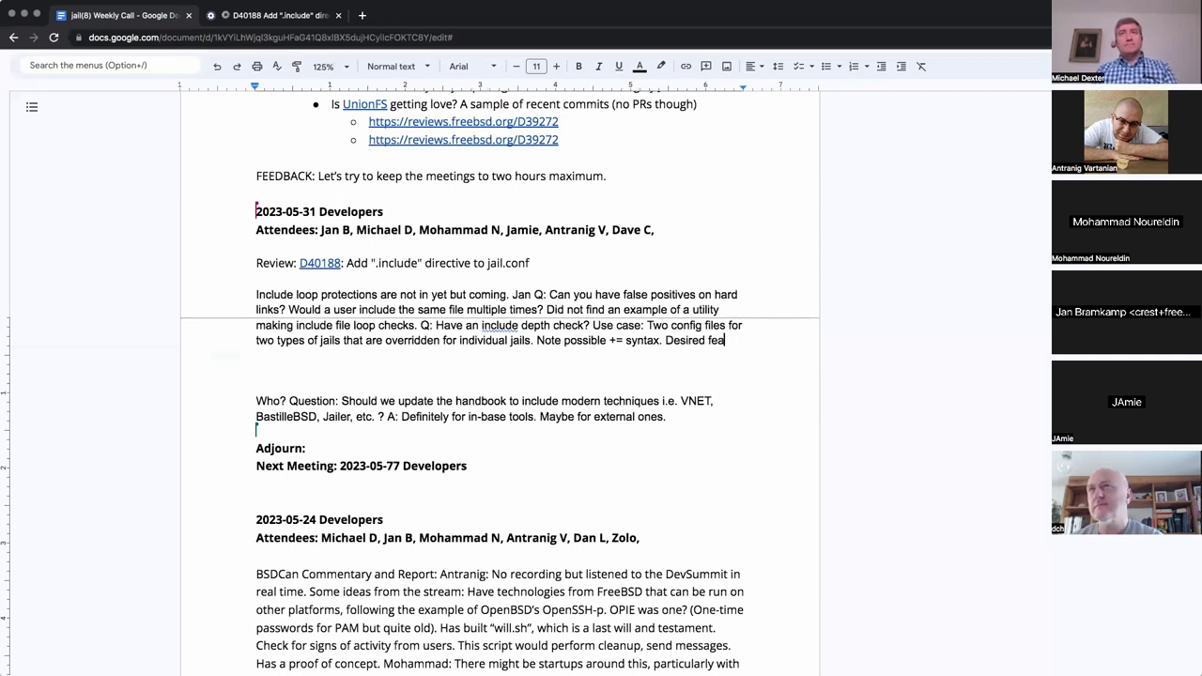
pyautogui.write('ture: ')
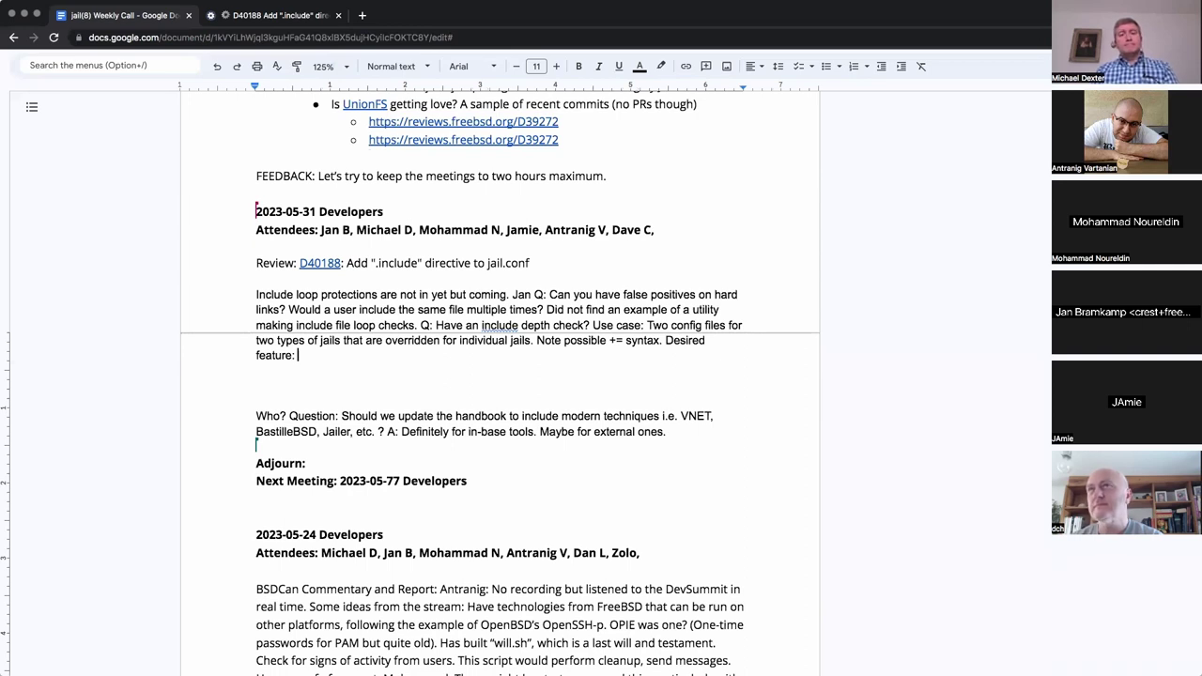
pyautogui.write('includes ')
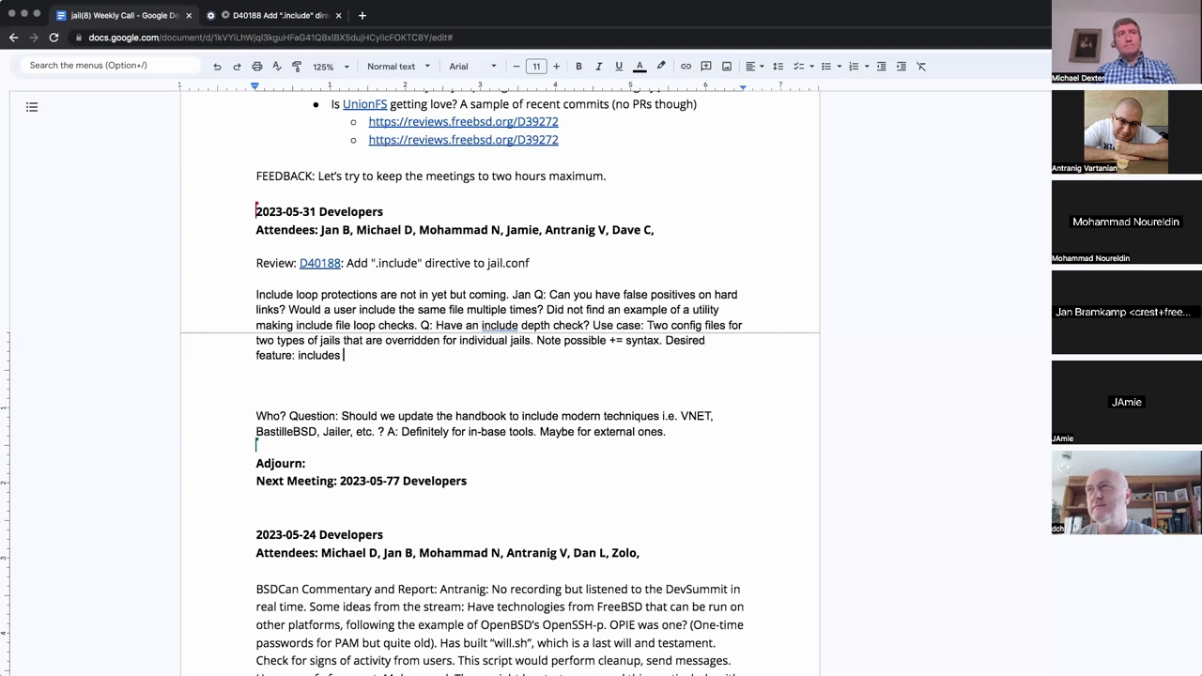
pyautogui.write('are absolute')
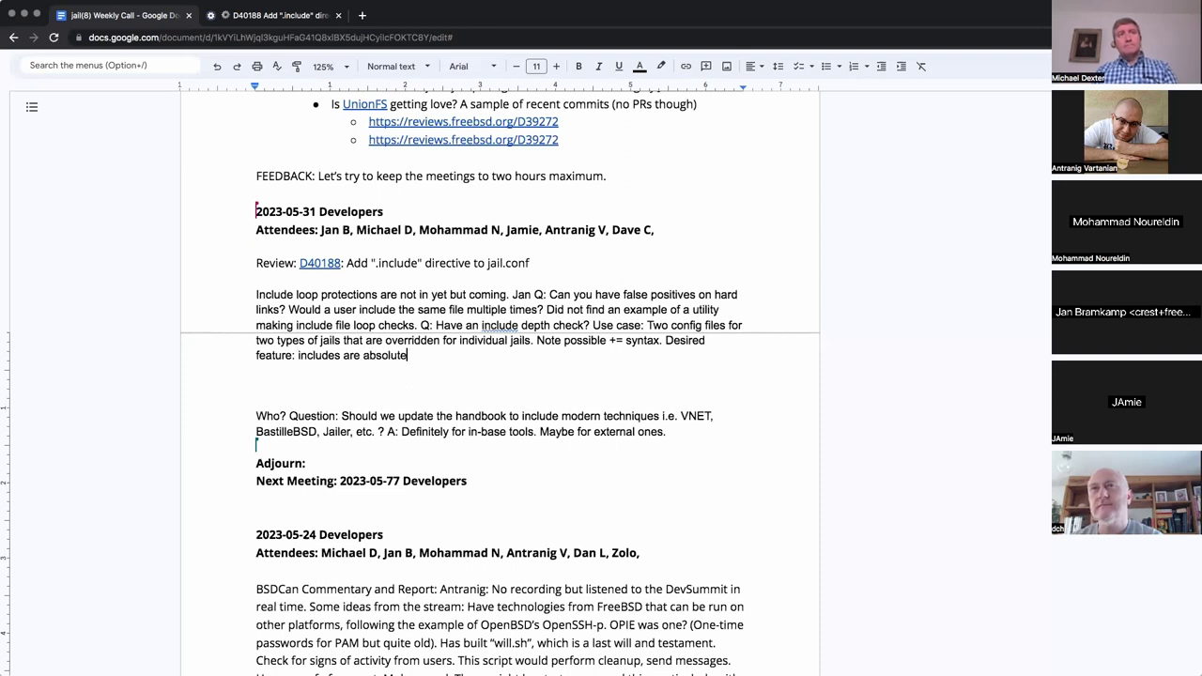
pyautogui.write(' pathnames: W')
pyautogui.press('BackSpace')
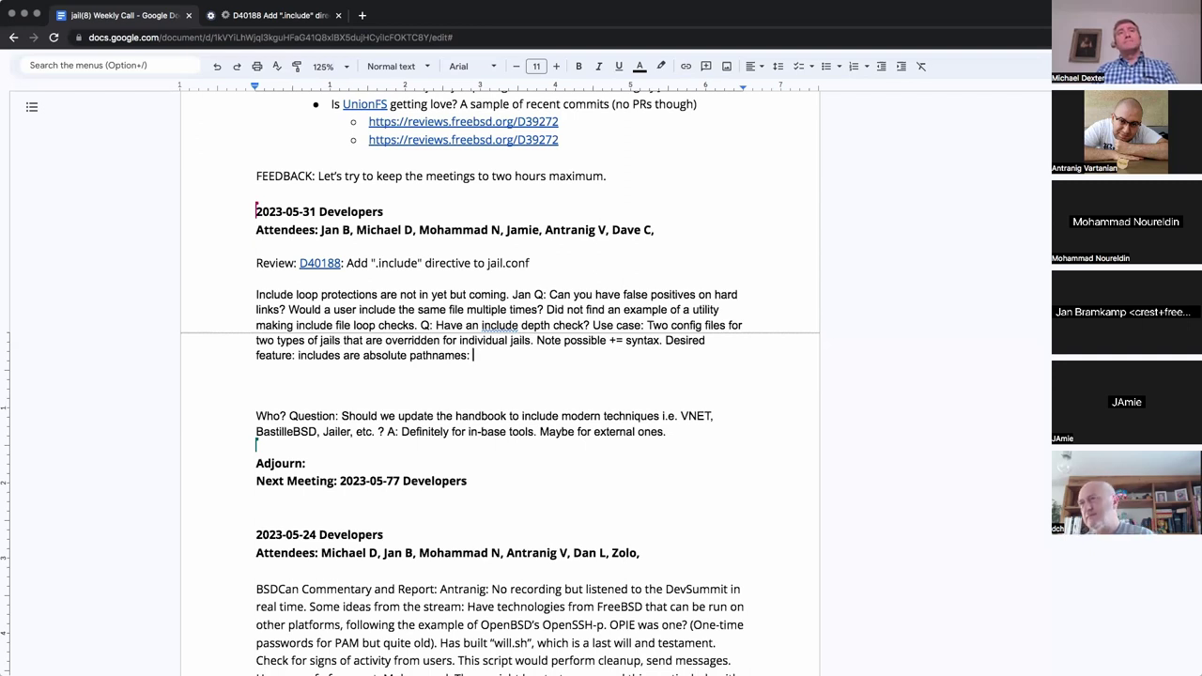
pyautogui.write('Include ')
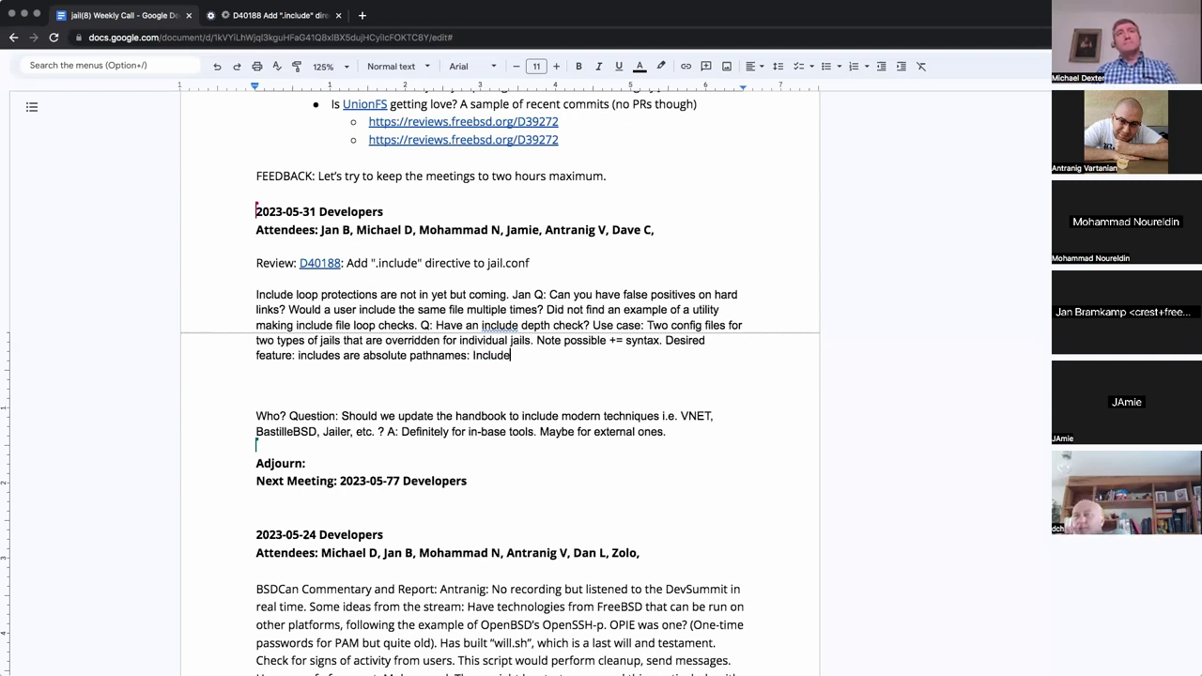
pyautogui.write('this ')
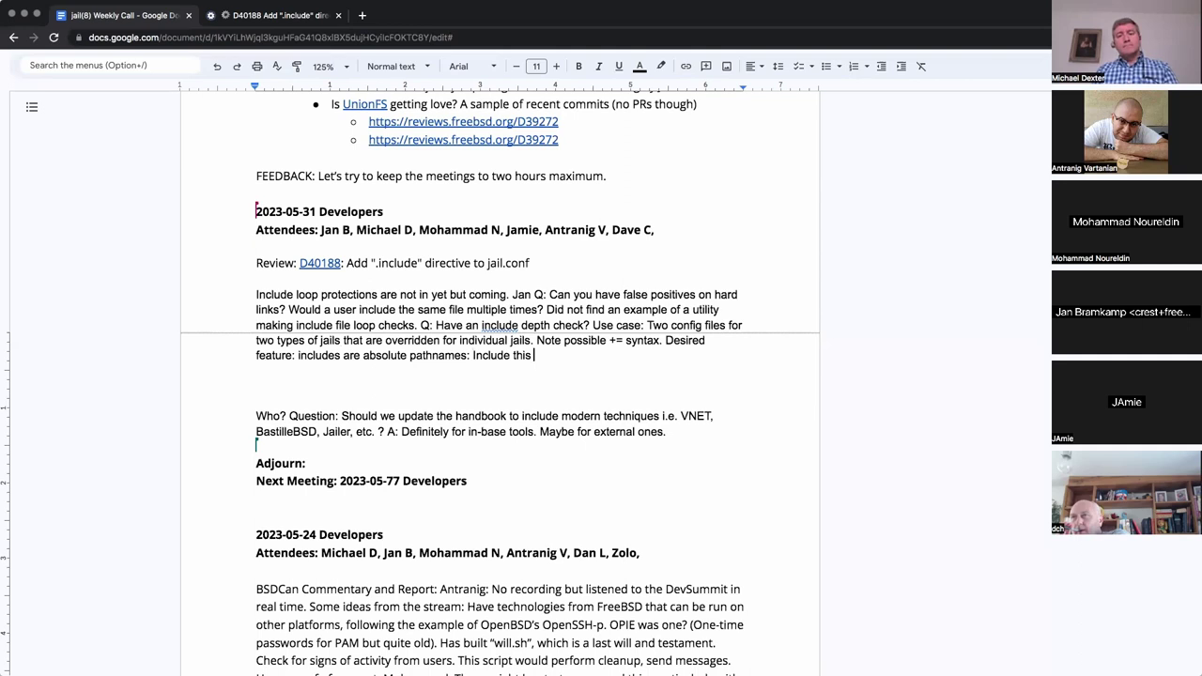
pyautogui.write('$jailname')
pyautogui.press('BackSpace')
pyautogui.write('e.conf')
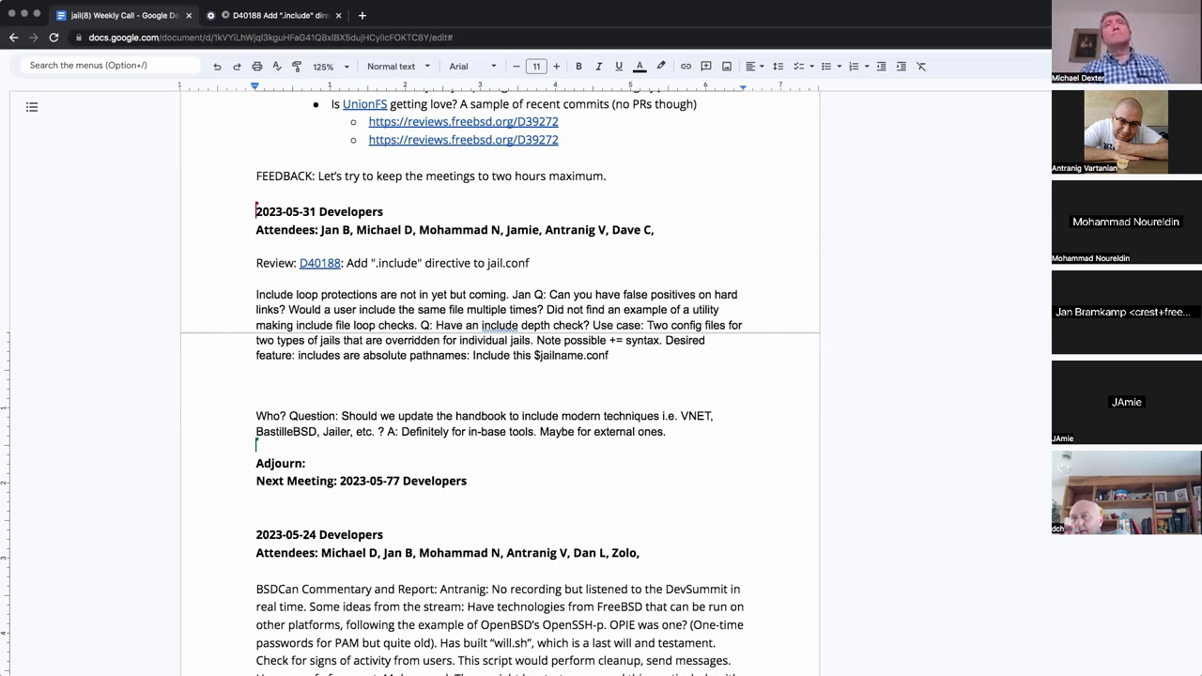
pyautogui.write(' Currently it ap')
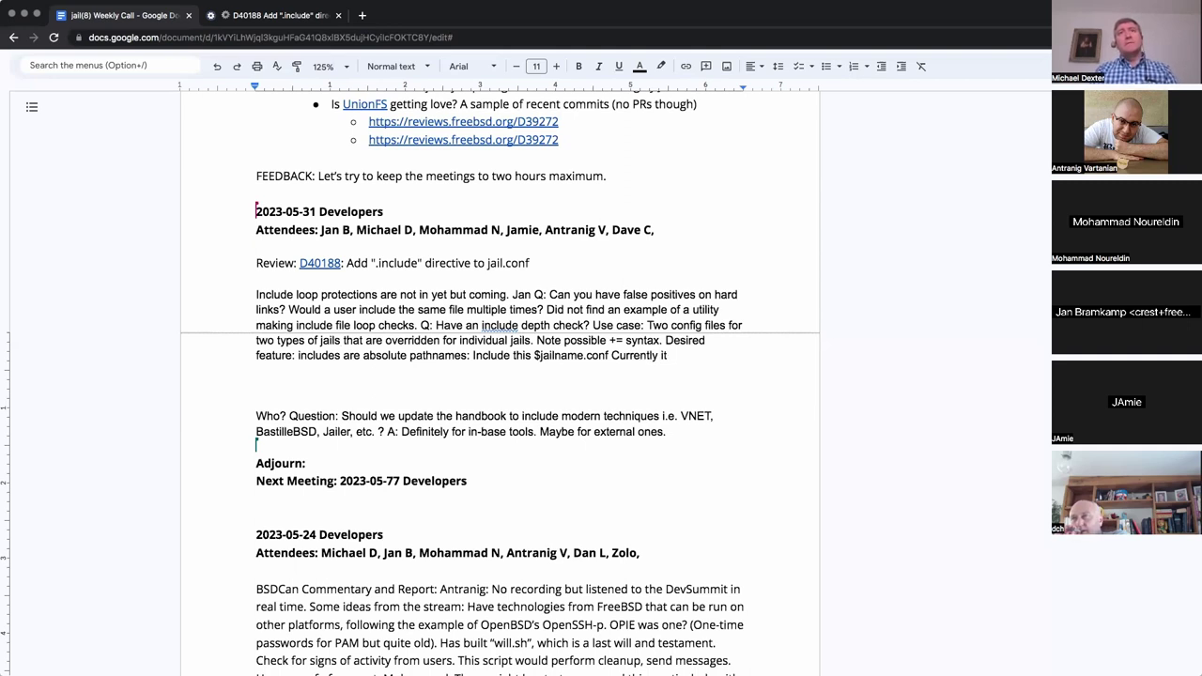
pyautogui.press('BackSpace')
pyautogui.press('BackSpace')
pyautogui.write('pa')
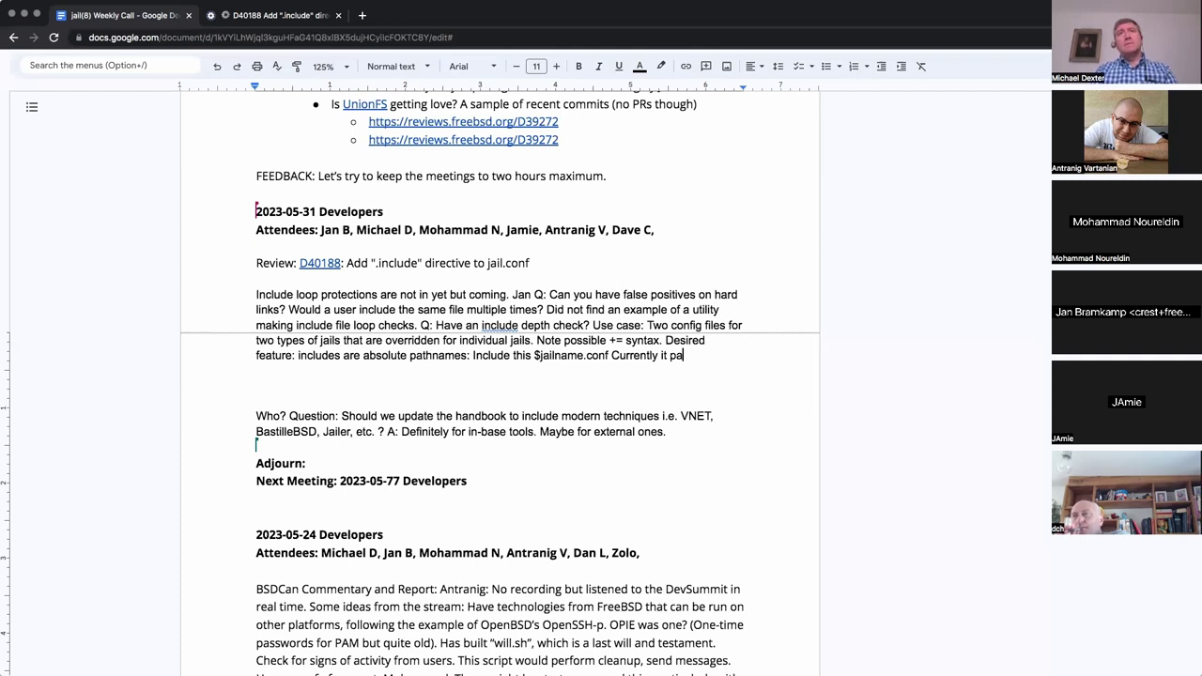
pyautogui.write('rses and does')
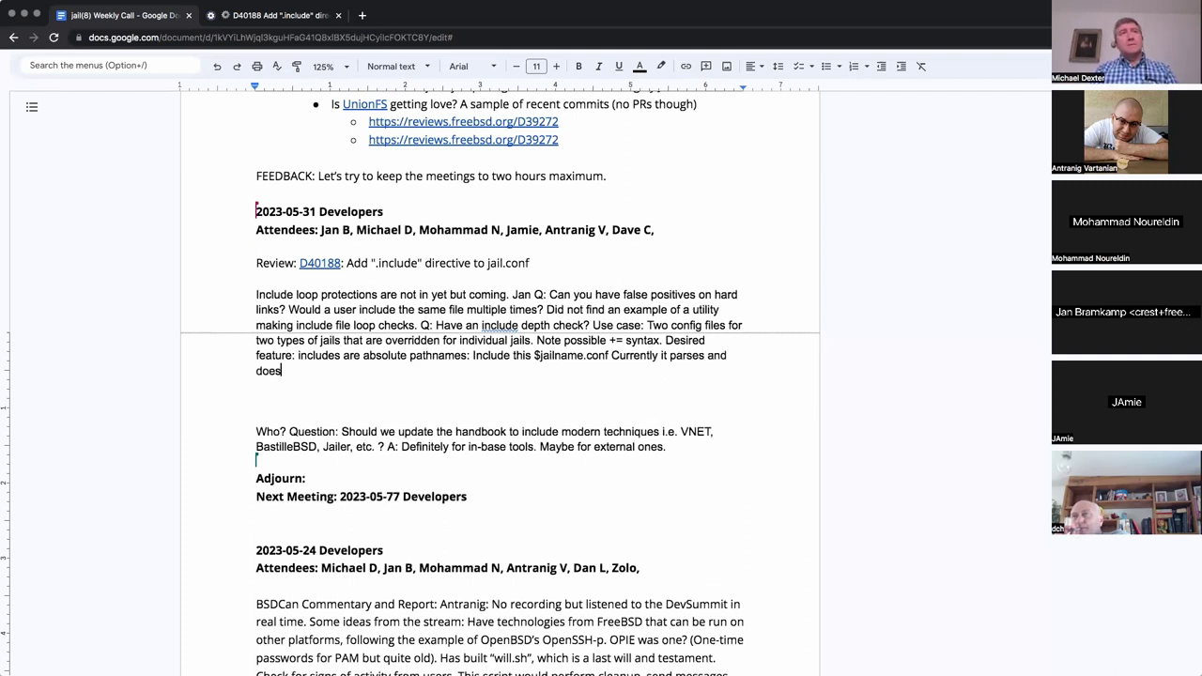
pyautogui.write(' variable substitution. More ')
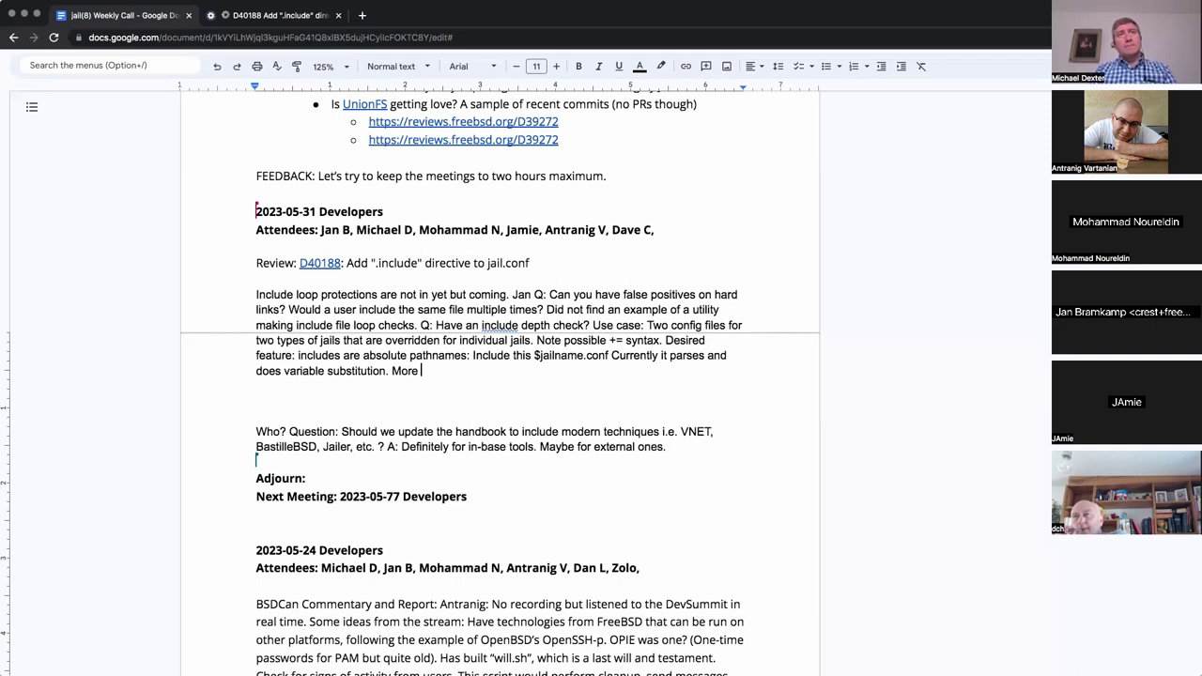
pyautogui.write('parsing would be a ')
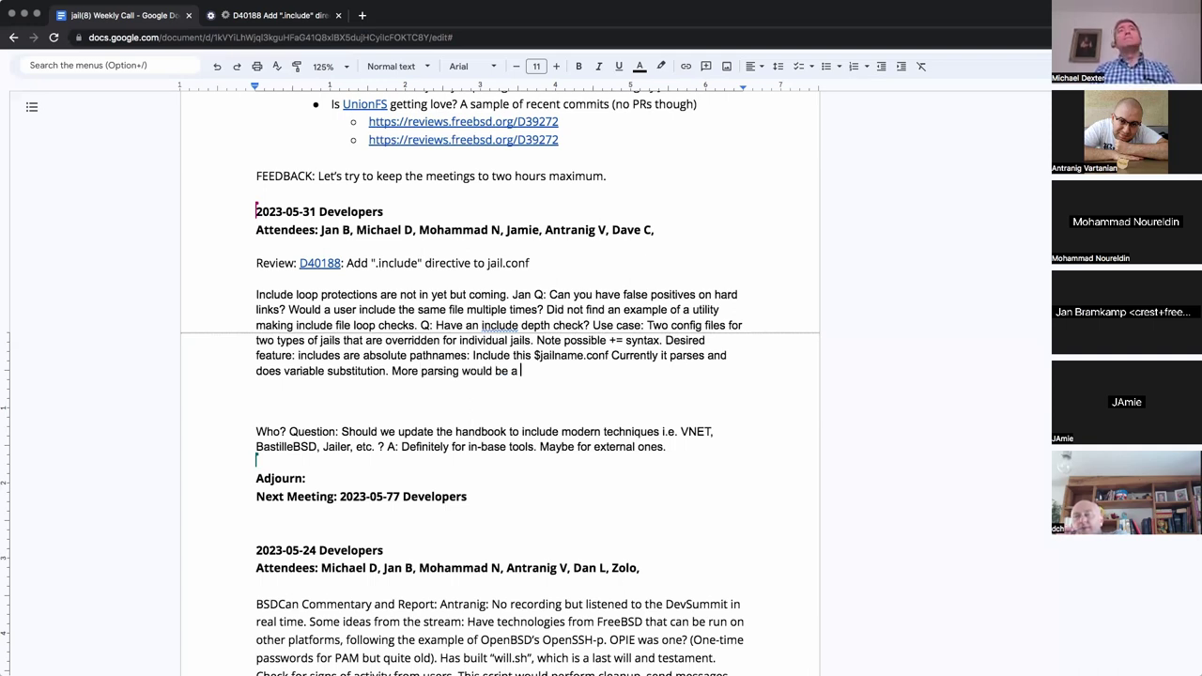
pyautogui.write('challenge.')
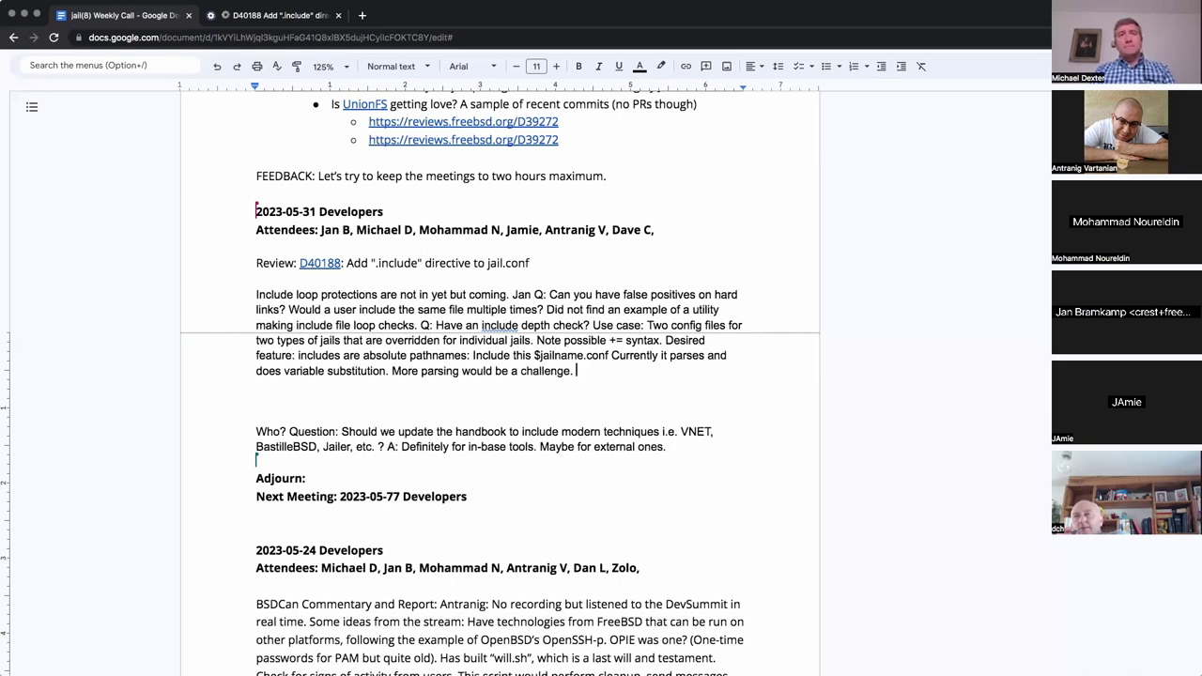
pyautogui.write(" Can't have variables in in")
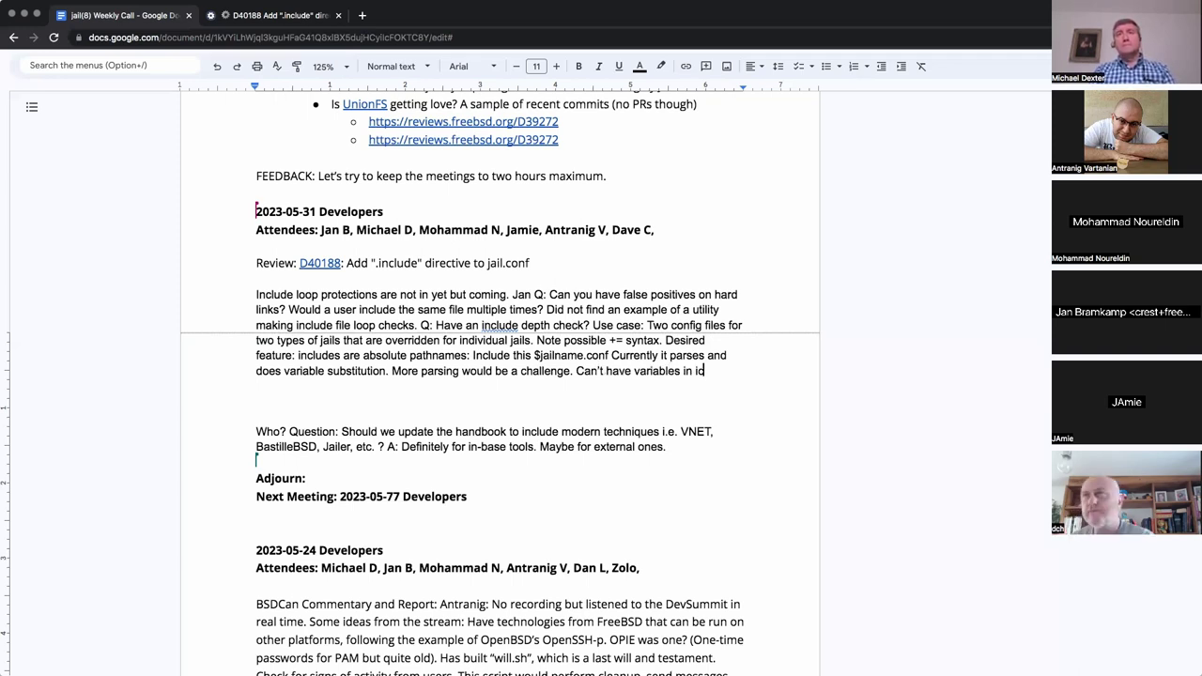
pyautogui.write('clude p')
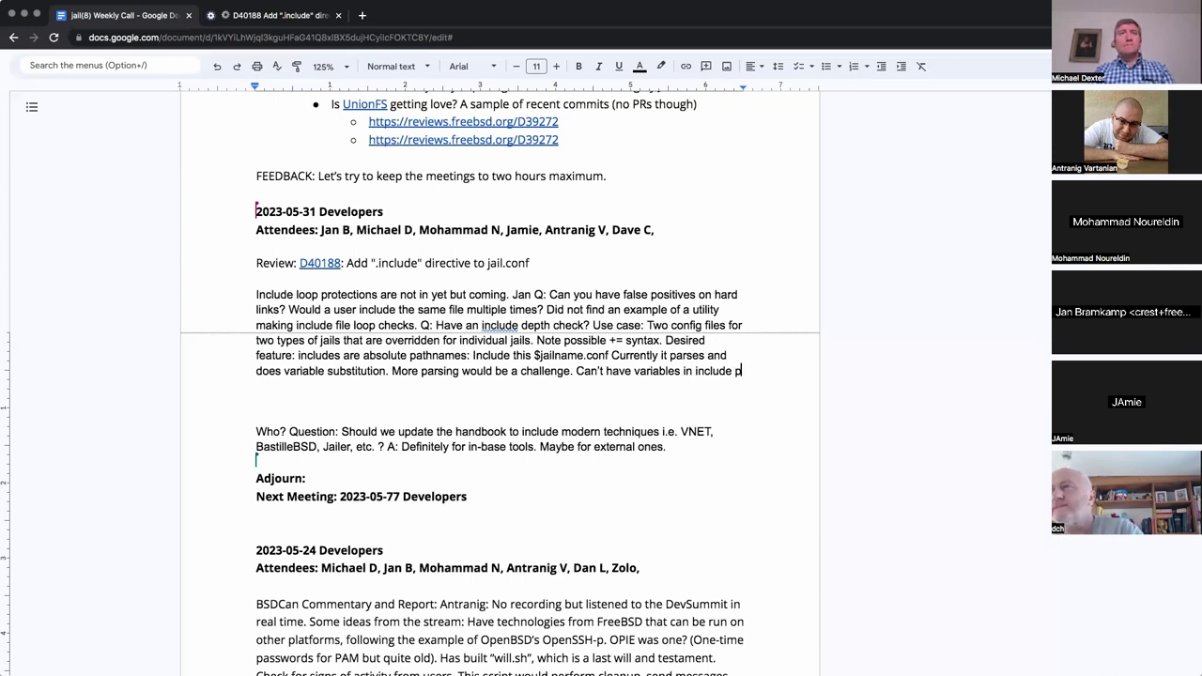
pyautogui.write('atterns.')
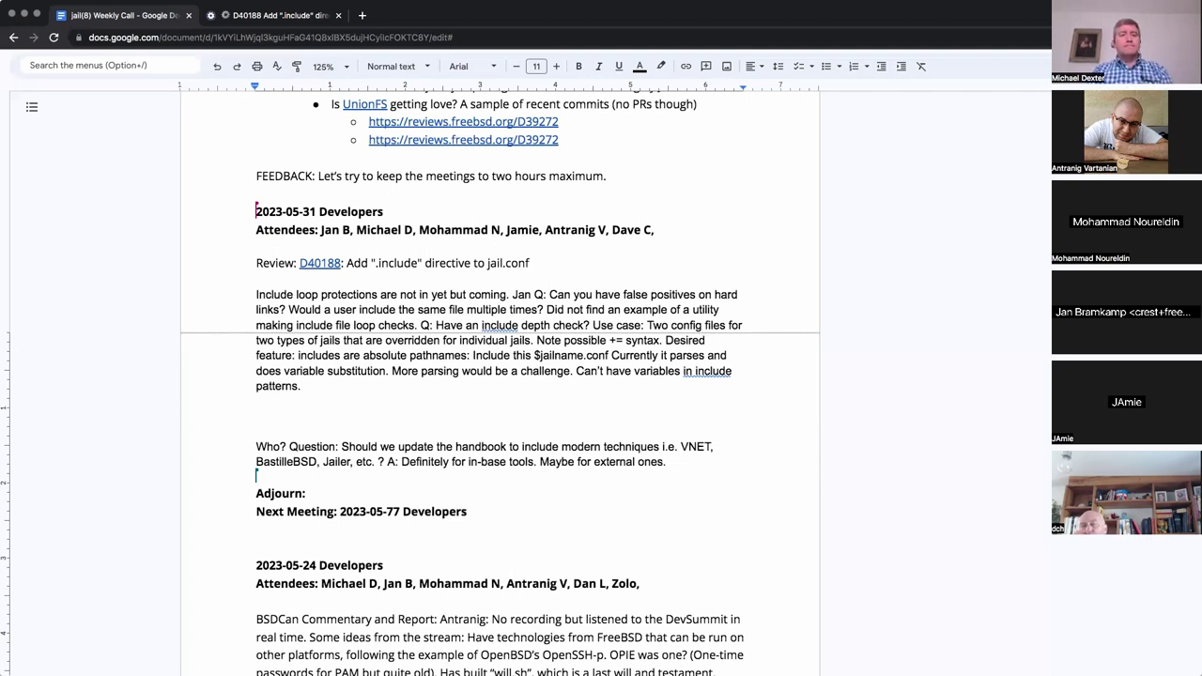
pyautogui.write('WOuld ha')
pyautogui.press('BackSpace')
pyautogui.press('BackSpace')
pyautogui.press('BackSpace')
pyautogui.press('BackSpace')
pyautogui.press('BackSpace')
pyautogui.press('BackSpace')
pyautogui.press('BackSpace')
pyautogui.write('ou')
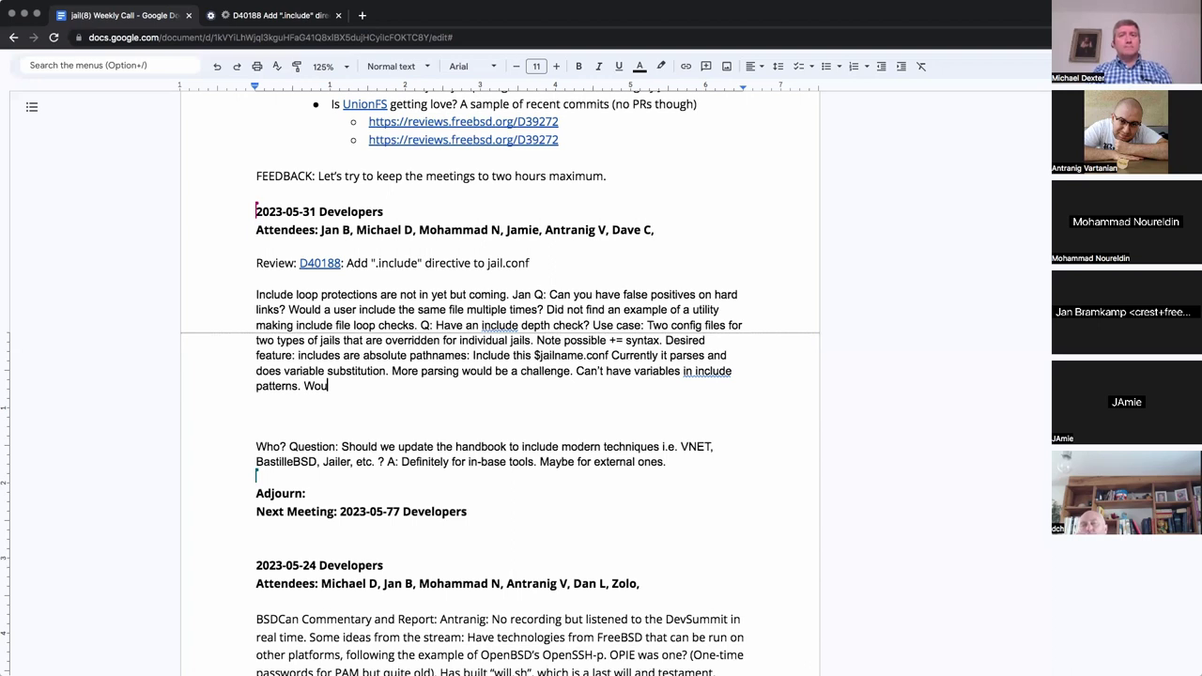
pyautogui.write('ld have to wait')
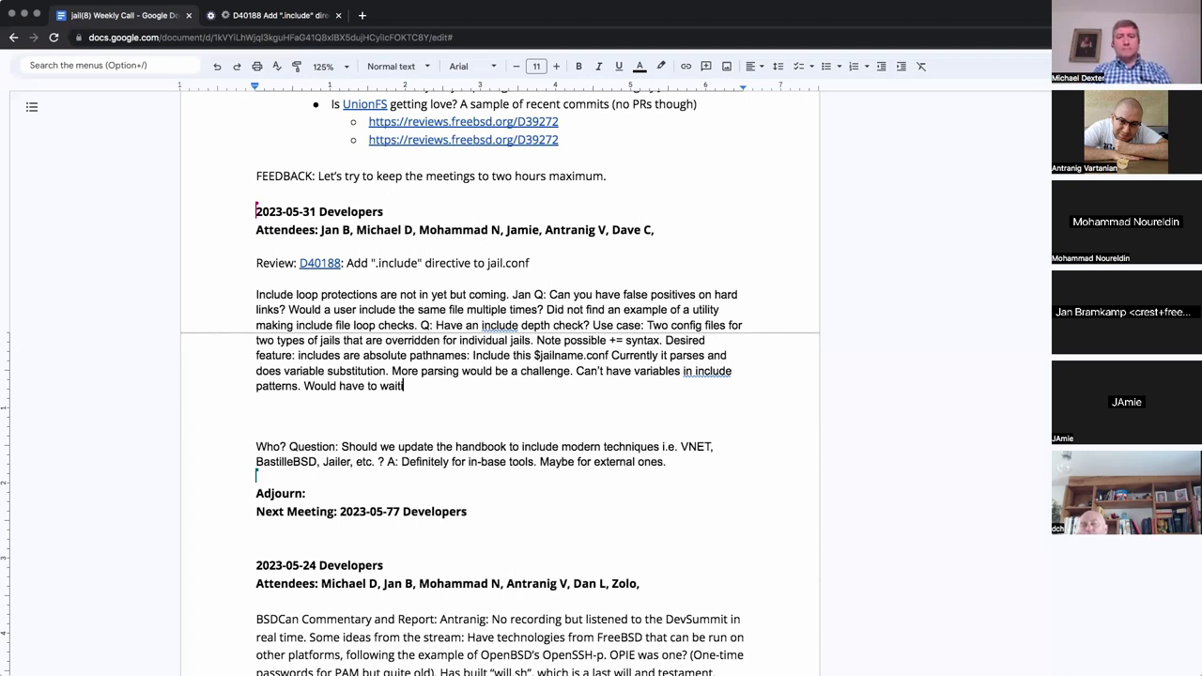
pyautogui.write(' on the previous')
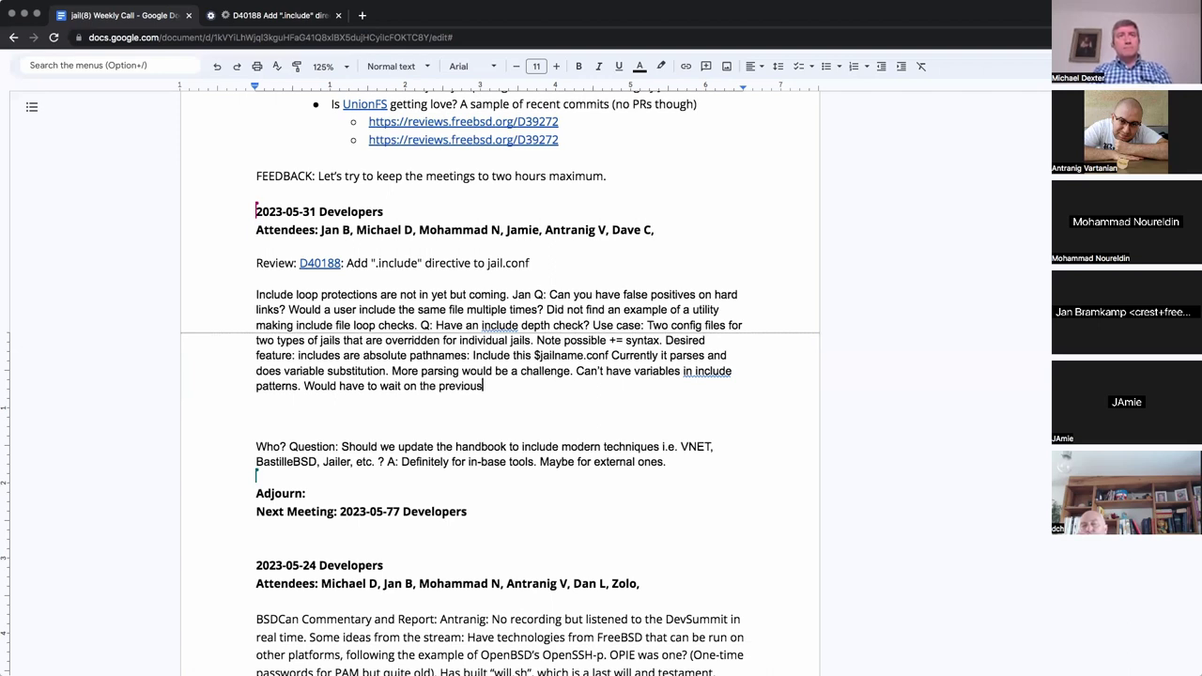
pyautogui.write(' parsing.')
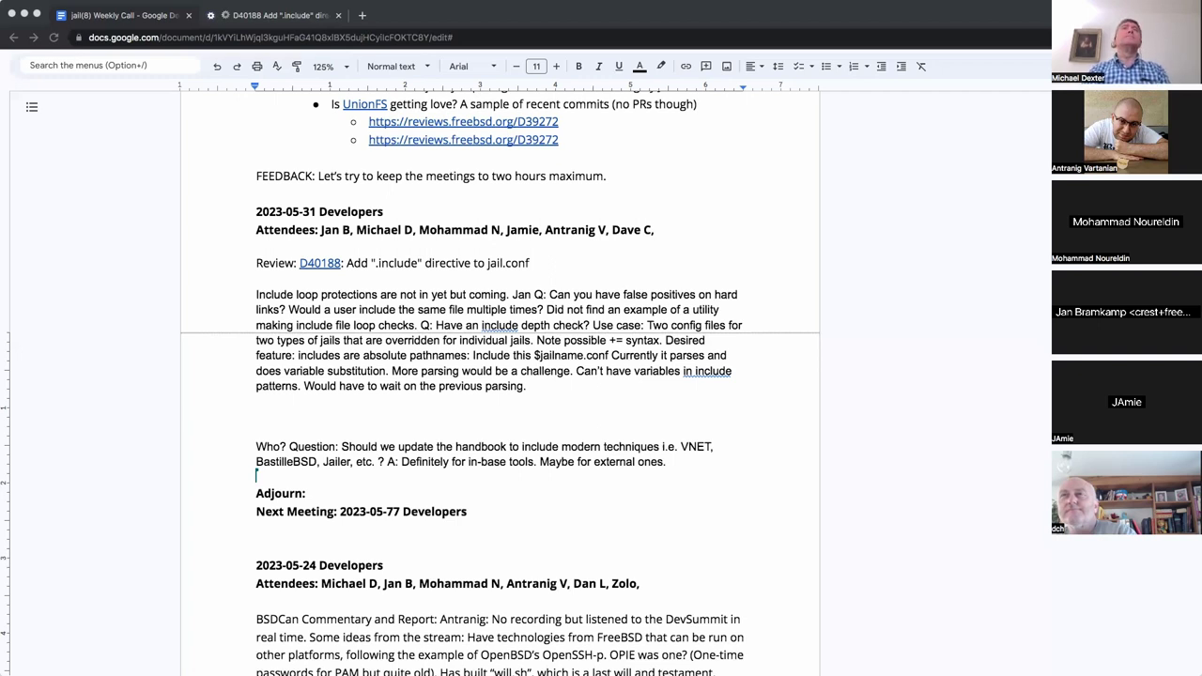
pyautogui.click(585, 389)
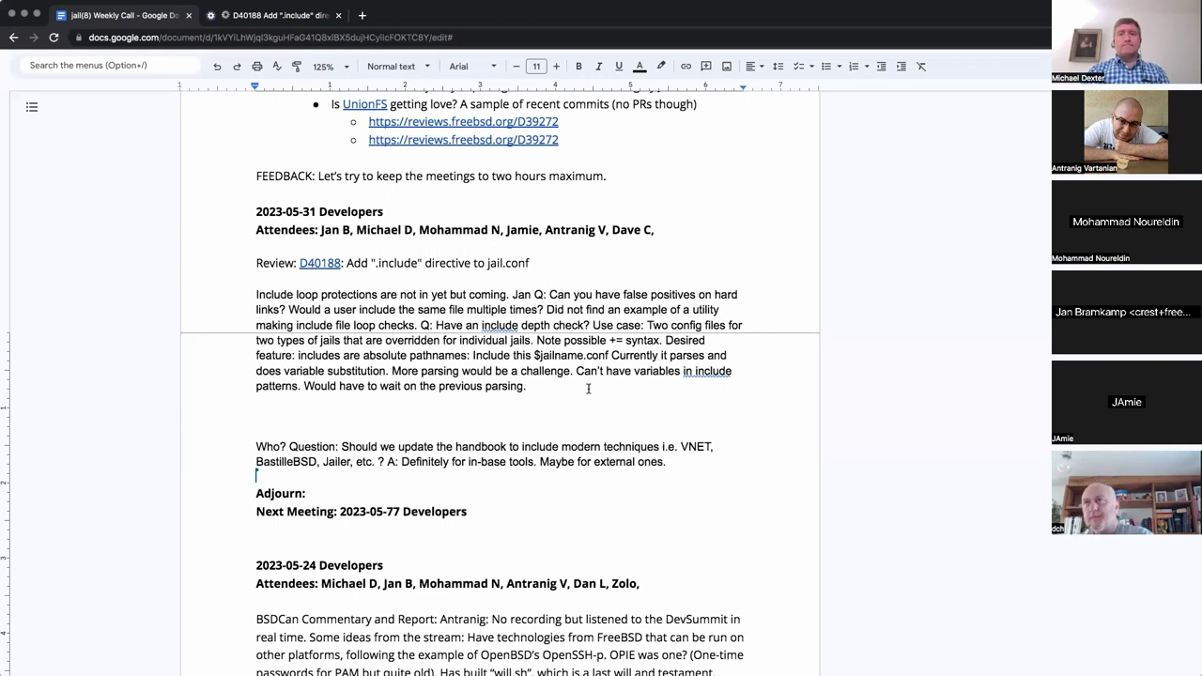
pyautogui.click(587, 387)
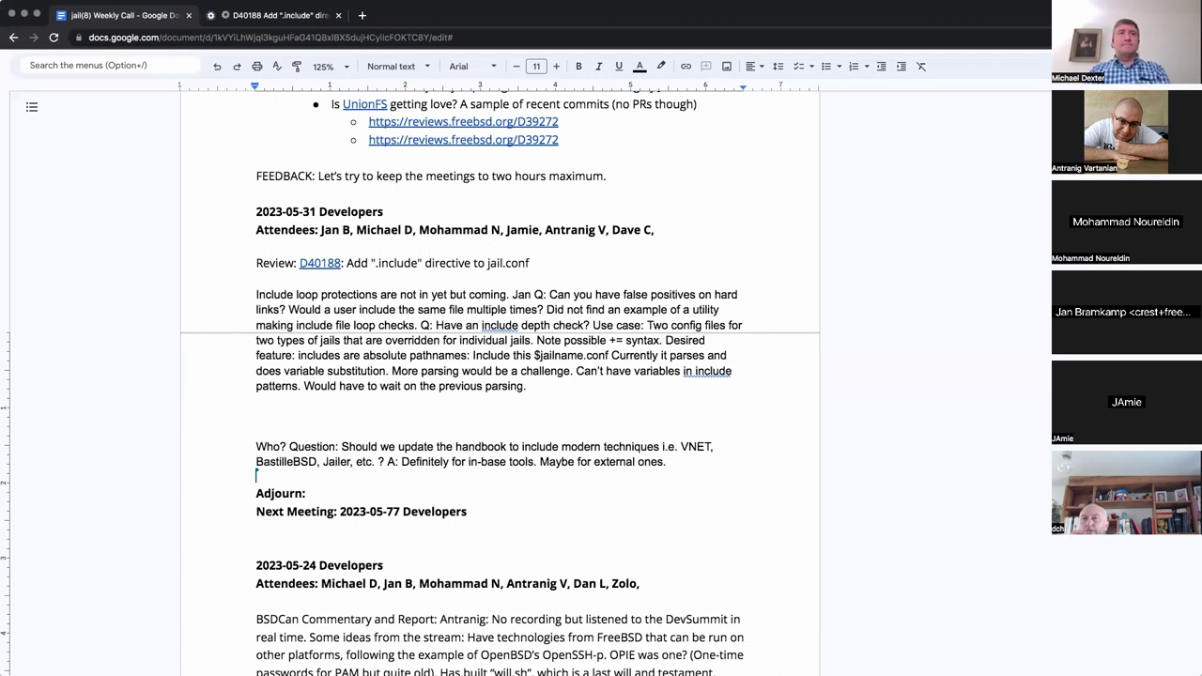
# Type 'Q:' on the blank line, then delete it along with one empty line
pyautogui.write('Q:')
pyautogui.press('BackSpace')
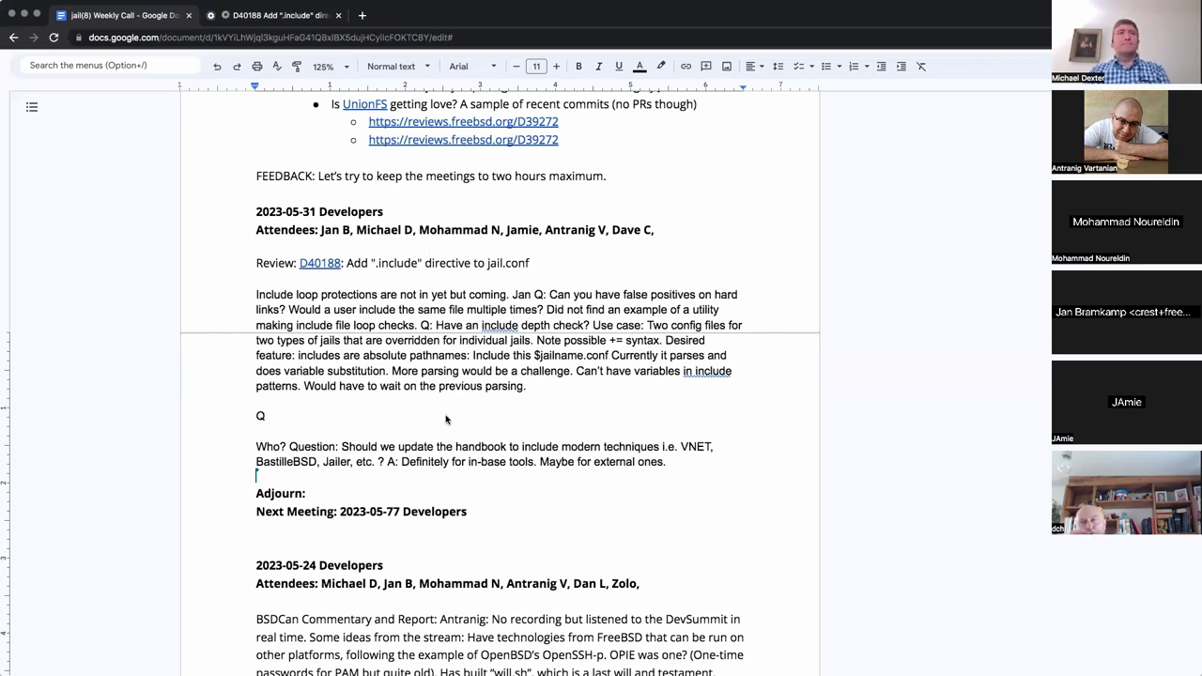
pyautogui.press('BackSpace')
pyautogui.press('BackSpace')
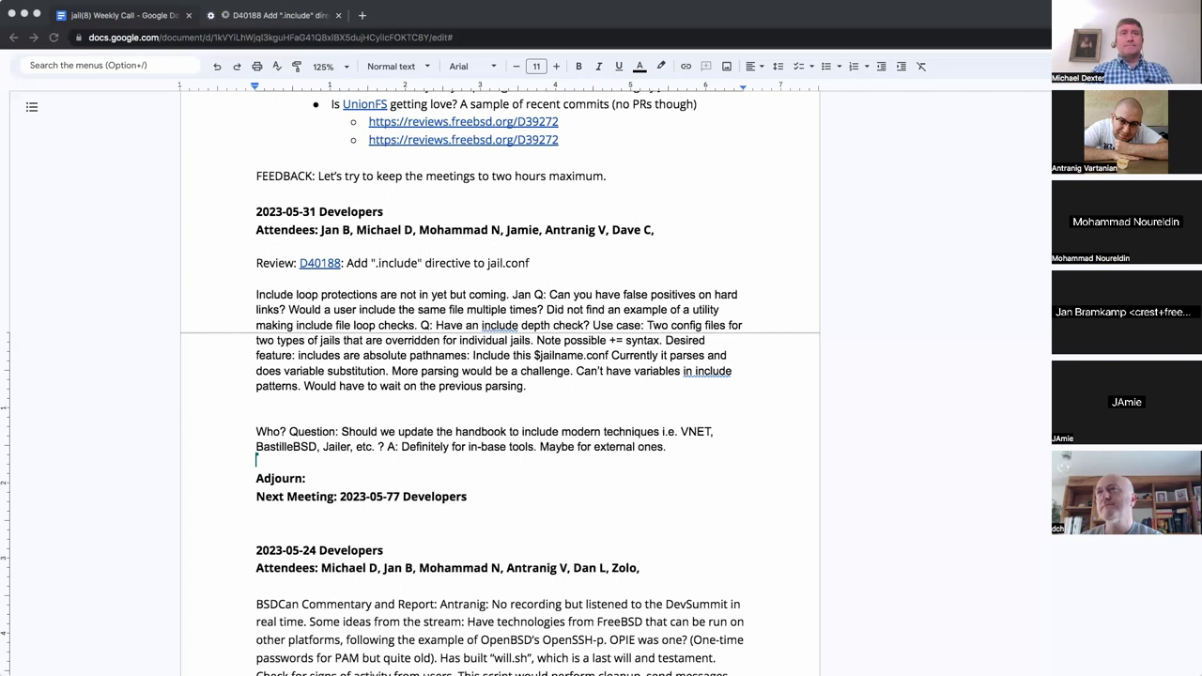
# Insert a second empty line below the include-directive paragraph
pyautogui.click(391, 408)
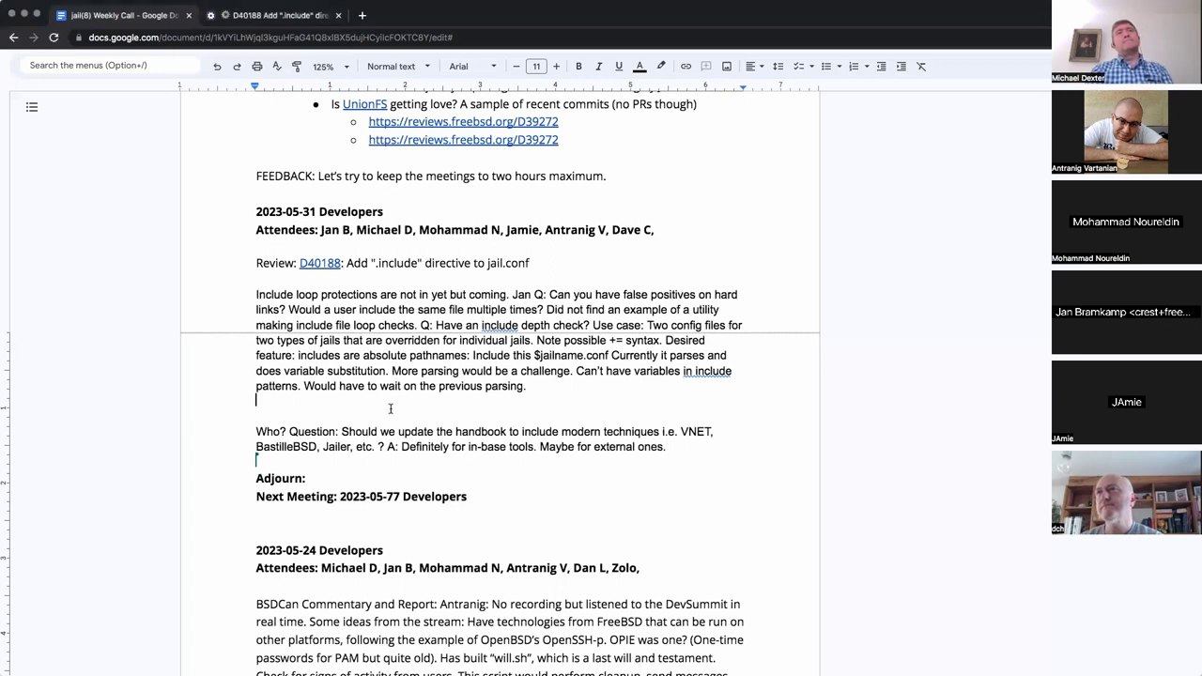
pyautogui.hotkey('shift', 'Down')
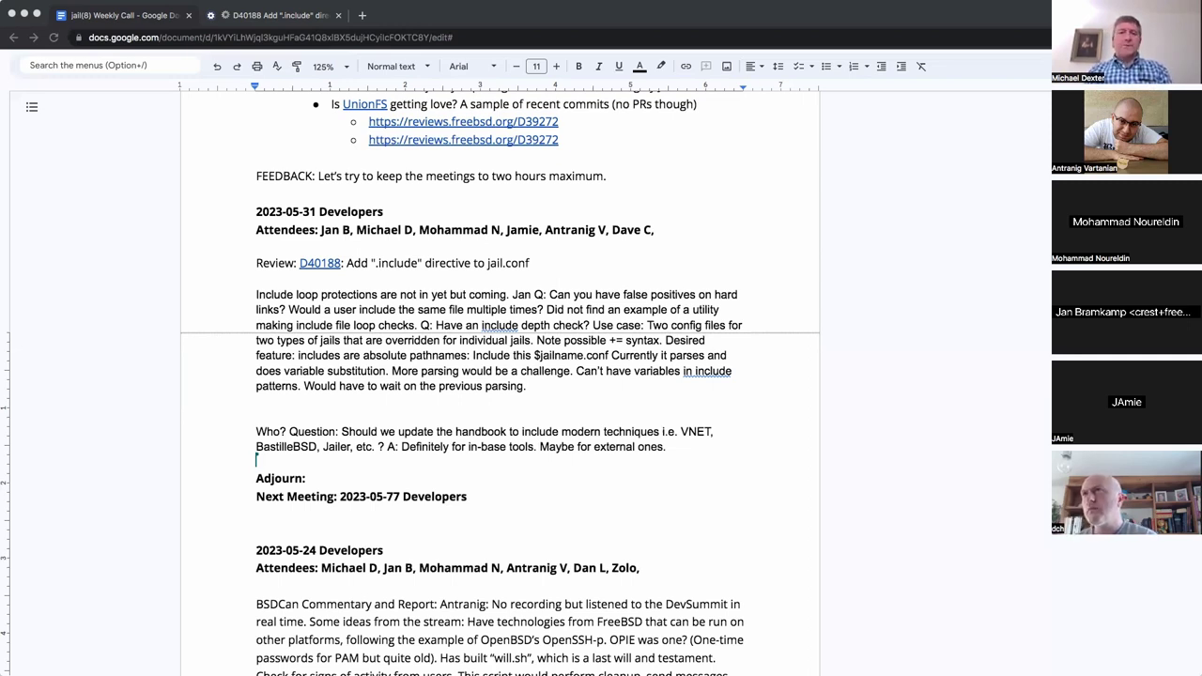
pyautogui.click(552, 407)
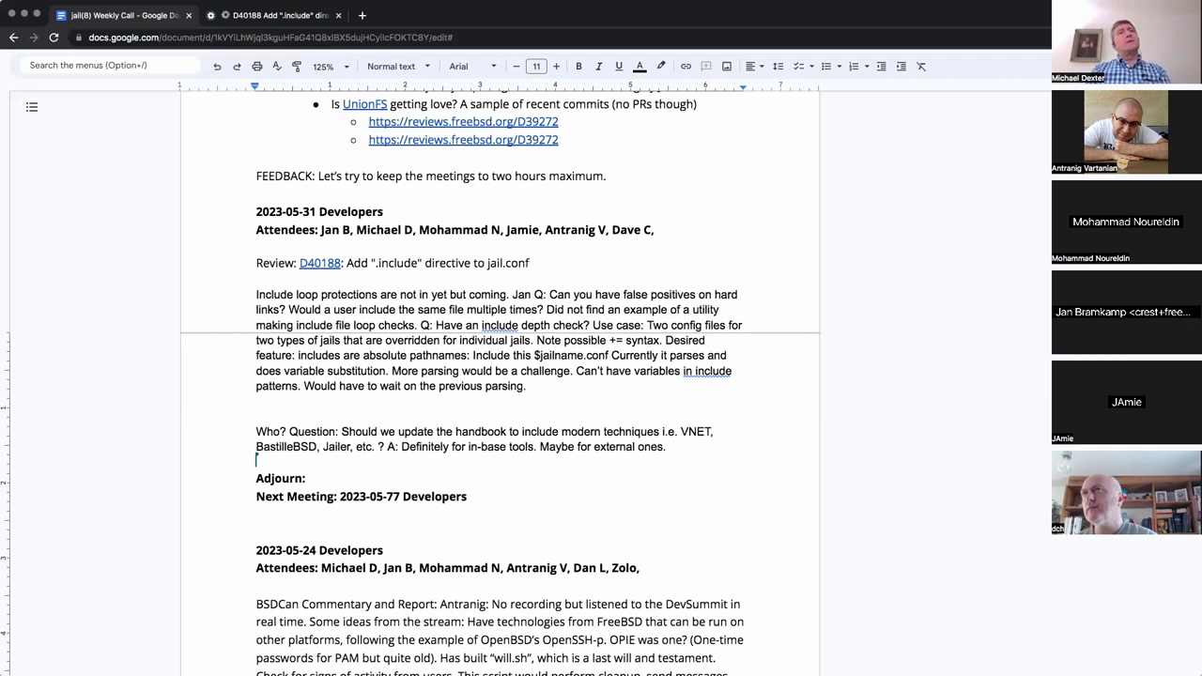
pyautogui.press('Return')
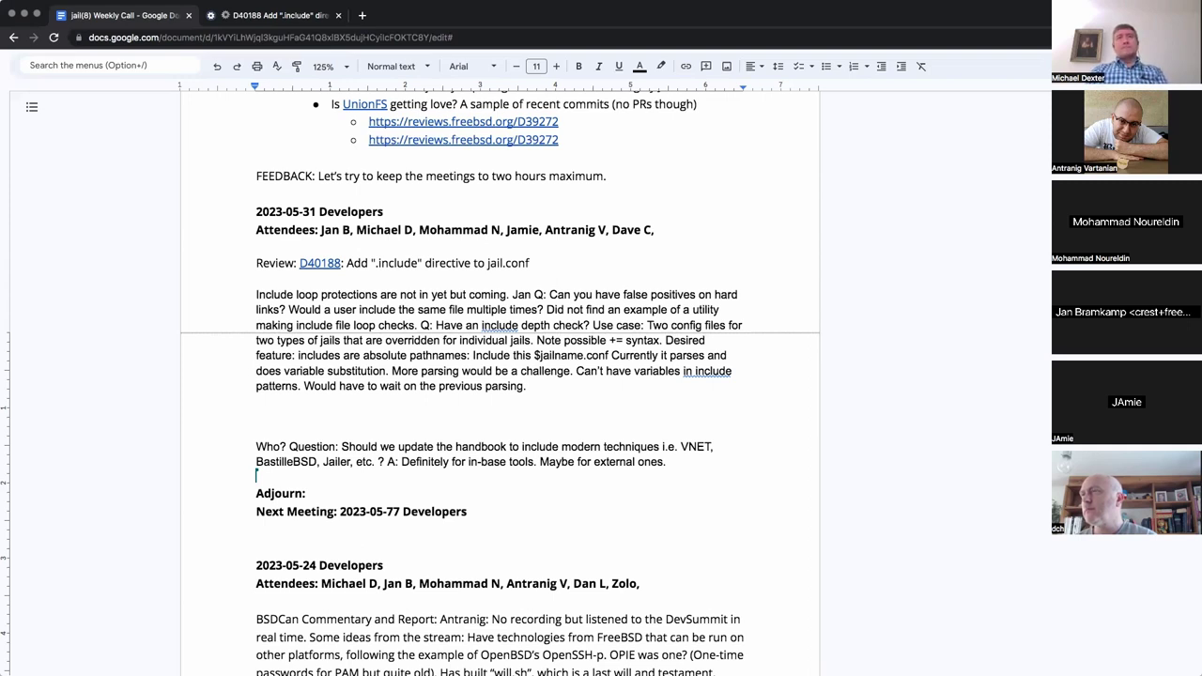
# Append 'The include will have file globbing but no concept of variables. It does support relative paths in a naive way…' to the include paragraph
pyautogui.write('The include ')
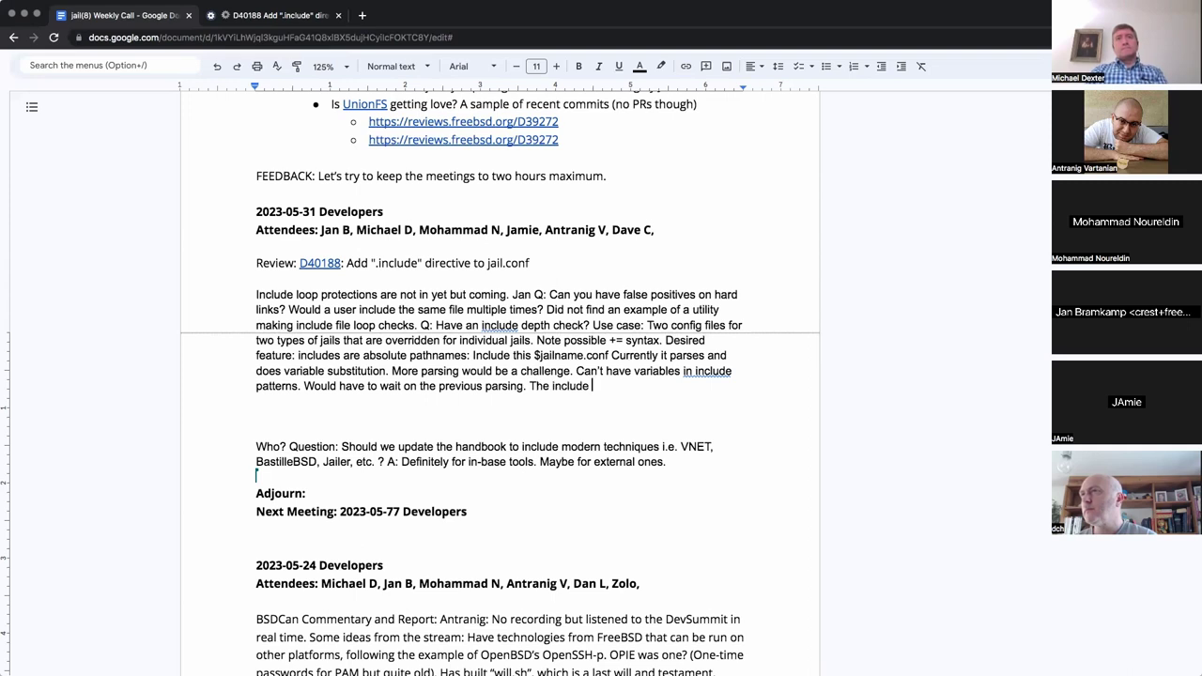
pyautogui.write('will have file')
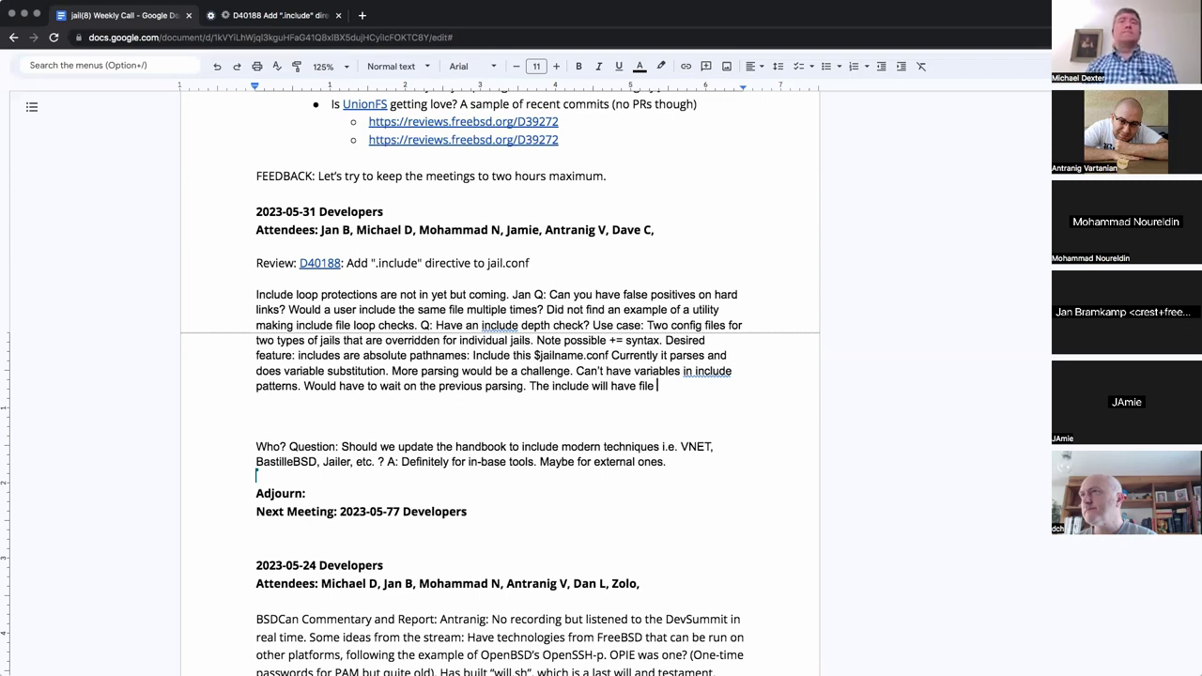
pyautogui.write('globbing but no concept of variables.')
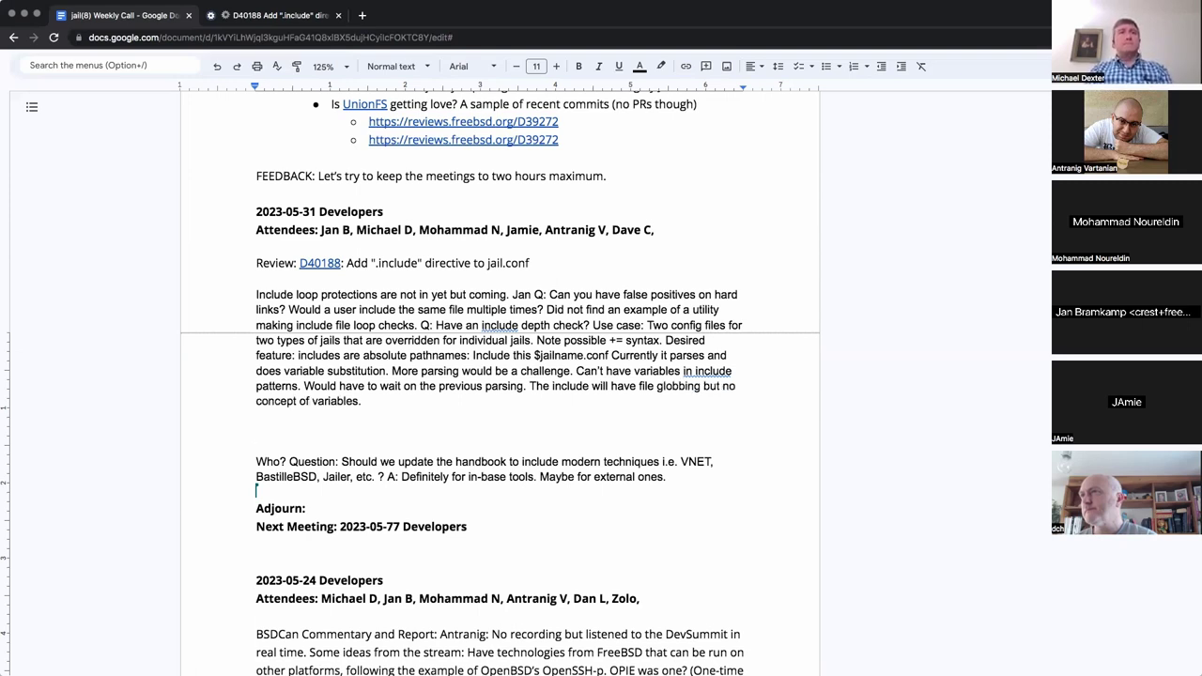
pyautogui.write(' It does sup')
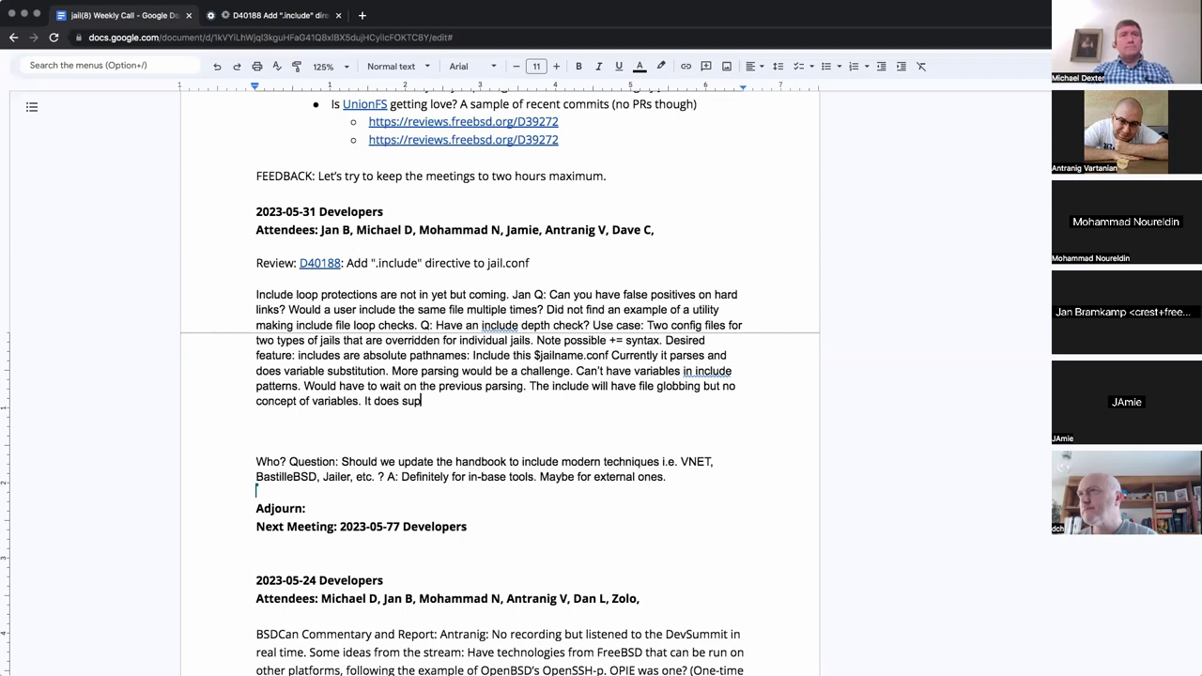
pyautogui.write('port relative pat')
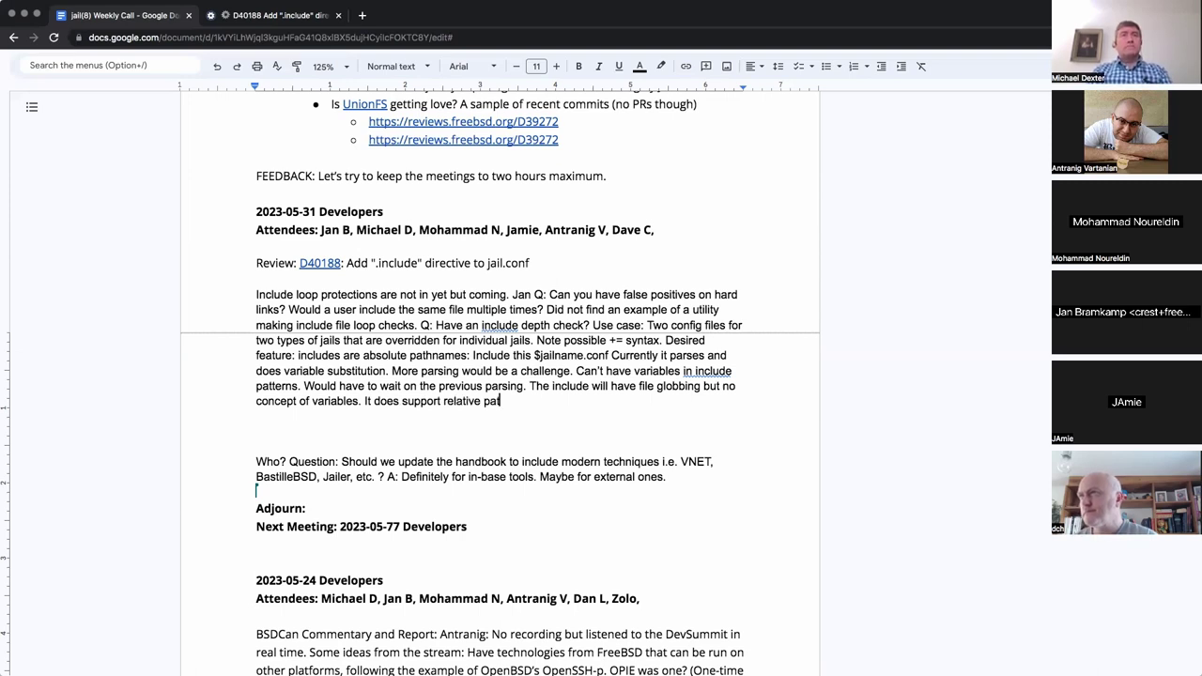
pyautogui.write('hs.')
pyautogui.press('BackSpace')
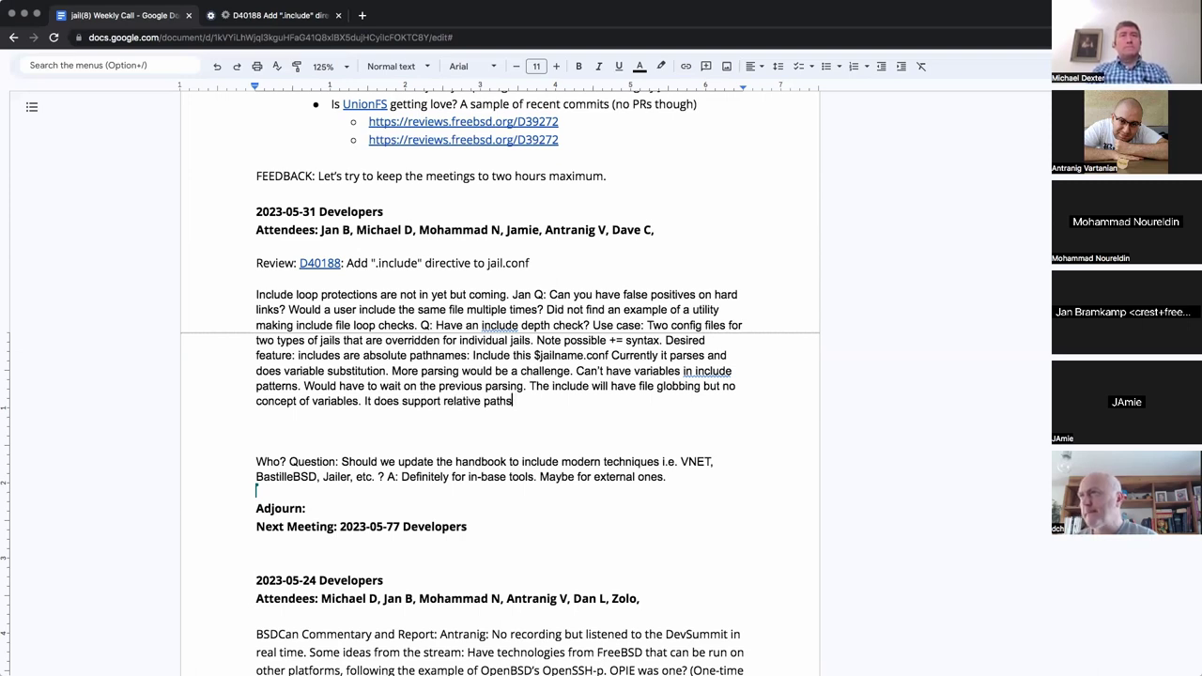
pyautogui.write('in a naive')
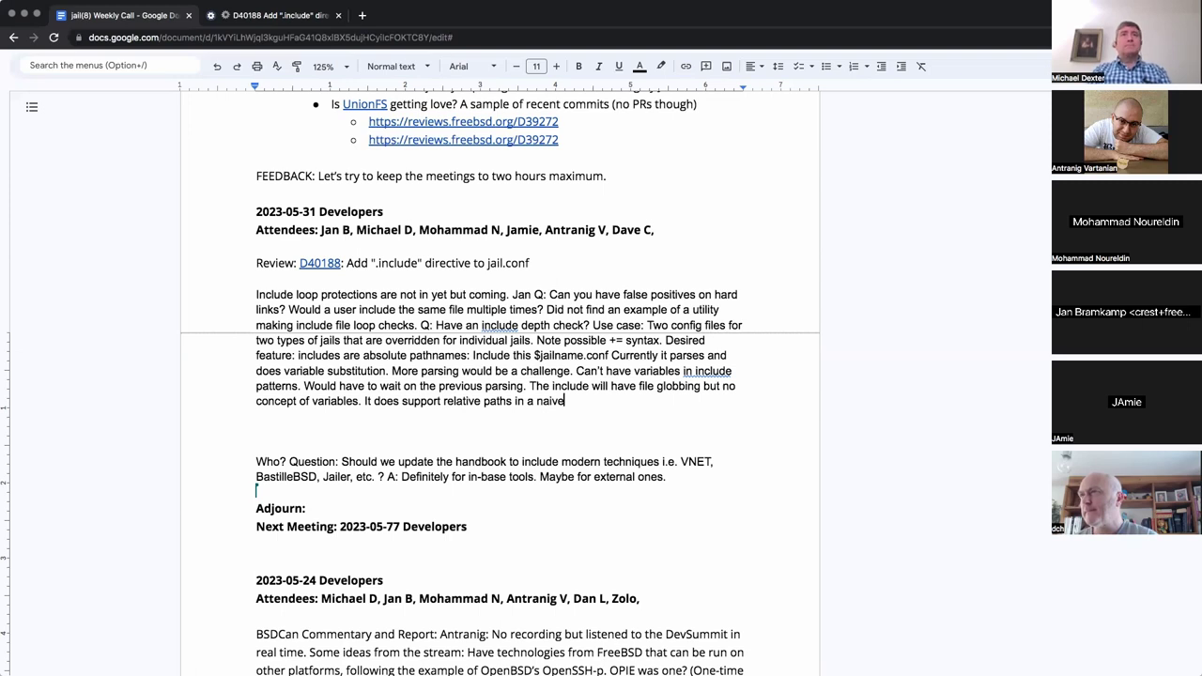
pyautogui.write(' way.')
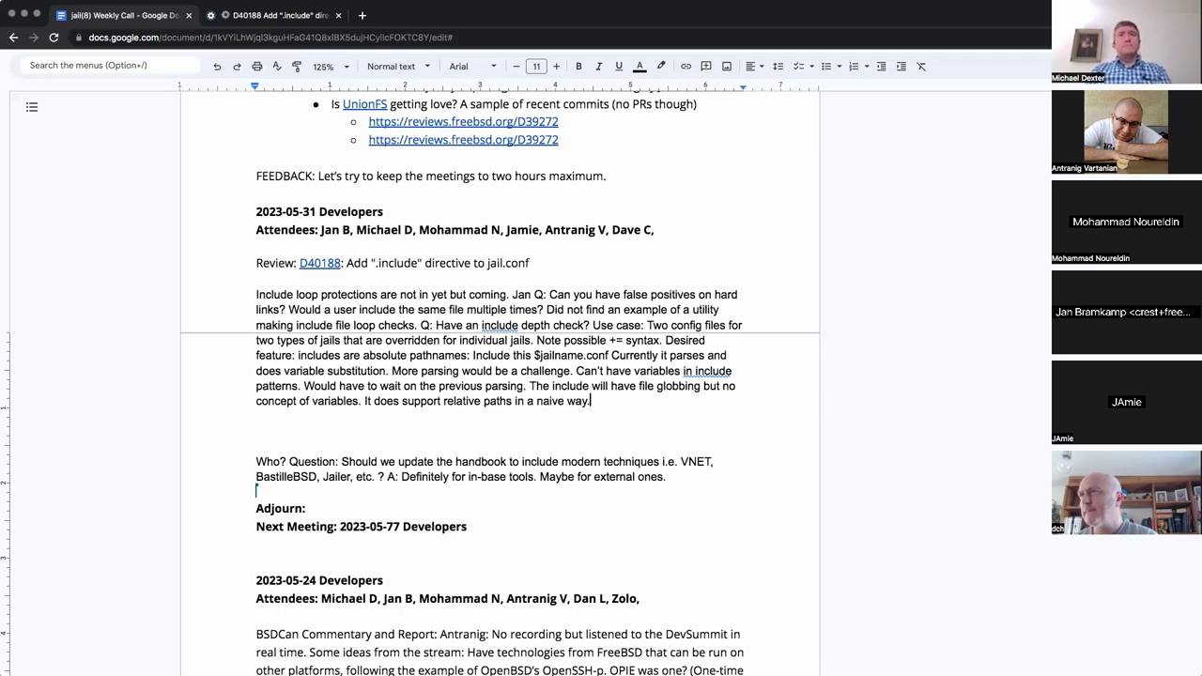
pyautogui.write(' It prepe')
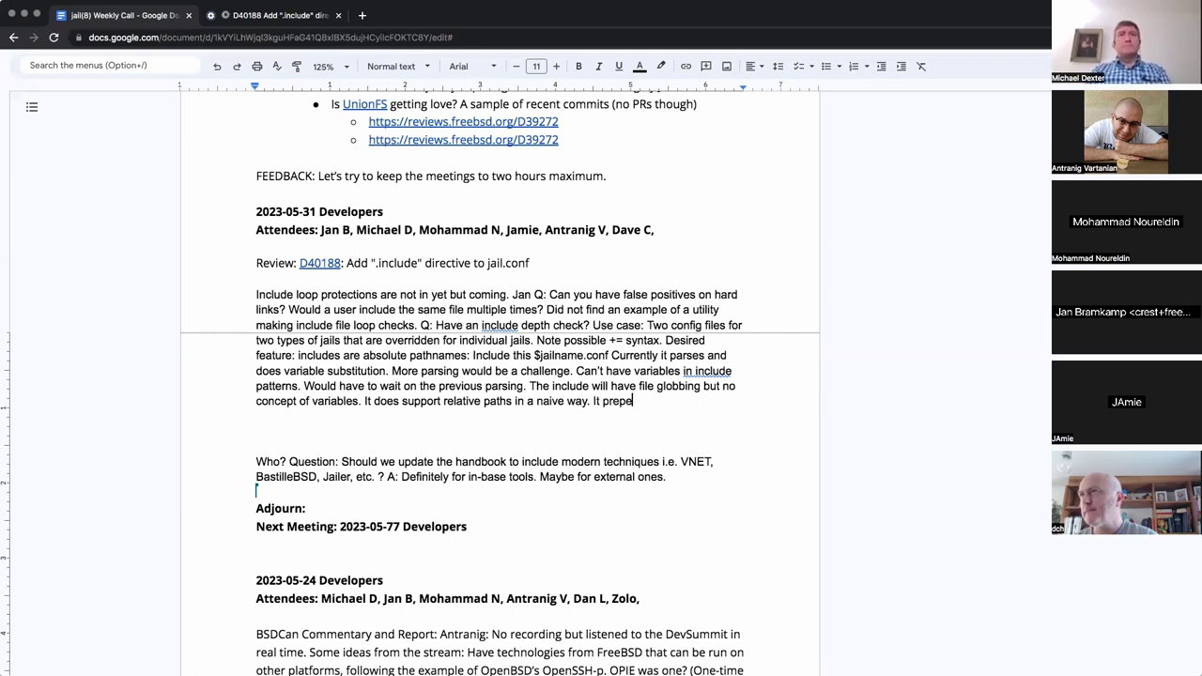
pyautogui.write('n')
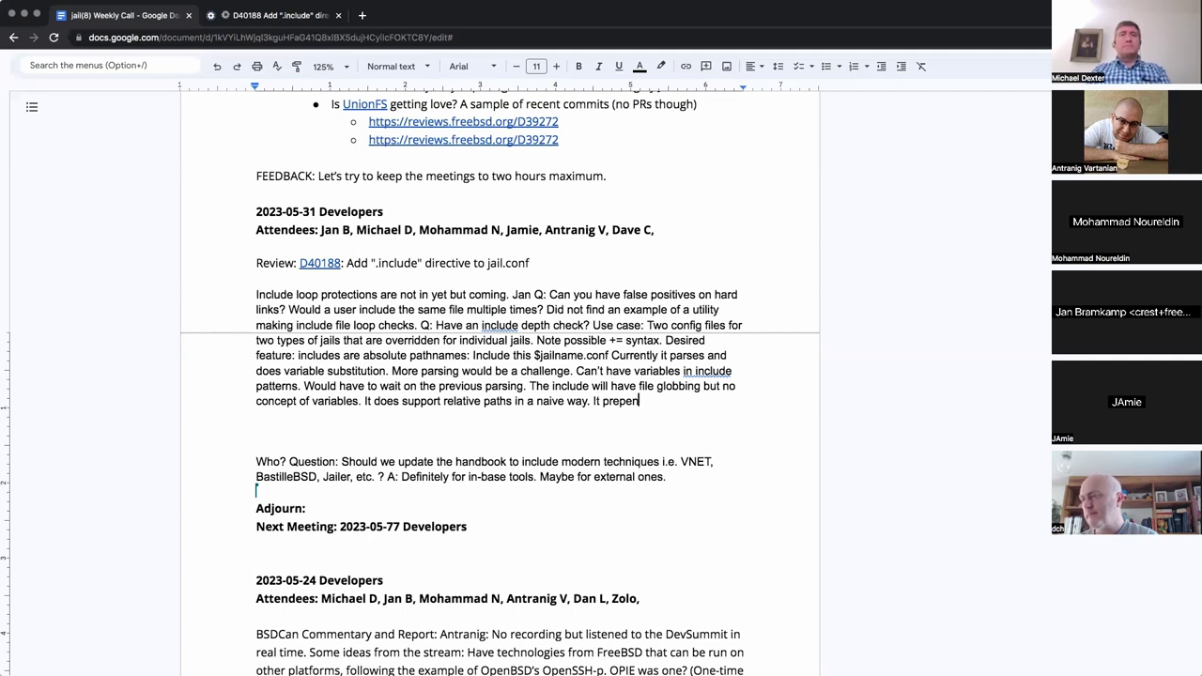
pyautogui.write('tds ')
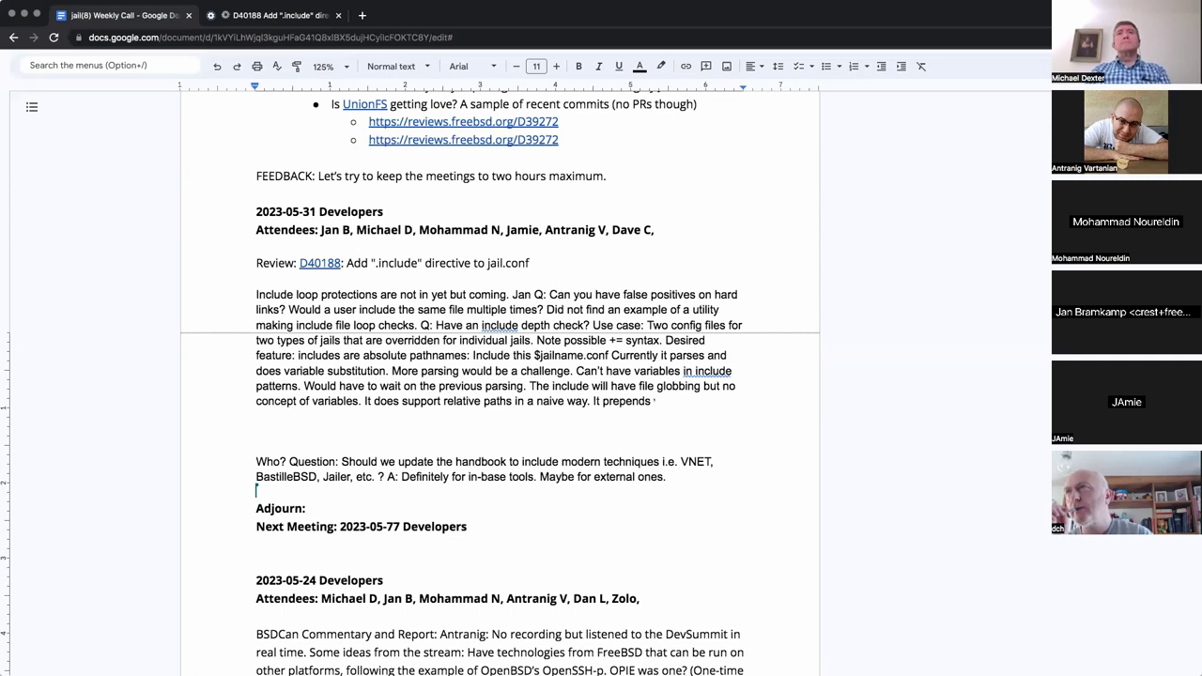
pyautogui.write('without real')
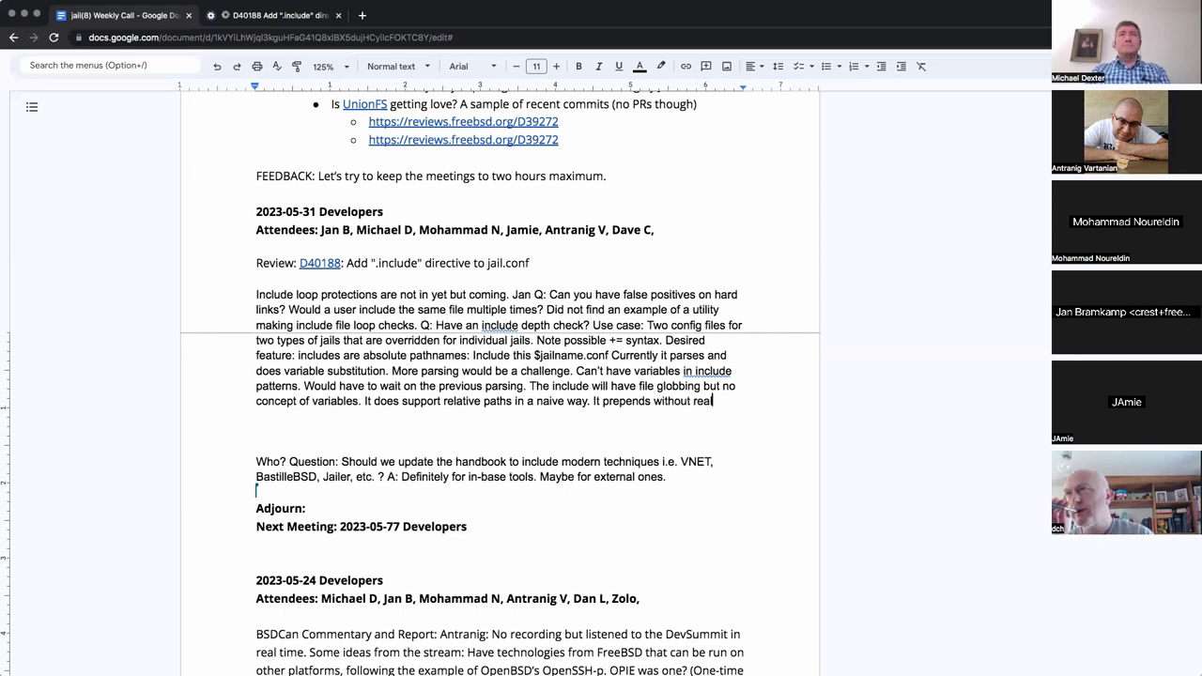
pyautogui.write('path.')
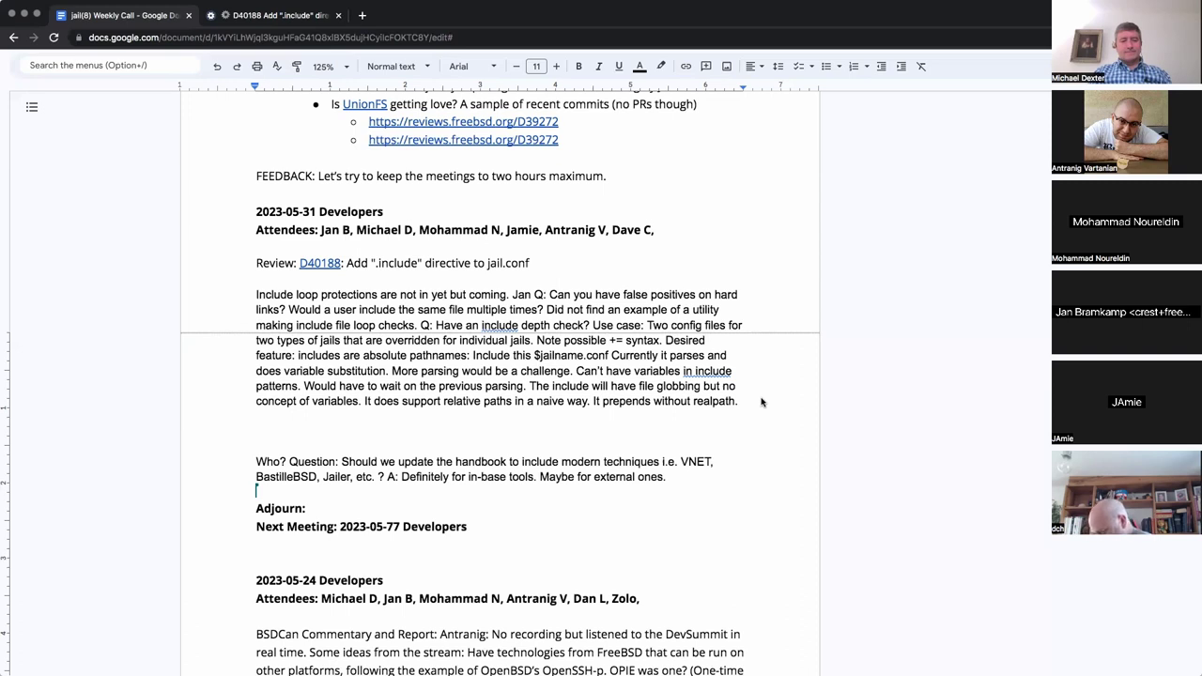
pyautogui.click(761, 401)
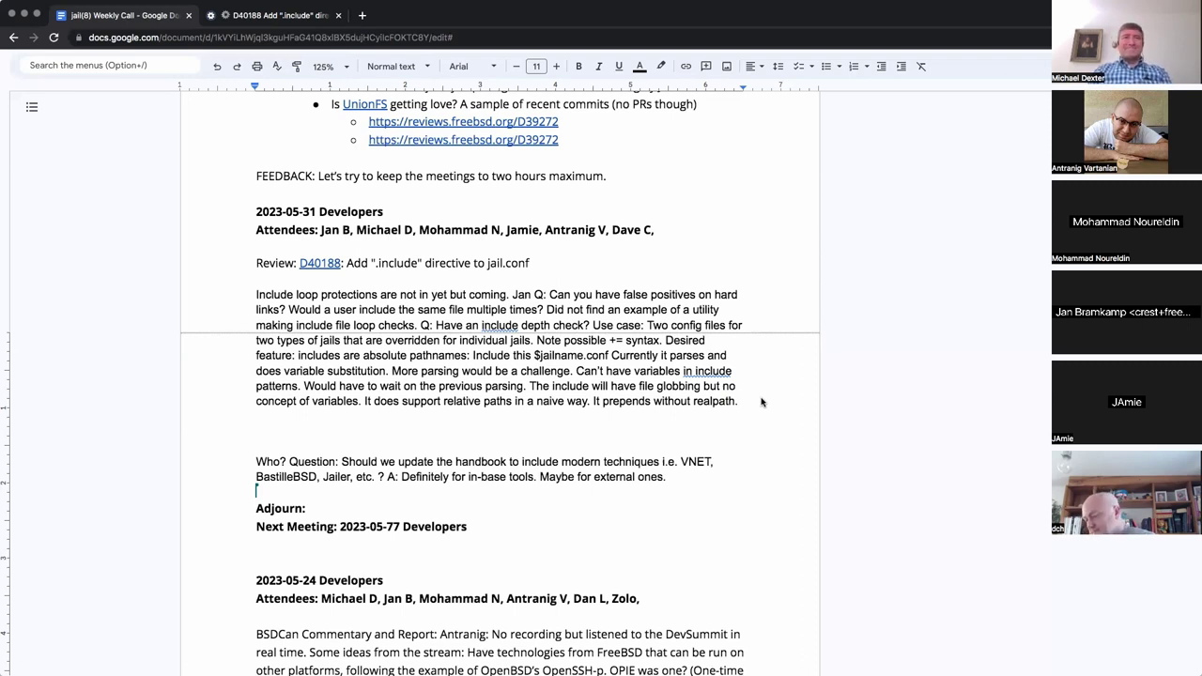
pyautogui.click(586, 434)
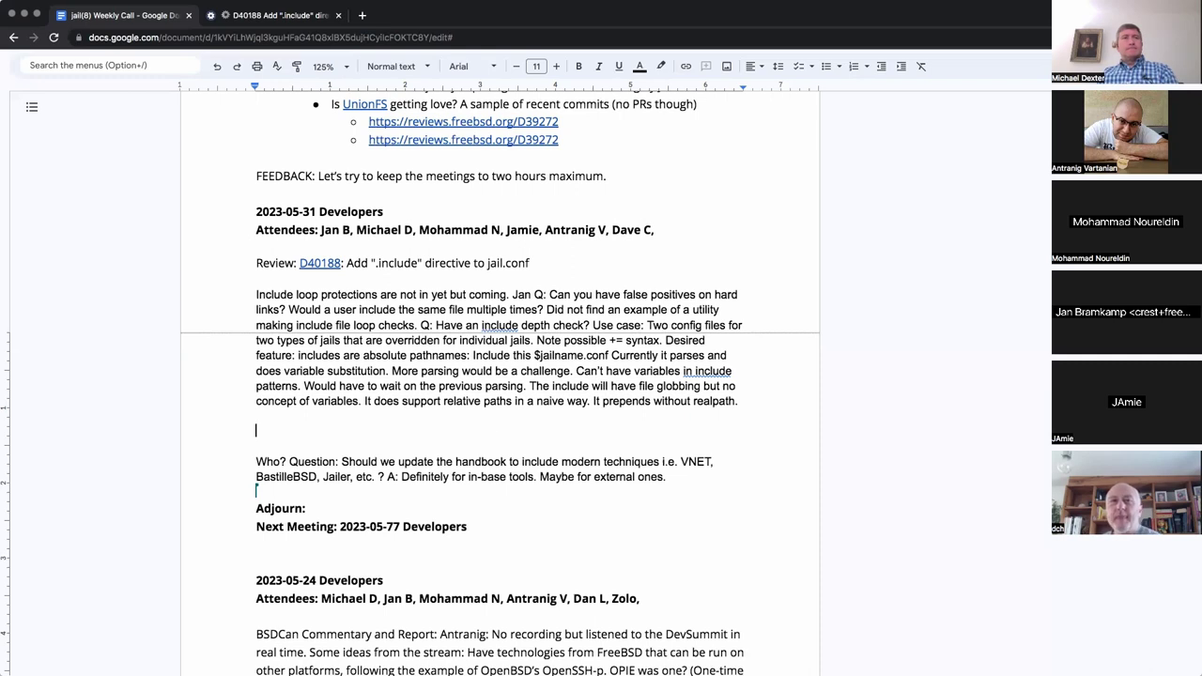
# Write the Ansible popen note ending 'a script generating a configuration file… SSH does this.'
pyautogui.write('Note Ansible')
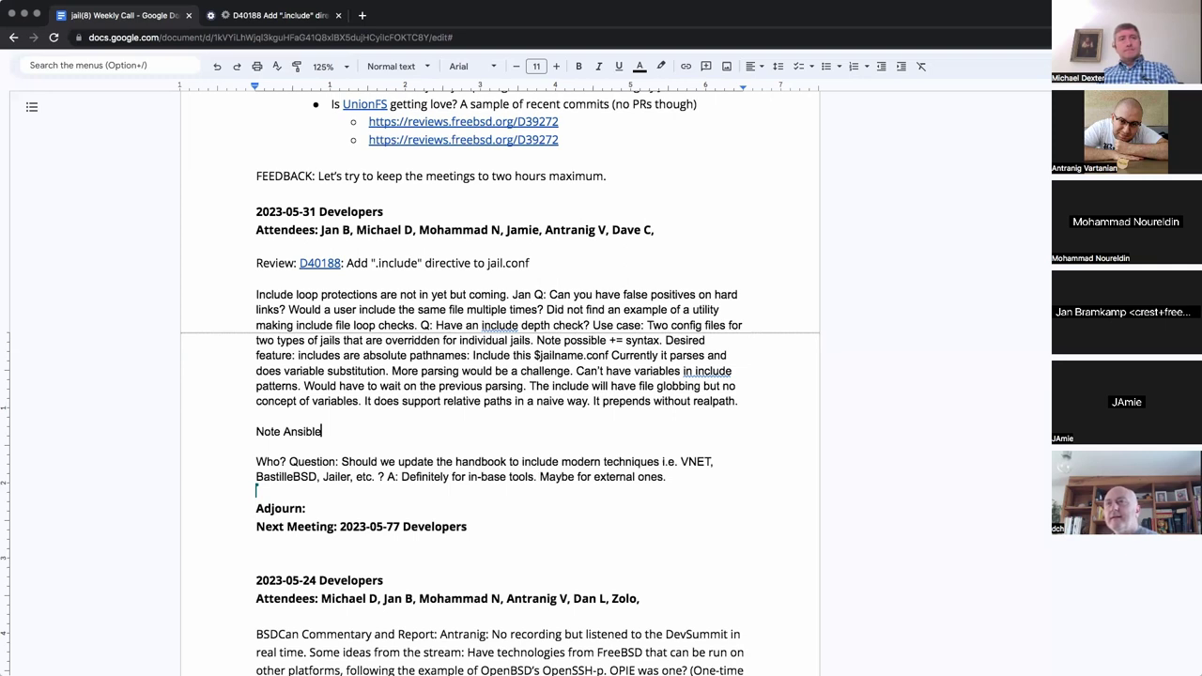
pyautogui.write("'s use of popen")
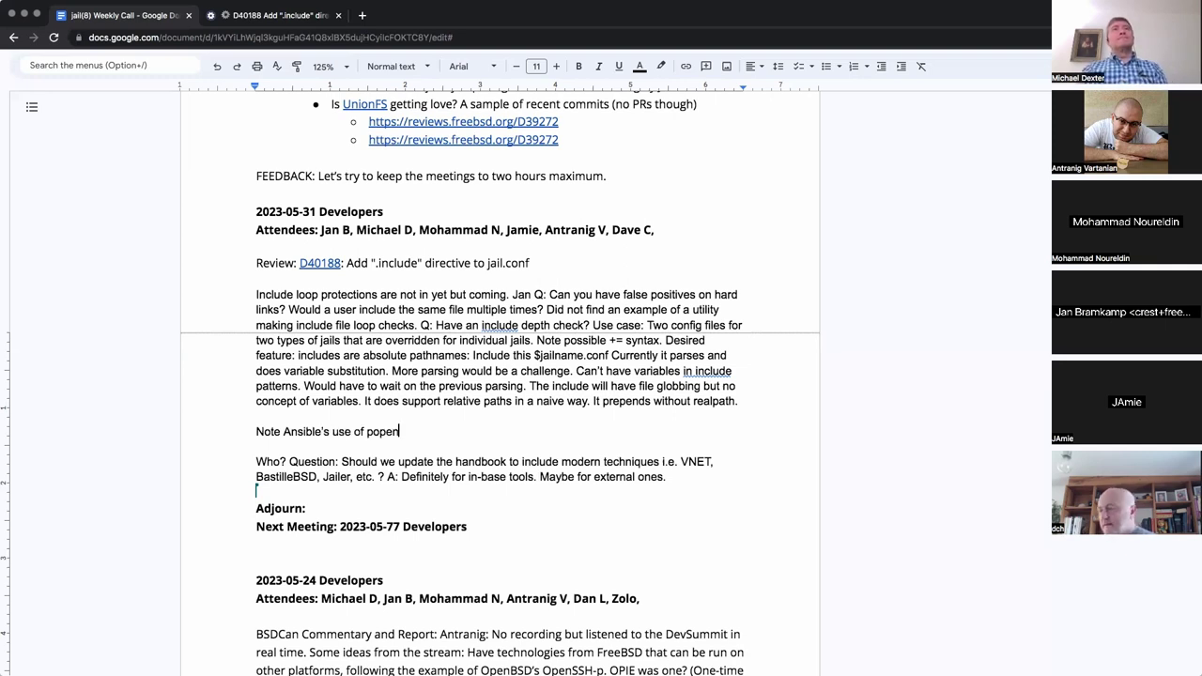
pyautogui.write(' and')
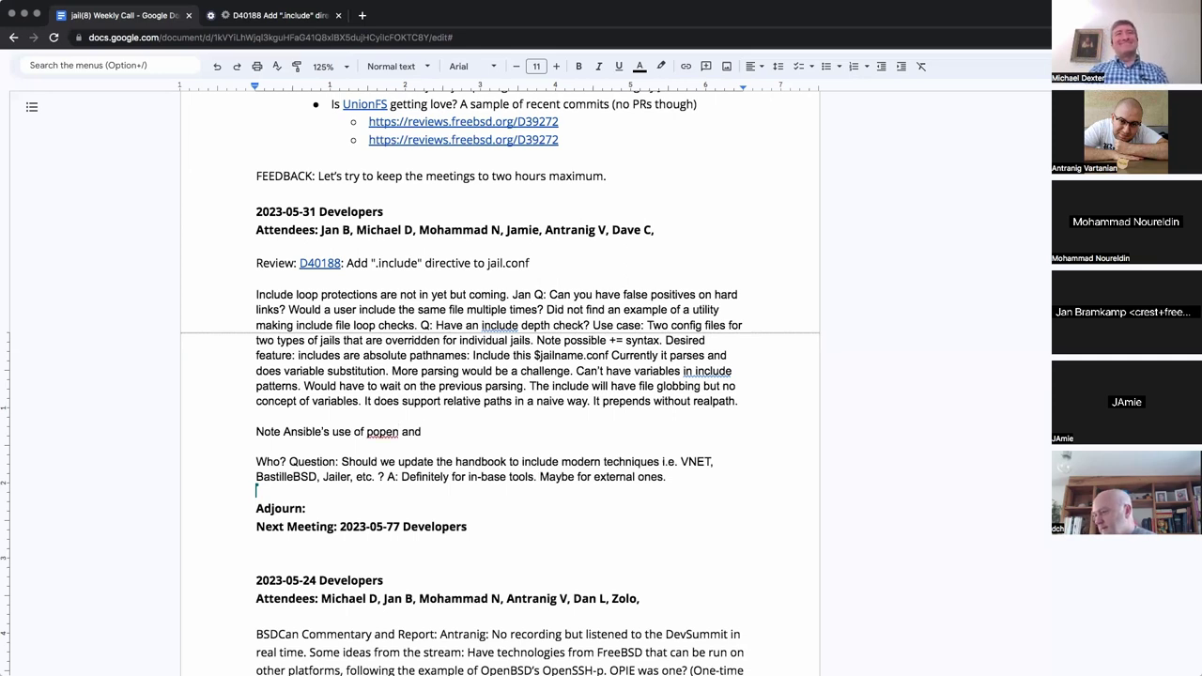
pyautogui.write(' executable configuration files.')
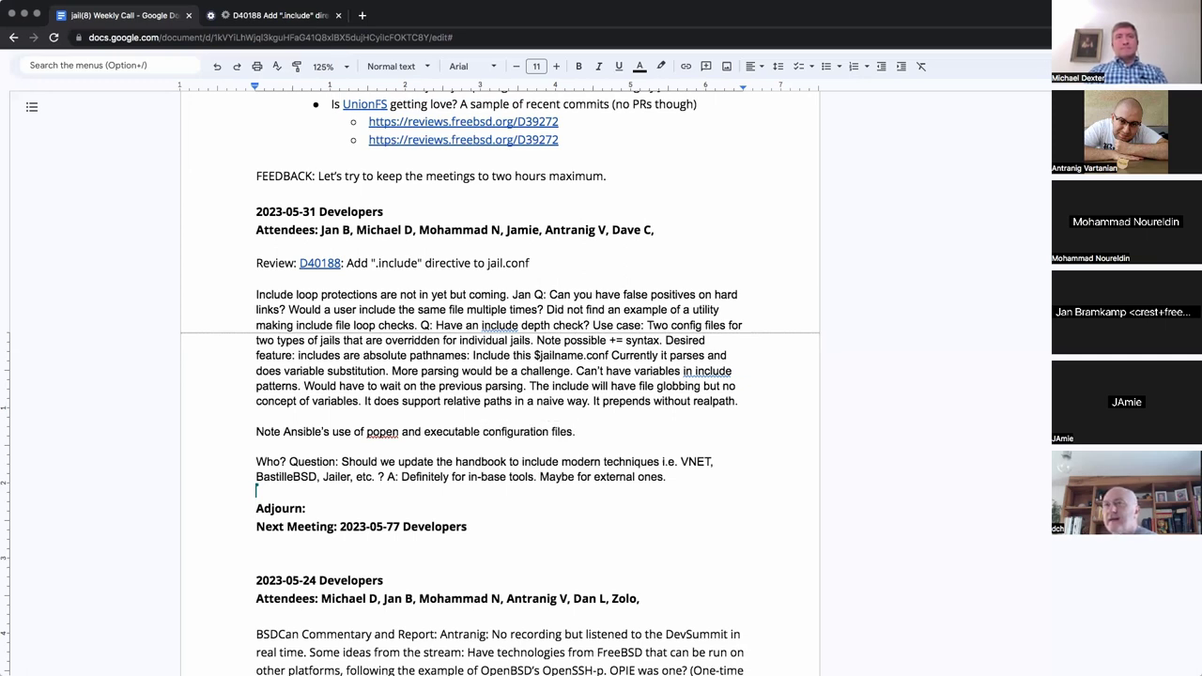
pyautogui.write('/st')
pyautogui.write('dio/')
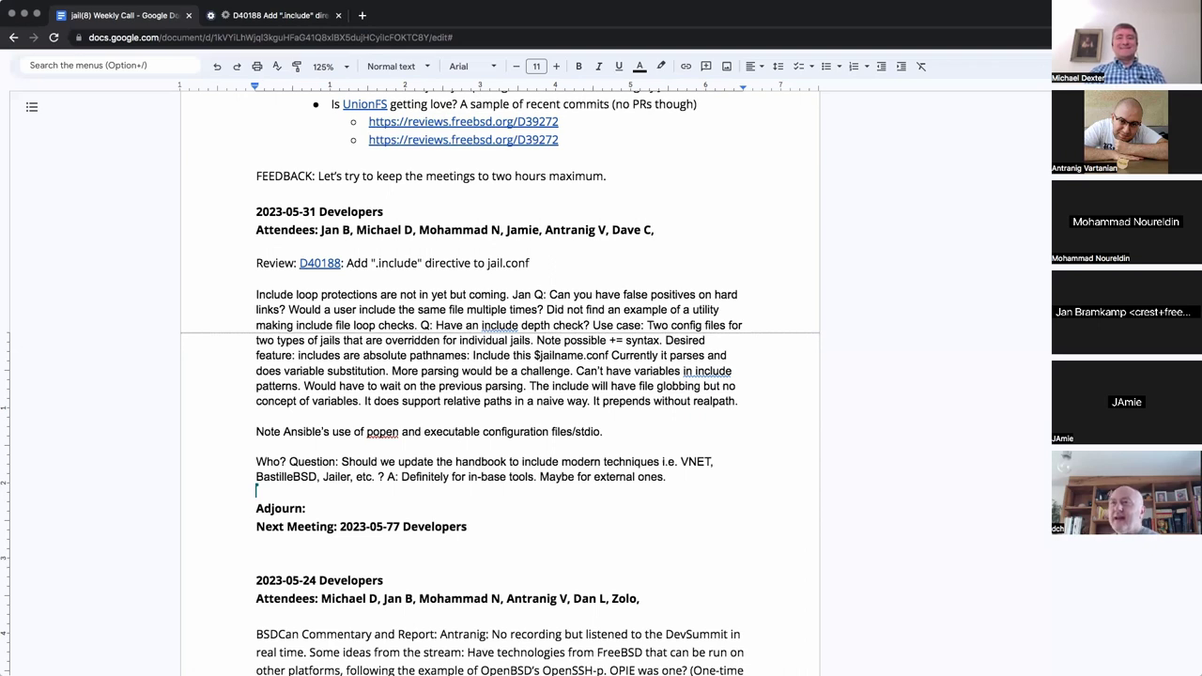
pyautogui.write('Can have a script ge')
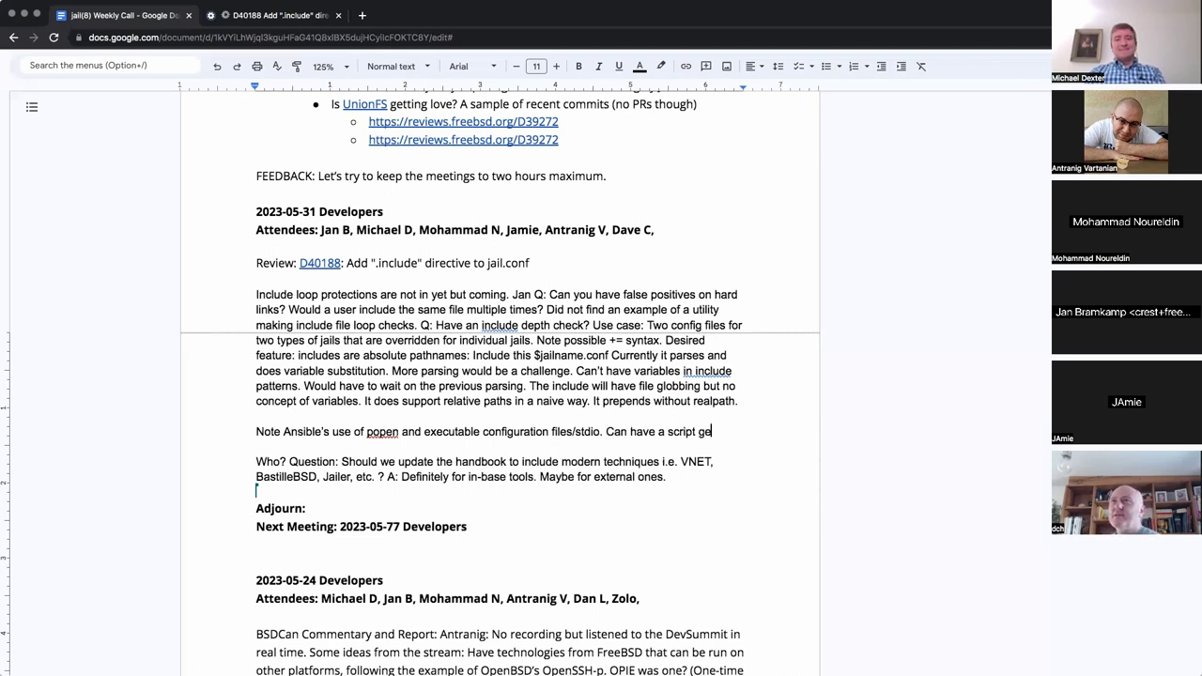
pyautogui.write('nerating ')
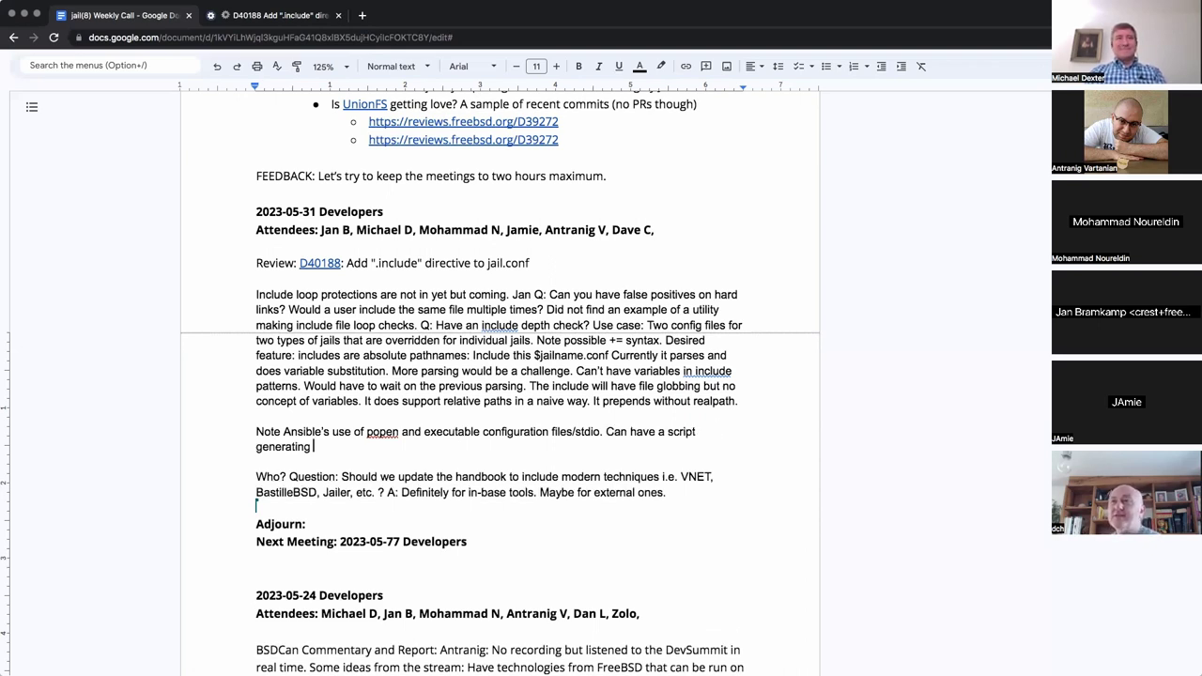
pyautogui.write('a confi')
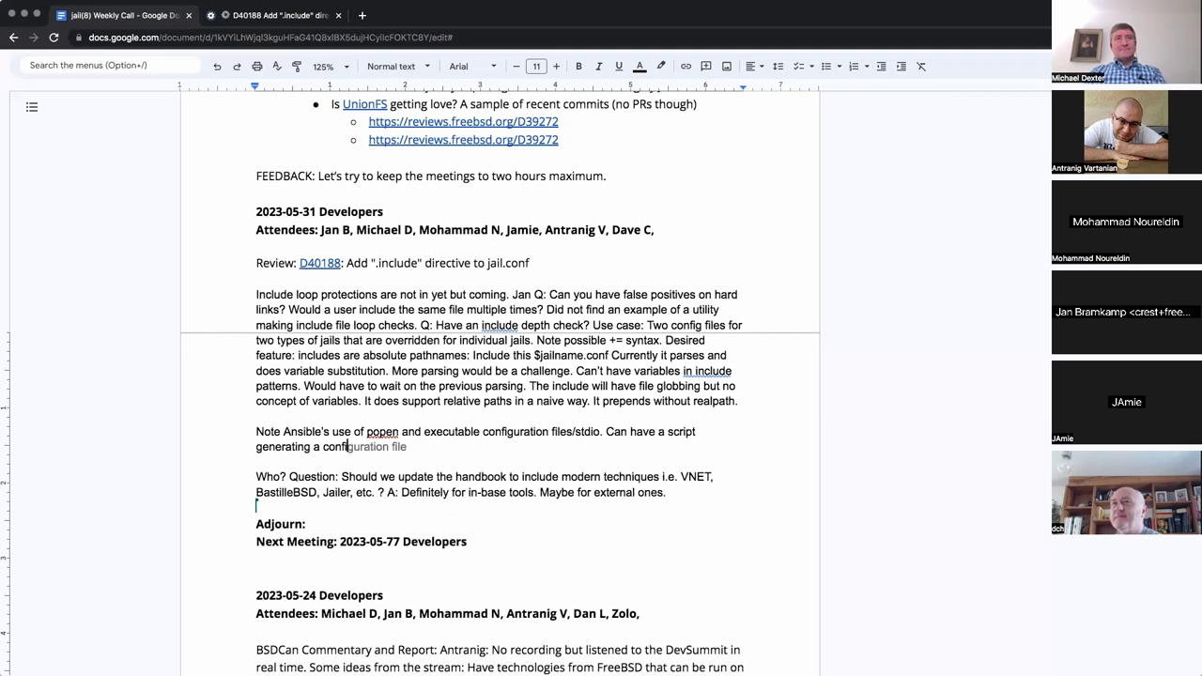
pyautogui.write('guration file in place ')
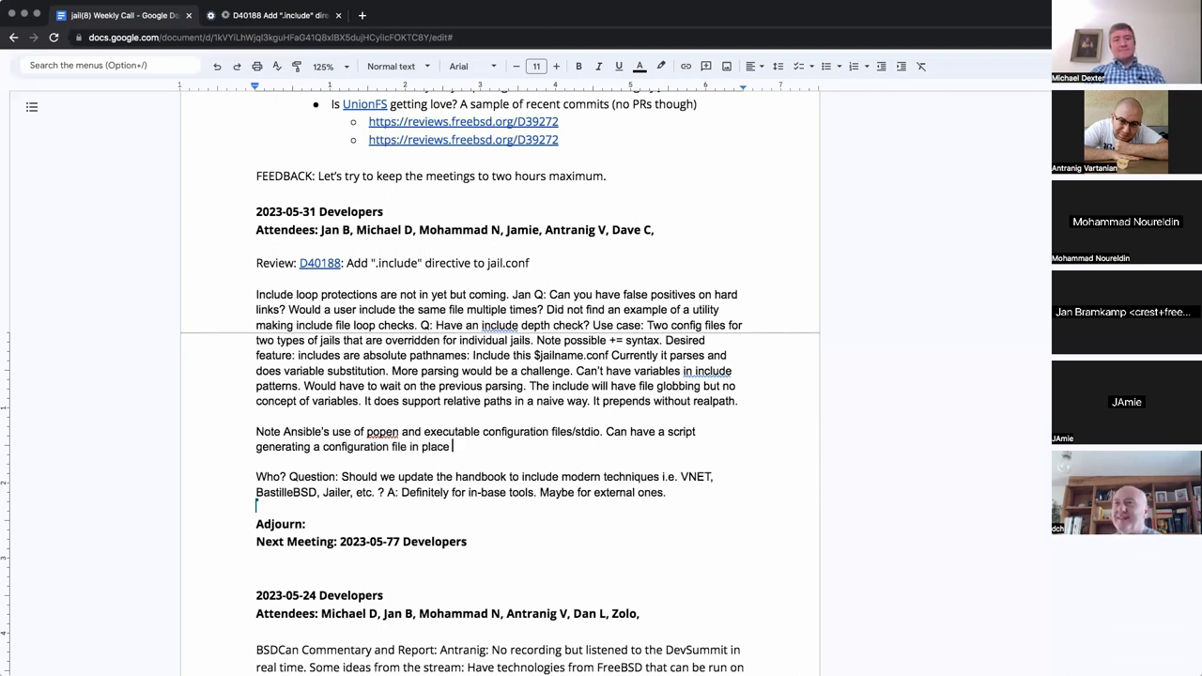
pyautogui.write('of the confiu')
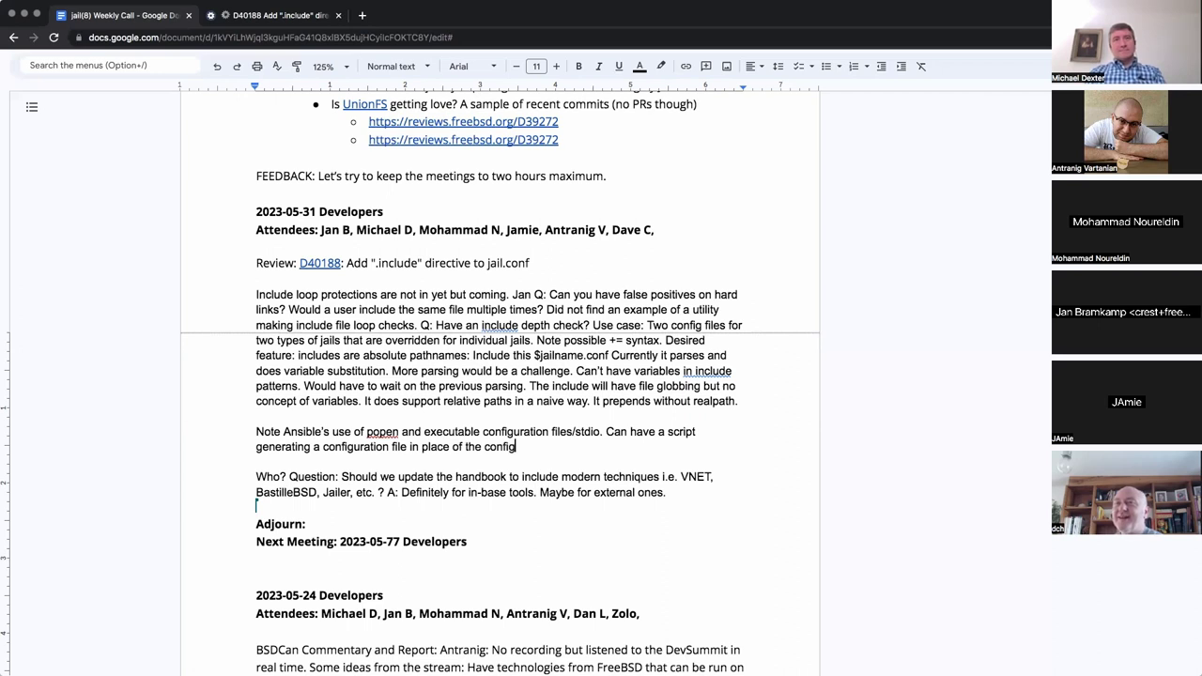
pyautogui.write('uration file ')
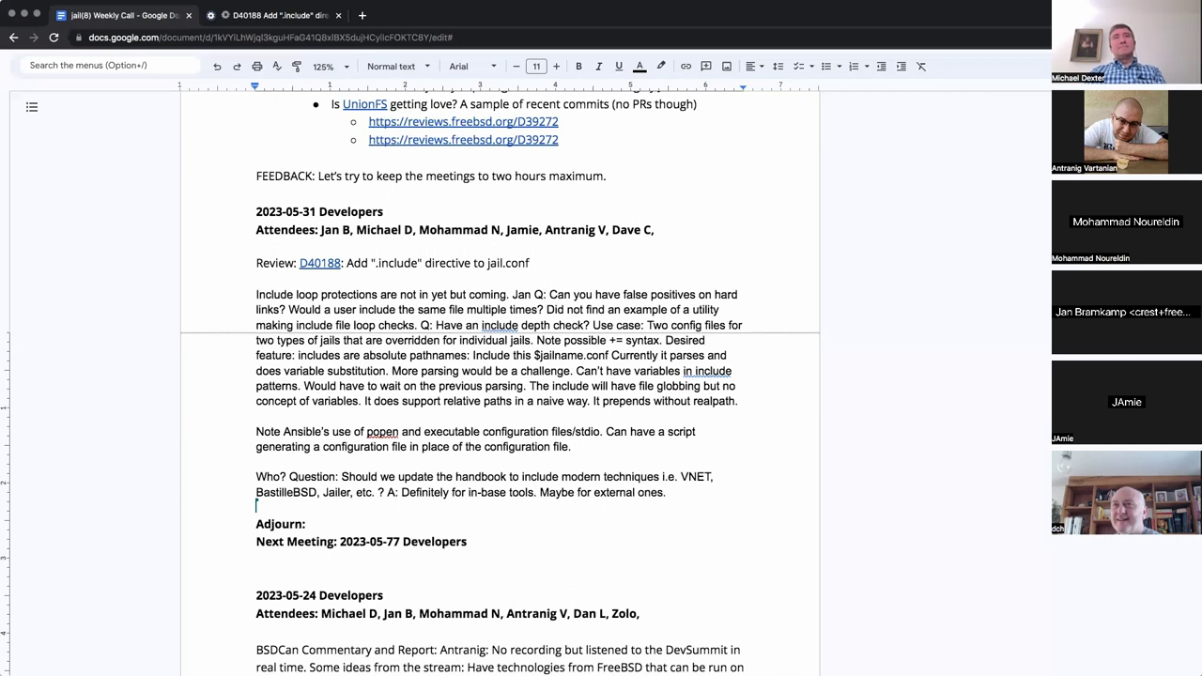
pyautogui.write(' SSH does this.')
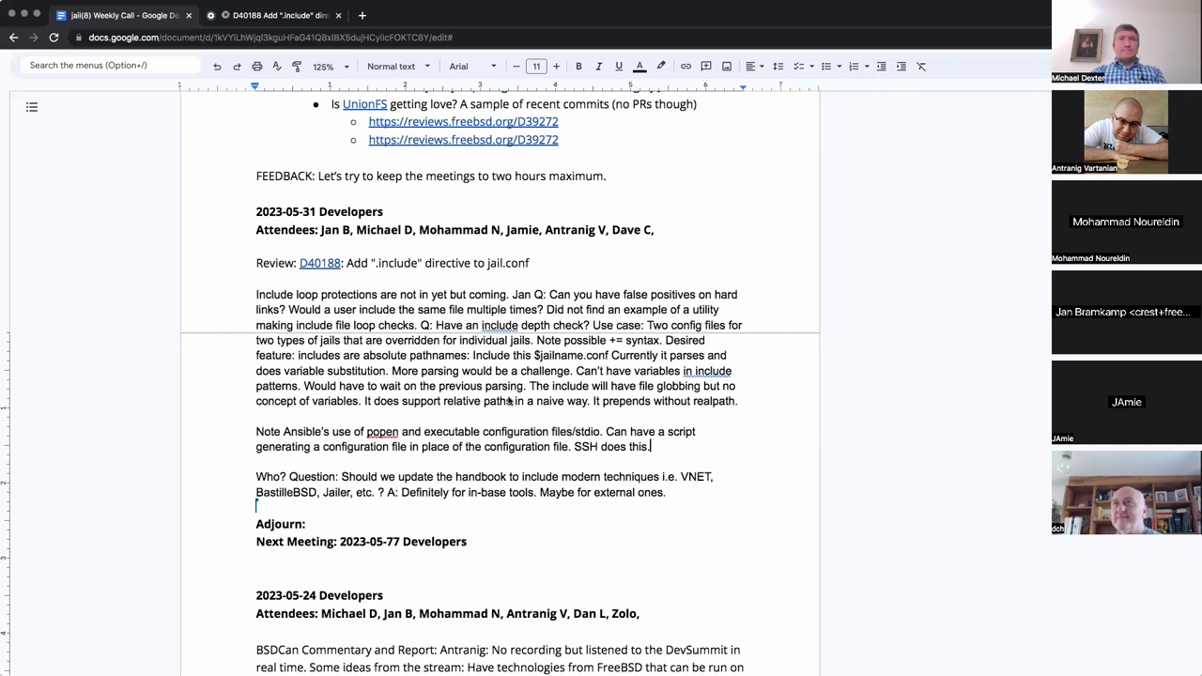
pyautogui.hotkey('shift', 'Right')
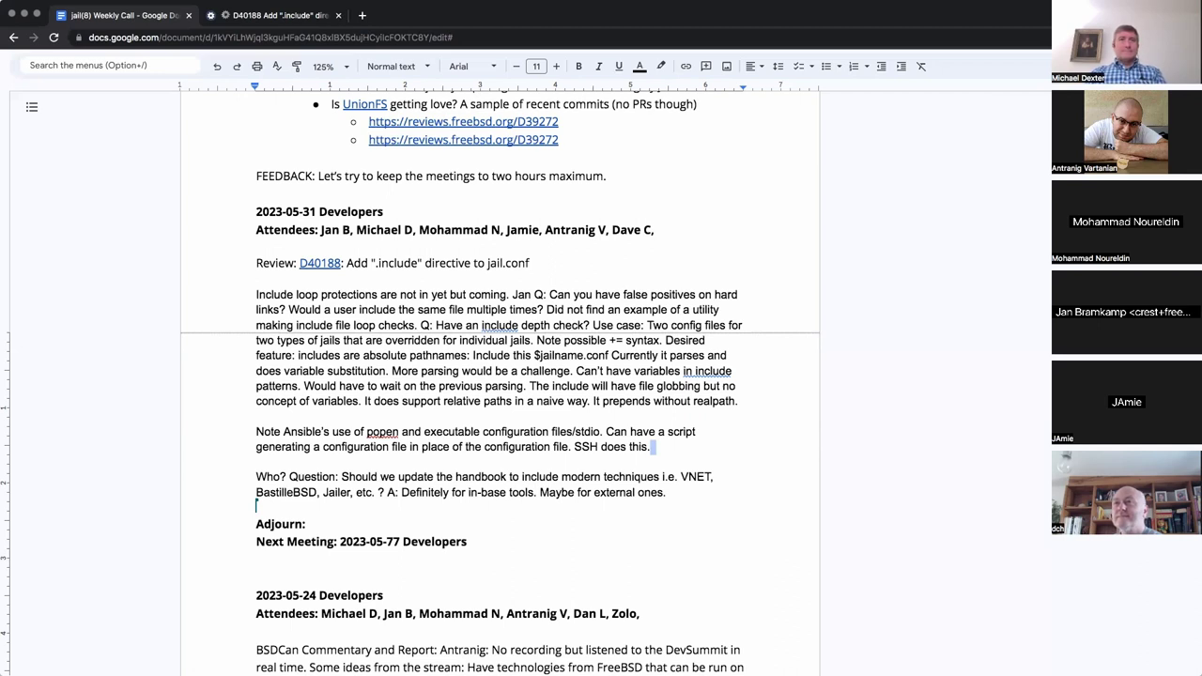
# Insert blank lines below the Ansible note
pyautogui.press('Return')
pyautogui.press('Return')
pyautogui.press('Return')
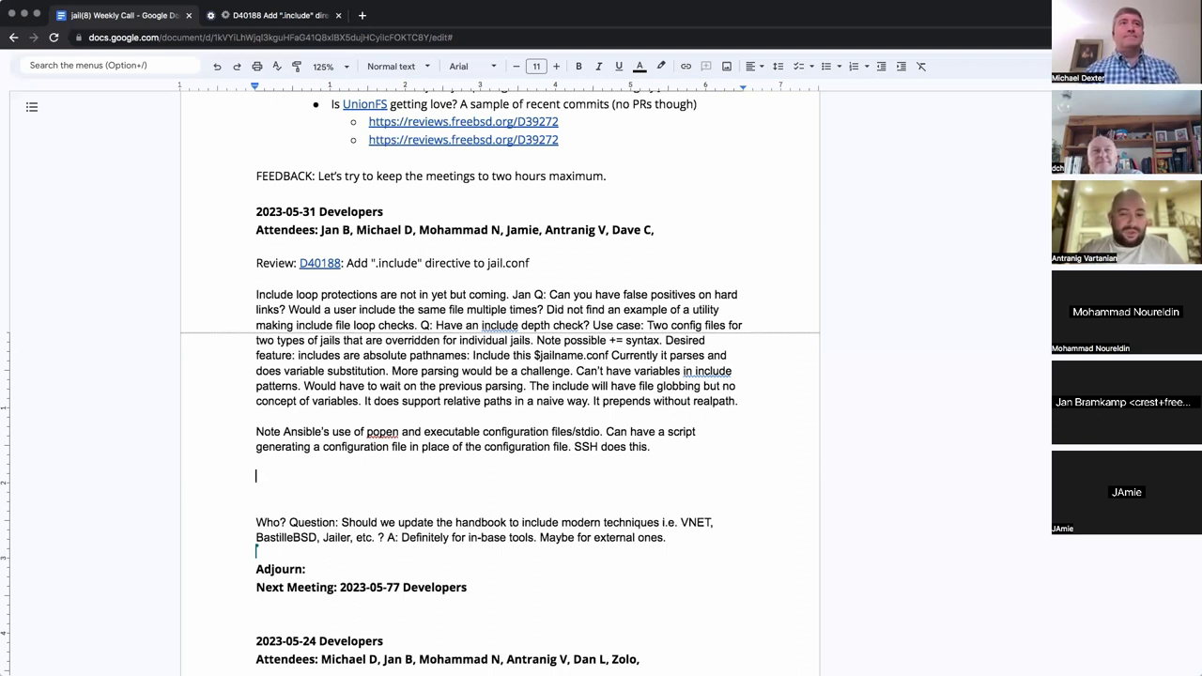
# Type 'Conclusions: A few caveats in the documentation (loops? globbing behavior? Relative path handling?)'
pyautogui.write('Q')
pyautogui.write('on')
pyautogui.write('clusions')
pyautogui.write(': ')
pyautogui.write('A few')
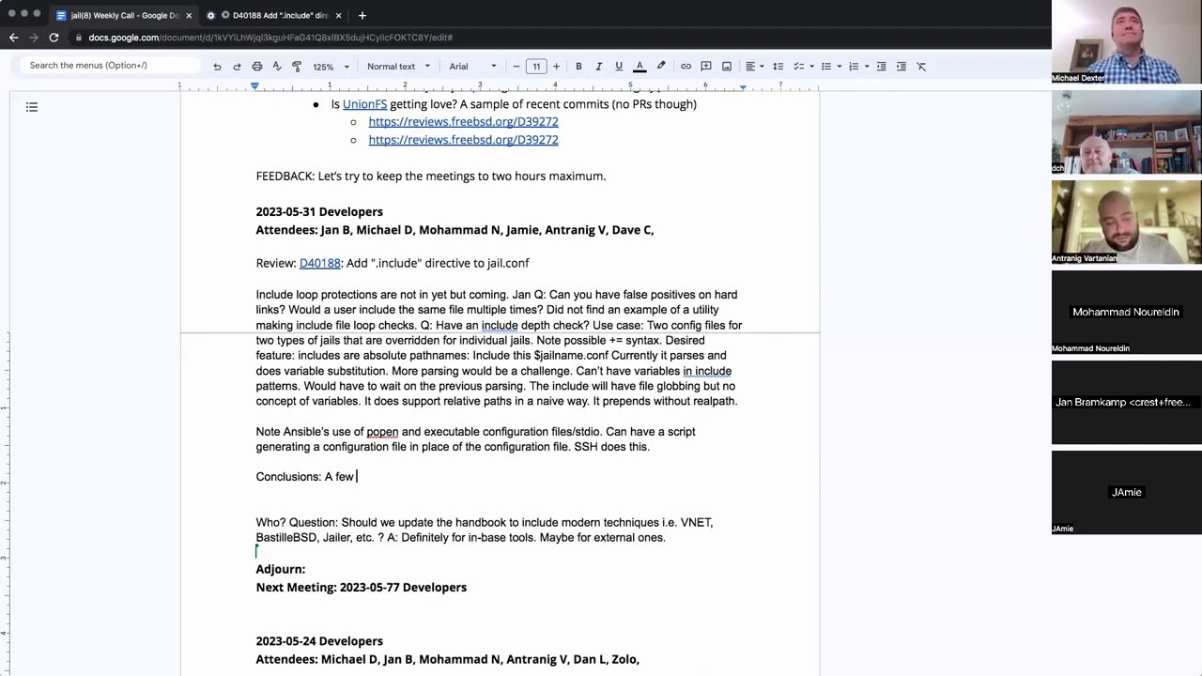
pyautogui.write('caveats in the documentation')
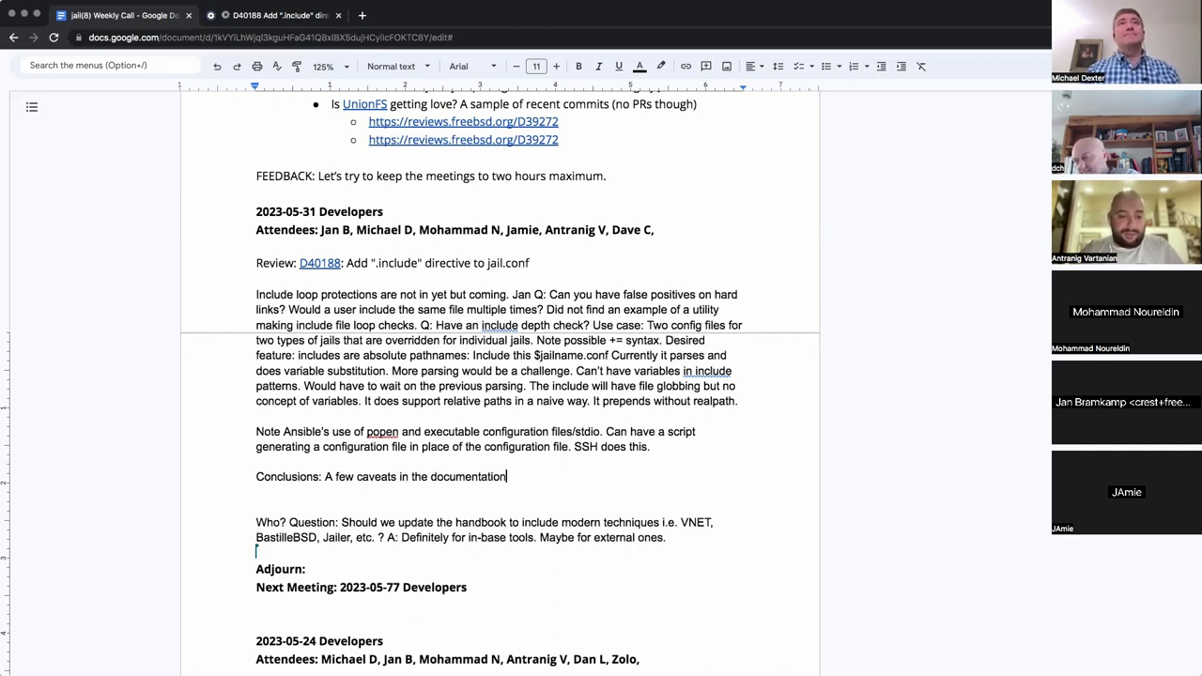
pyautogui.write(' (')
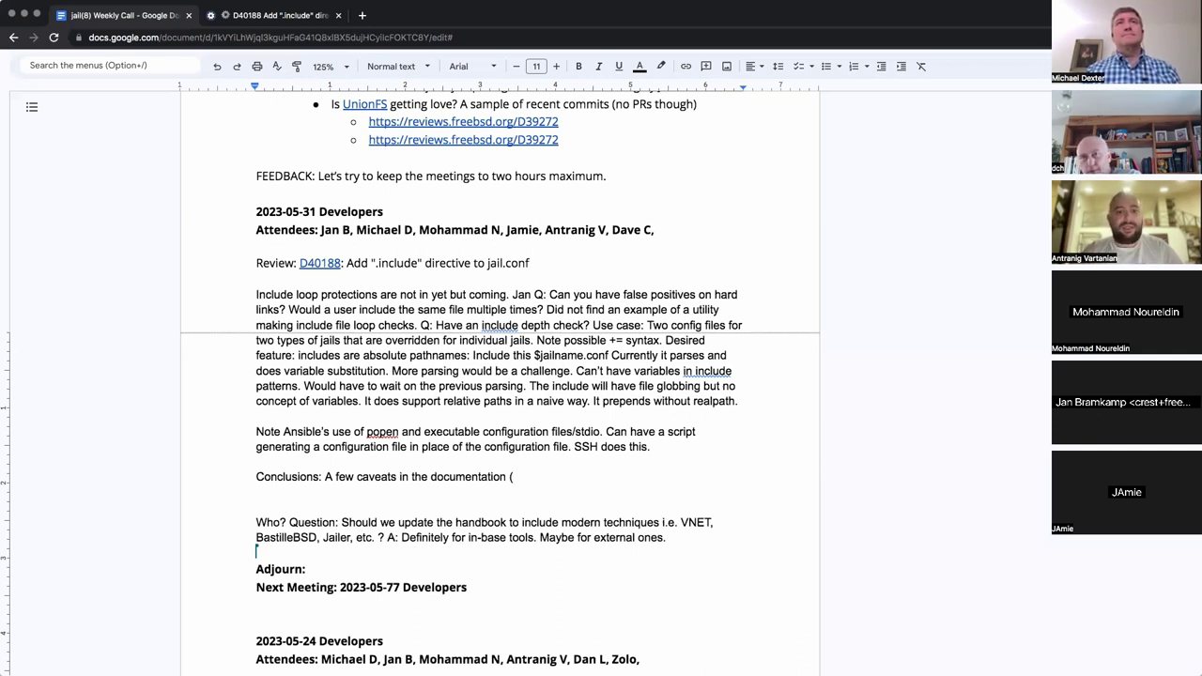
pyautogui.write('re')
pyautogui.write('cu')
pyautogui.press('BackSpace')
pyautogui.press('BackSpace')
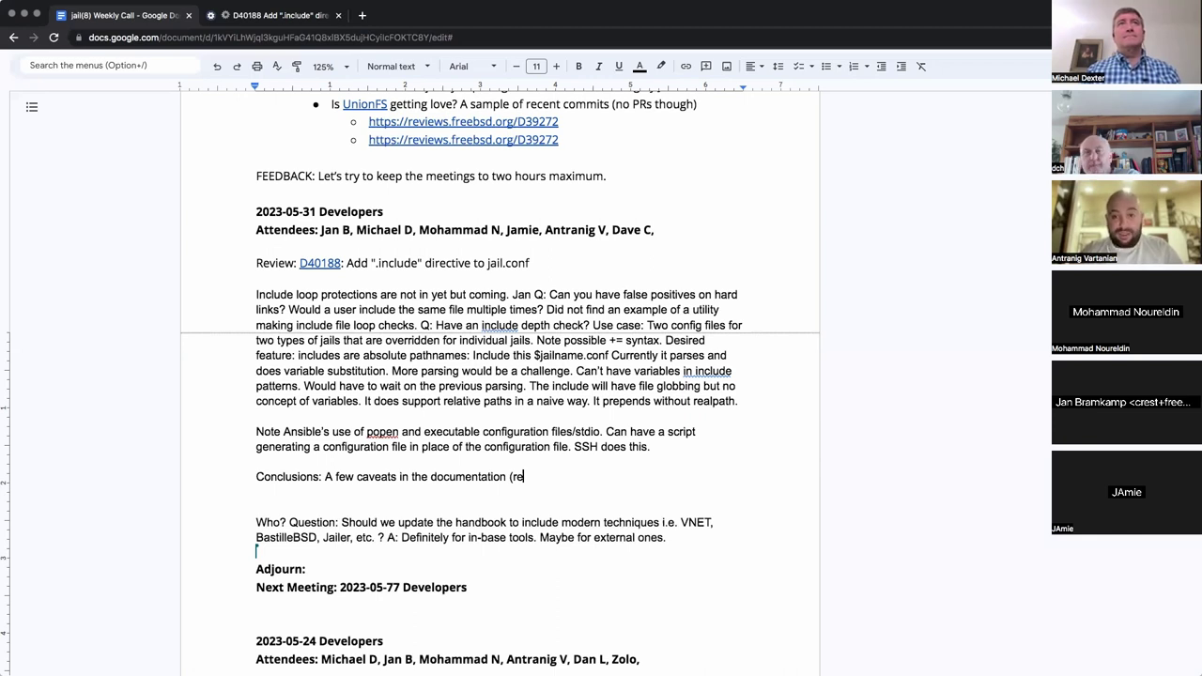
pyautogui.press('BackSpace')
pyautogui.press('BackSpace')
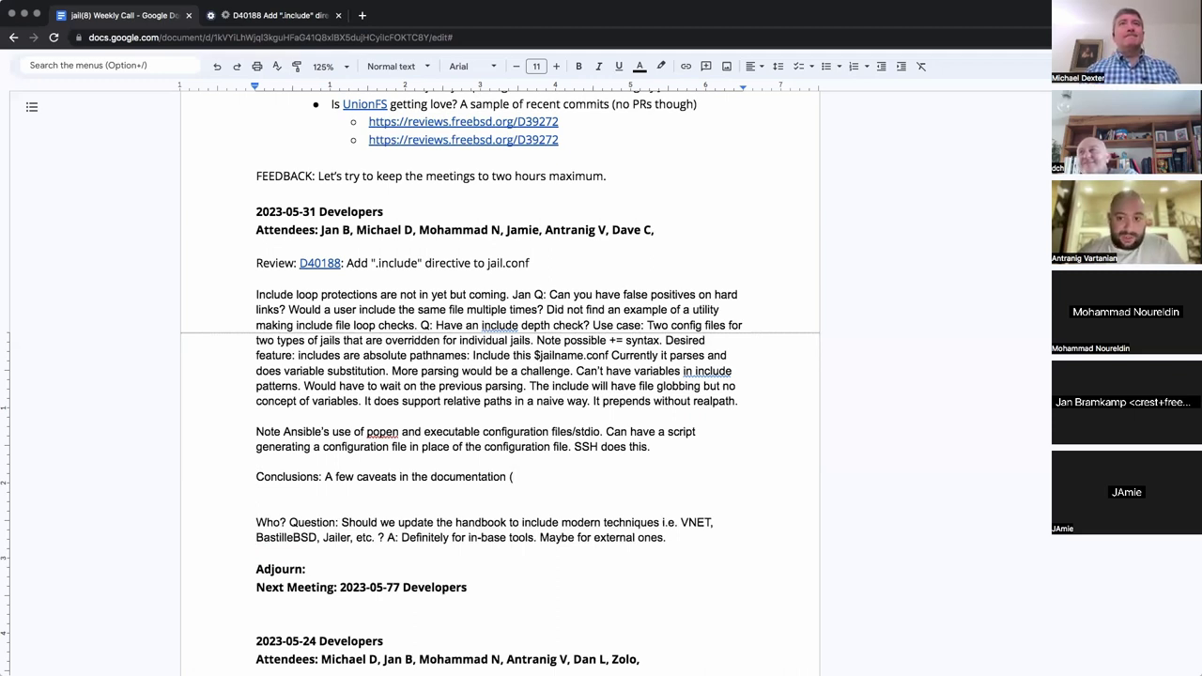
pyautogui.write('loops?)')
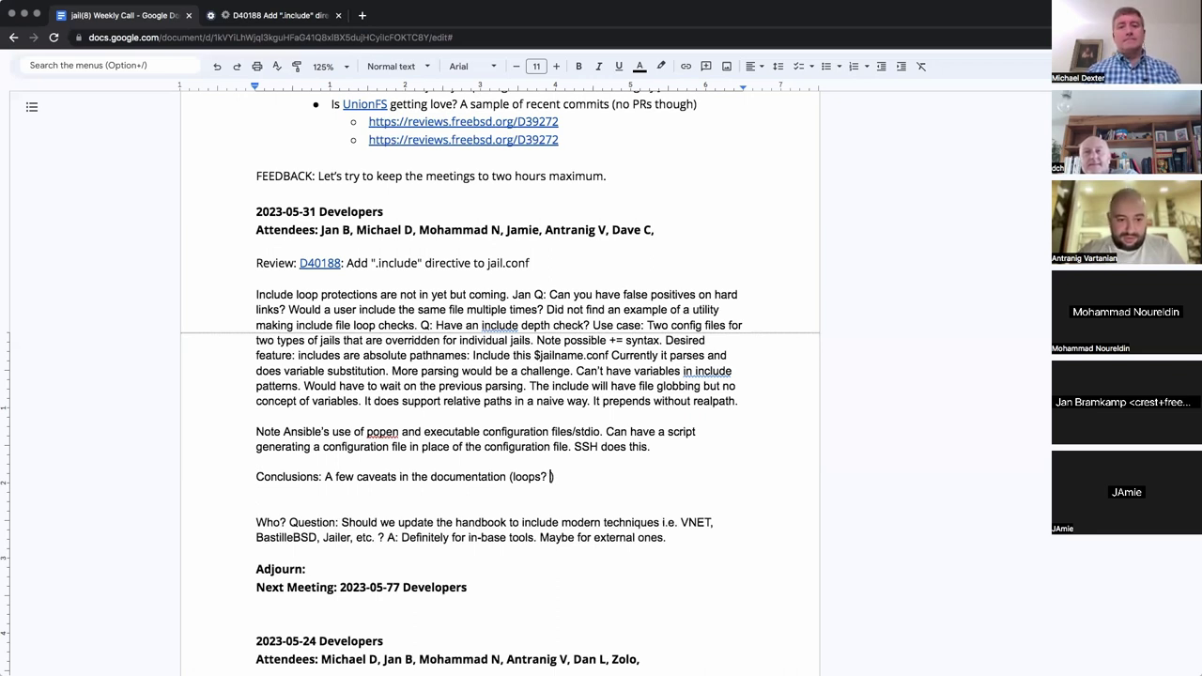
pyautogui.write('globbing be')
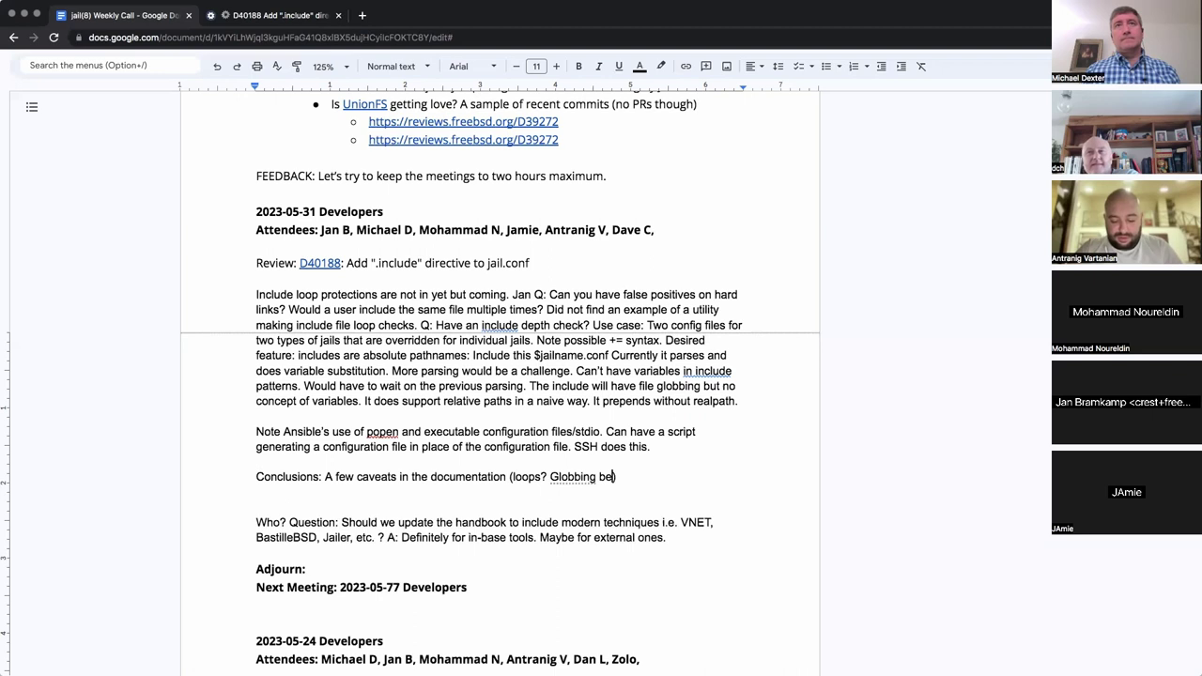
pyautogui.write('havior?')
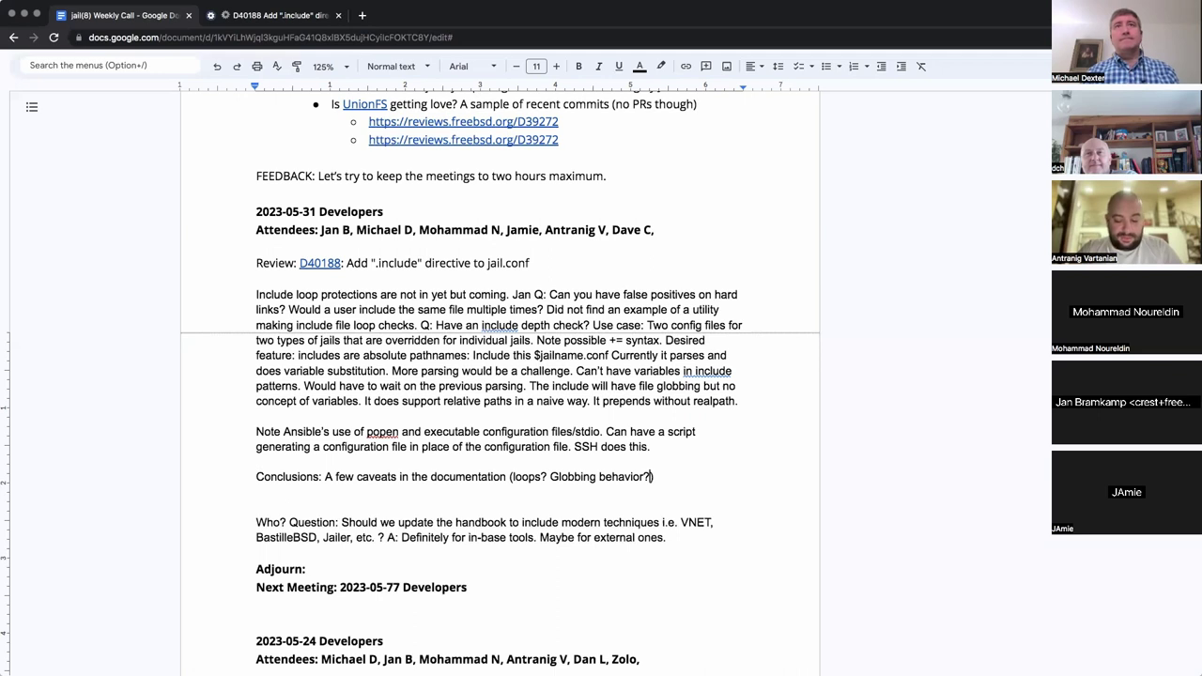
pyautogui.write('behavior? Relative path han')
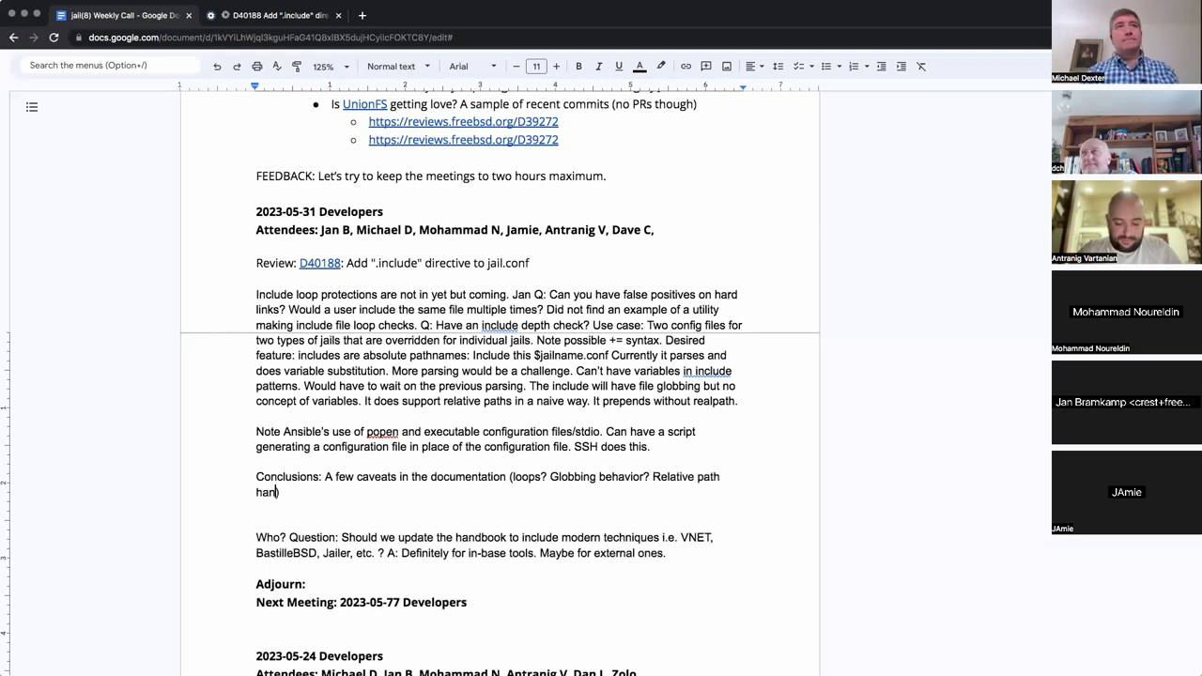
pyautogui.write('dling?')
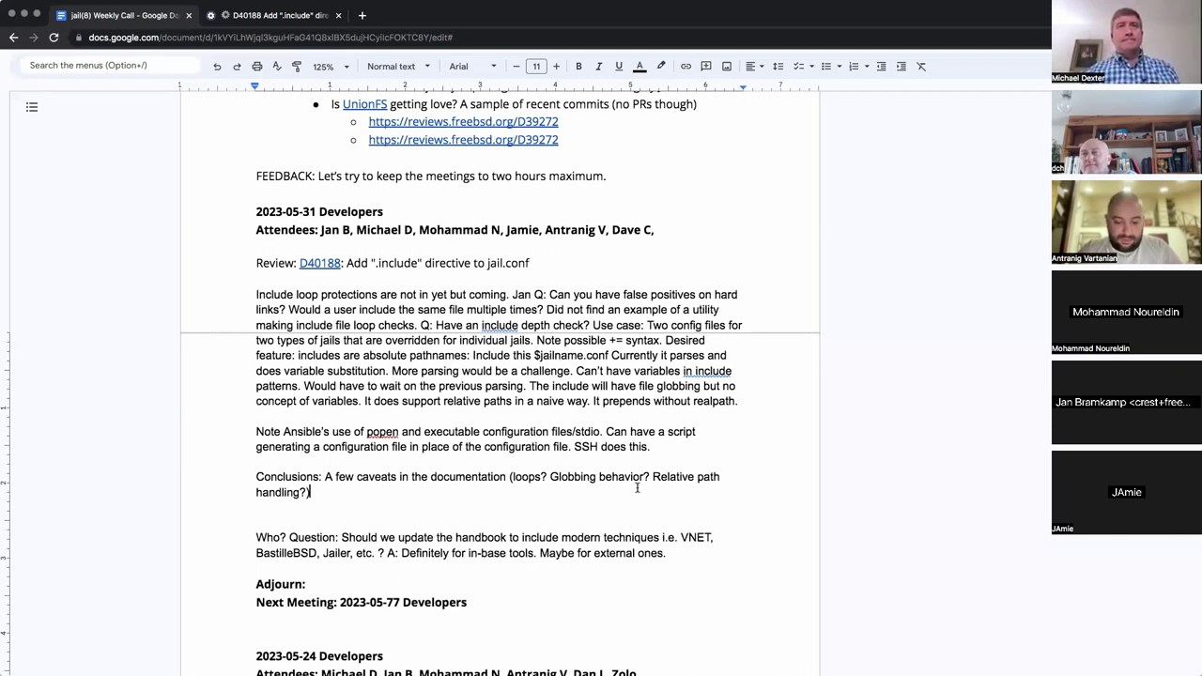
# Capitalise 'loops' to 'Loops' in the Conclusions line
pyautogui.click(514, 478)
pyautogui.press('Delete')
pyautogui.write('L')
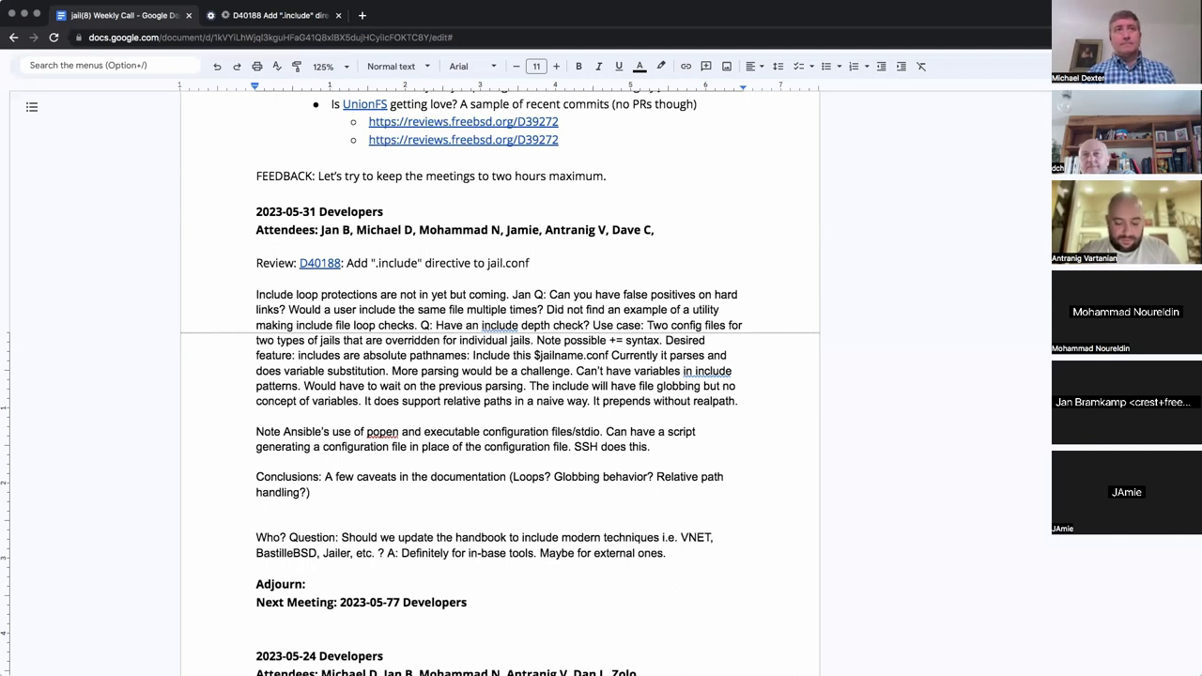
# Add a blank line after the Conclusions paragraph
pyautogui.press('Return')
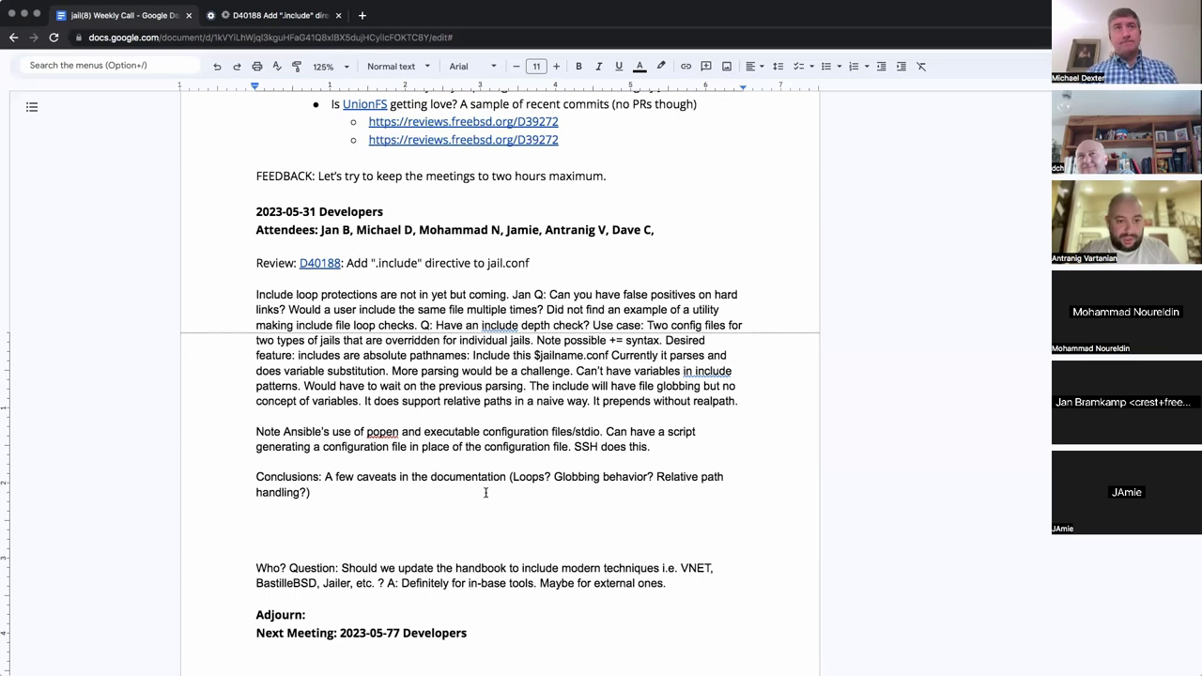
# Overwrite 'Who?' at the start of the handbook question with the asking attendee's first name
pyautogui.click(256, 476)
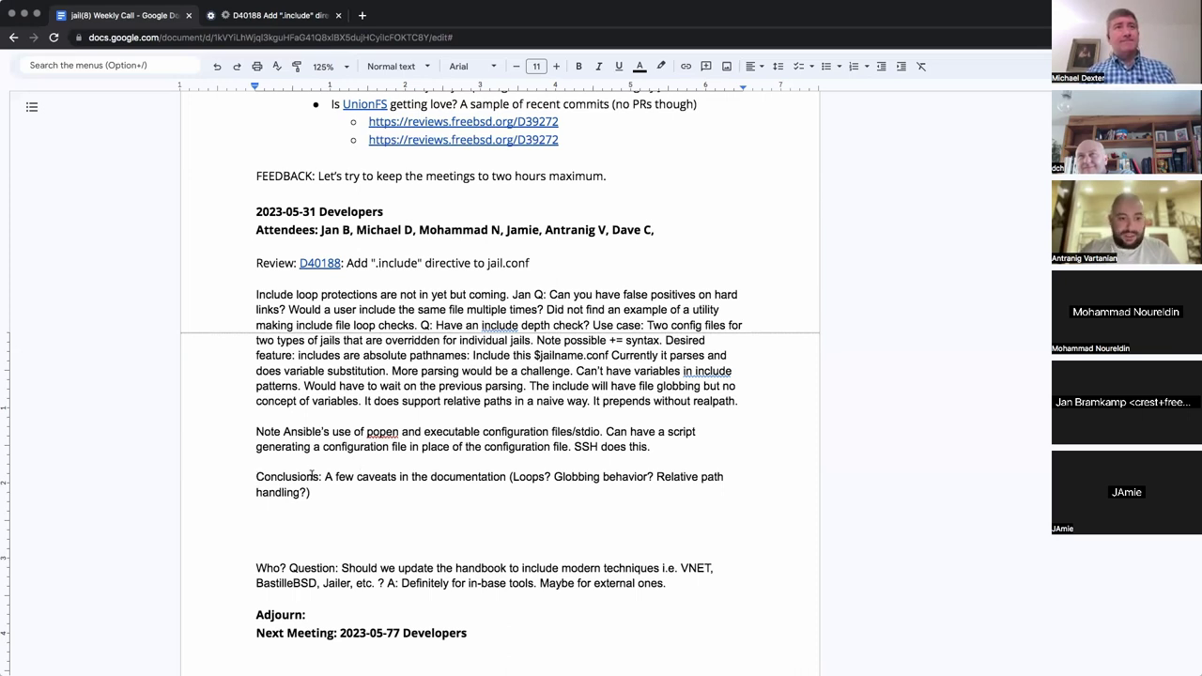
pyautogui.click(287, 554)
pyautogui.doubleClick(270, 568)
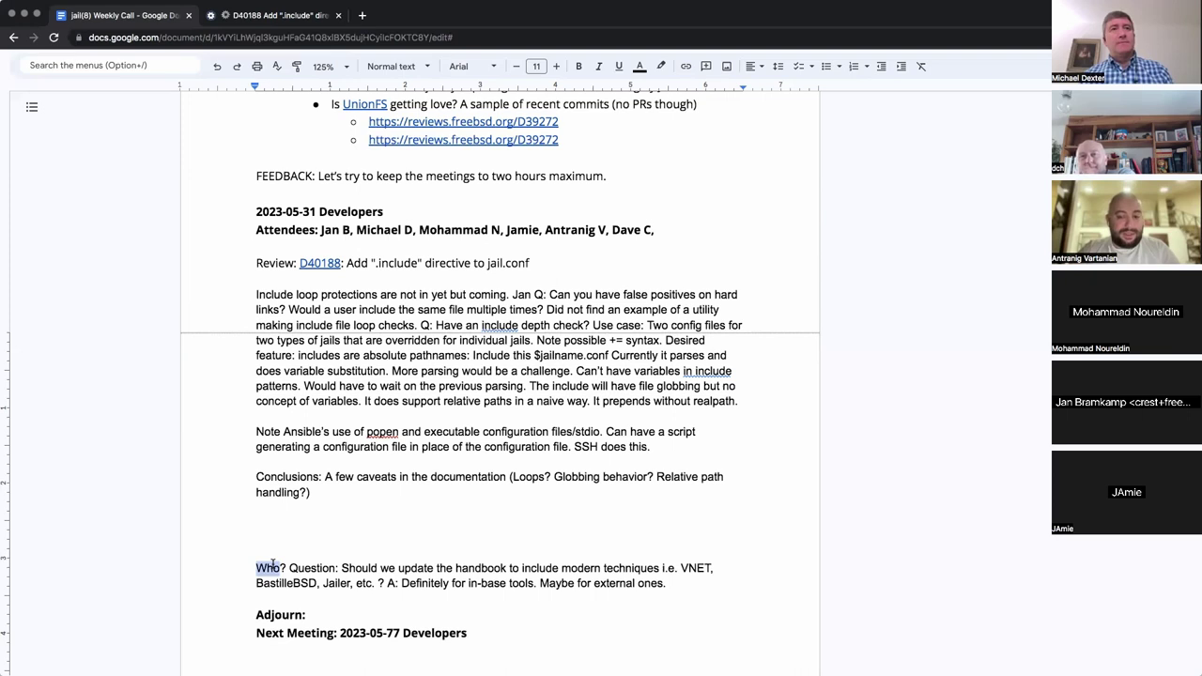
pyautogui.click(286, 568)
pyautogui.hotkey('shift', 'Home')
pyautogui.write('An')
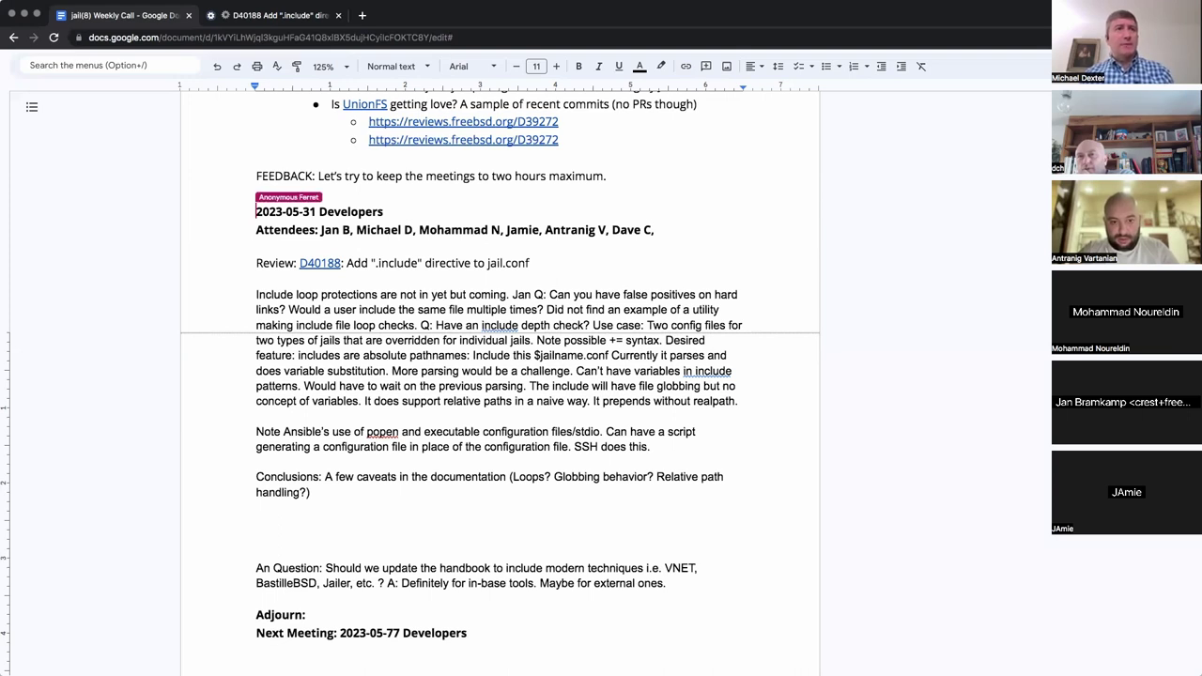
pyautogui.write('tranig')
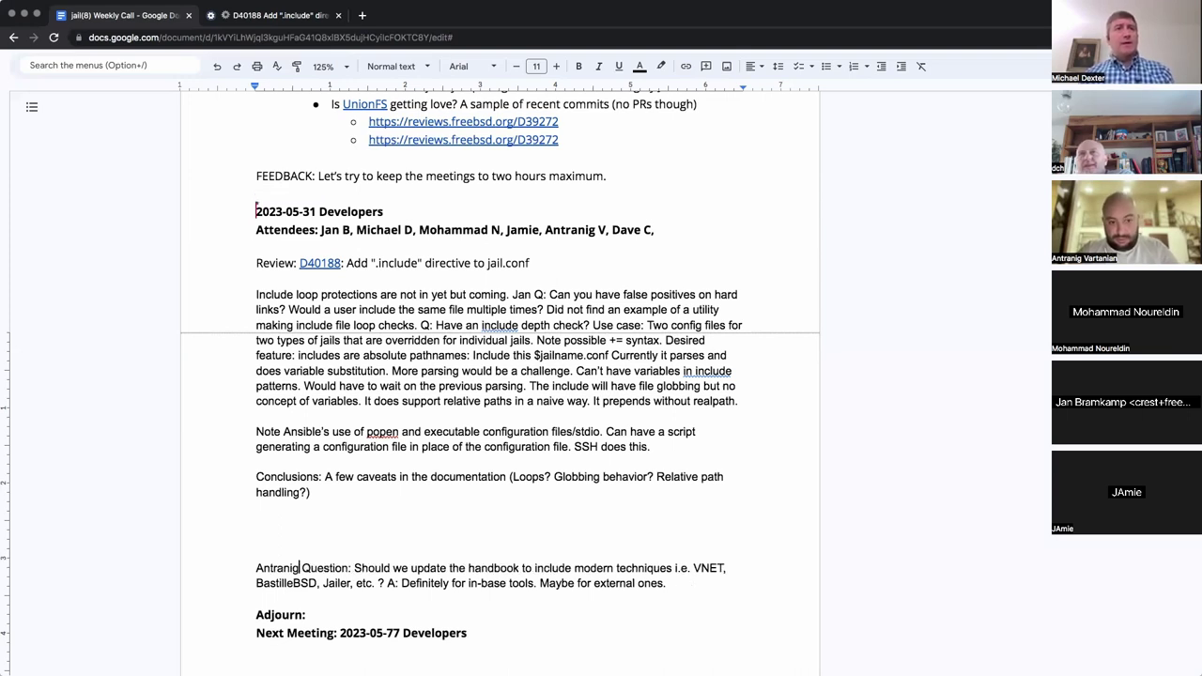
pyautogui.click(377, 490)
pyautogui.moveTo(253, 478); pyautogui.dragTo(359, 486)
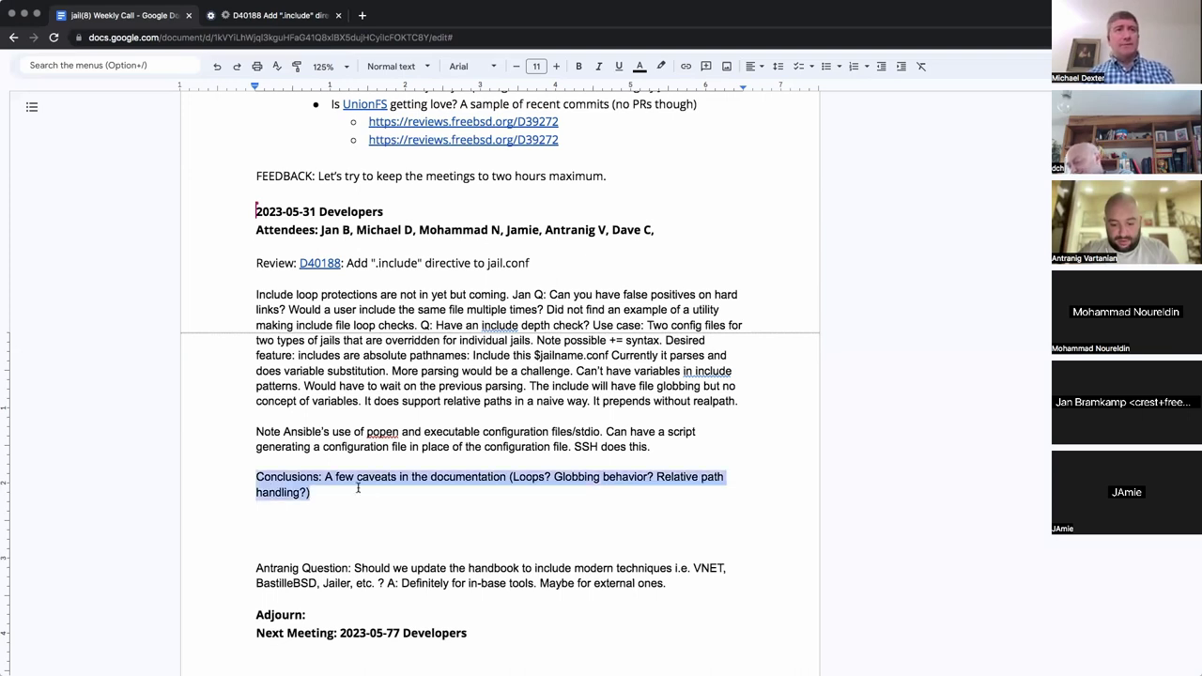
pyautogui.click(359, 486)
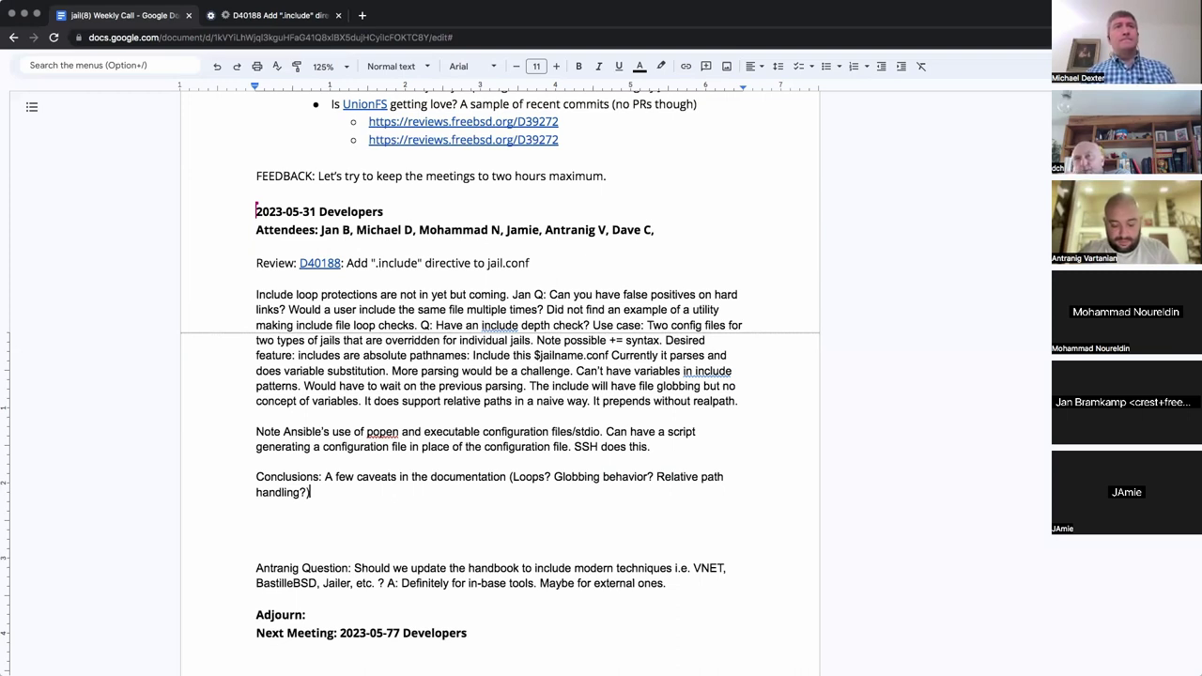
# Add 'Remaining work: Limit the recursion depth.' below Conclusions, fixing the spelling and trailing space
pyautogui.click(256, 521)
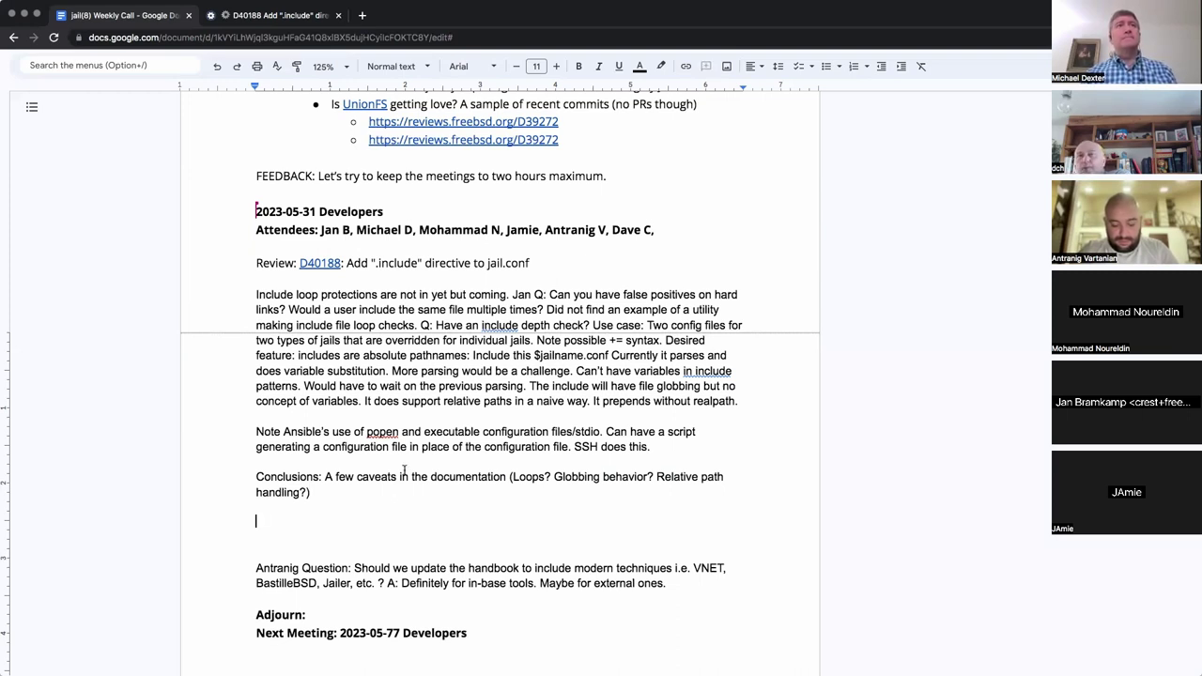
pyautogui.write('Remaining')
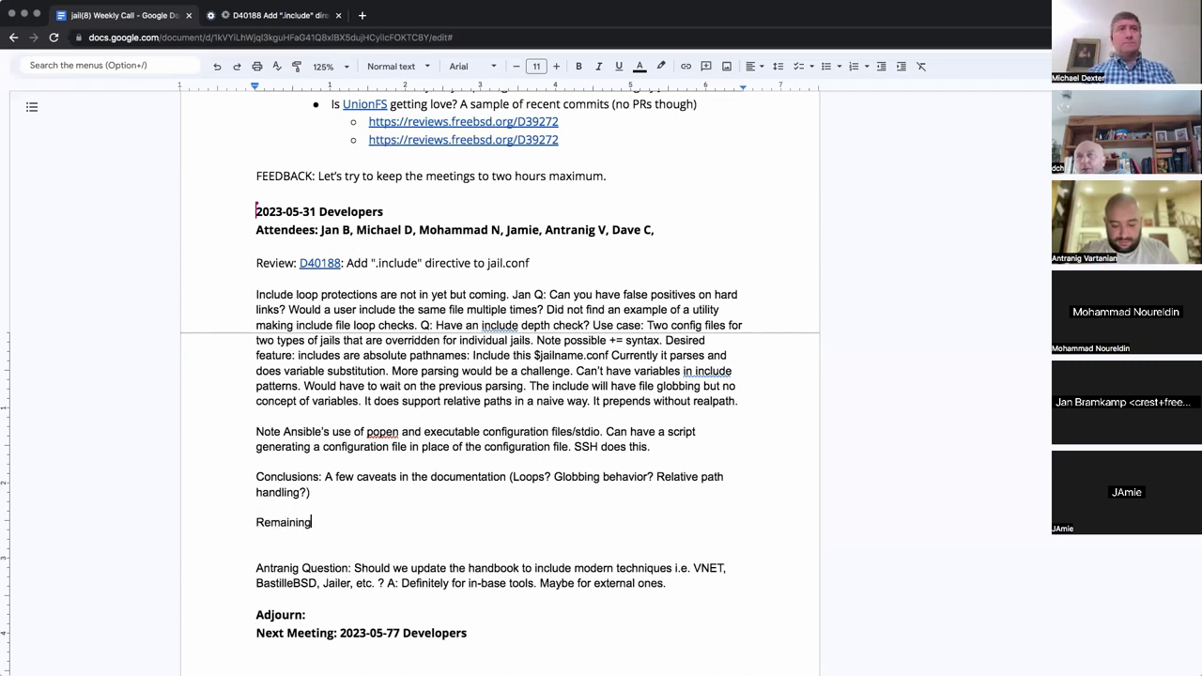
pyautogui.write(' work: Limit')
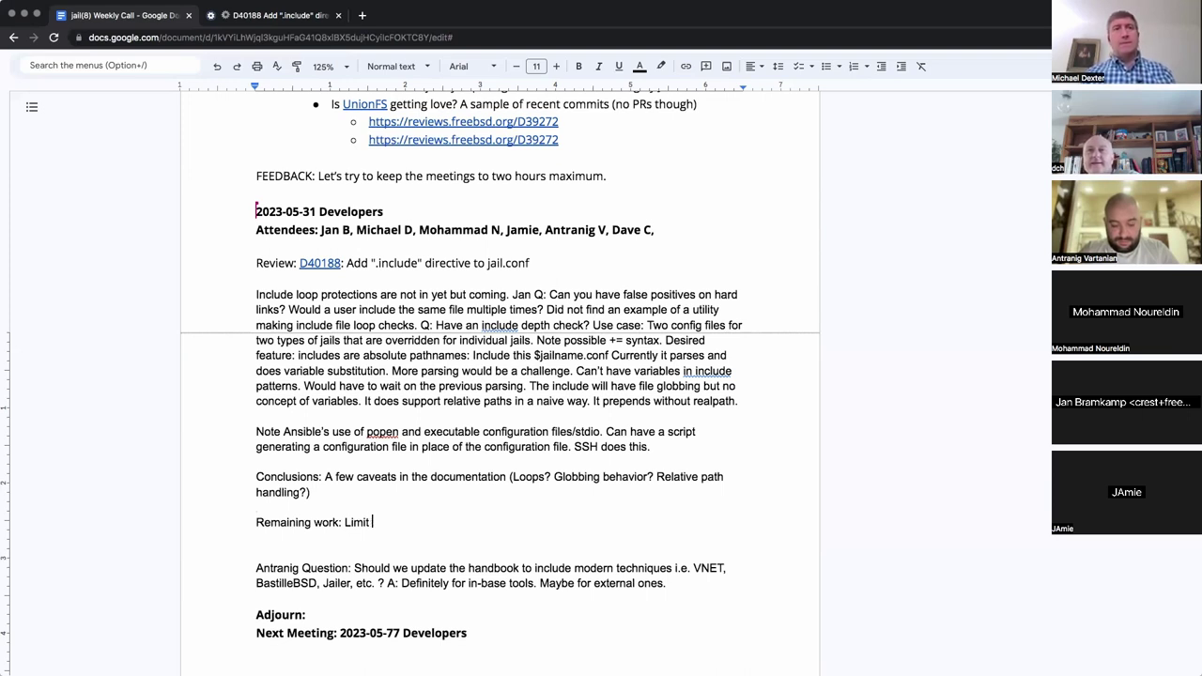
pyautogui.write('the recursion depth.')
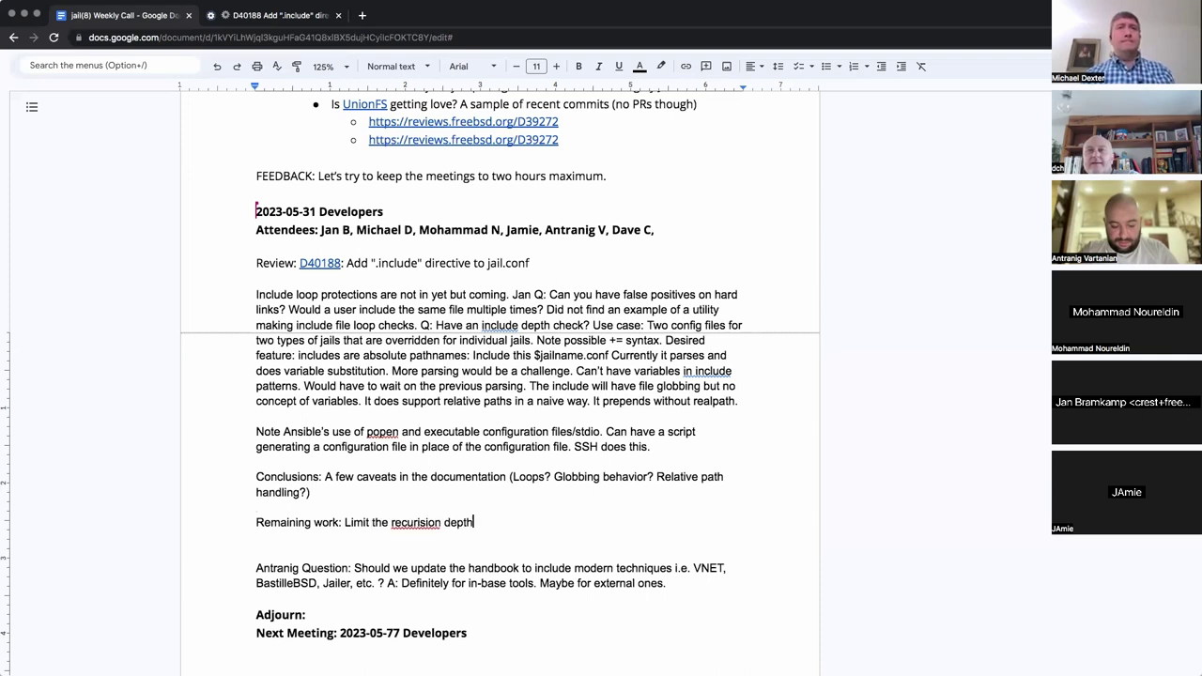
pyautogui.click(419, 522)
pyautogui.click(415, 502)
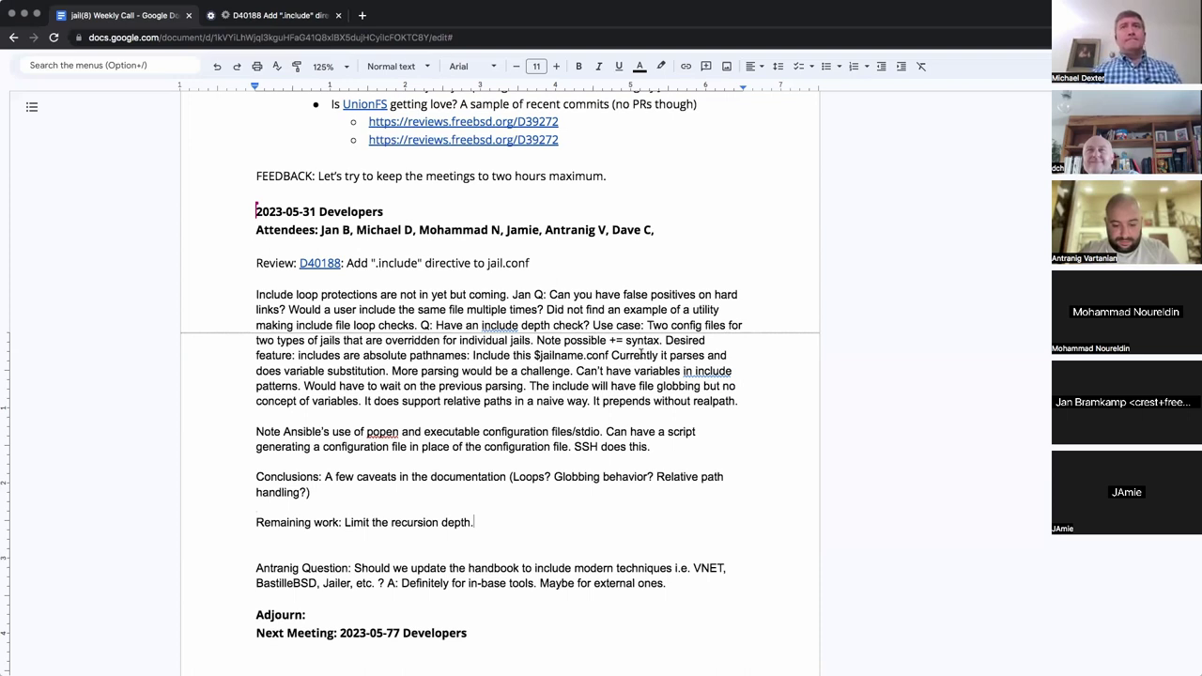
pyautogui.scroll(-1, 592, 525)
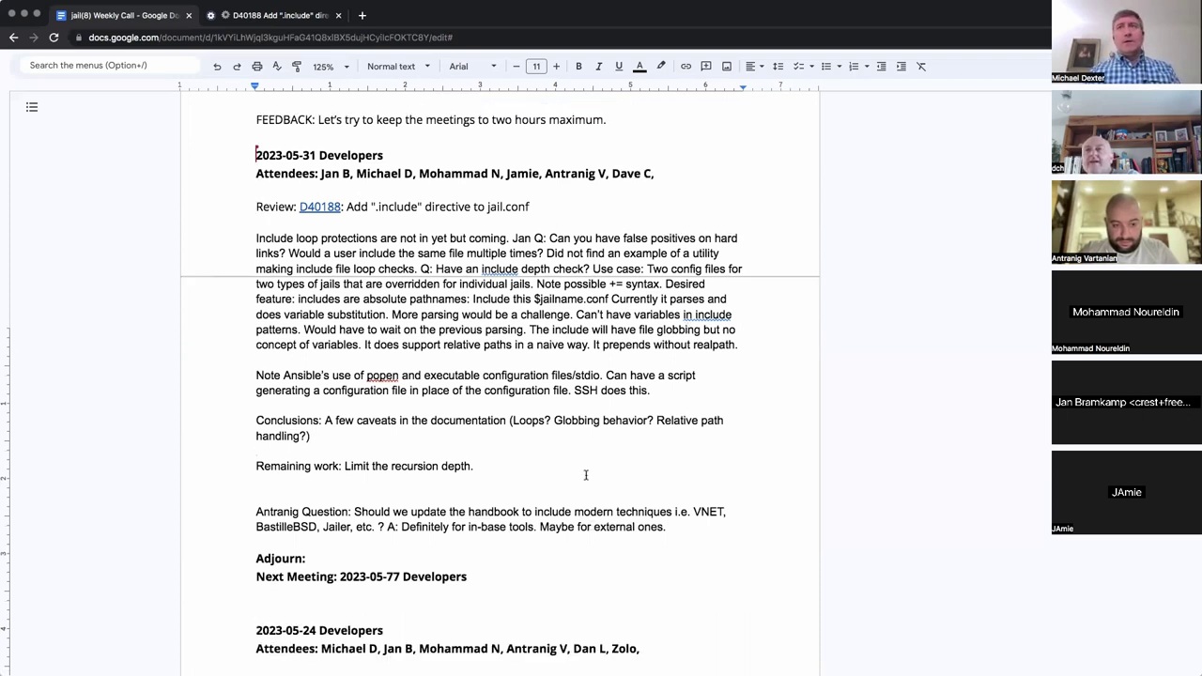
pyautogui.click(568, 487)
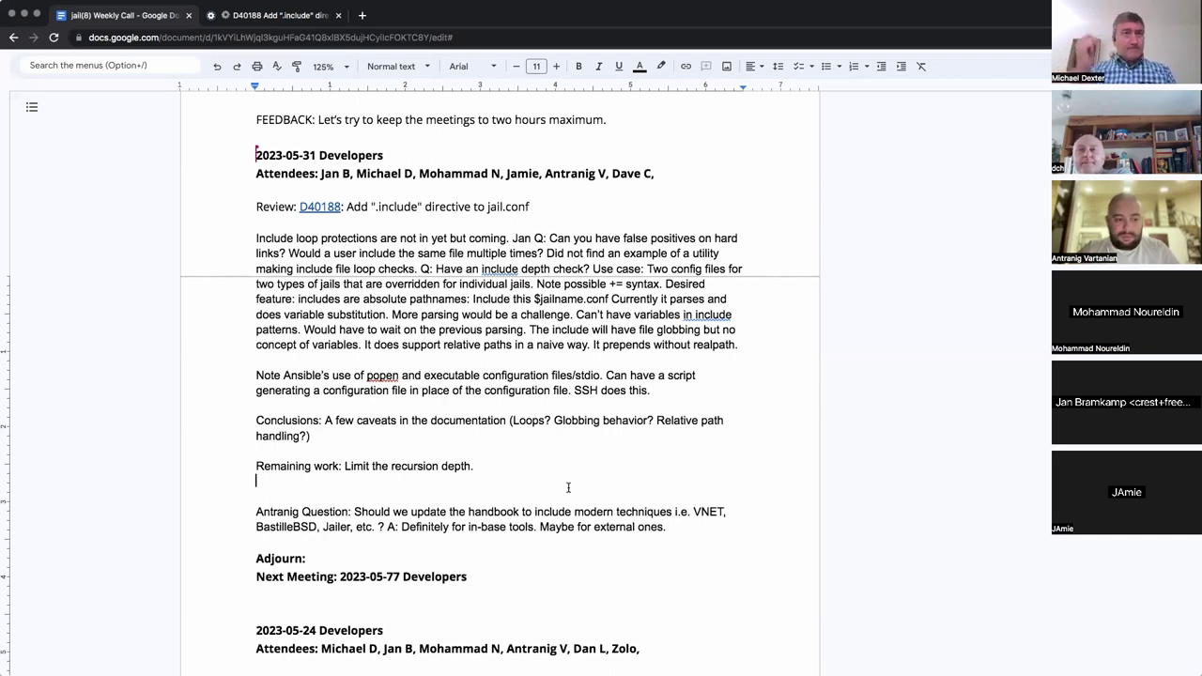
pyautogui.click(564, 465)
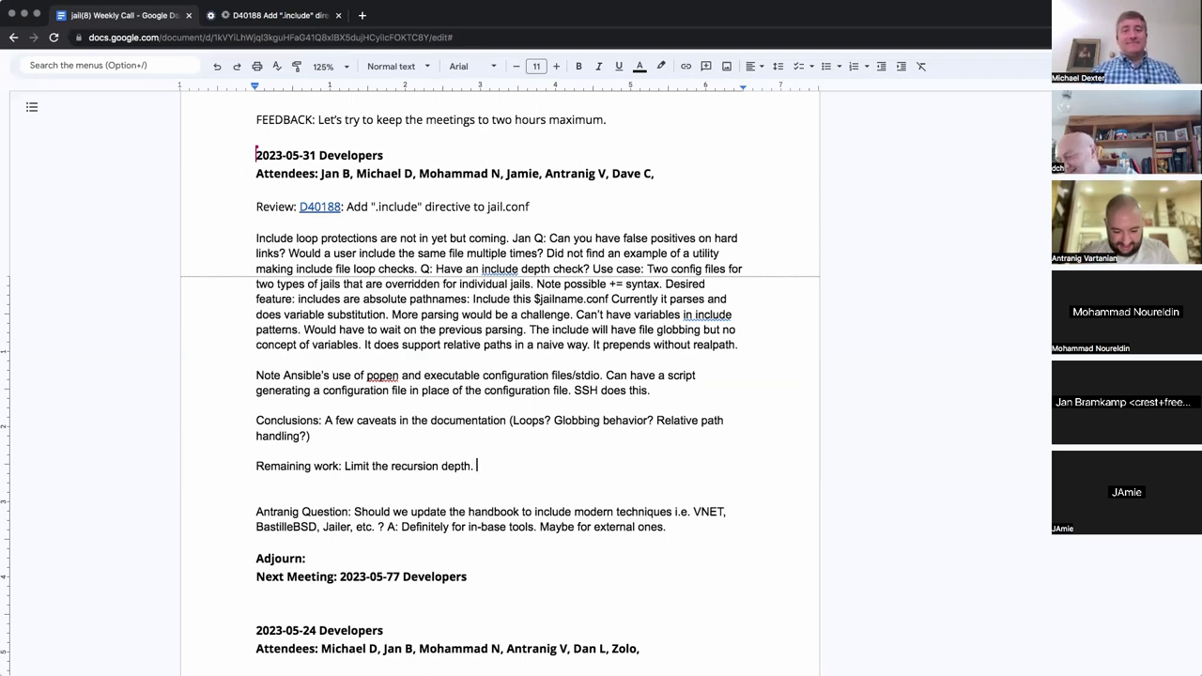
pyautogui.press('BackSpace')
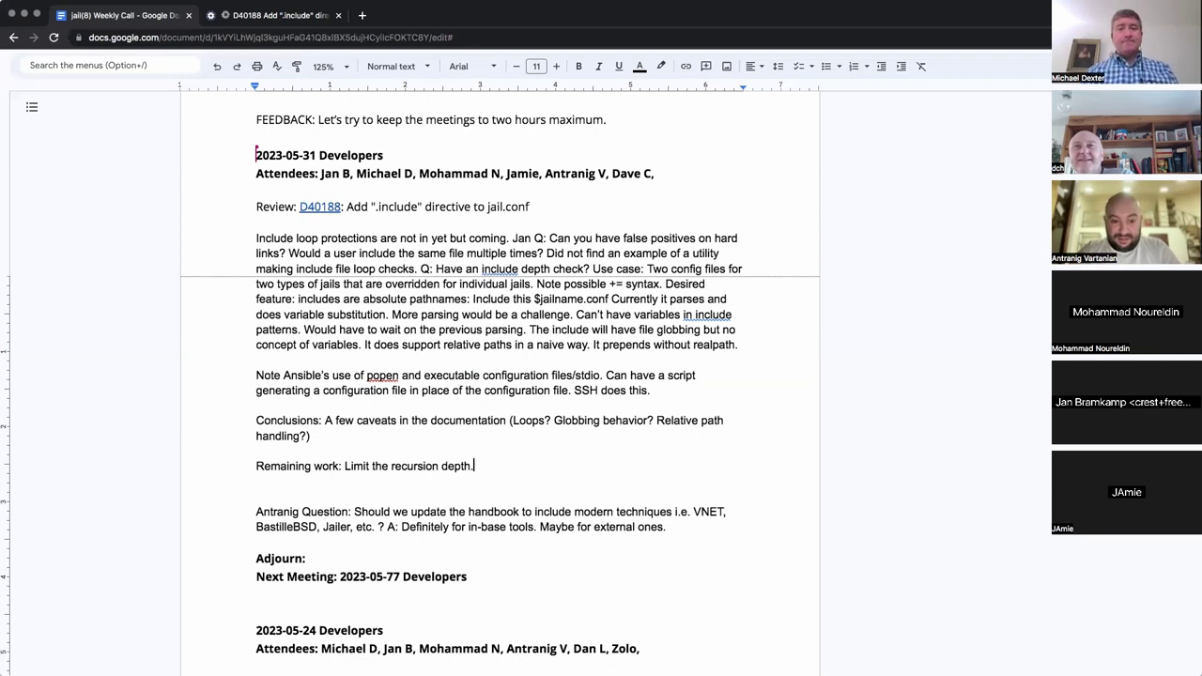
# Continue the Remaining work note after 'depth.' with '32? 3~4 is already hard to debug…'
pyautogui.write('32')
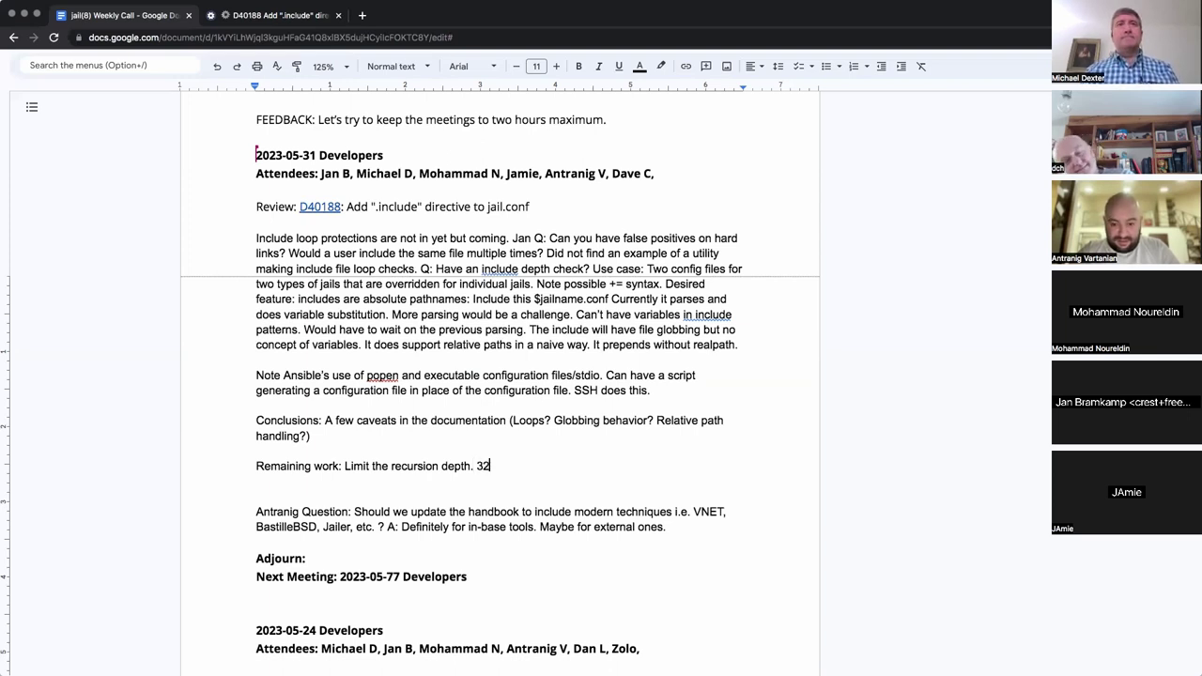
pyautogui.write('?')
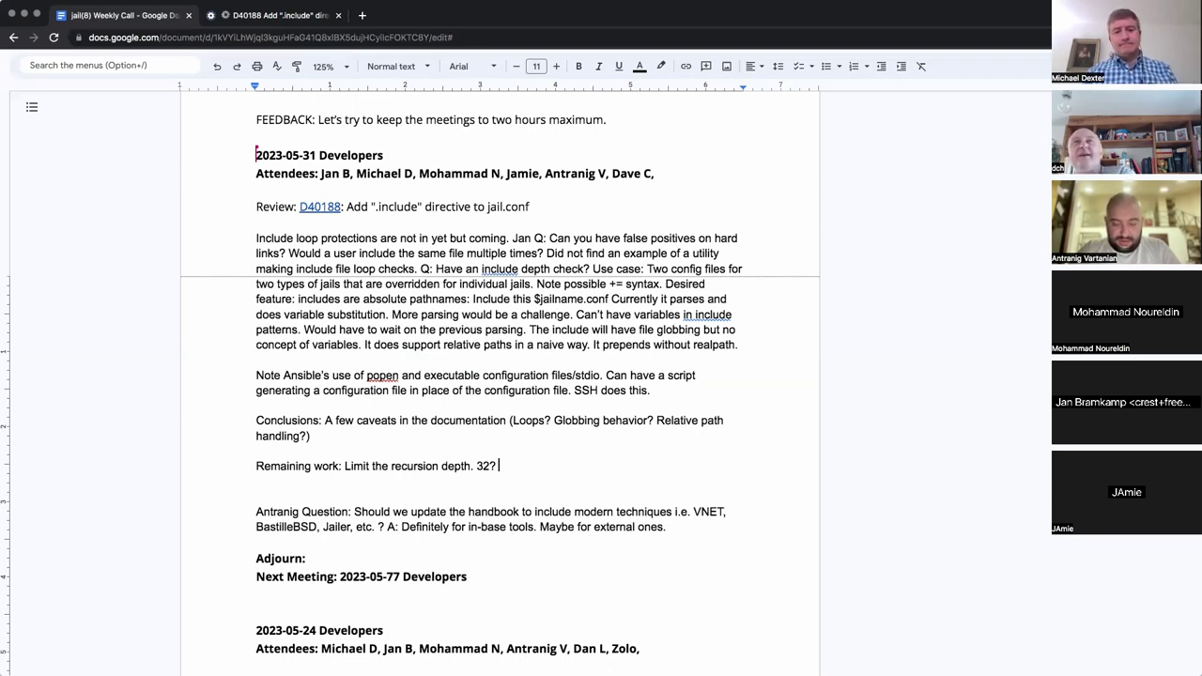
pyautogui.write('3')
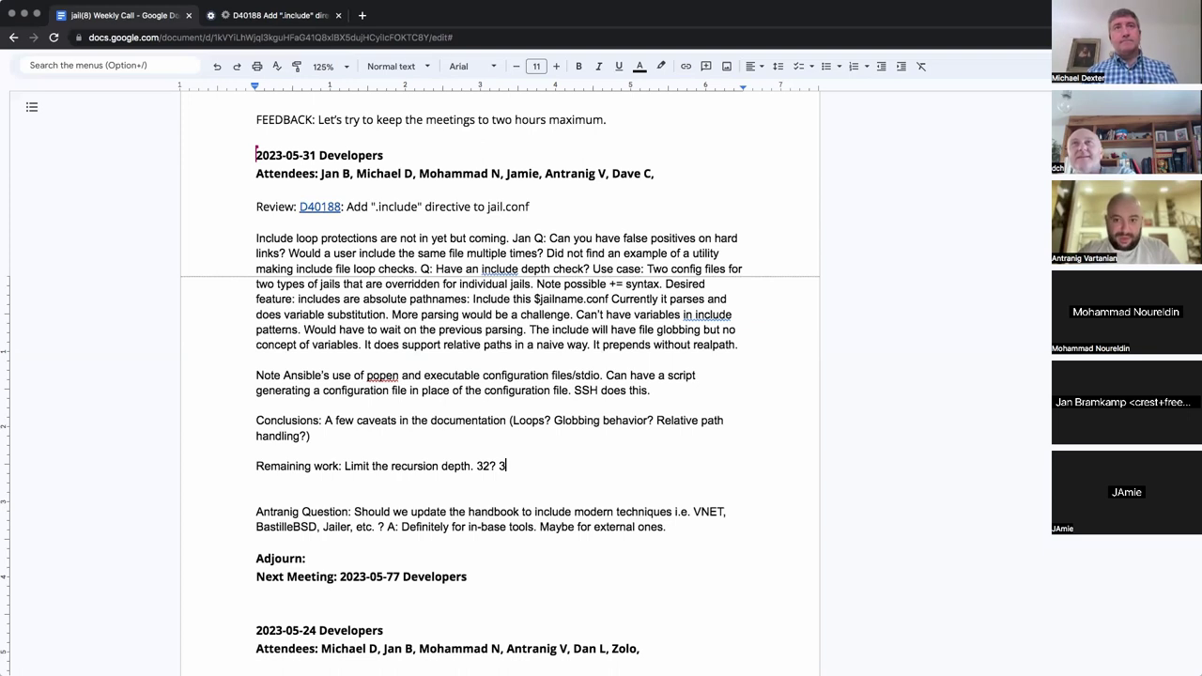
pyautogui.write('-4?')
pyautogui.click(508, 466)
pyautogui.write('-')
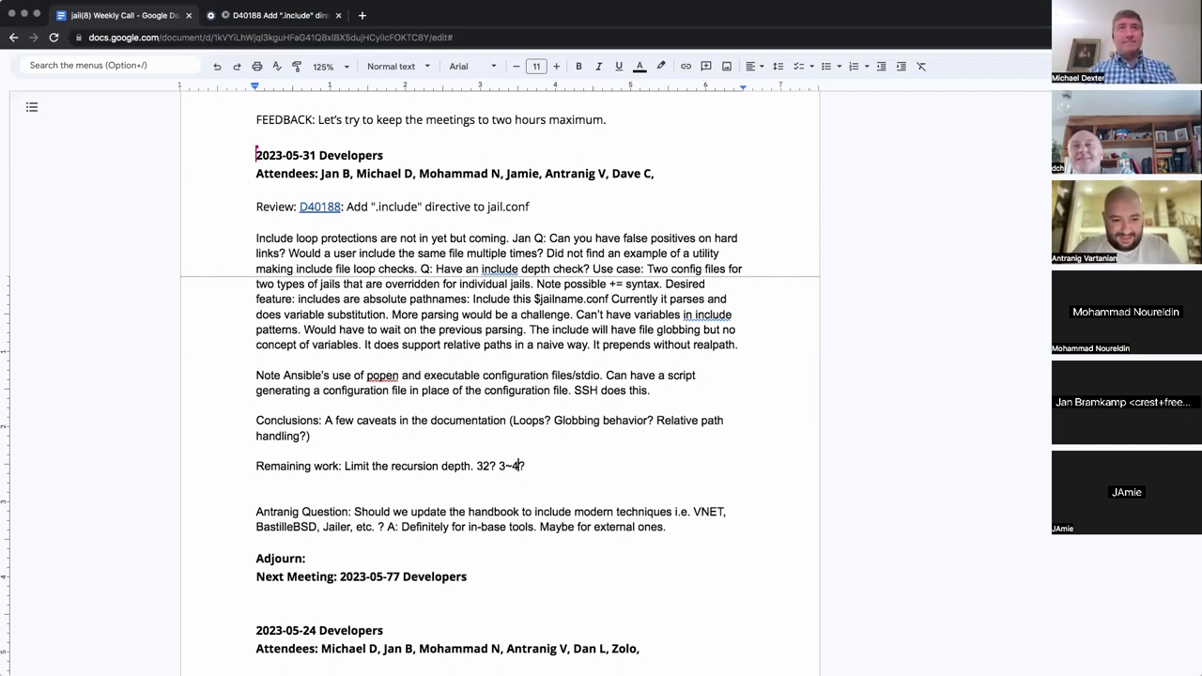
pyautogui.write('is already hard to debug')
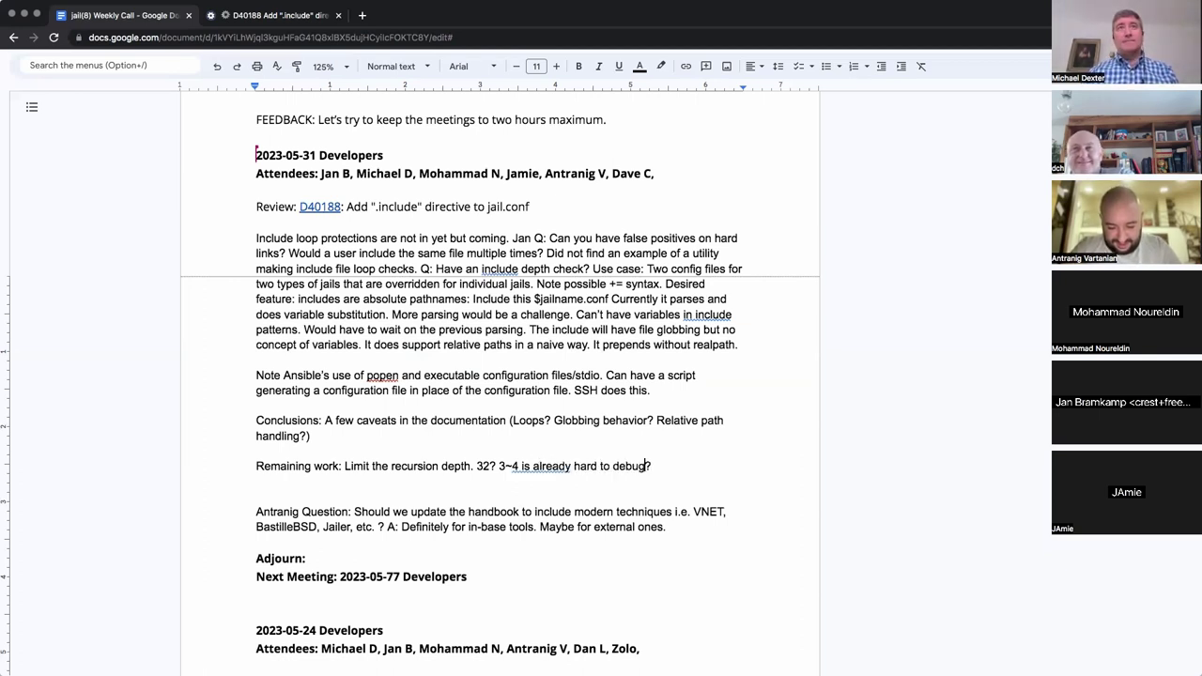
pyautogui.press('Delete')
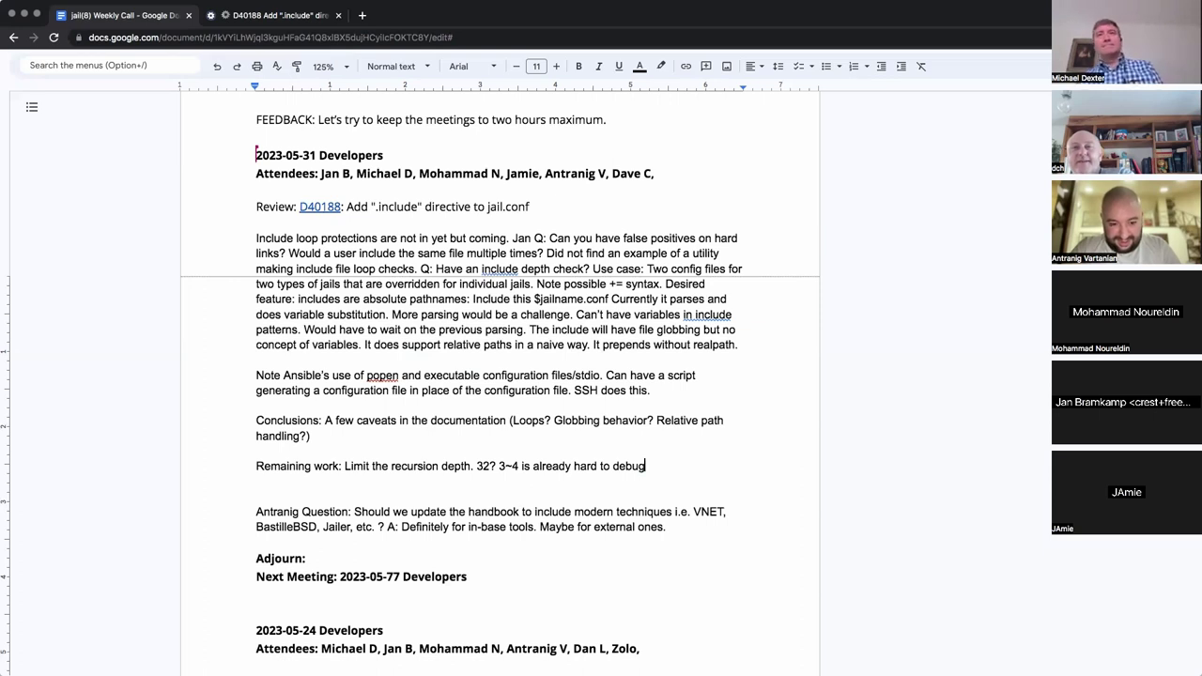
pyautogui.write('.')
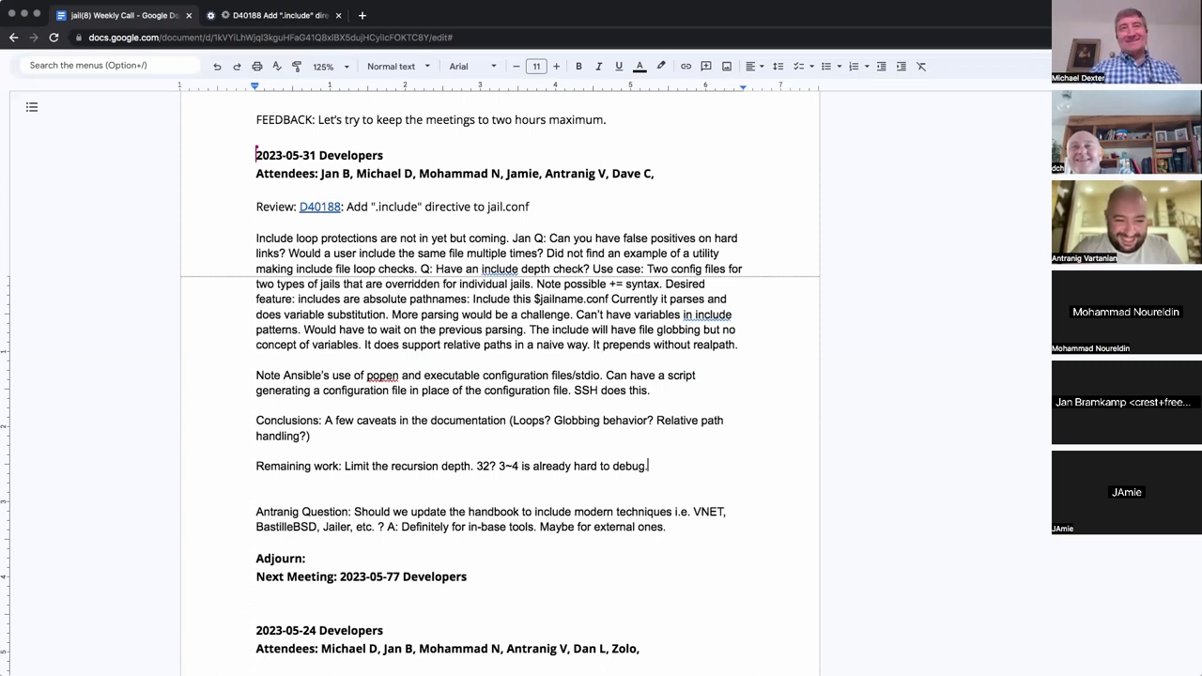
pyautogui.write('..')
pyautogui.press('BackSpace')
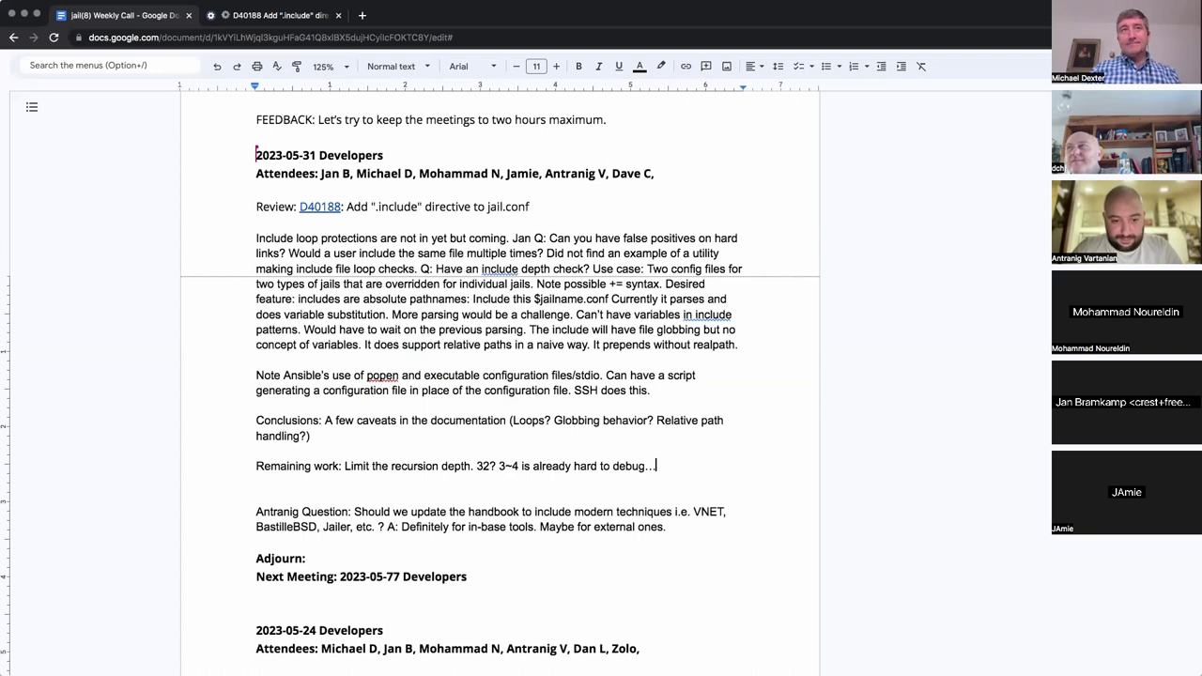
# Add blank lines after the handbook question to space it from the Adjourn heading
pyautogui.click(649, 492)
pyautogui.scroll(-1, 657, 492)
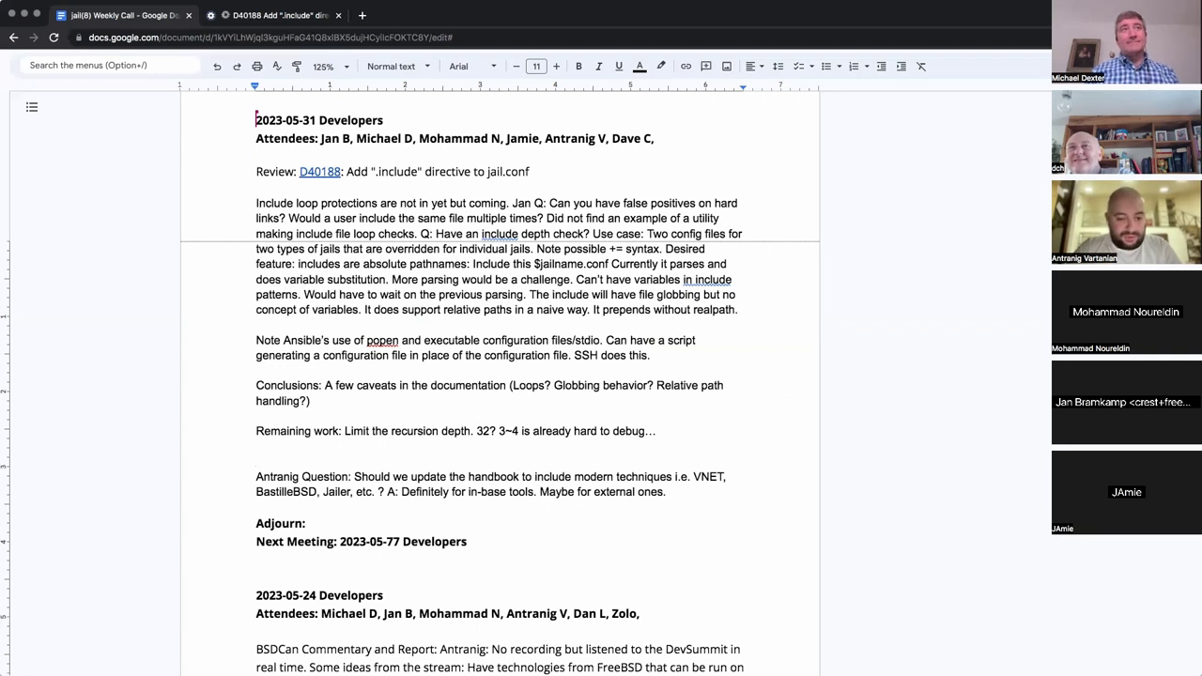
pyautogui.press('Down')
pyautogui.press('Down')
pyautogui.press('End')
pyautogui.press('Return')
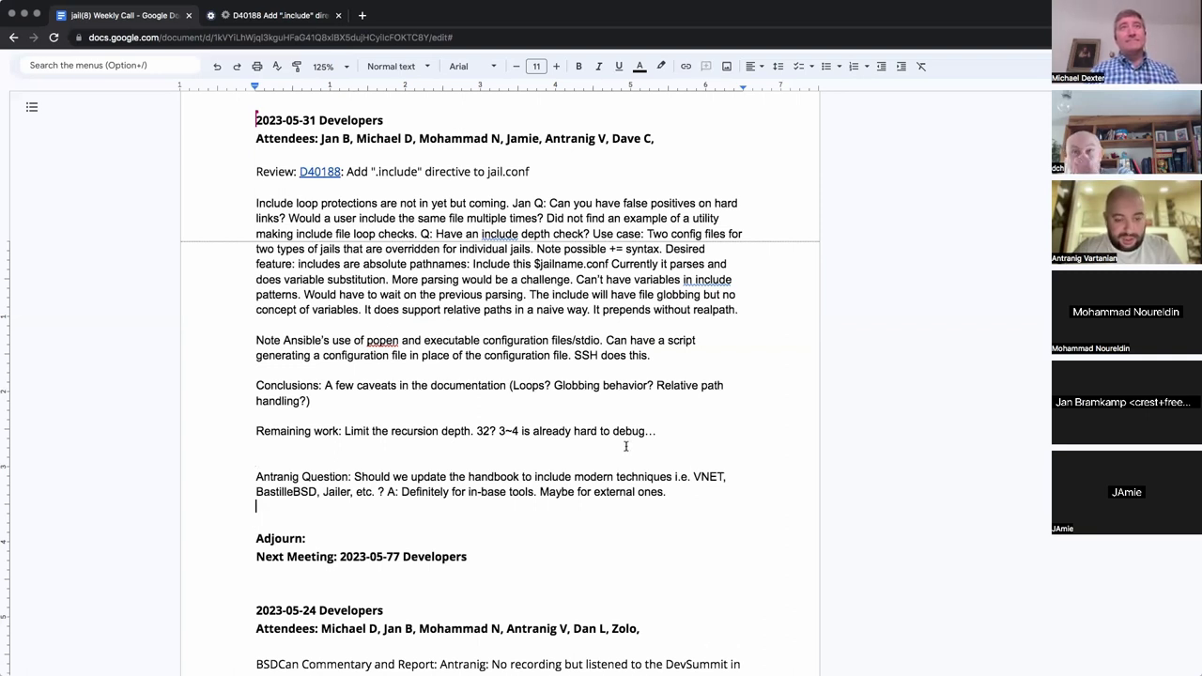
pyautogui.press('Return')
pyautogui.press('Return')
pyautogui.press('Return')
pyautogui.click(626, 447)
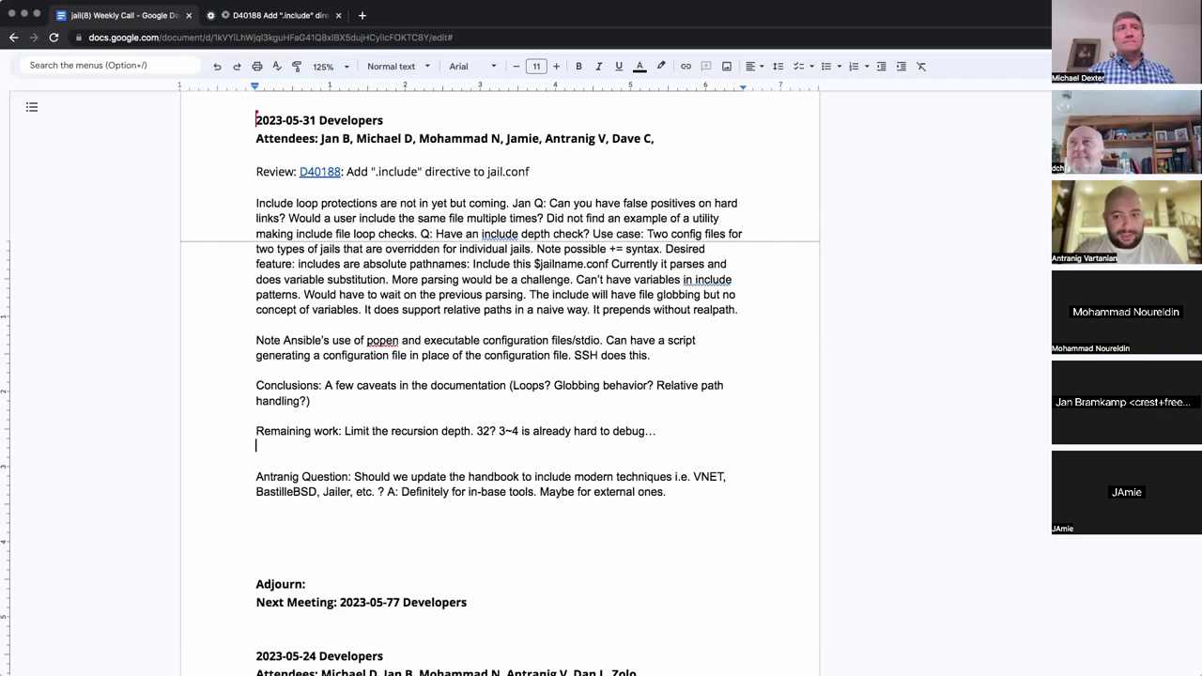
# Add 'Q: Can we have a -T like nginx to show the resulting config after all includes?' under Remaining work
pyautogui.press('Return')
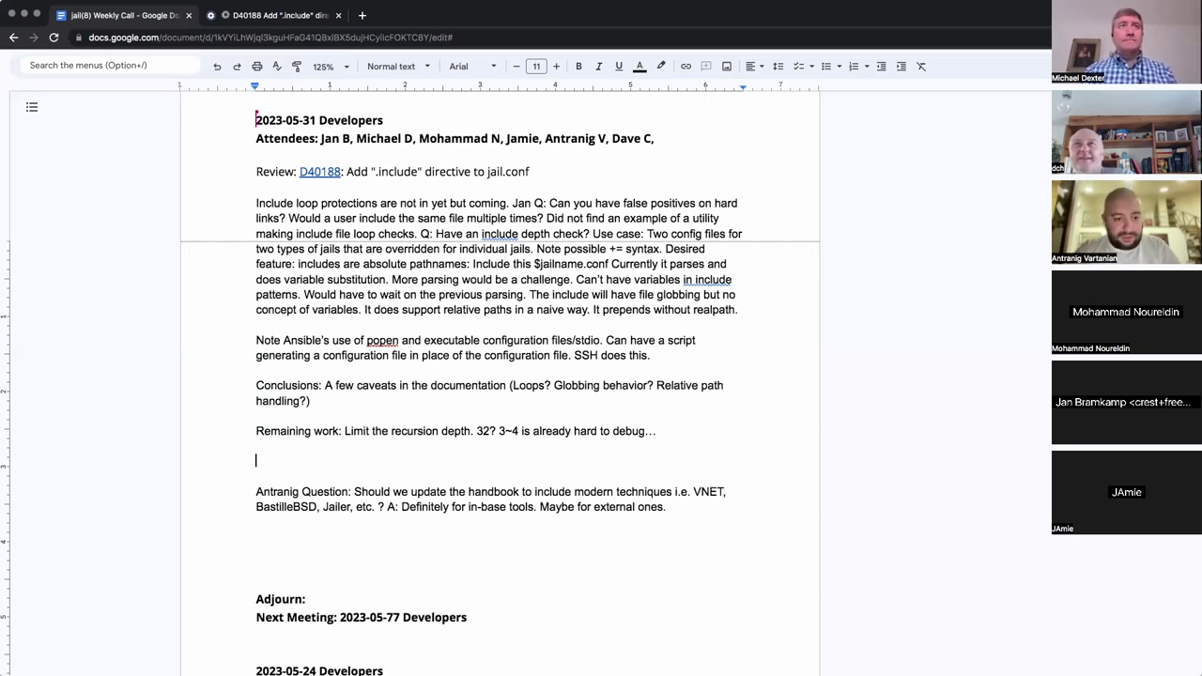
pyautogui.write('Q: Can we have a -T like nginx to show the result')
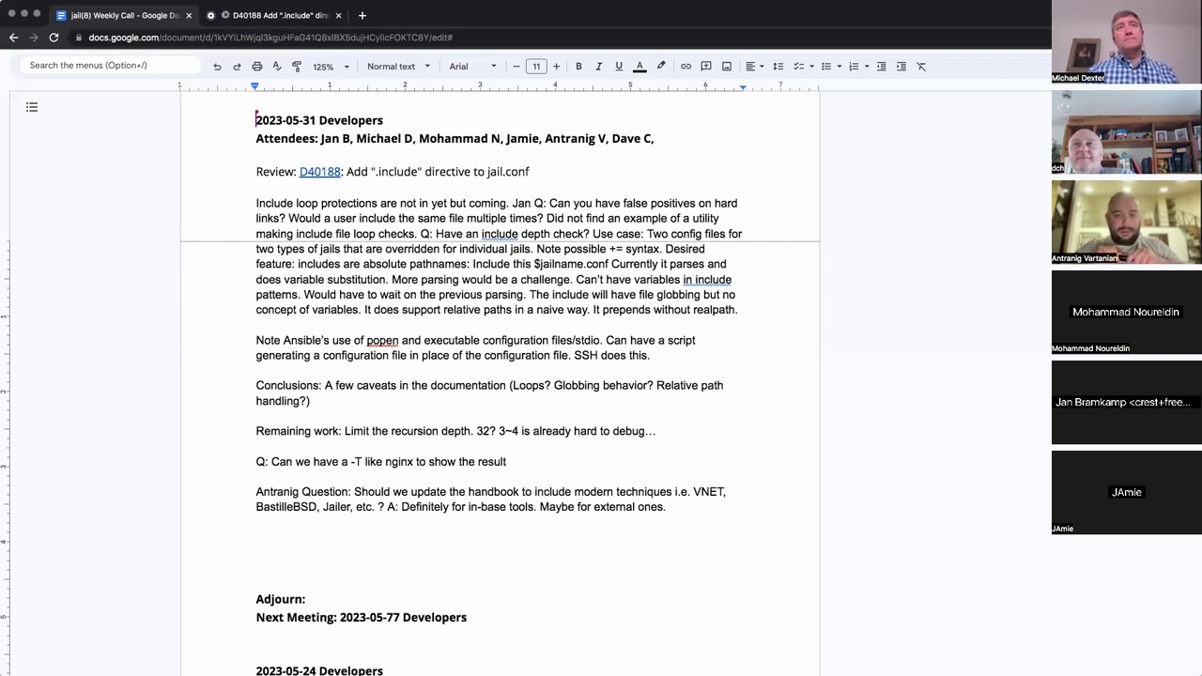
pyautogui.write('ing config after all ')
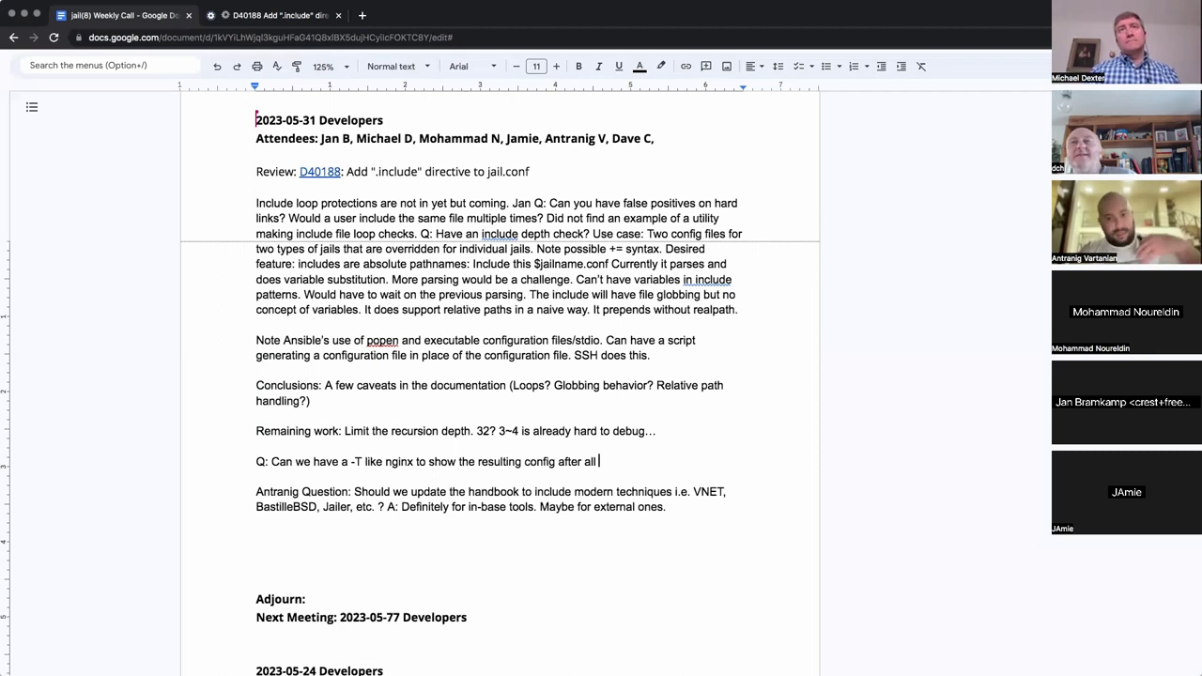
pyautogui.write('includes.')
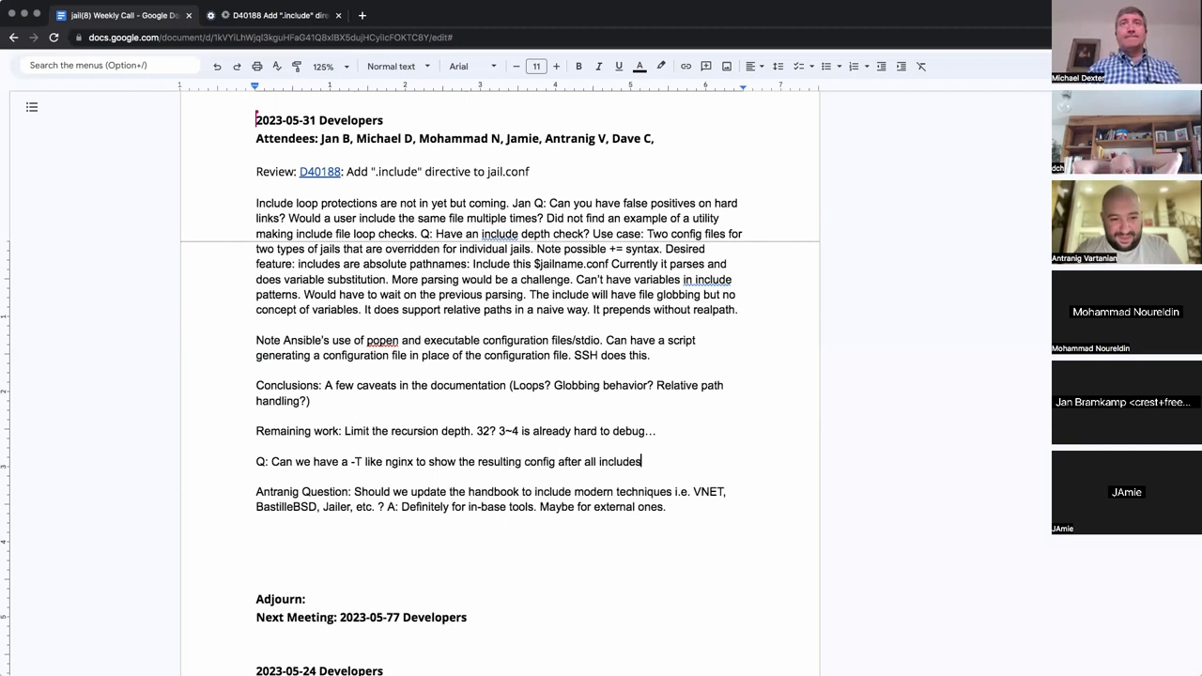
pyautogui.press('BackSpace')
pyautogui.write('?')
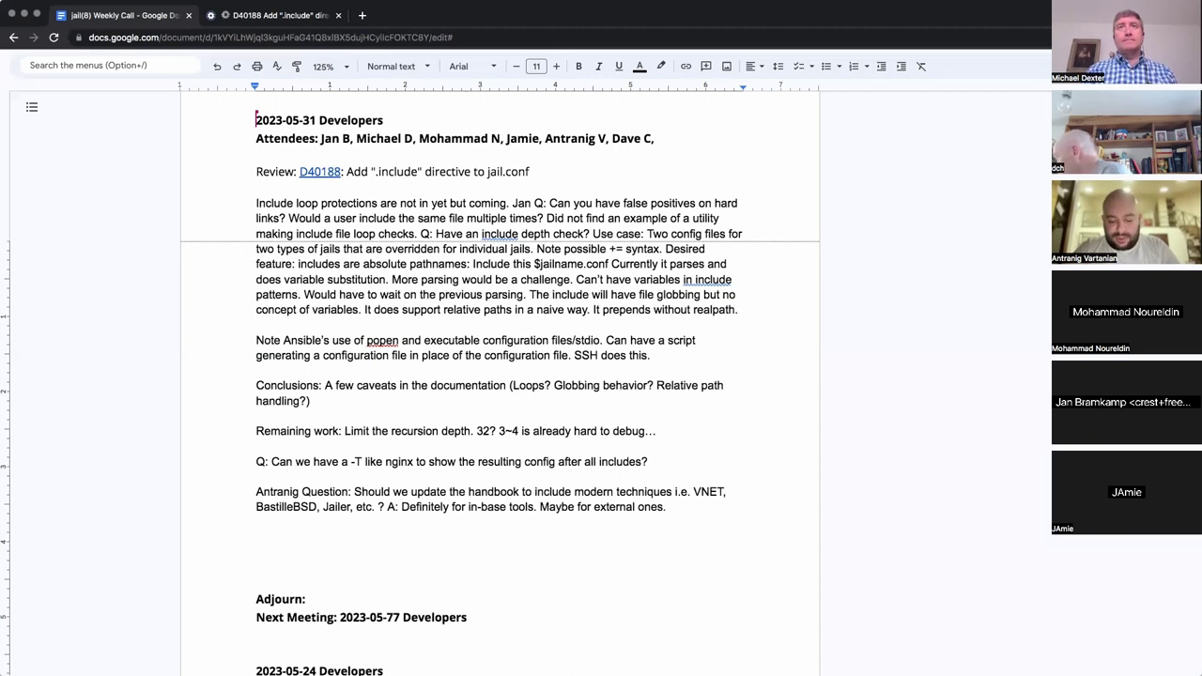
# Add the answer 'A: After the merge.' after the -T question and open a new line below
pyautogui.write('A: After the merge.')
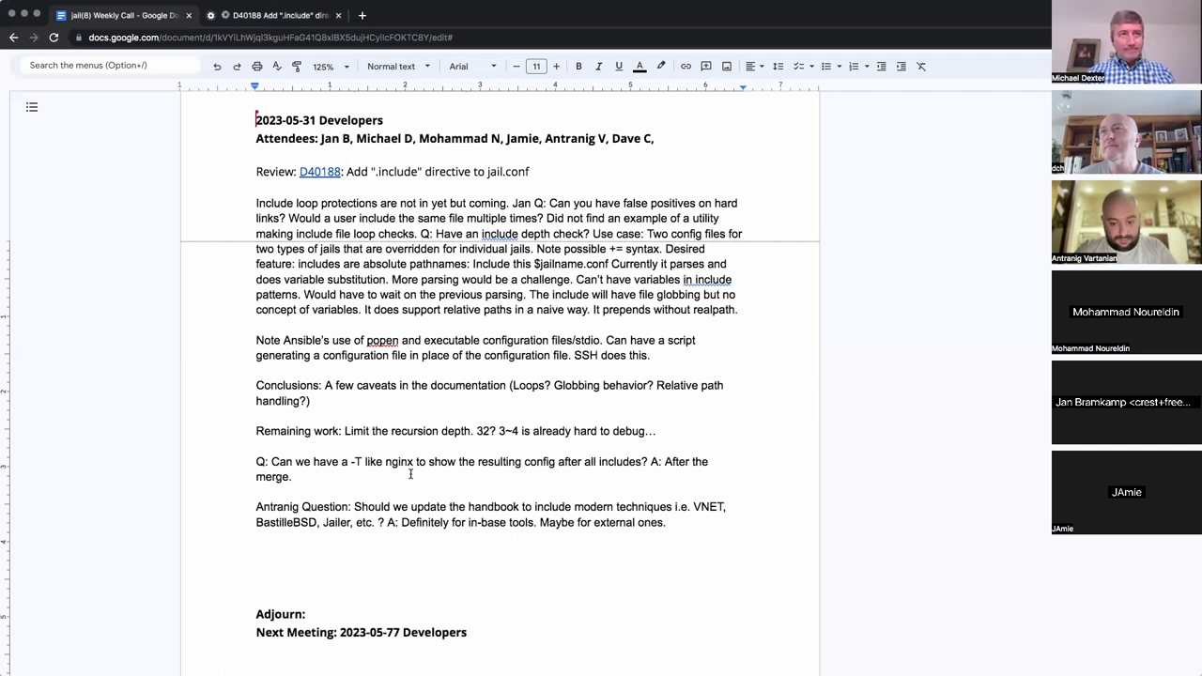
pyautogui.press('Down')
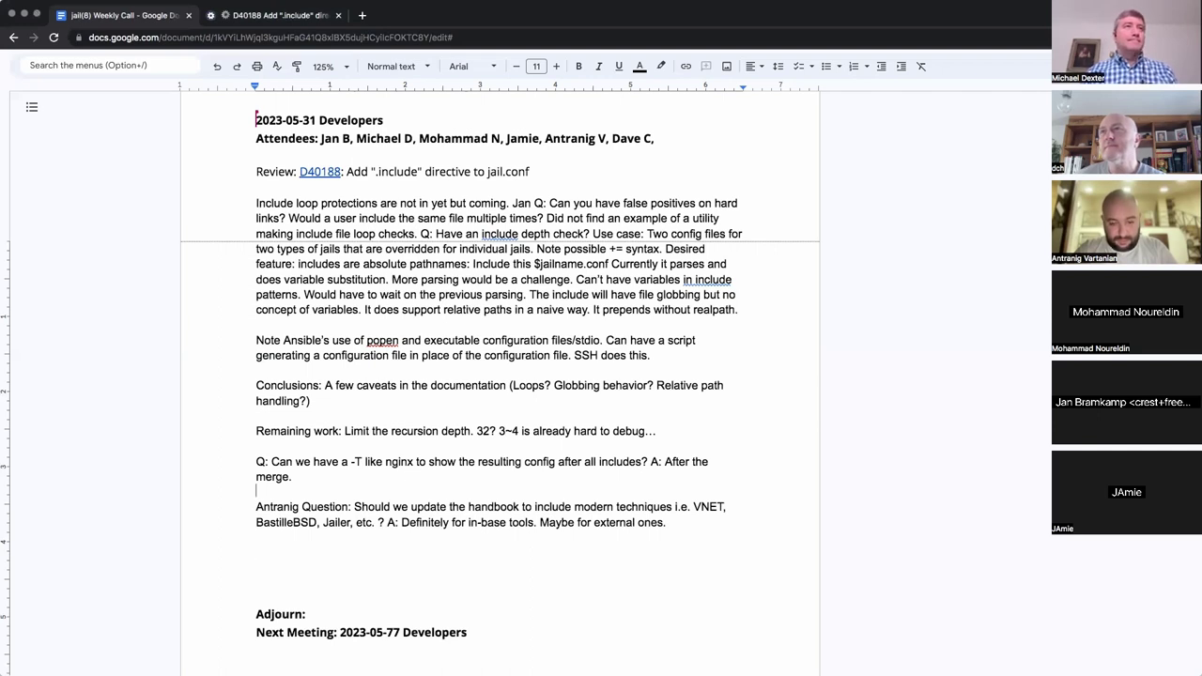
pyautogui.press('Return')
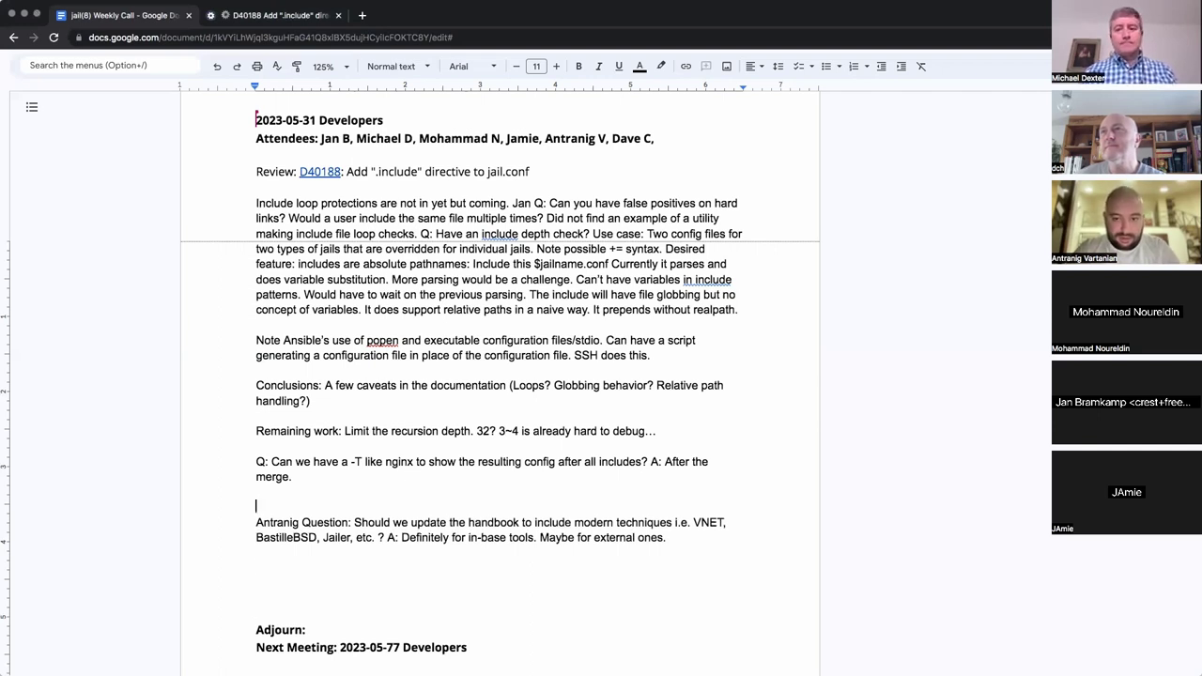
# Add 'The 14.0R Release Schedule', link 'Release Schedule' to the 14.0R schedule URL, and open it
pyautogui.write('The 14.0R Release')
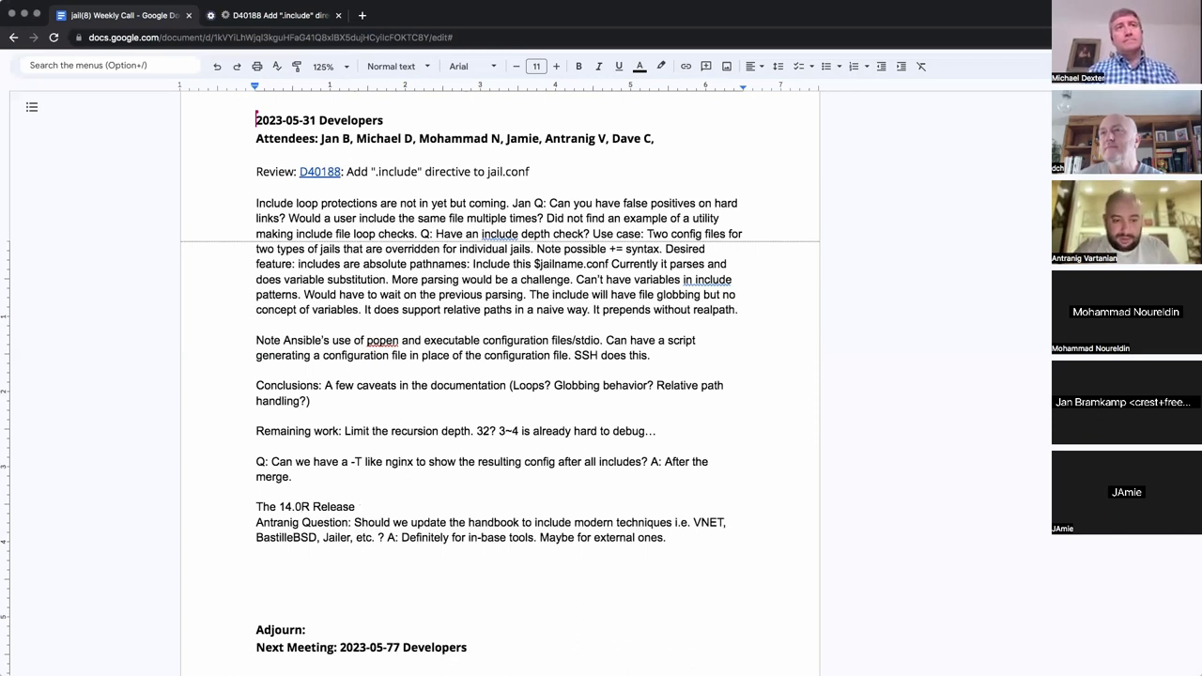
pyautogui.write(' Schedul')
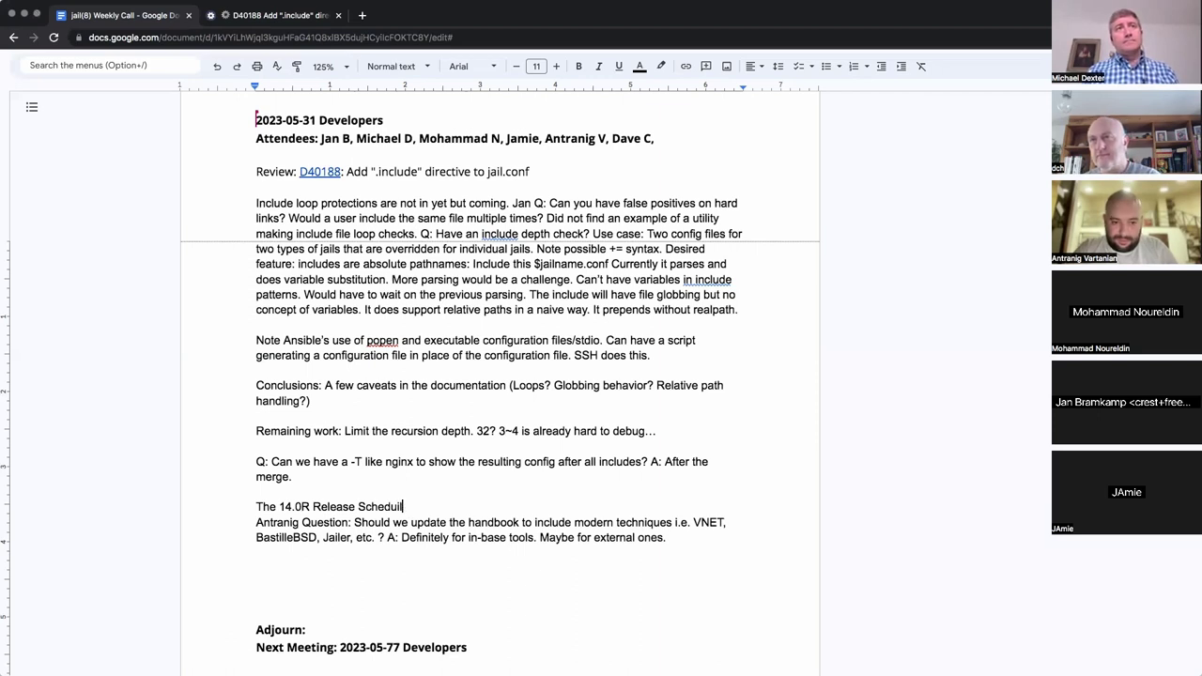
pyautogui.write('e')
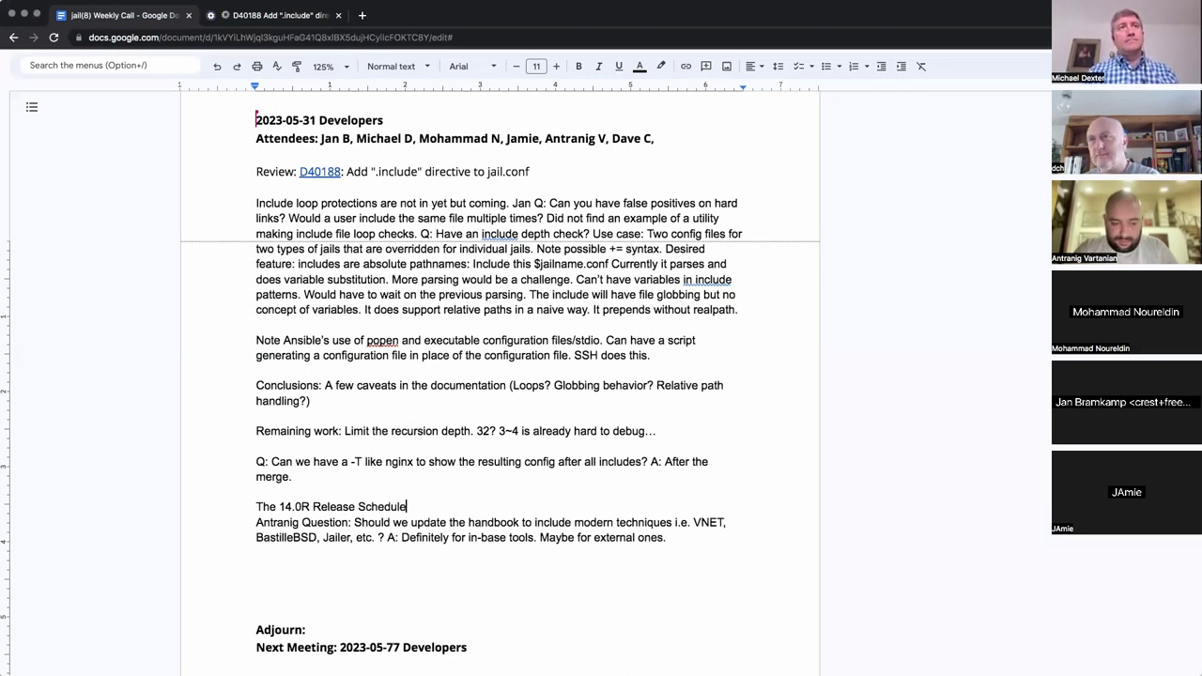
pyautogui.press('Return')
pyautogui.moveTo(314, 506); pyautogui.dragTo(407, 505)
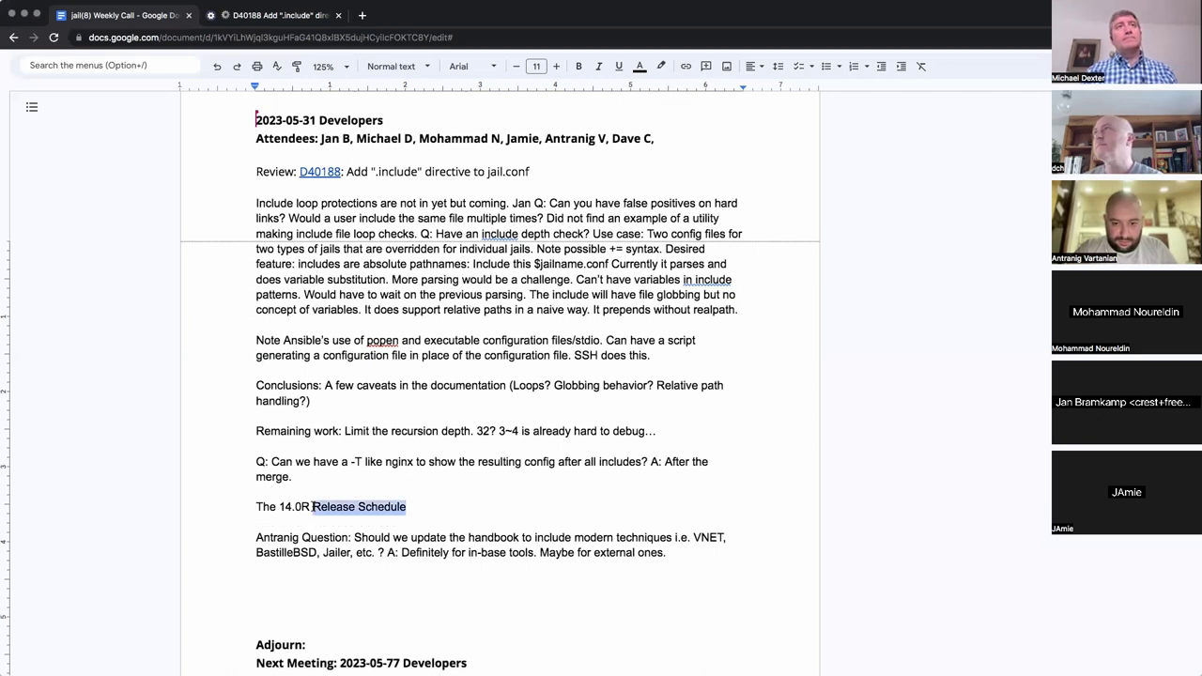
pyautogui.press('super+k')
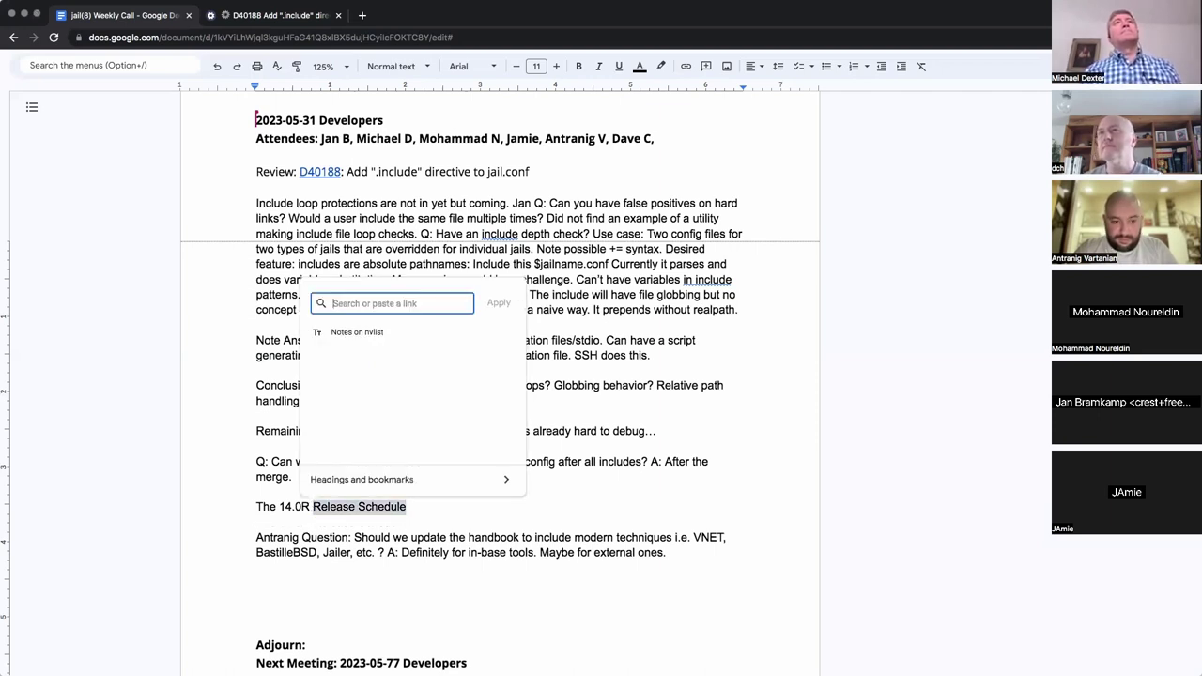
pyautogui.press('Escape')
pyautogui.write('https://www.freebsd.org/releases/14.0R/schedule/')
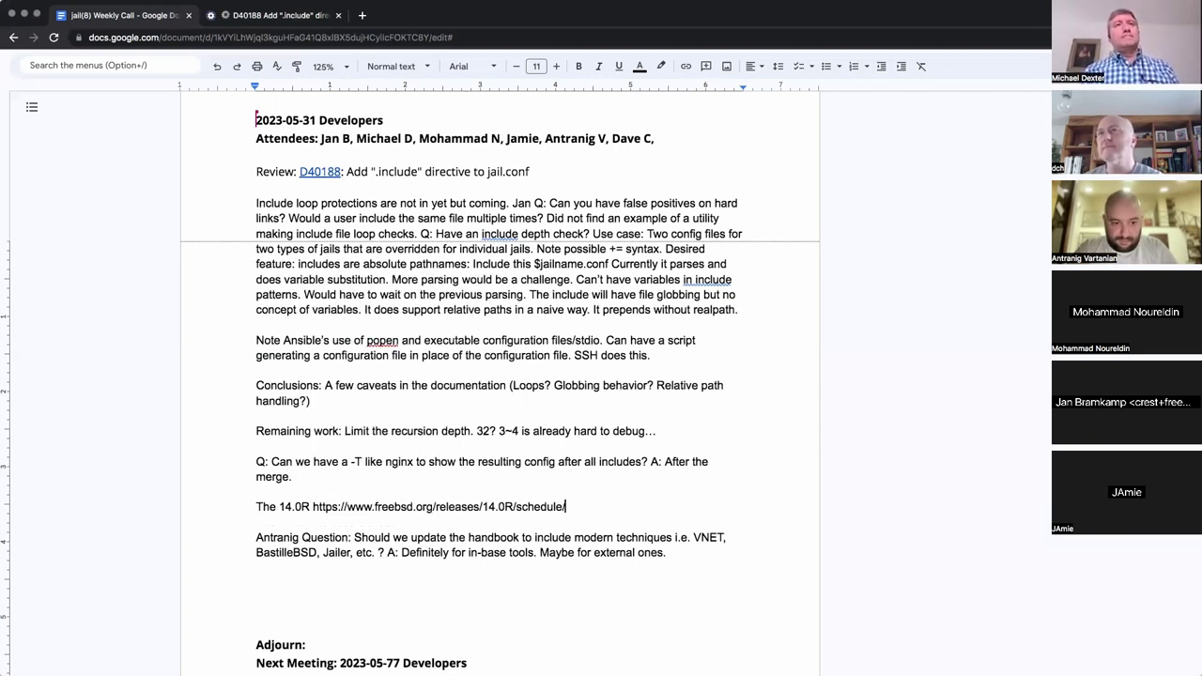
pyautogui.press('super+z')
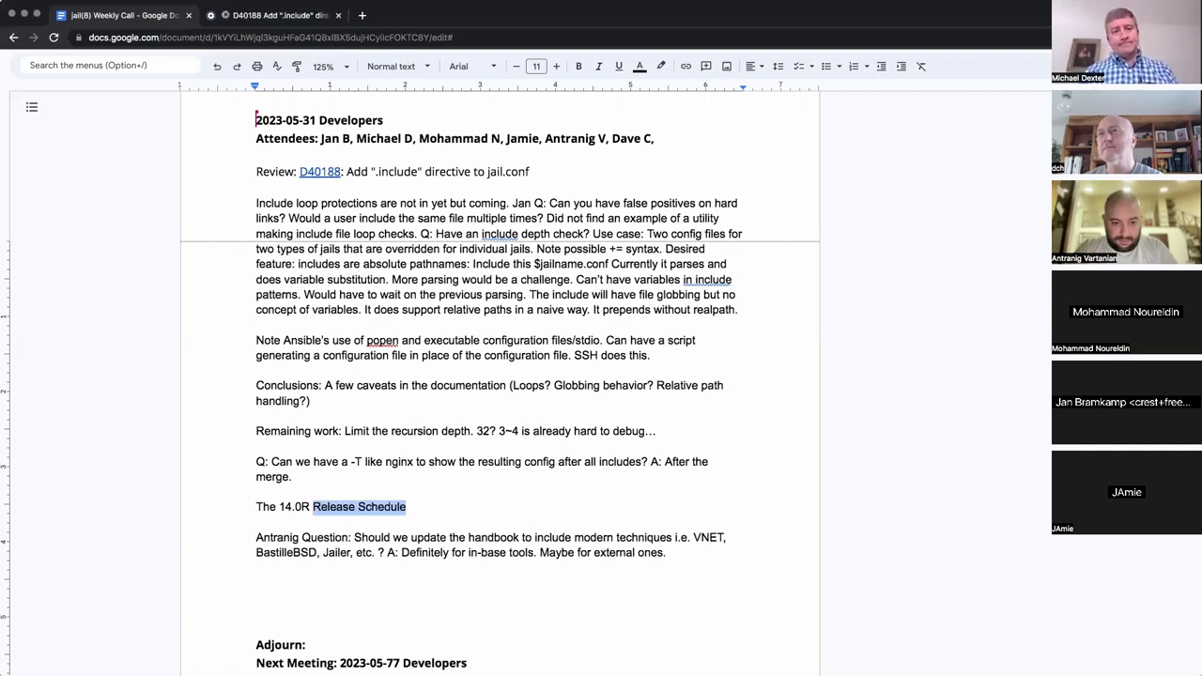
pyautogui.press('super+k')
pyautogui.write('https://www.freebsd.org/releases/14.0R/schedule/')
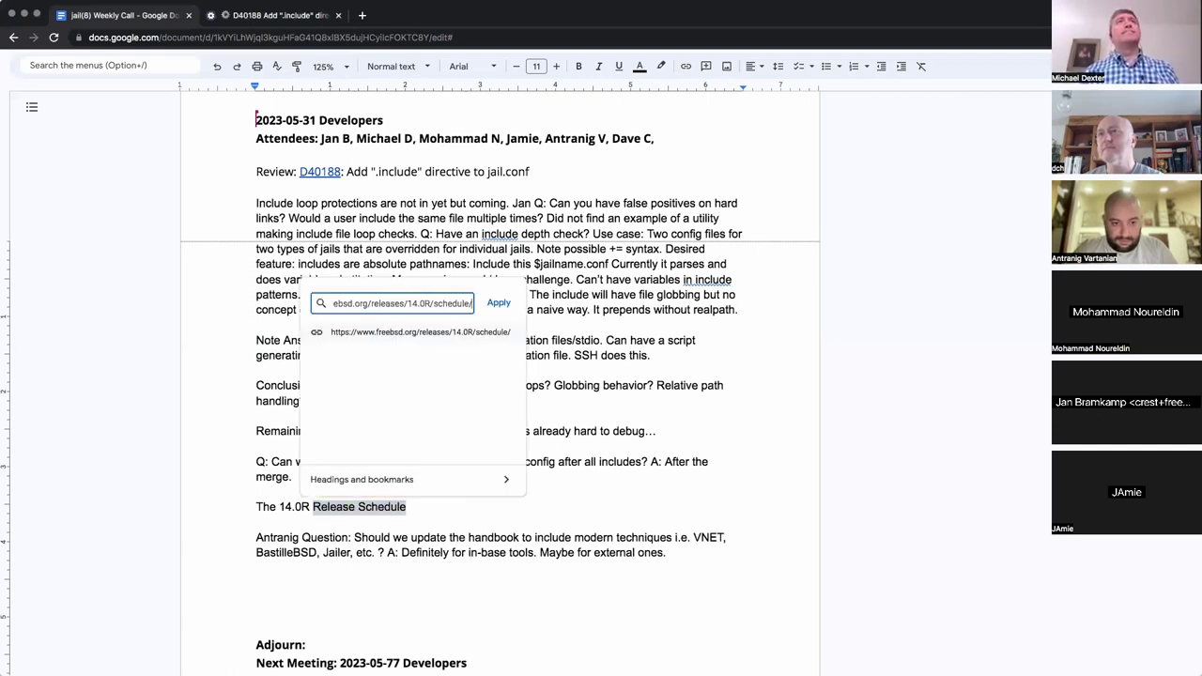
pyautogui.press('Return')
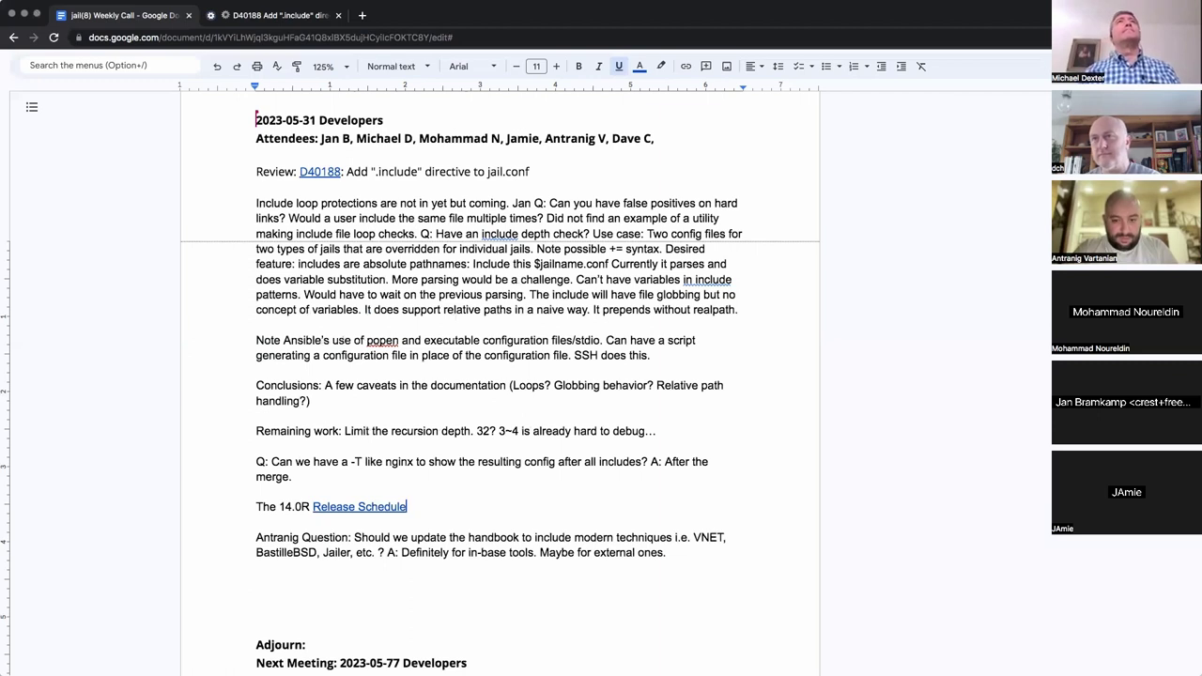
pyautogui.hotkey('alt', 'Return')
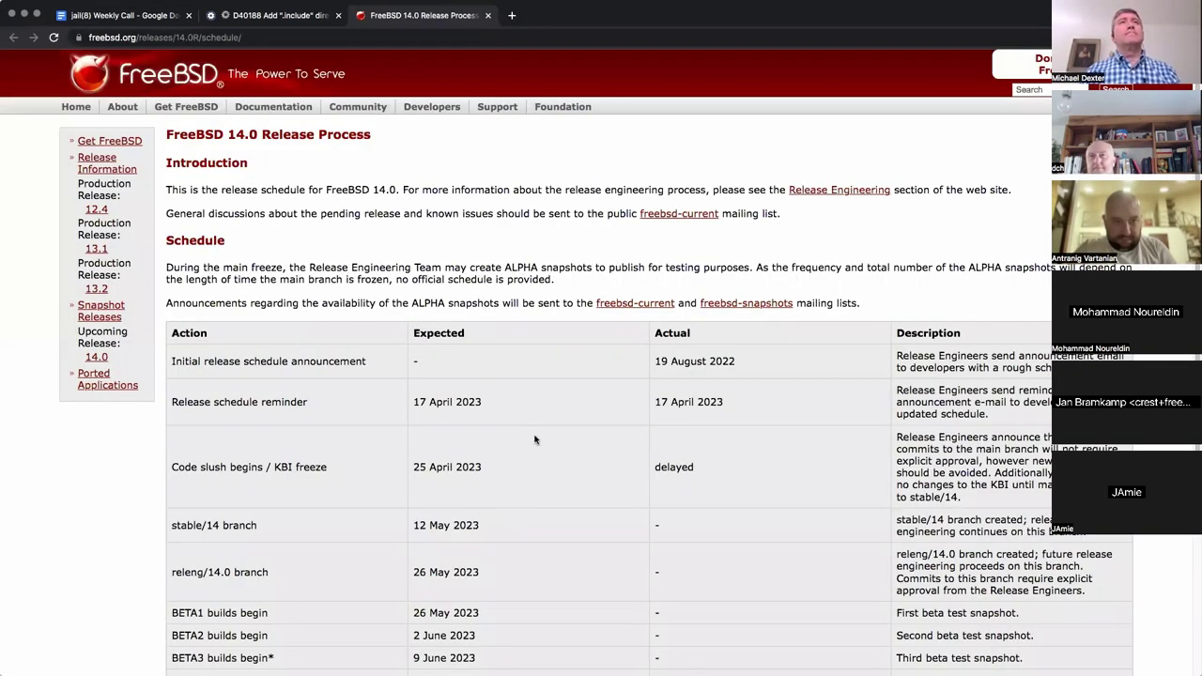
# Scroll through the FreeBSD 14.0 release schedule, then return to the jail(8) Weekly Call notes
pyautogui.scroll(-3, 687, 554)
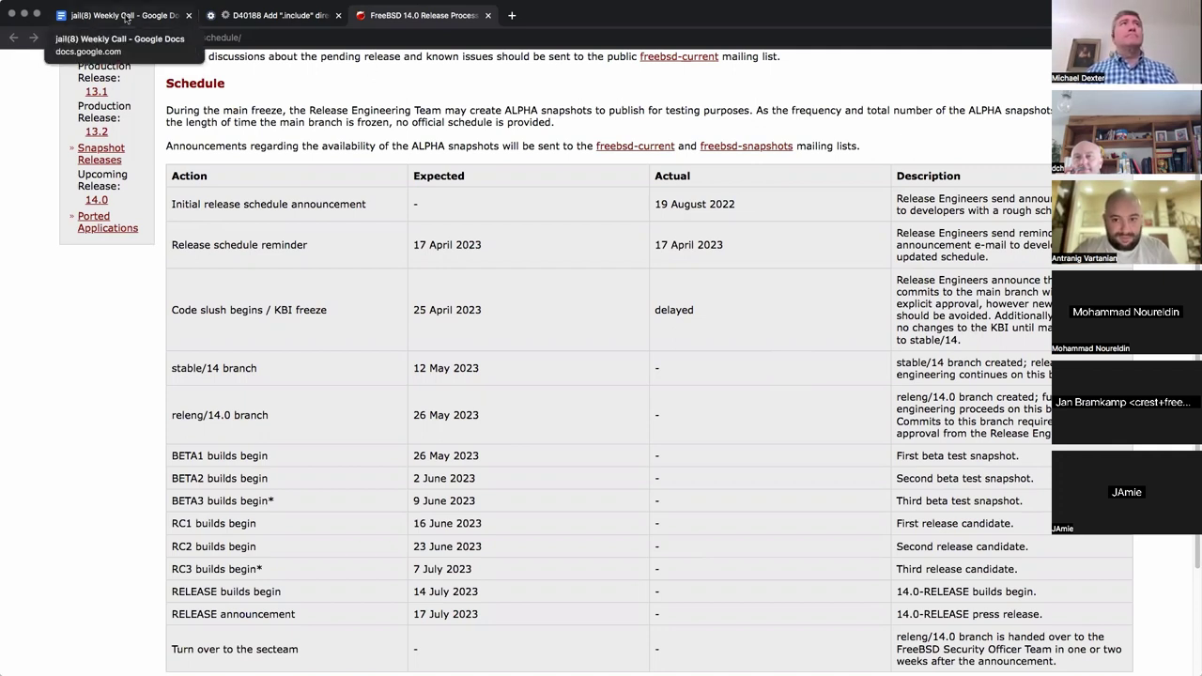
pyautogui.click(126, 18)
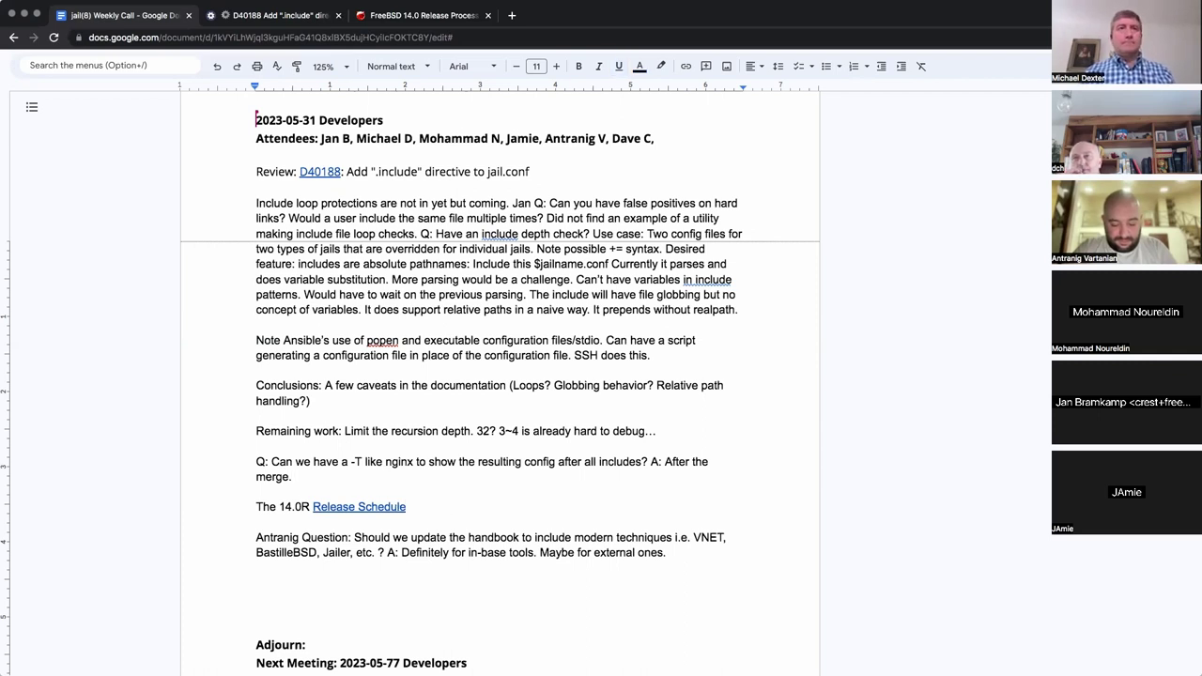
# Type '(Thank you OpenSSL)' after the link and begin an emoji before the closing parenthesis
pyautogui.write('(Thank you OpenSSL')
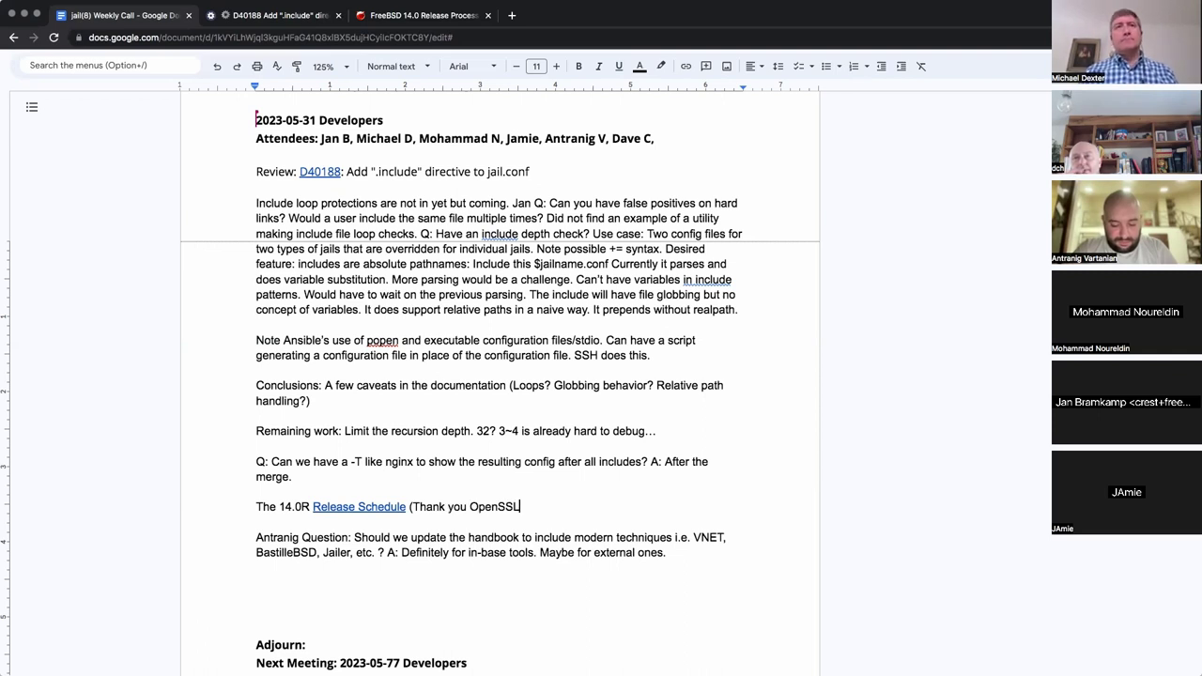
pyautogui.write(')')
pyautogui.press('Left')
pyautogui.write(':|')
pyautogui.press('BackSpace')
pyautogui.press('BackSpace')
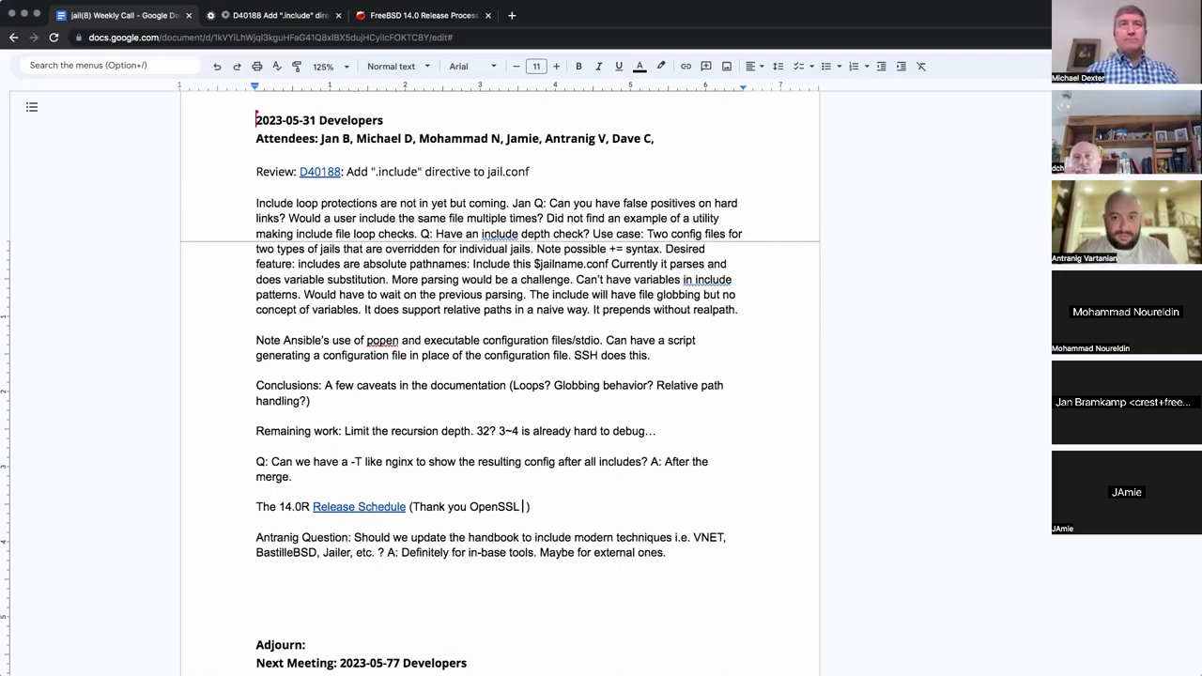
pyautogui.write(':')
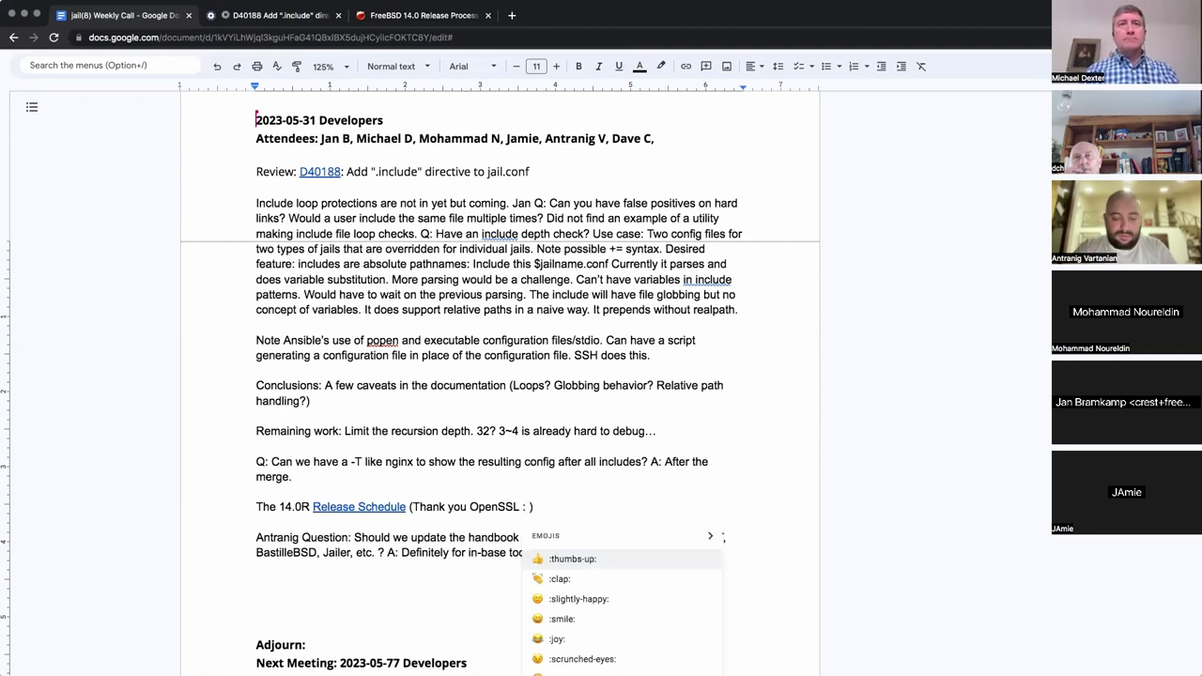
pyautogui.press('Down')
pyautogui.press('Down')
pyautogui.press('Down')
pyautogui.press('Down')
pyautogui.press('Up')
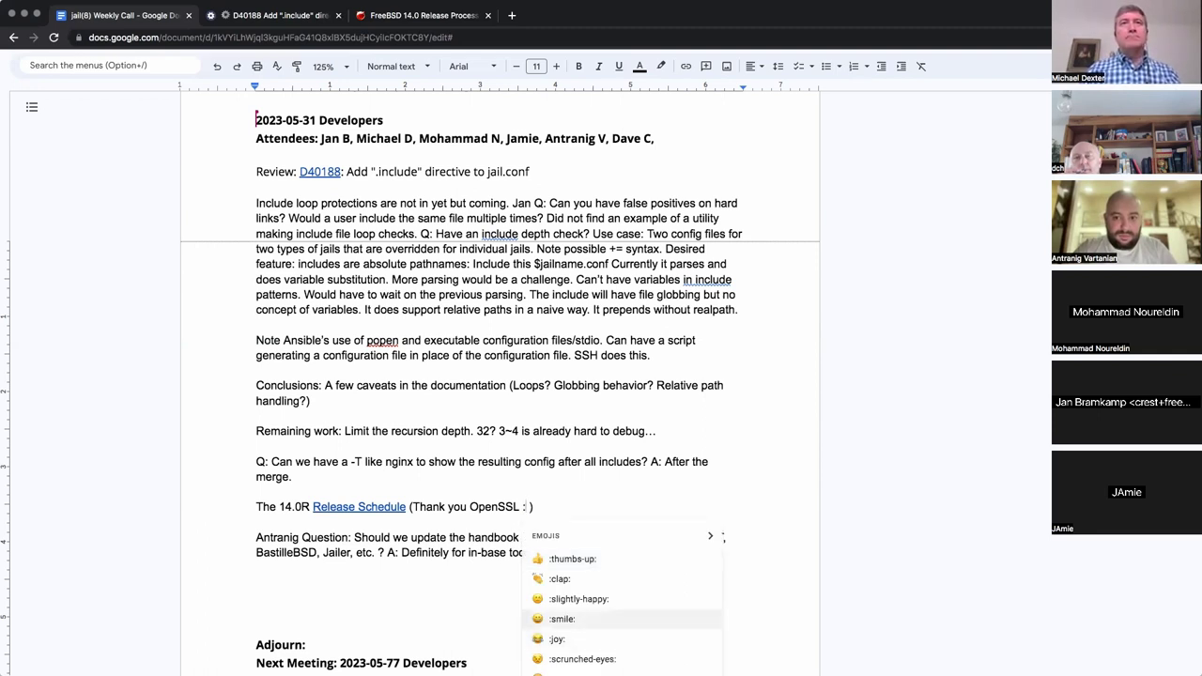
pyautogui.press('Up')
pyautogui.press('Up')
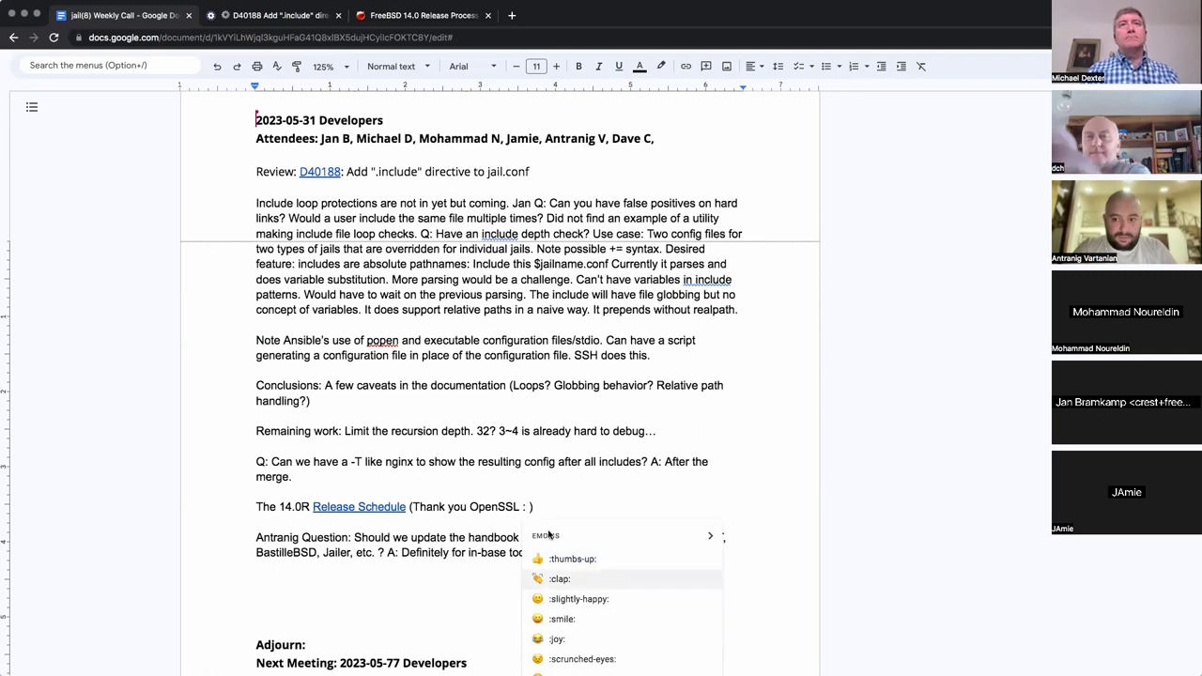
# Insert a smiling emoji from the emoji picker before ')' and add a blank line below
pyautogui.click(710, 534)
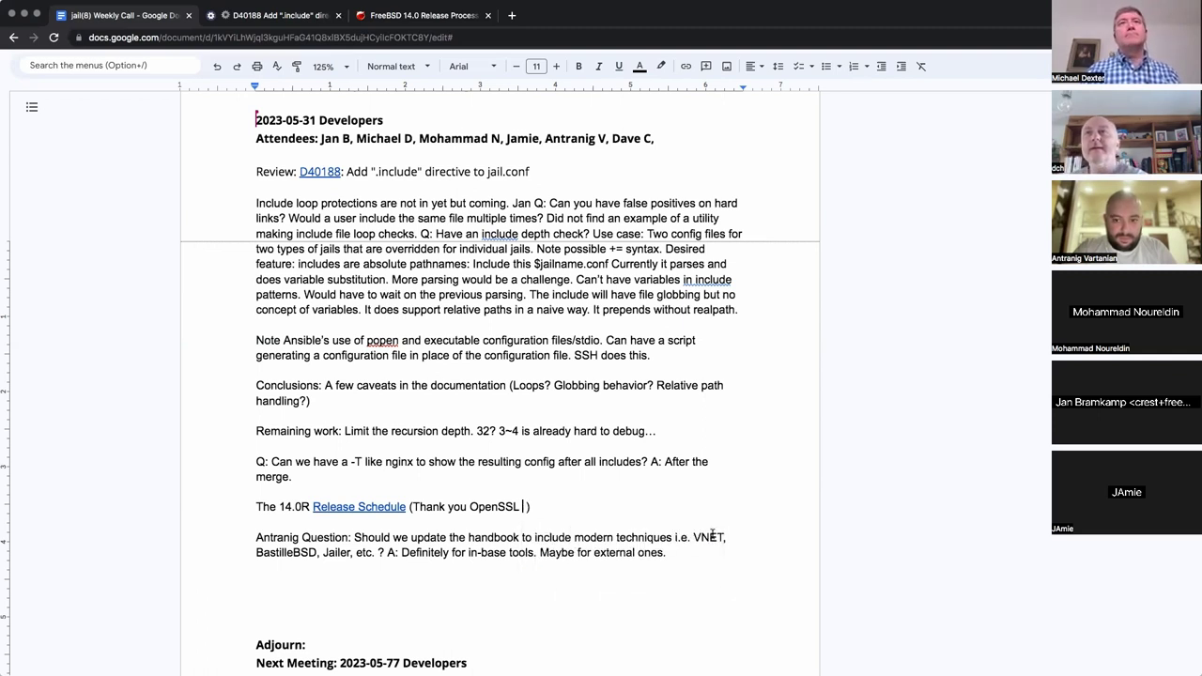
pyautogui.scroll(-1, 634, 641)
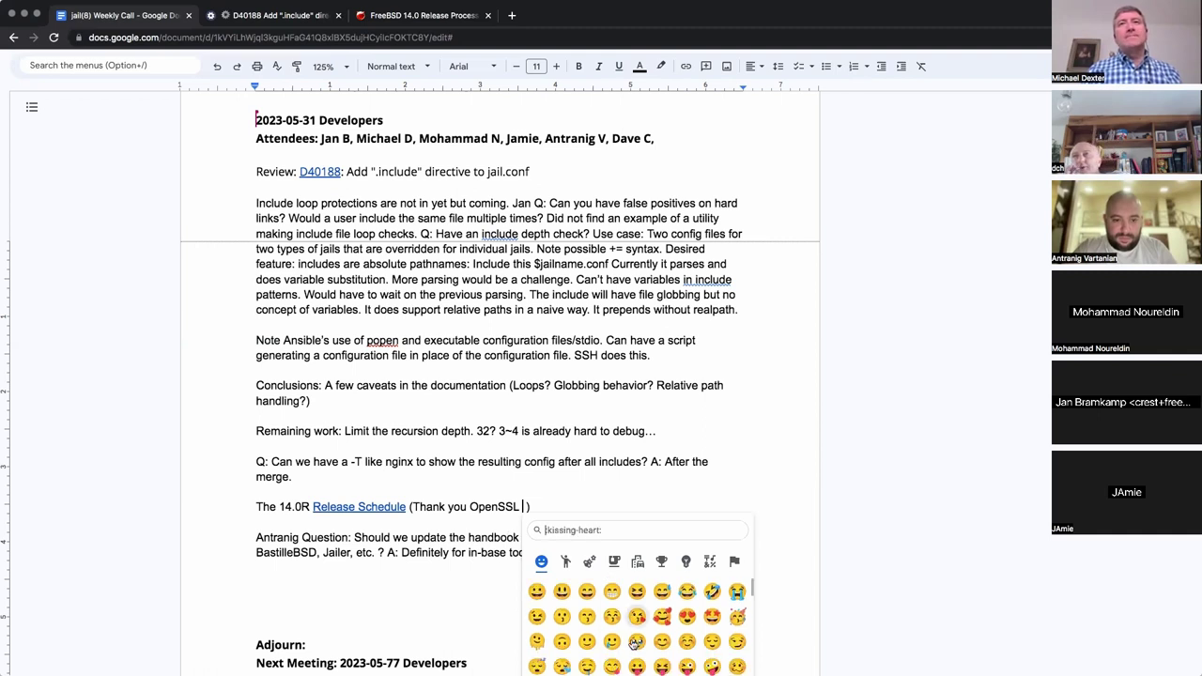
pyautogui.scroll(-1, 637, 639)
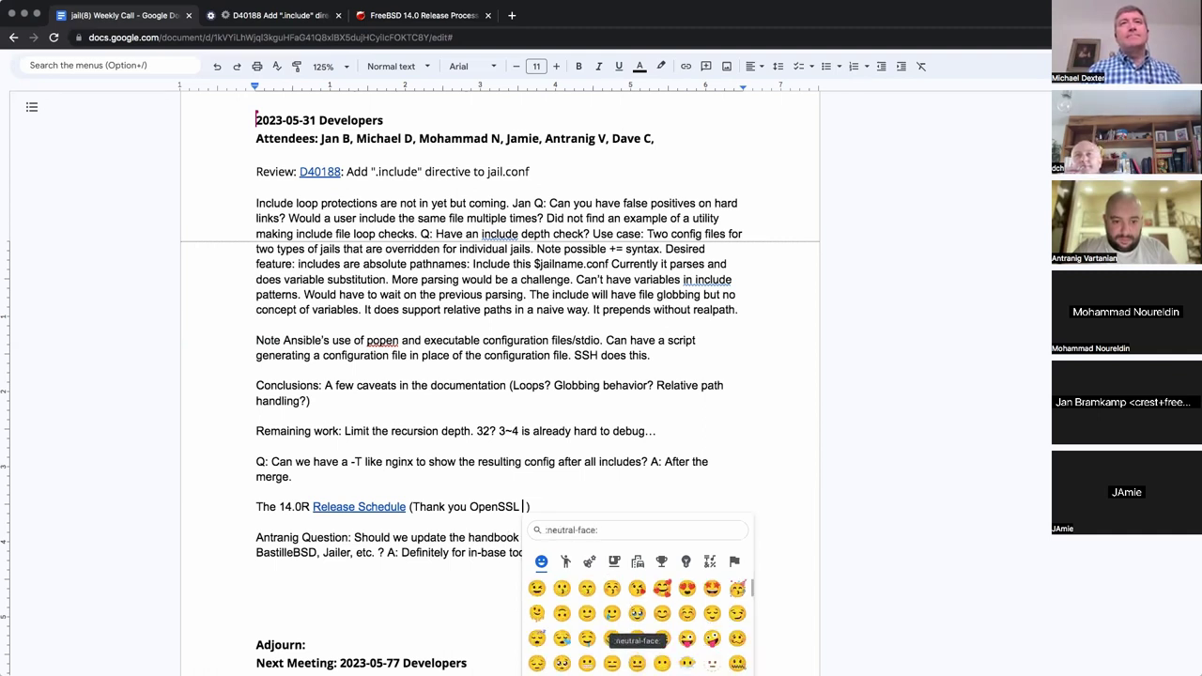
pyautogui.click(636, 640)
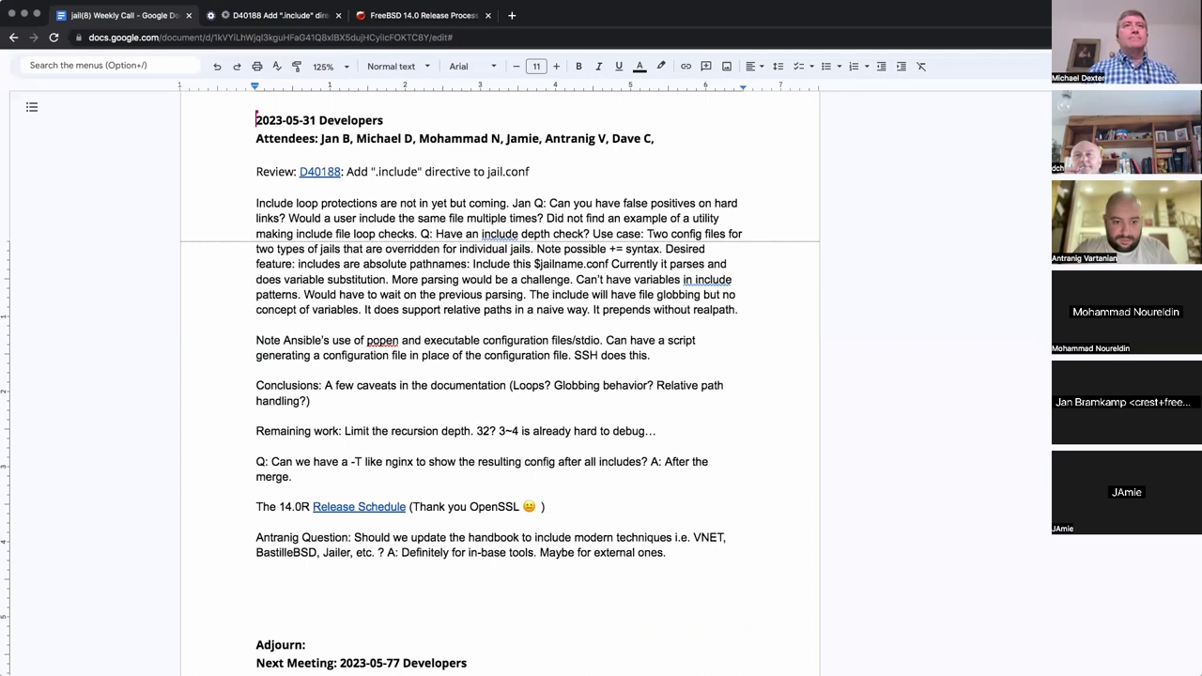
pyautogui.press('Delete')
pyautogui.press('Down')
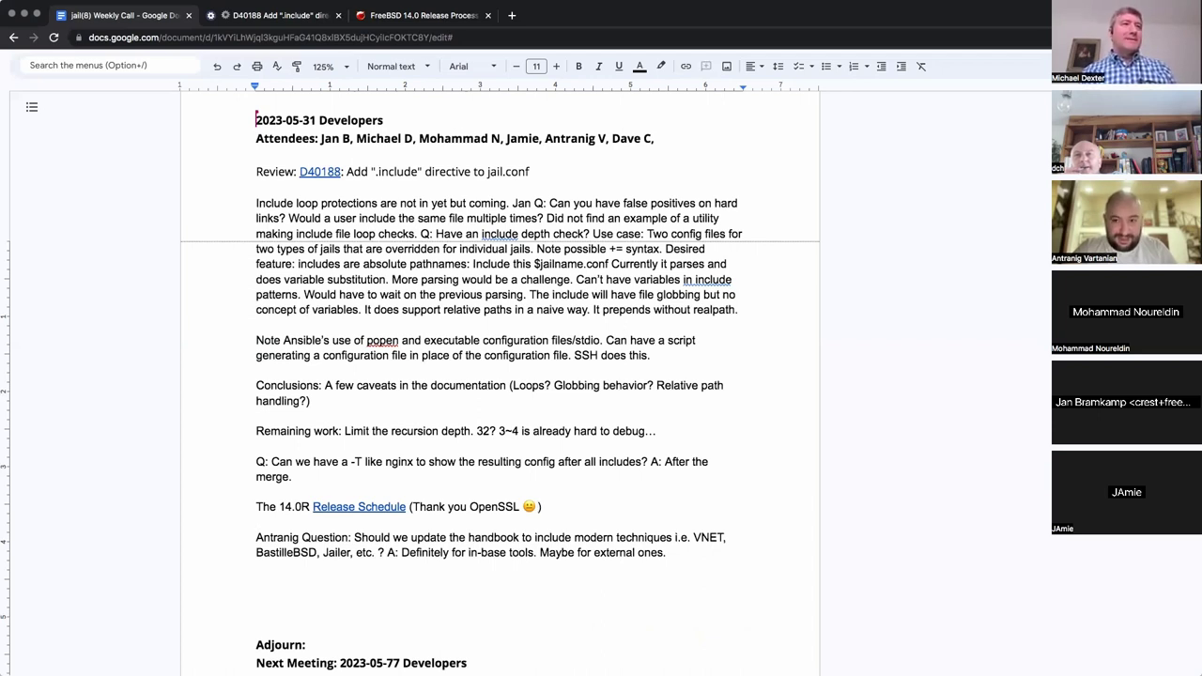
pyautogui.press('Return')
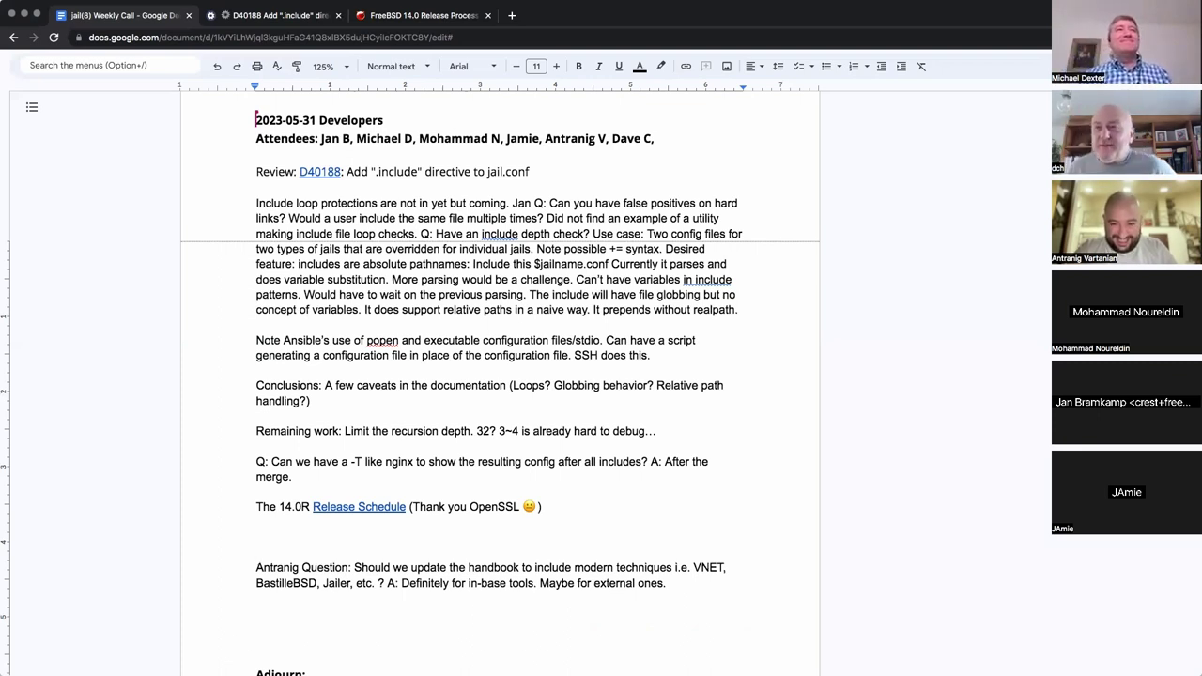
# Delete the extra blank line above the Antranig question and move to the end of its answer
pyautogui.press('BackSpace')
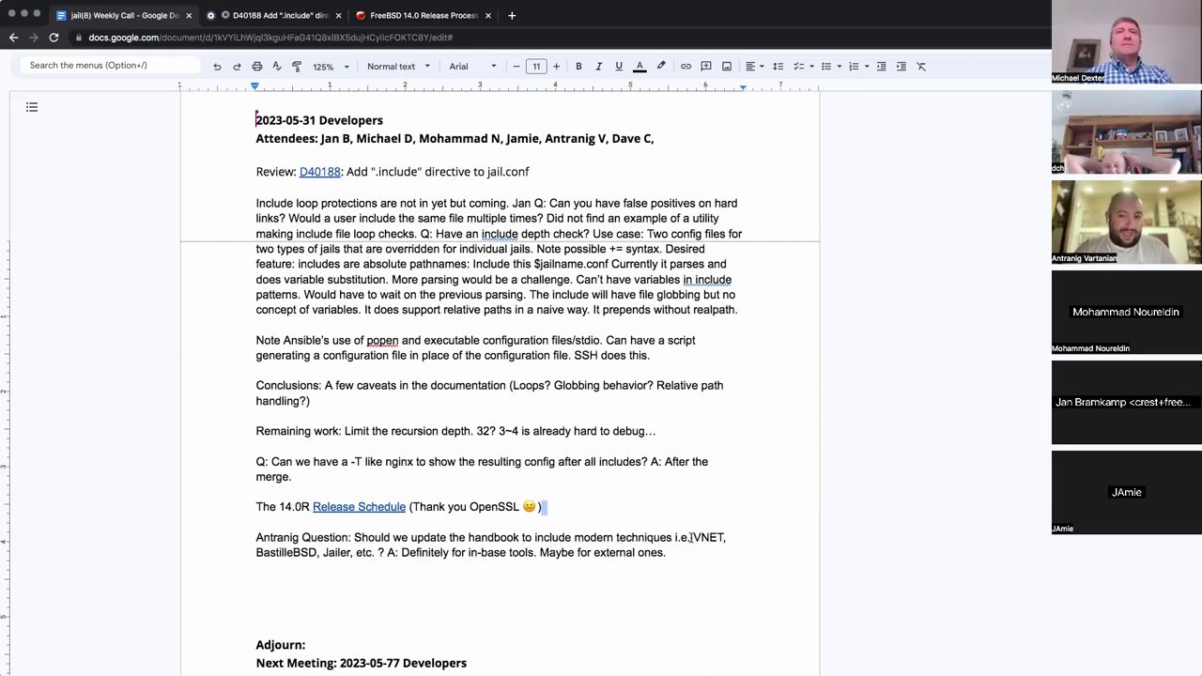
pyautogui.click(687, 552)
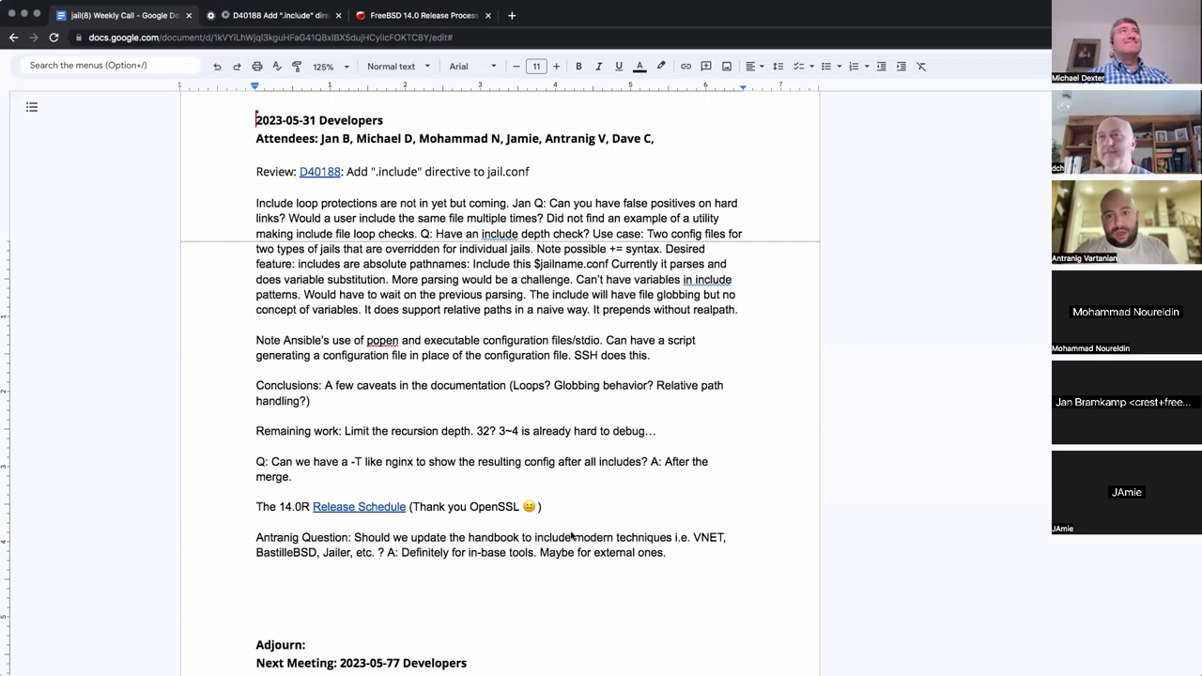
# Search for 'freebsd jail handbook' in a new incognito tab
pyautogui.press('super+t')
pyautogui.write('freebsd jail')
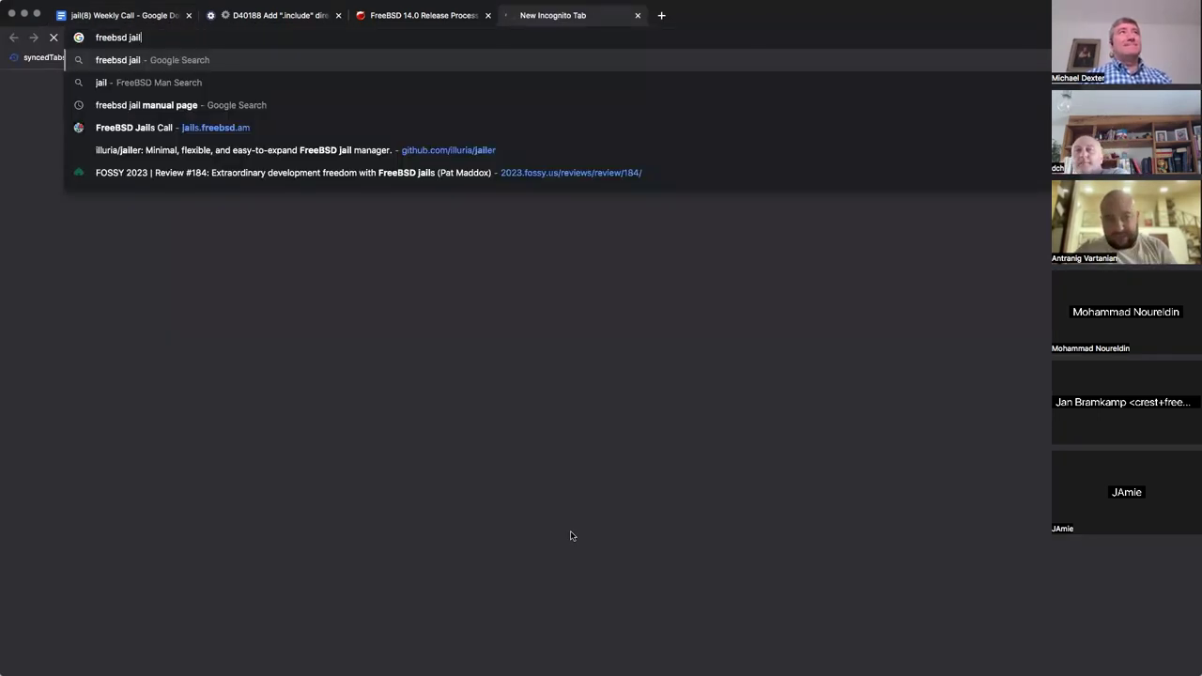
pyautogui.write(' handbook')
pyautogui.press('Return')
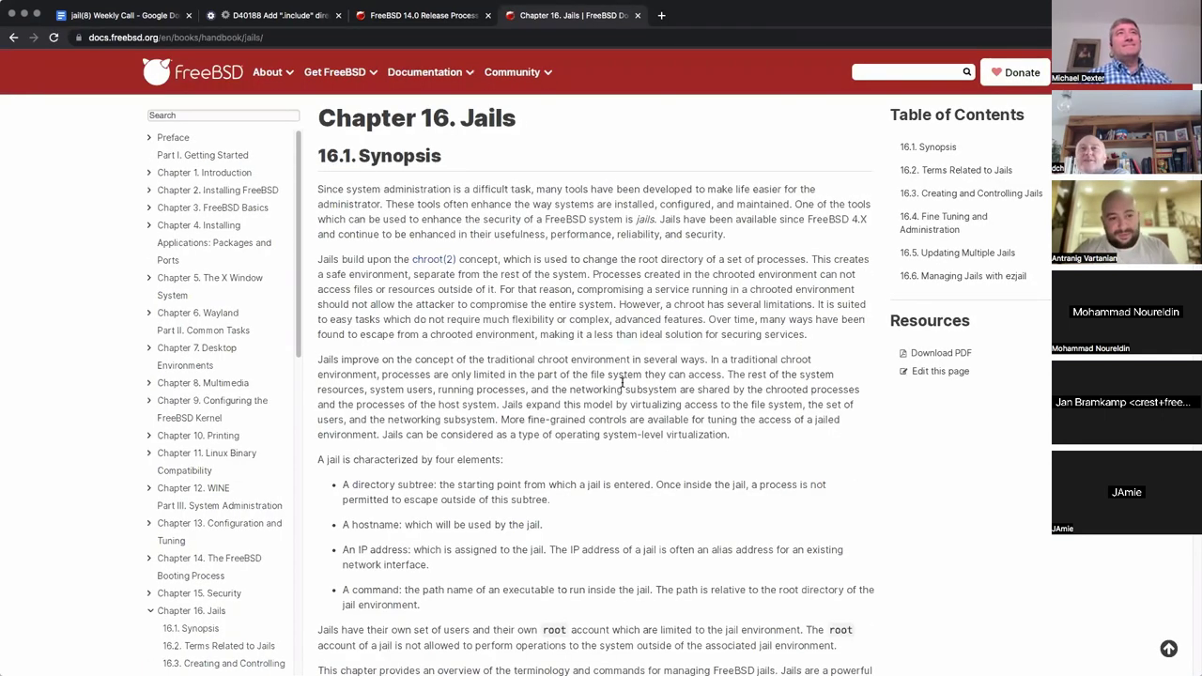
# Scroll down the Chapter 16 Jails page to sections 16.4.2 and 16.4.3
pyautogui.scroll(-1, 622, 380)
pyautogui.scroll(-1, 621, 382)
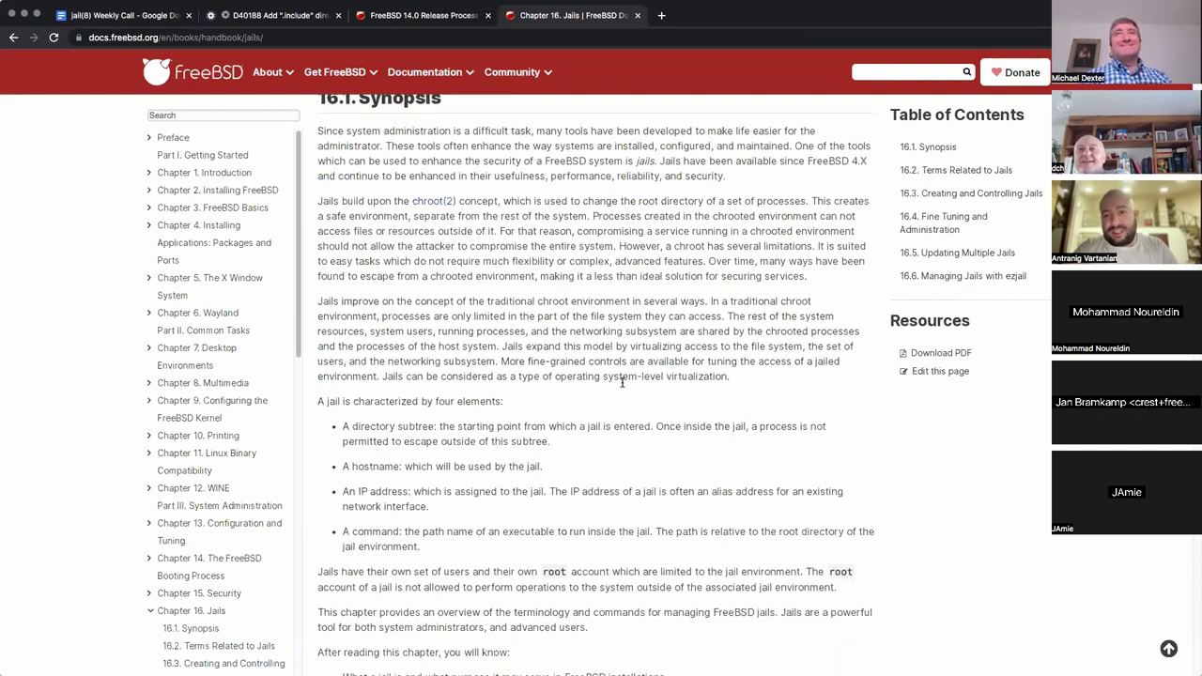
pyautogui.scroll(-4, 621, 385)
pyautogui.scroll(-3, 622, 385)
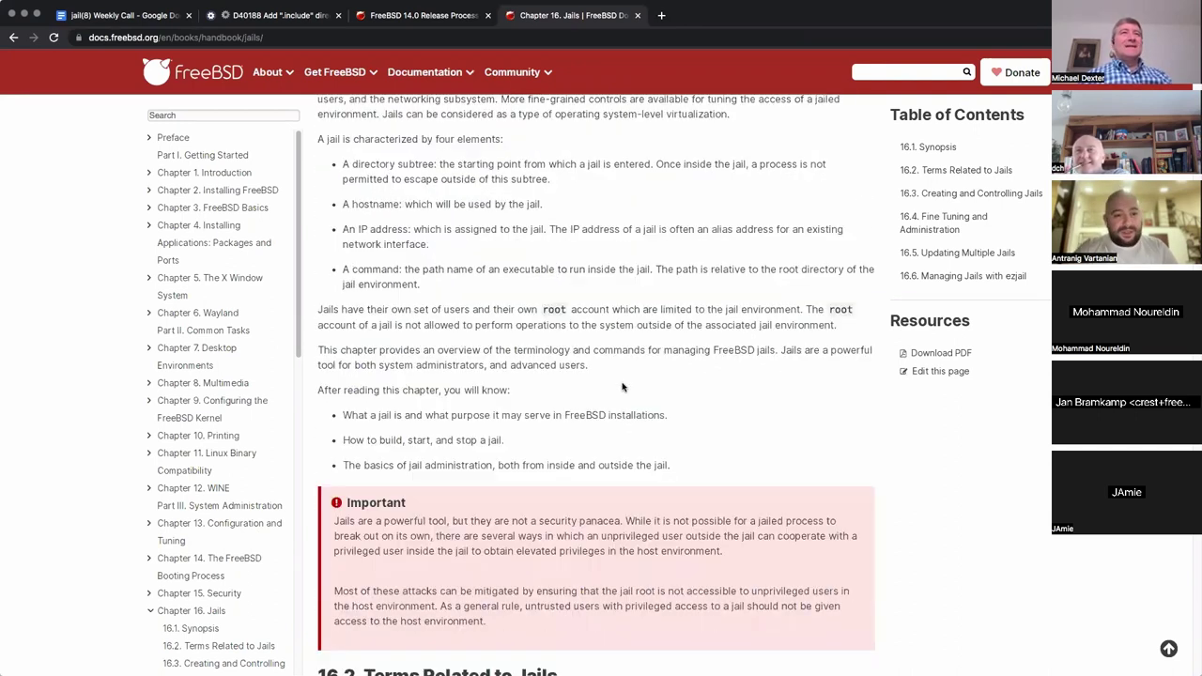
pyautogui.scroll(-5, 621, 384)
pyautogui.scroll(-2, 621, 385)
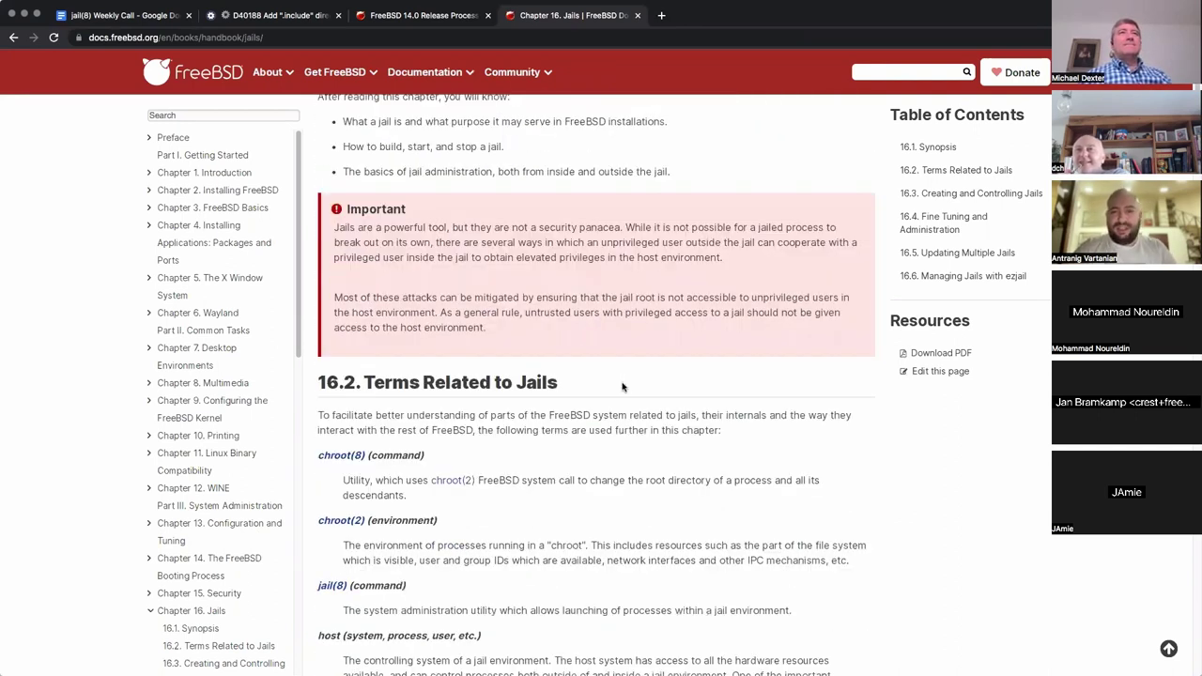
pyautogui.scroll(-1, 621, 384)
pyautogui.scroll(-1, 622, 385)
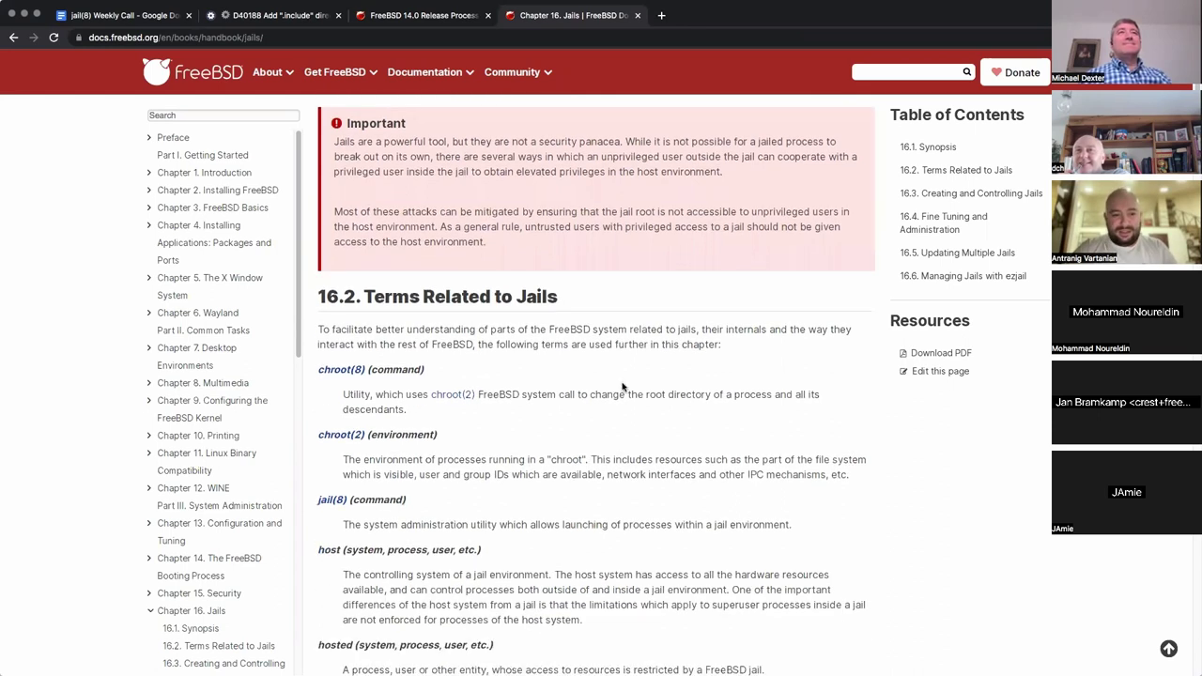
pyautogui.scroll(-4, 622, 384)
pyautogui.scroll(-6, 622, 383)
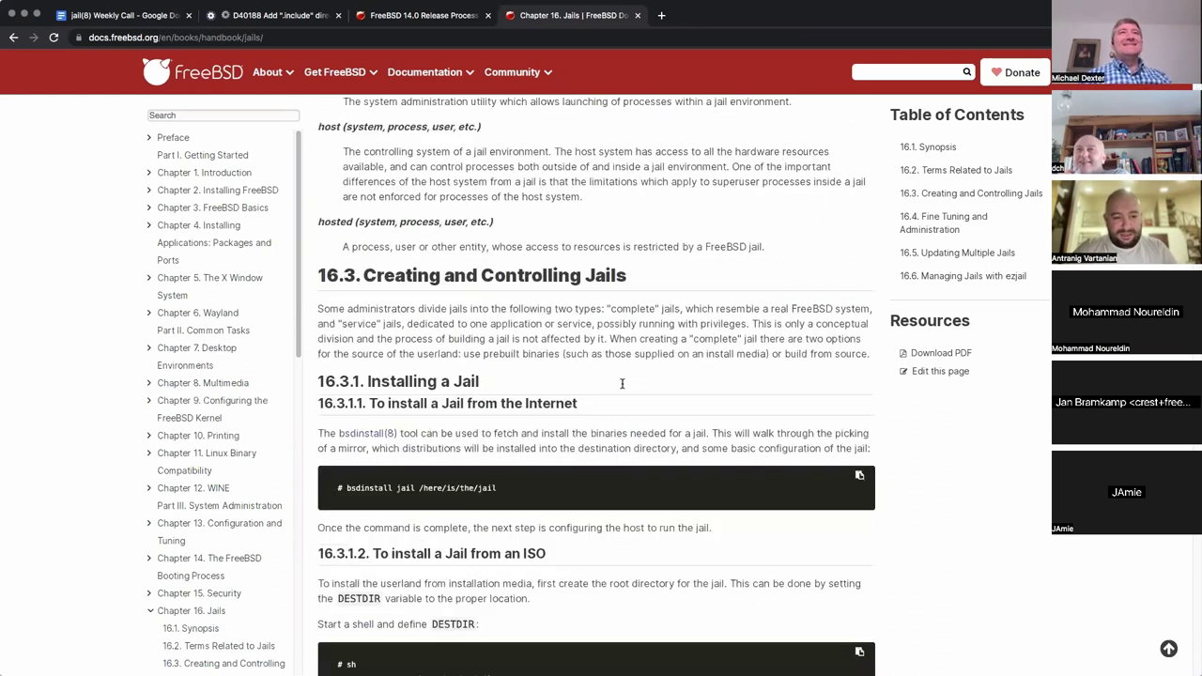
pyautogui.scroll(-3, 622, 384)
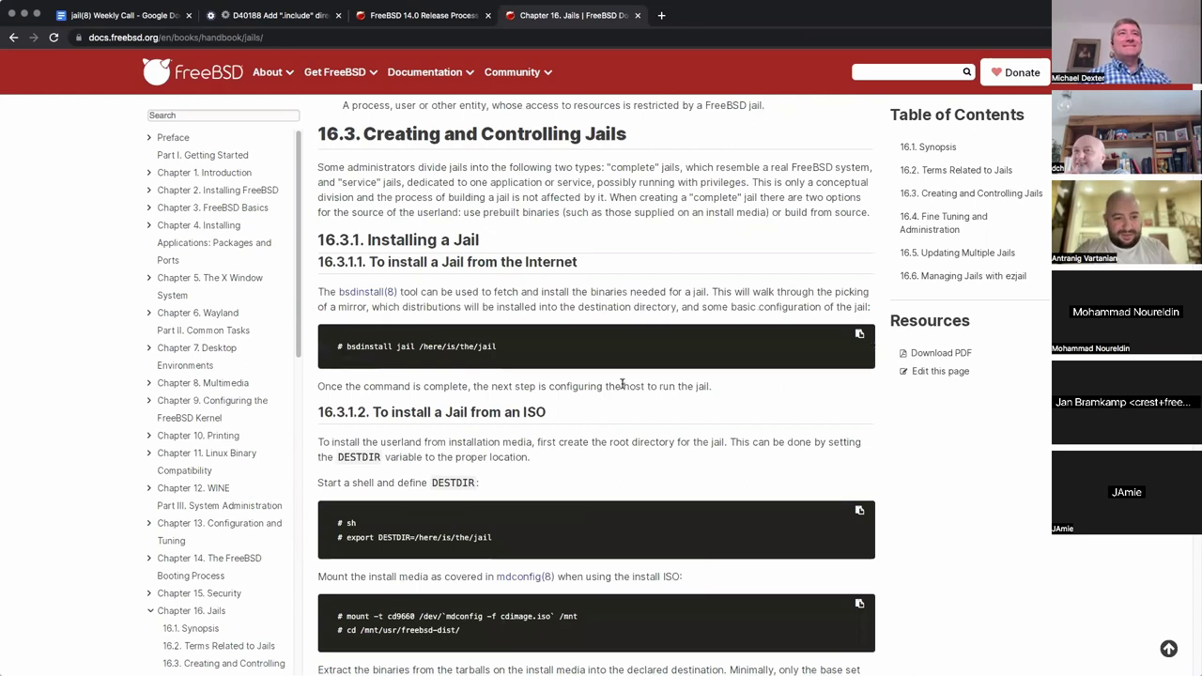
pyautogui.scroll(-5, 621, 385)
pyautogui.scroll(-4, 621, 386)
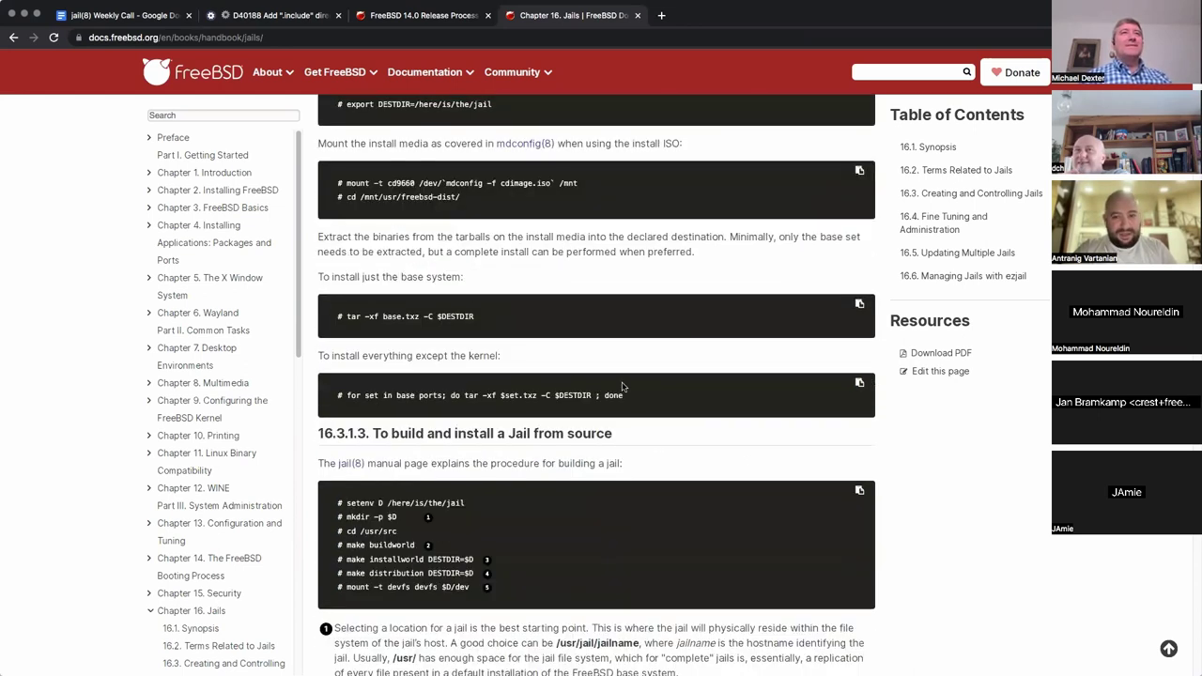
pyautogui.scroll(-1, 622, 386)
pyautogui.scroll(-3, 621, 386)
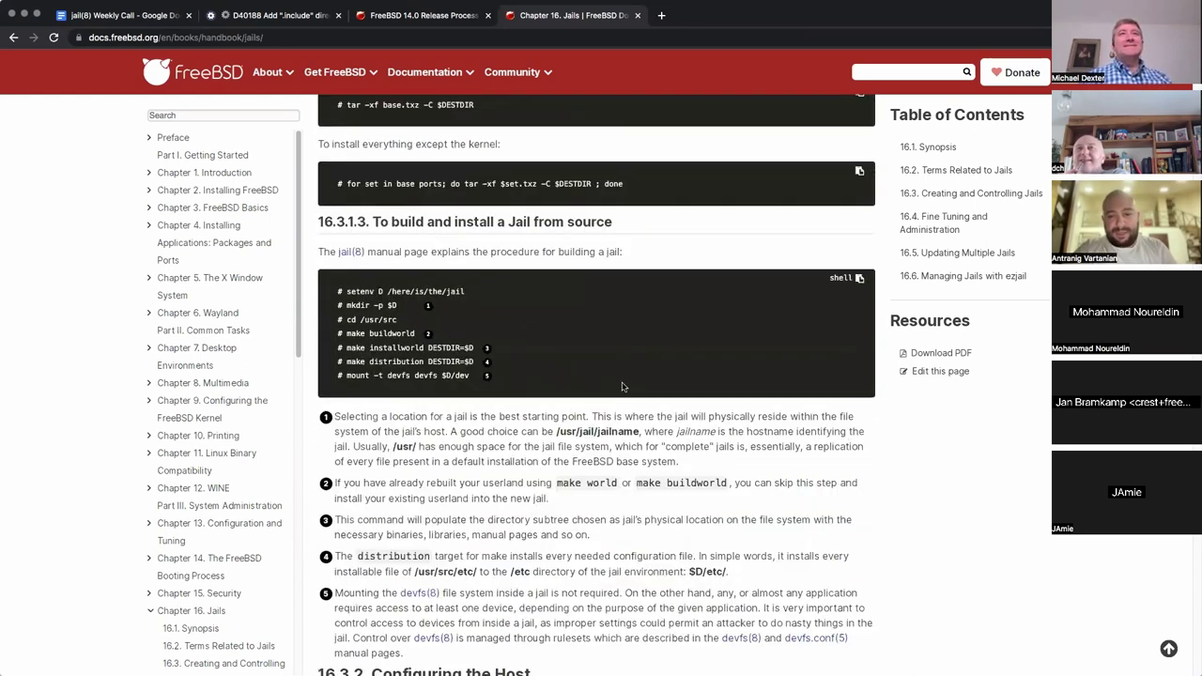
pyautogui.scroll(-3, 622, 386)
pyautogui.scroll(-2, 622, 385)
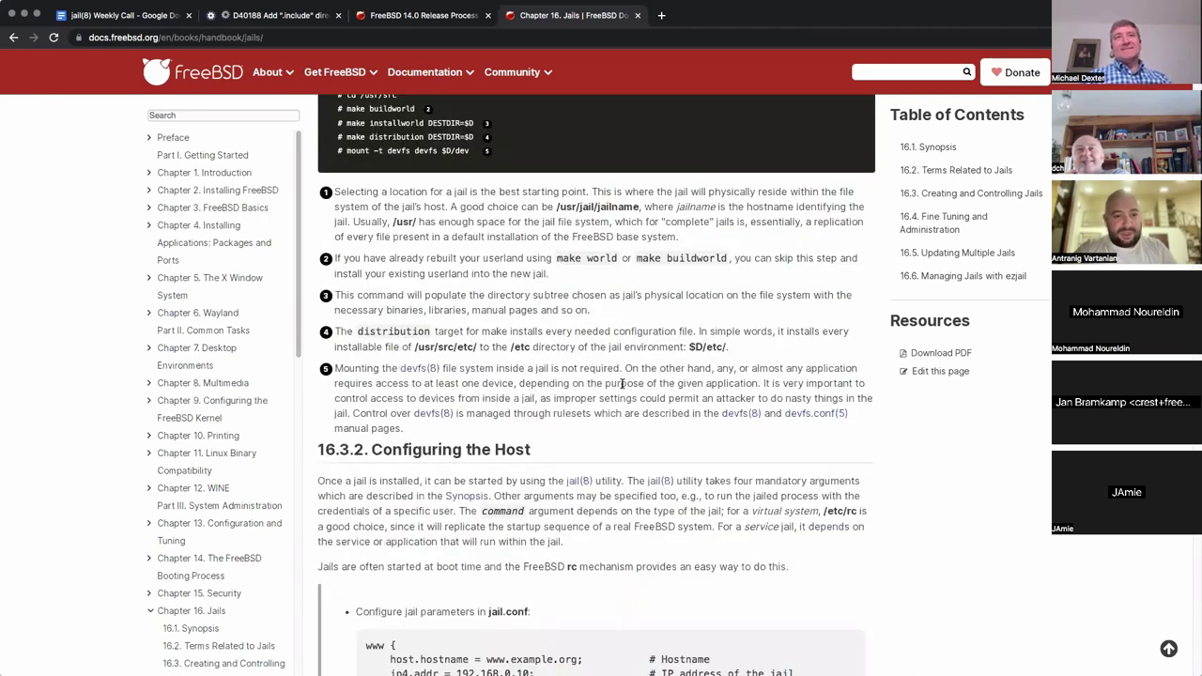
pyautogui.scroll(-4, 621, 385)
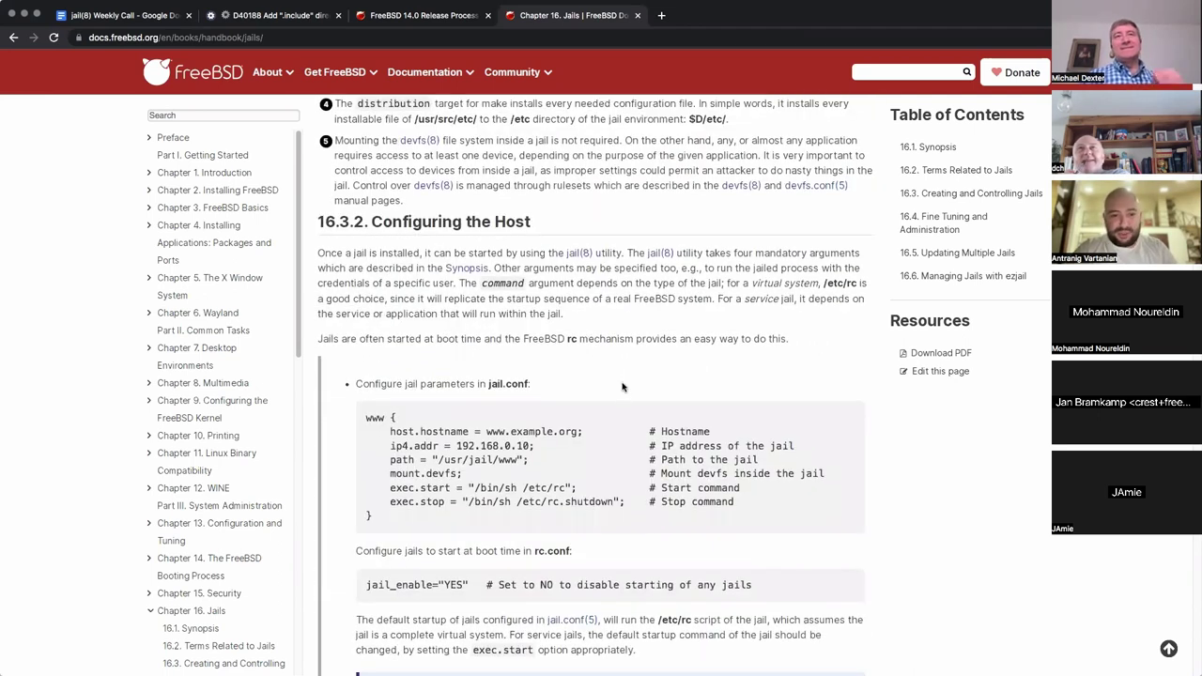
pyautogui.scroll(-3, 621, 385)
pyautogui.scroll(-4, 621, 386)
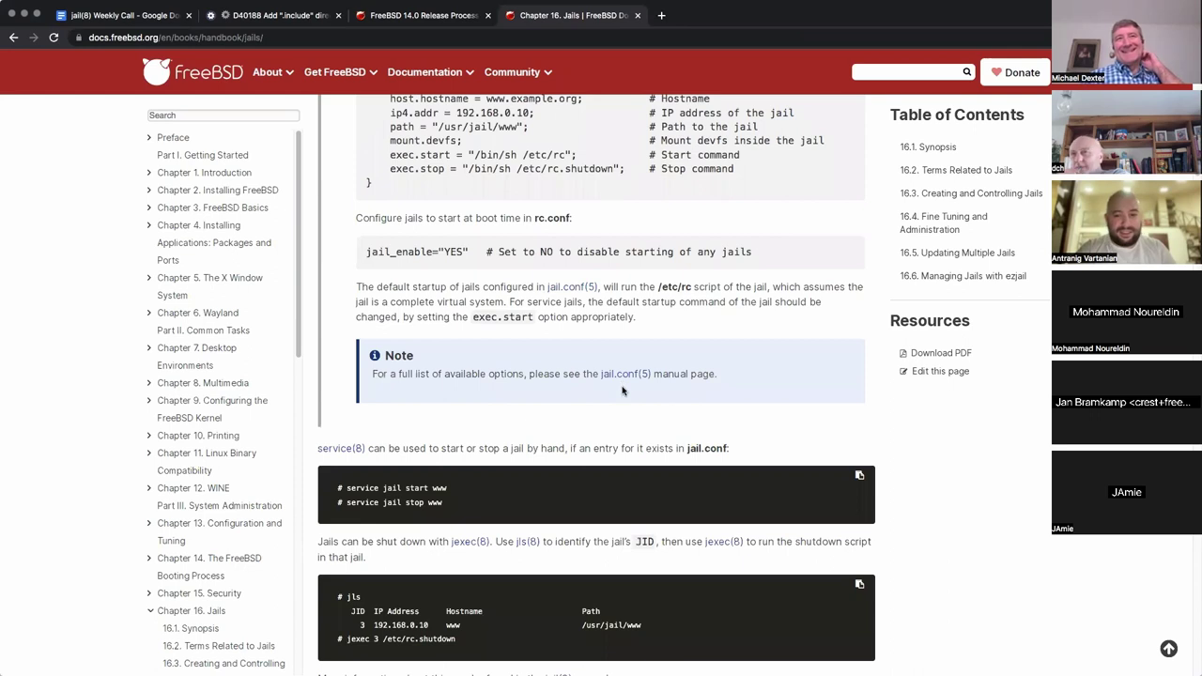
pyautogui.scroll(-1, 622, 391)
pyautogui.scroll(-3, 621, 390)
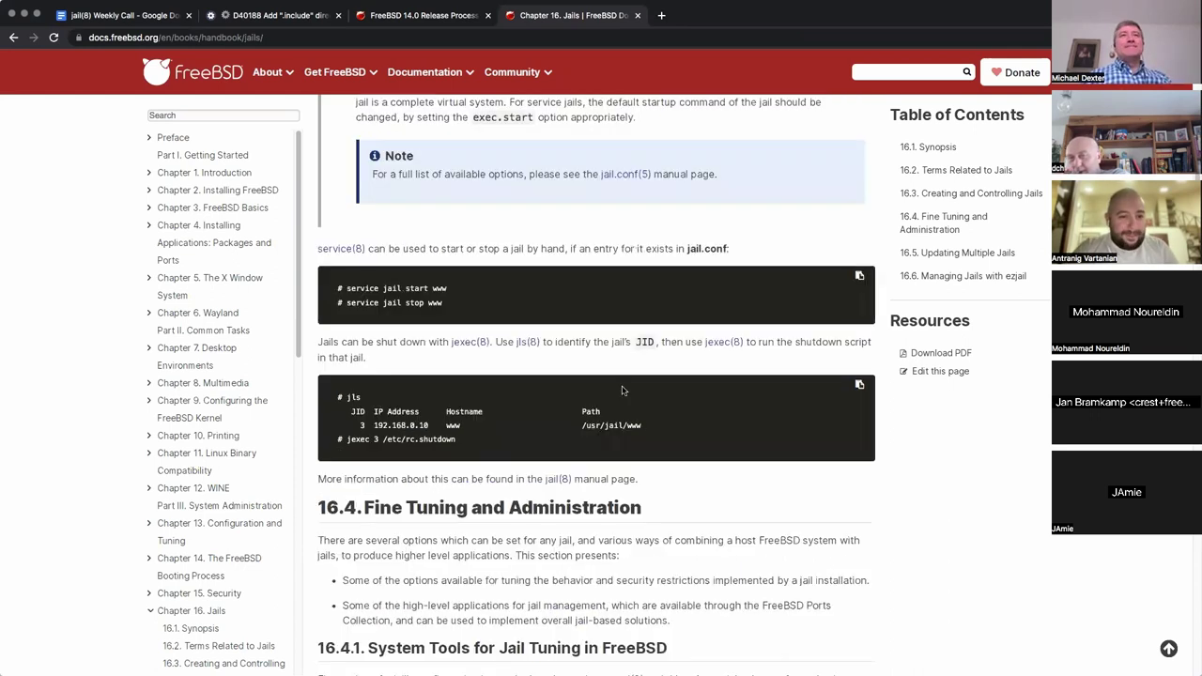
pyautogui.scroll(-2, 622, 391)
pyautogui.scroll(-3, 623, 392)
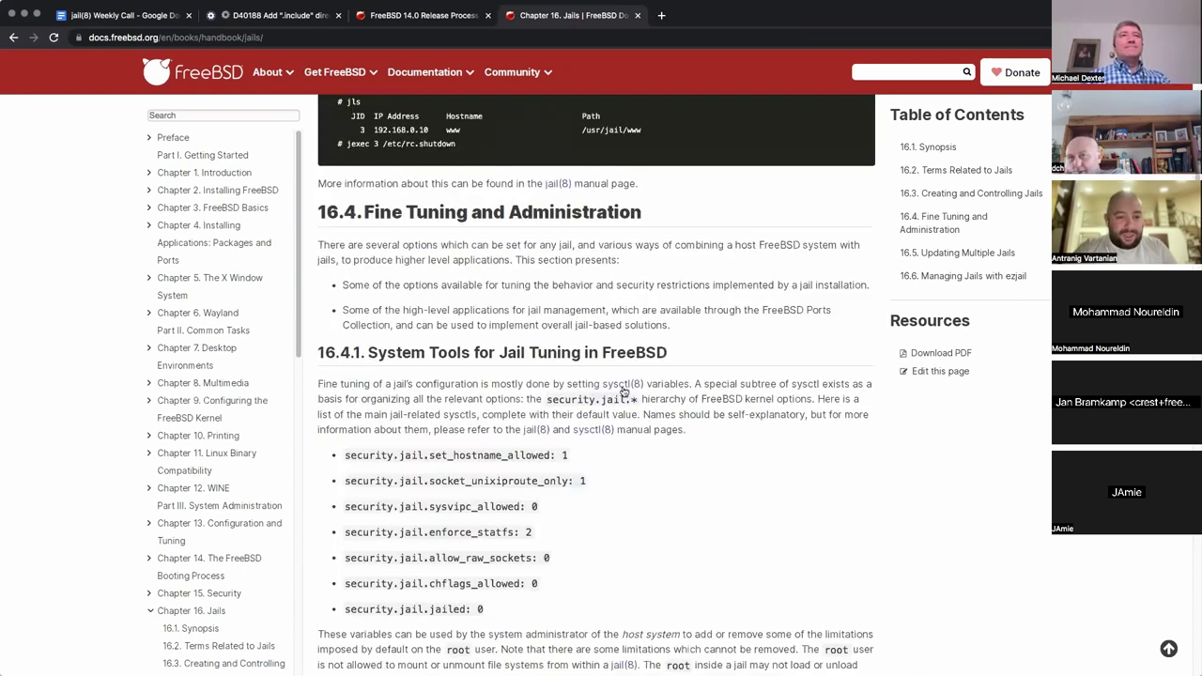
pyautogui.scroll(-1, 622, 392)
pyautogui.scroll(-4, 621, 391)
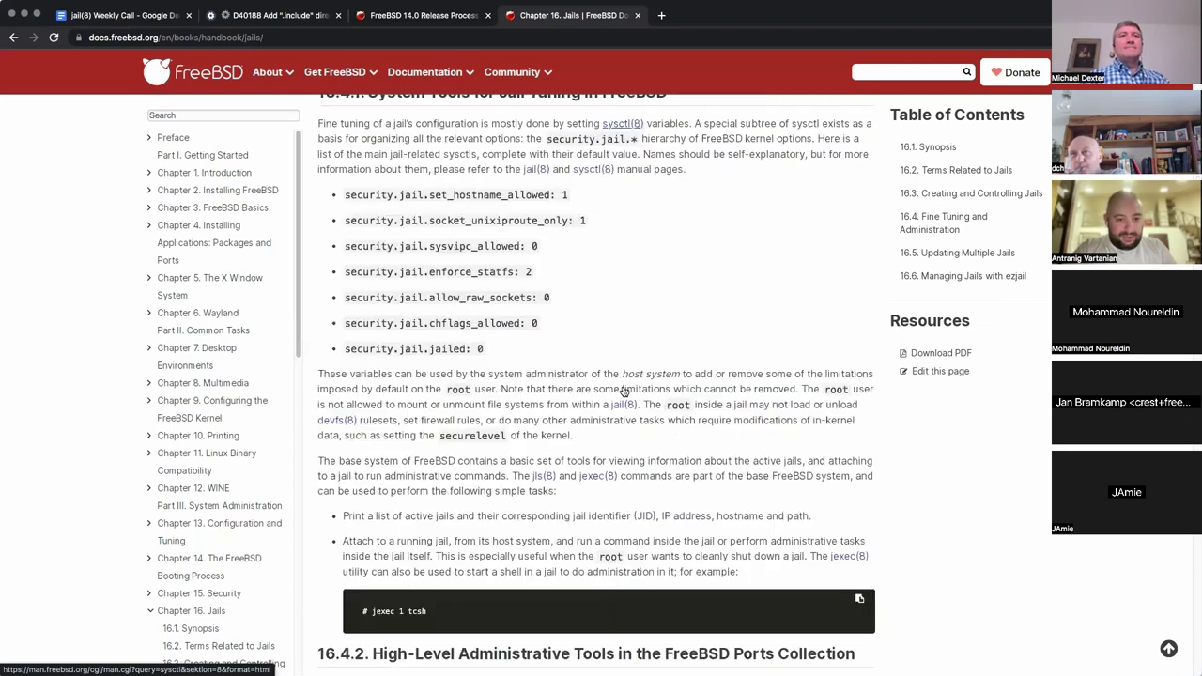
pyautogui.scroll(-2, 622, 391)
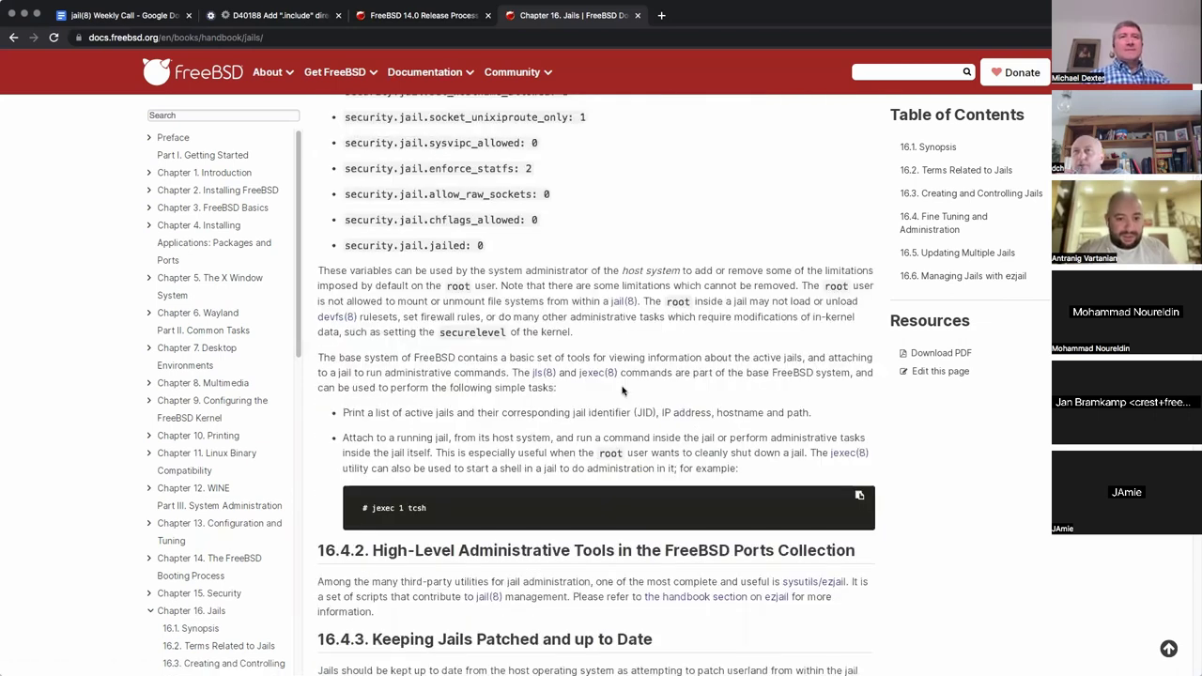
pyautogui.scroll(1, 622, 389)
pyautogui.scroll(-3, 621, 387)
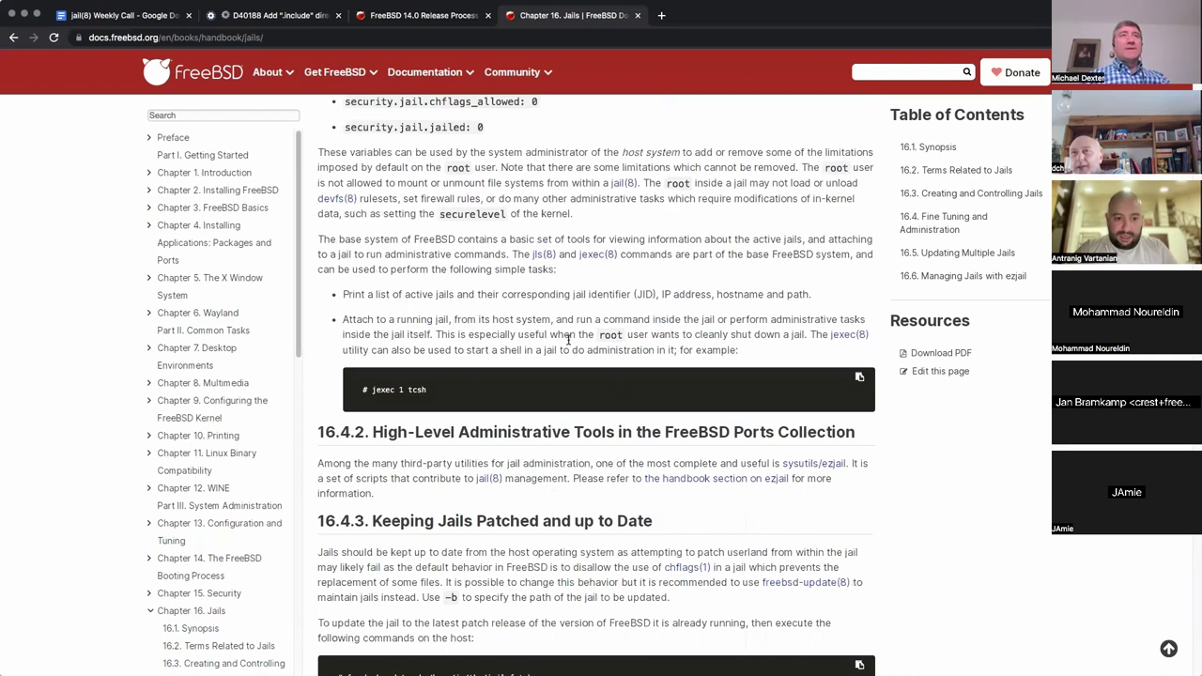
pyautogui.scroll(-1, 537, 336)
pyautogui.scroll(-2, 537, 336)
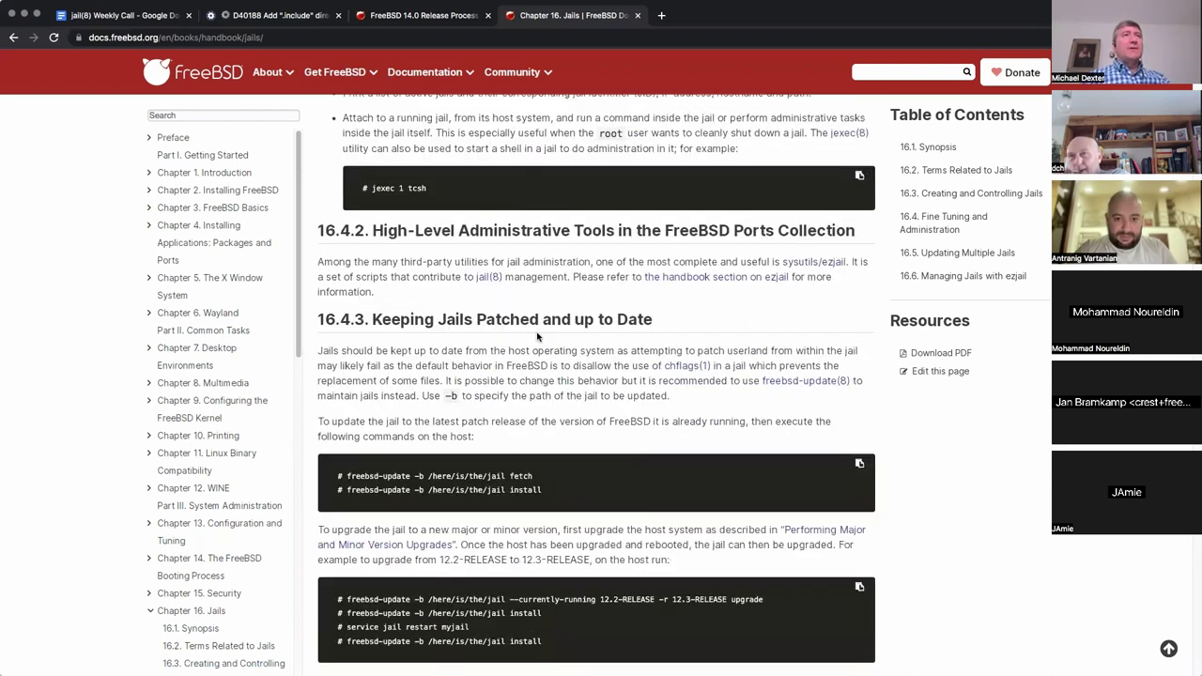
pyautogui.scroll(-1, 537, 336)
pyautogui.scroll(-1, 536, 336)
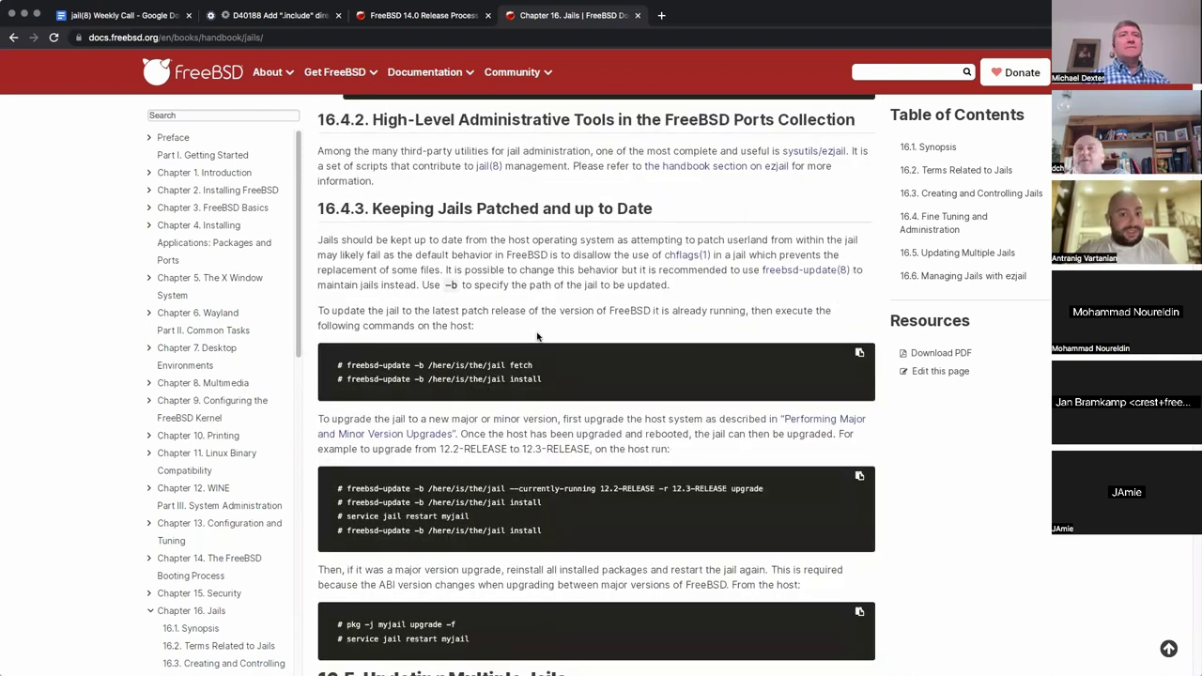
# Scroll through sections 16.5 and 16.6 of the jails chapter
pyautogui.scroll(-3, 537, 336)
pyautogui.scroll(-1, 537, 336)
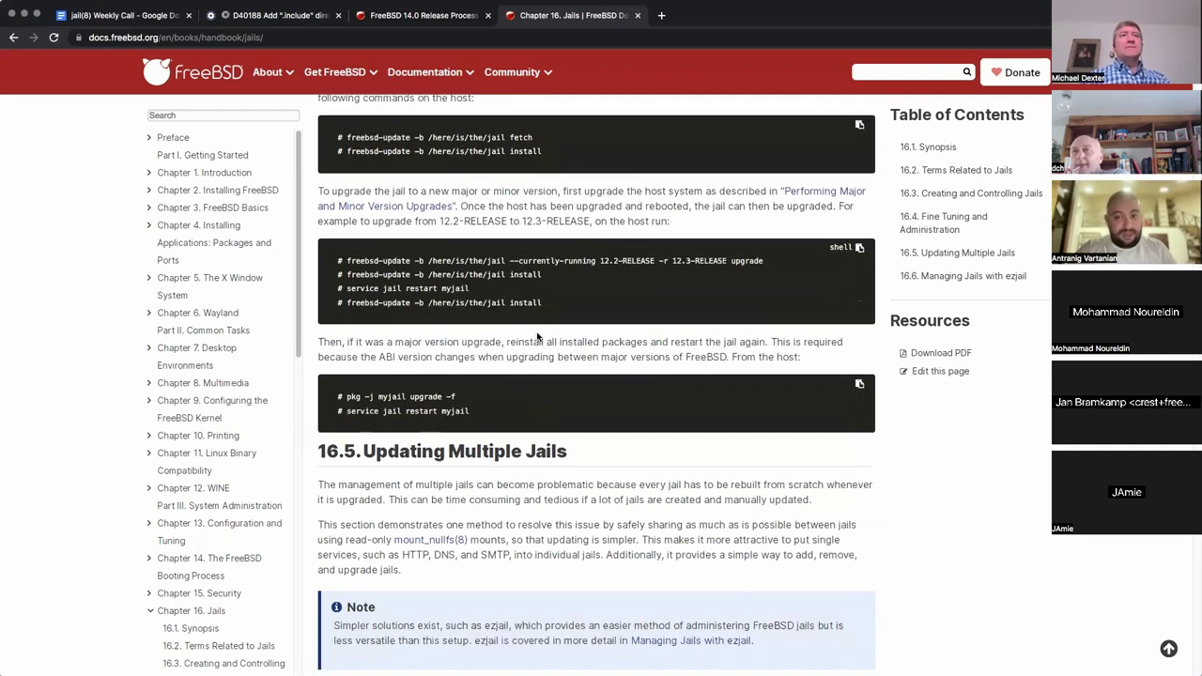
pyautogui.scroll(-1, 537, 336)
pyautogui.scroll(-3, 537, 336)
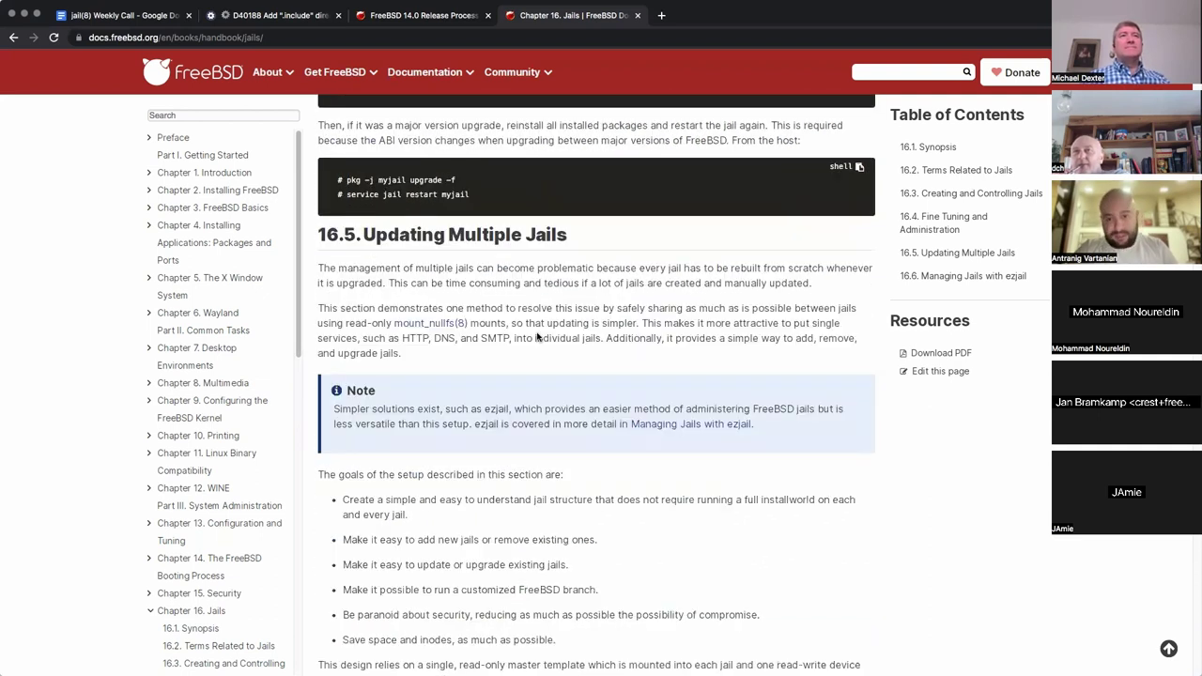
pyautogui.scroll(-2, 537, 336)
pyautogui.scroll(-2, 537, 336)
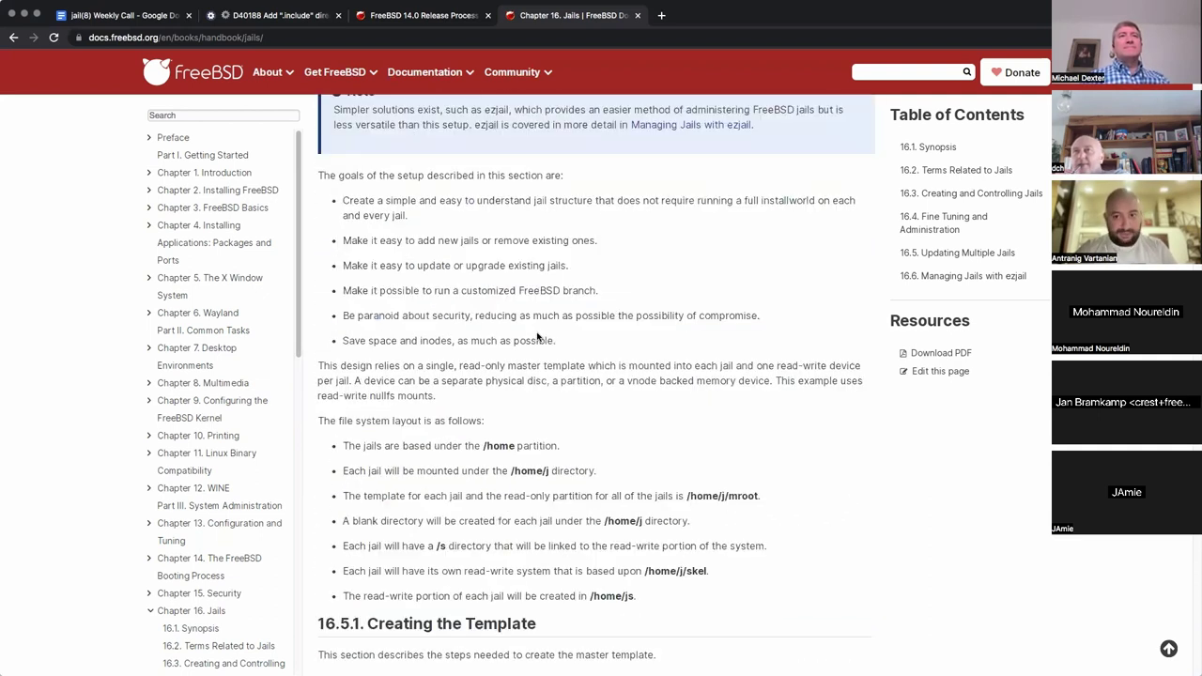
pyautogui.scroll(-3, 536, 336)
pyautogui.scroll(-1, 538, 336)
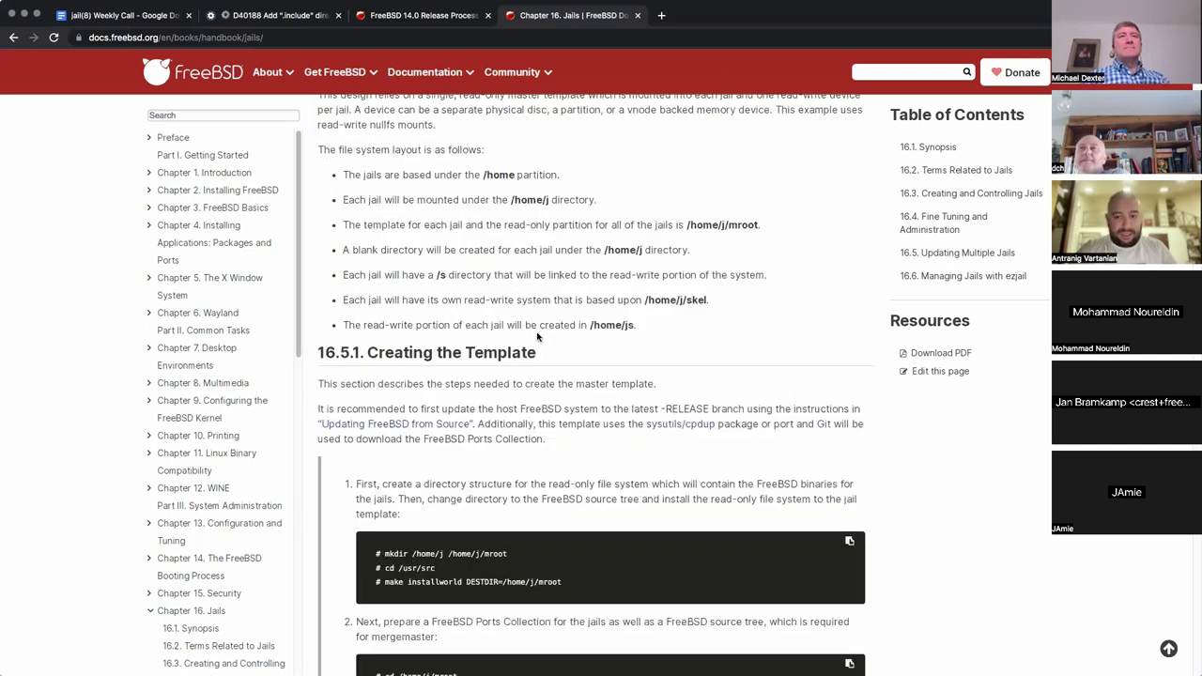
pyautogui.scroll(-3, 537, 336)
pyautogui.scroll(-4, 537, 330)
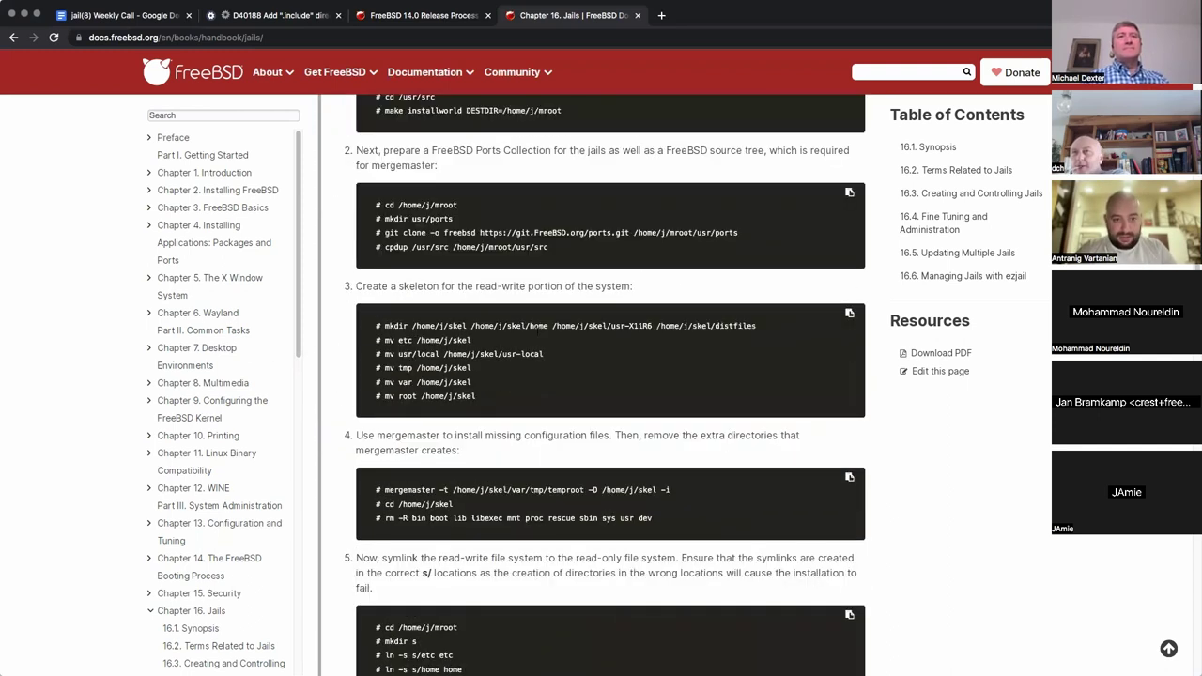
pyautogui.scroll(-3, 537, 333)
pyautogui.scroll(-2, 537, 336)
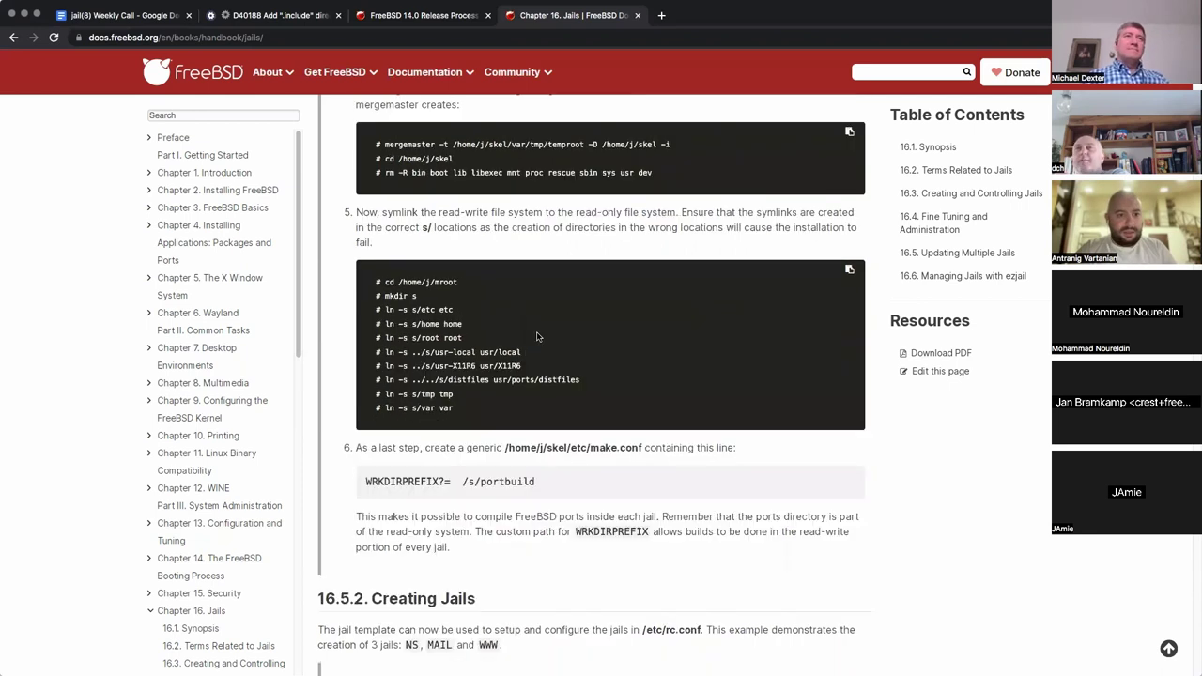
pyautogui.scroll(-1, 538, 340)
pyautogui.scroll(-1, 537, 343)
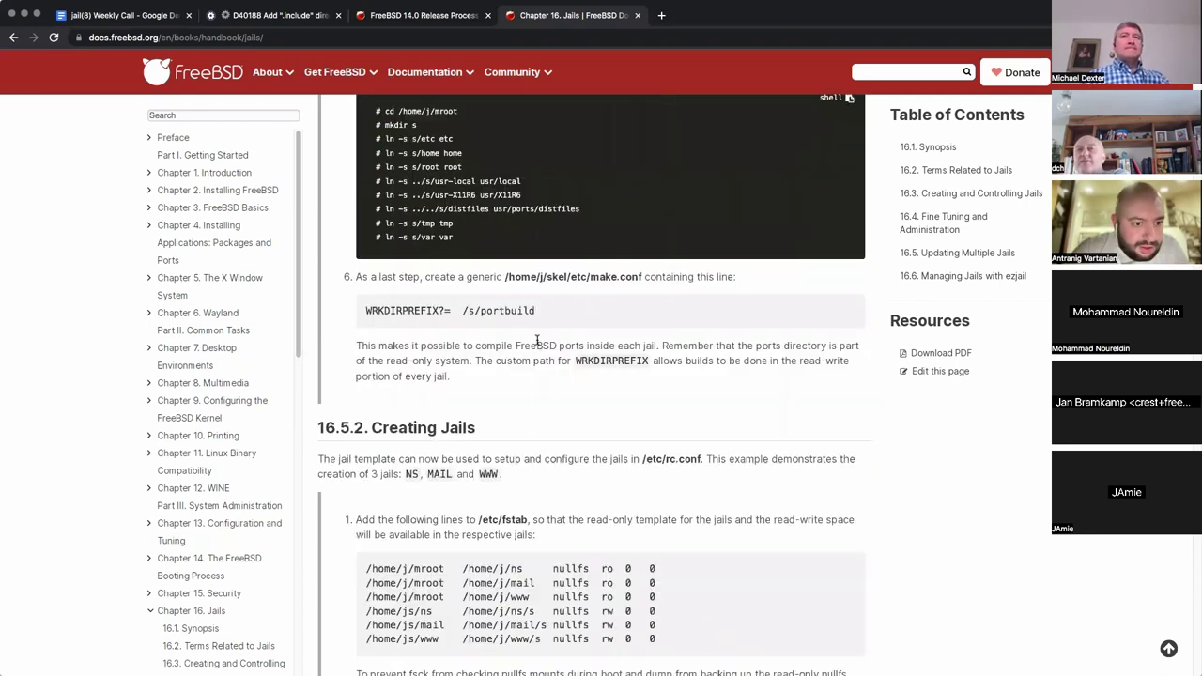
pyautogui.scroll(-2, 537, 342)
pyautogui.scroll(-1, 537, 343)
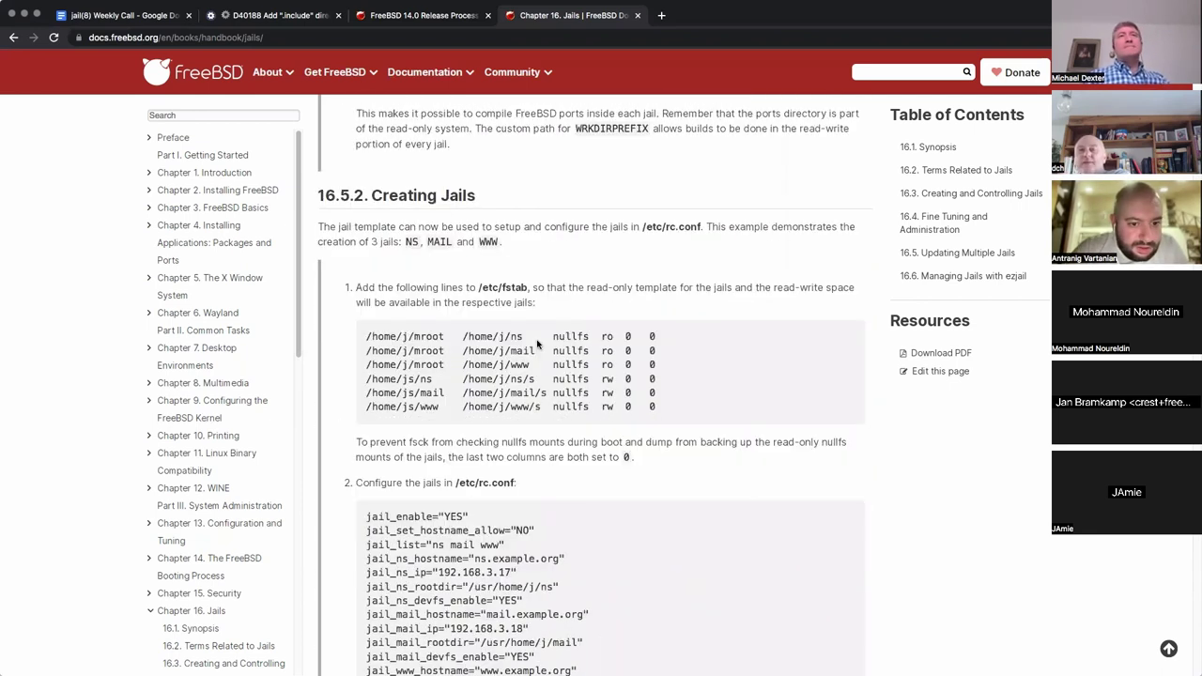
pyautogui.scroll(-2, 537, 343)
pyautogui.scroll(-1, 537, 344)
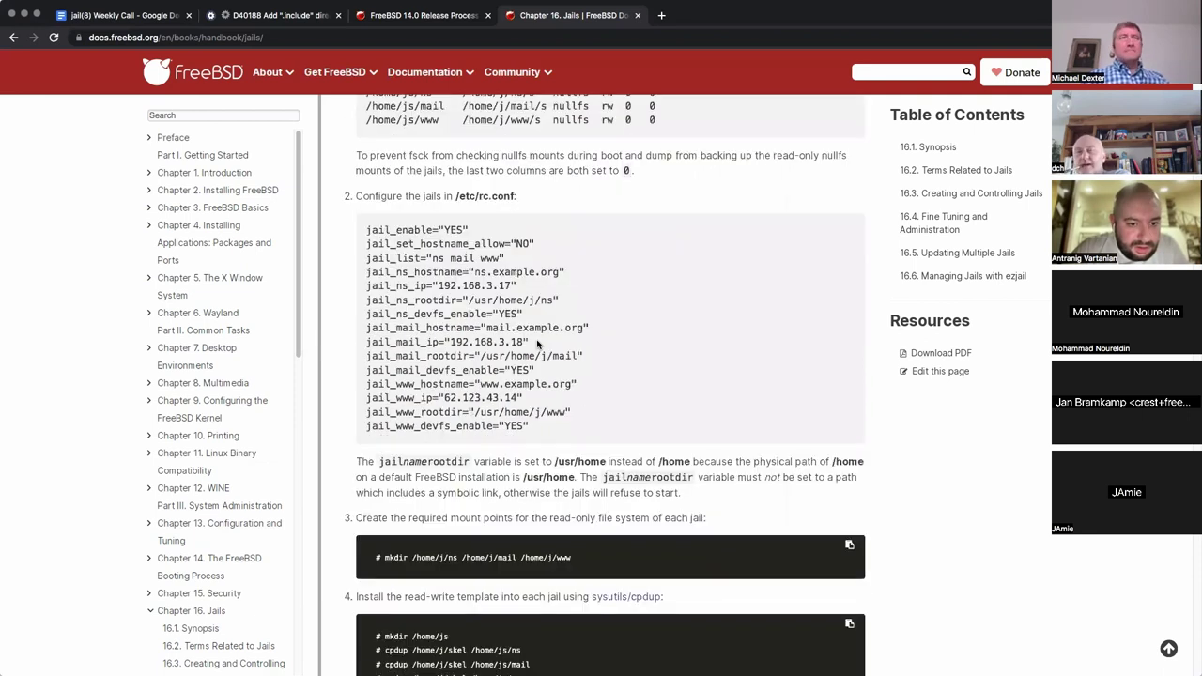
pyautogui.scroll(-1, 537, 343)
pyautogui.scroll(-3, 537, 344)
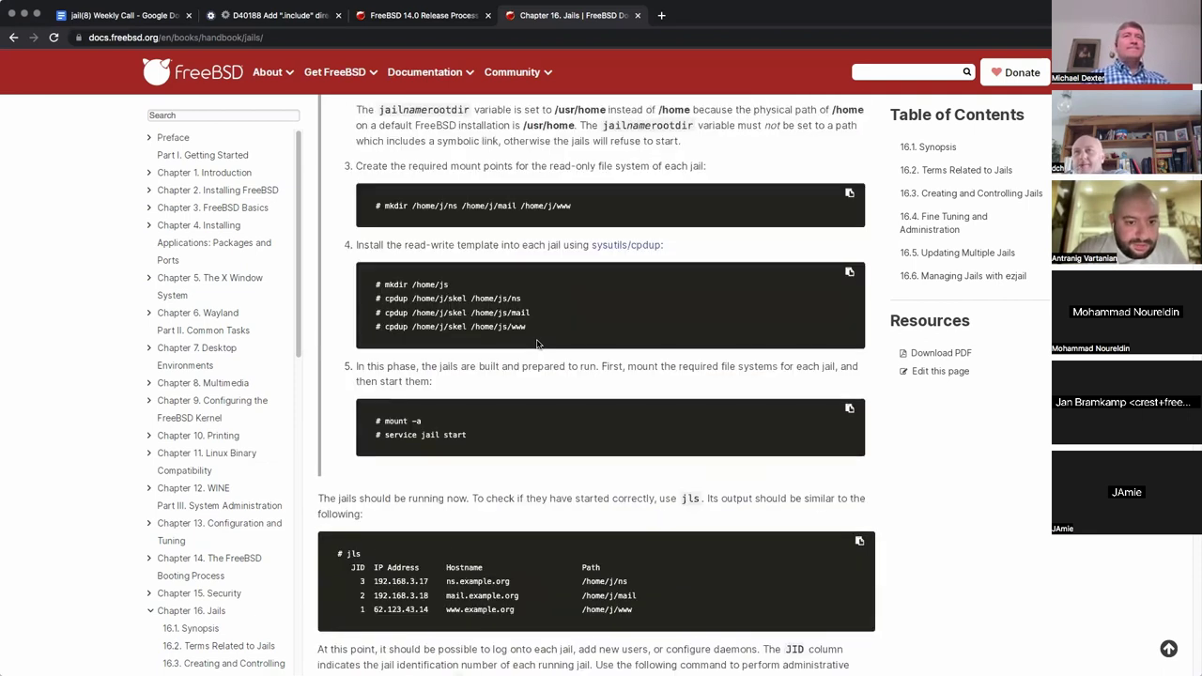
pyautogui.scroll(-1, 537, 344)
pyautogui.scroll(-2, 537, 344)
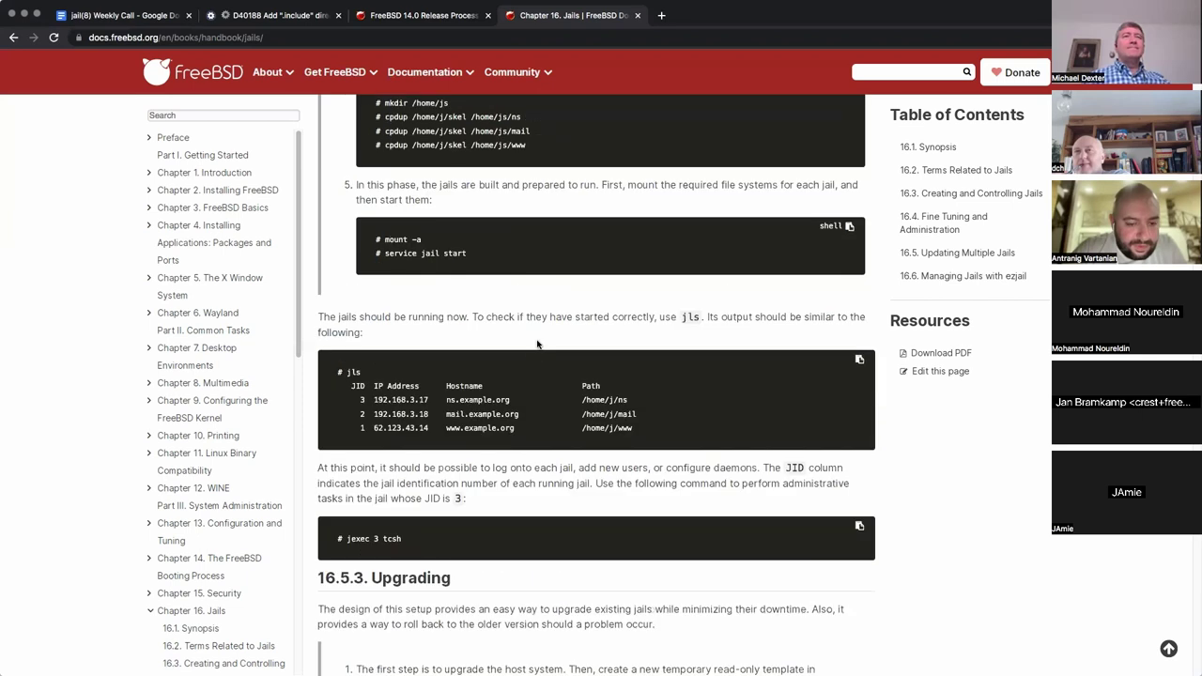
pyautogui.scroll(-1, 537, 343)
pyautogui.scroll(-2, 537, 343)
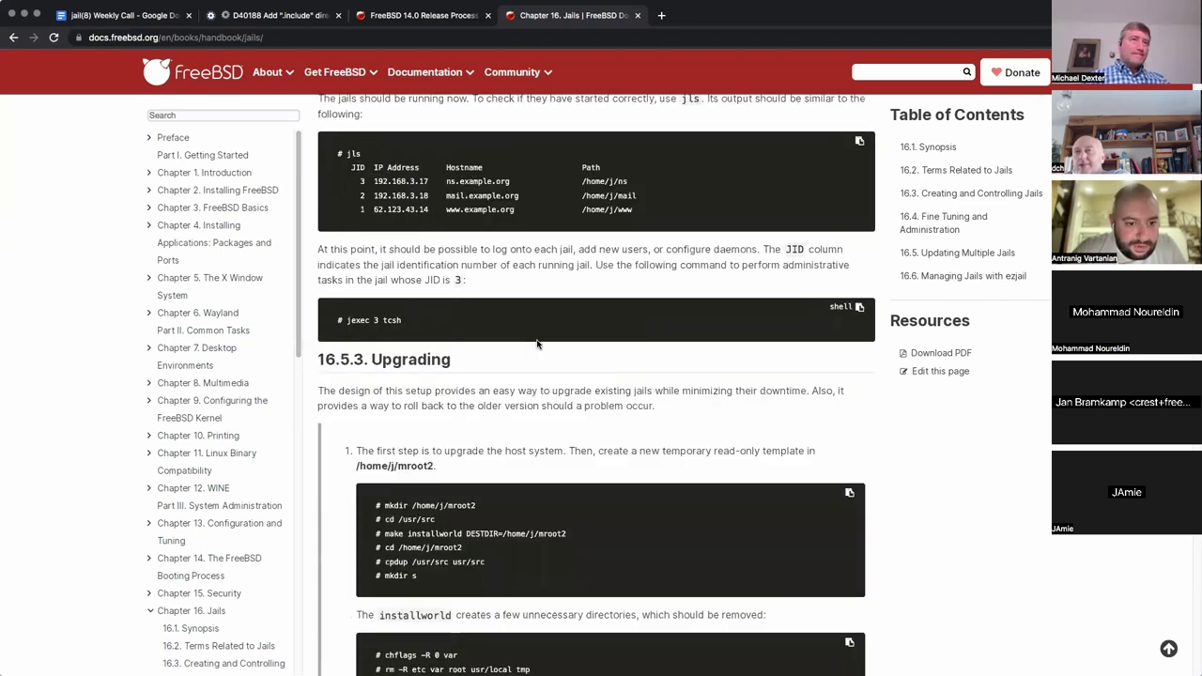
pyautogui.scroll(-1, 537, 344)
pyautogui.scroll(-1, 536, 344)
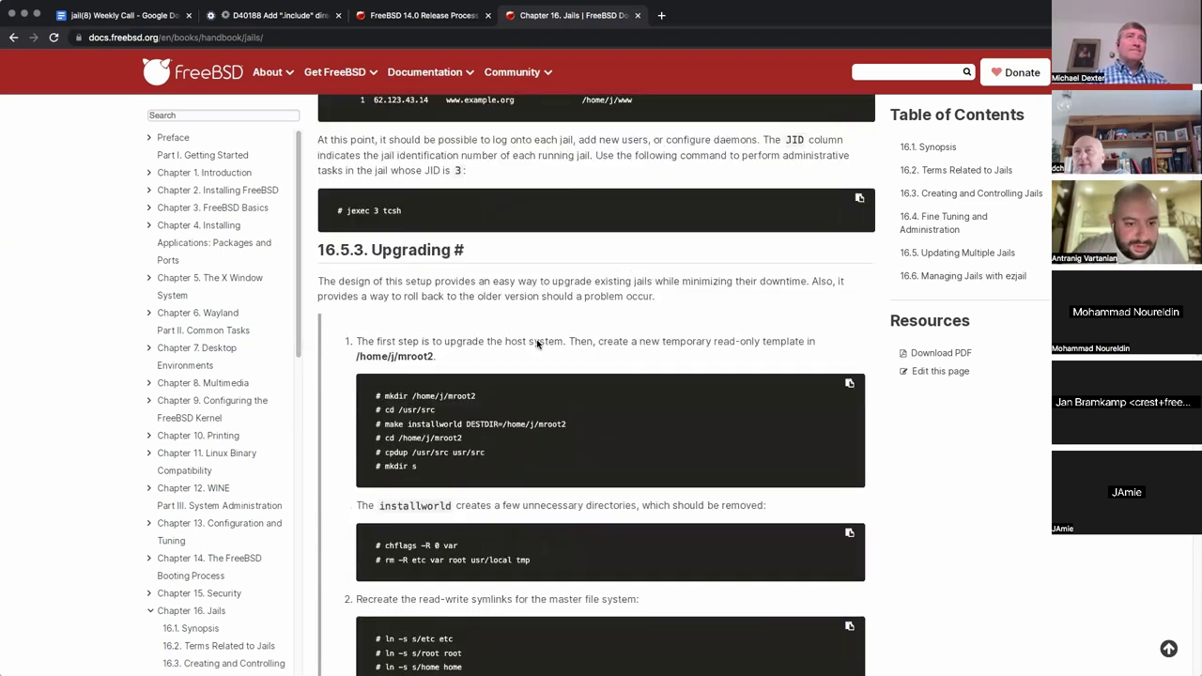
pyautogui.scroll(-2, 537, 343)
pyautogui.scroll(-1, 537, 343)
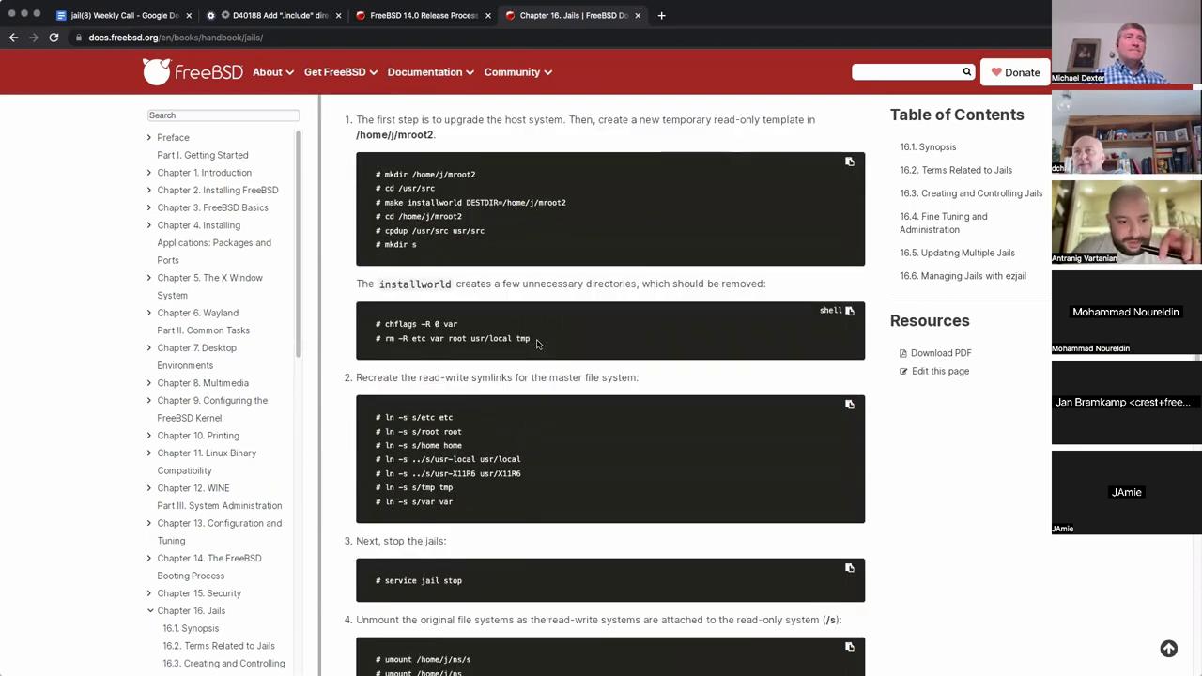
pyautogui.scroll(-3, 538, 343)
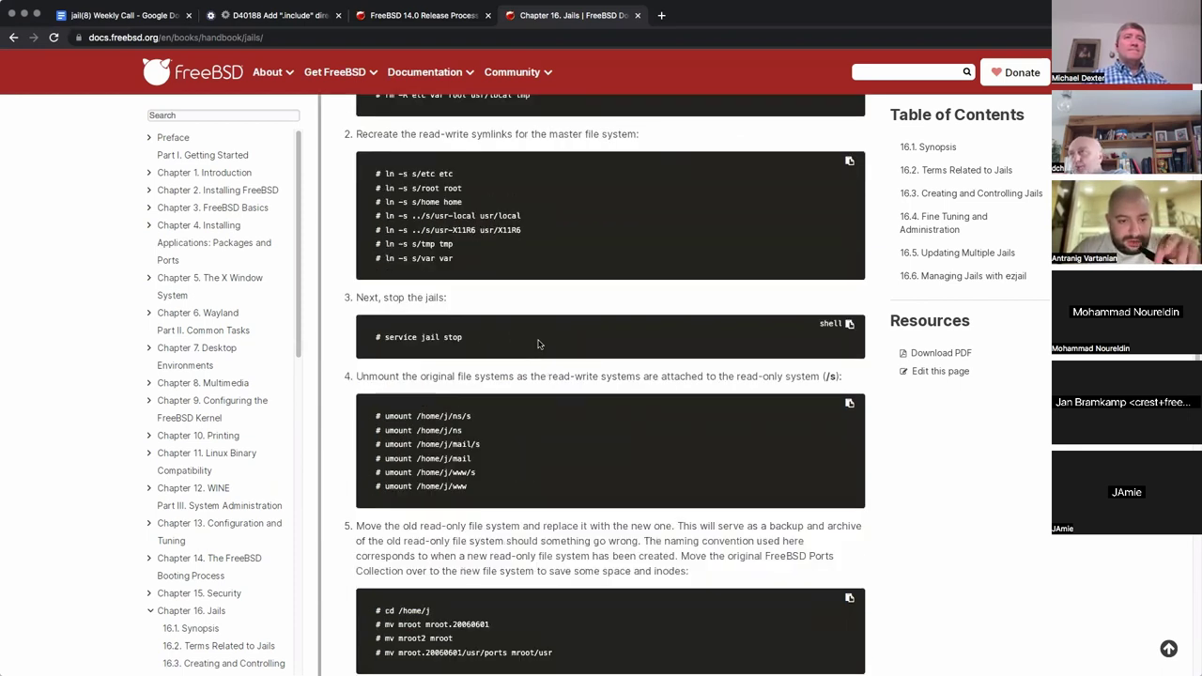
pyautogui.scroll(-2, 537, 344)
pyautogui.scroll(-3, 537, 344)
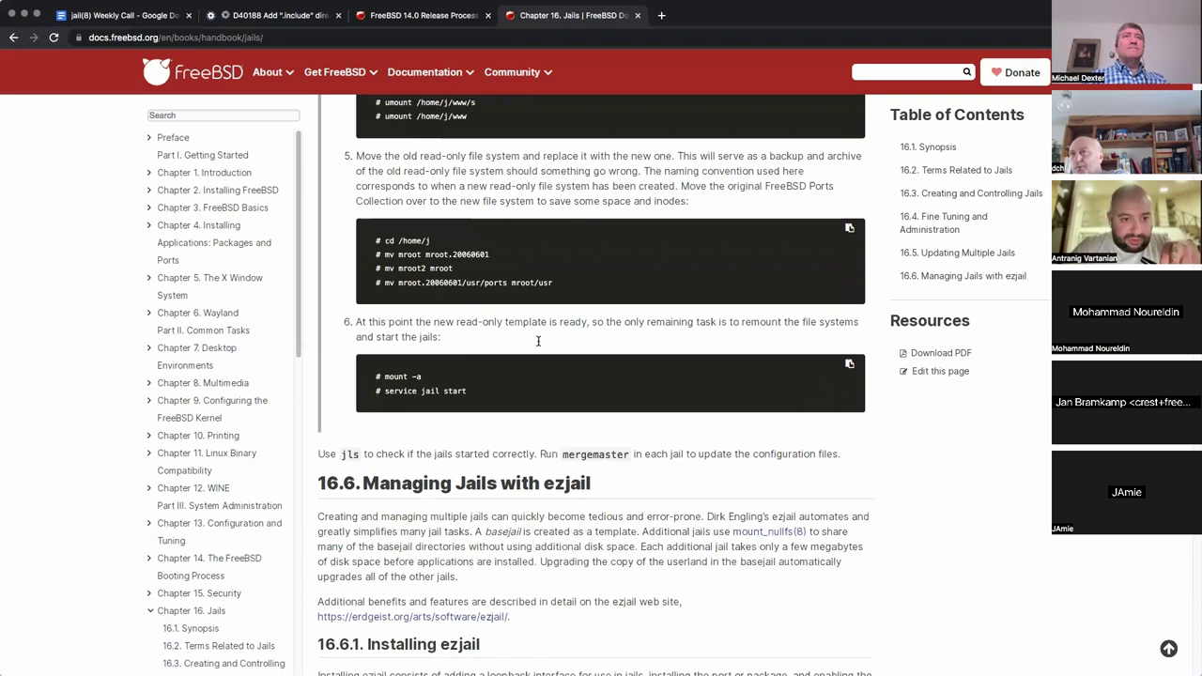
pyautogui.scroll(-2, 537, 342)
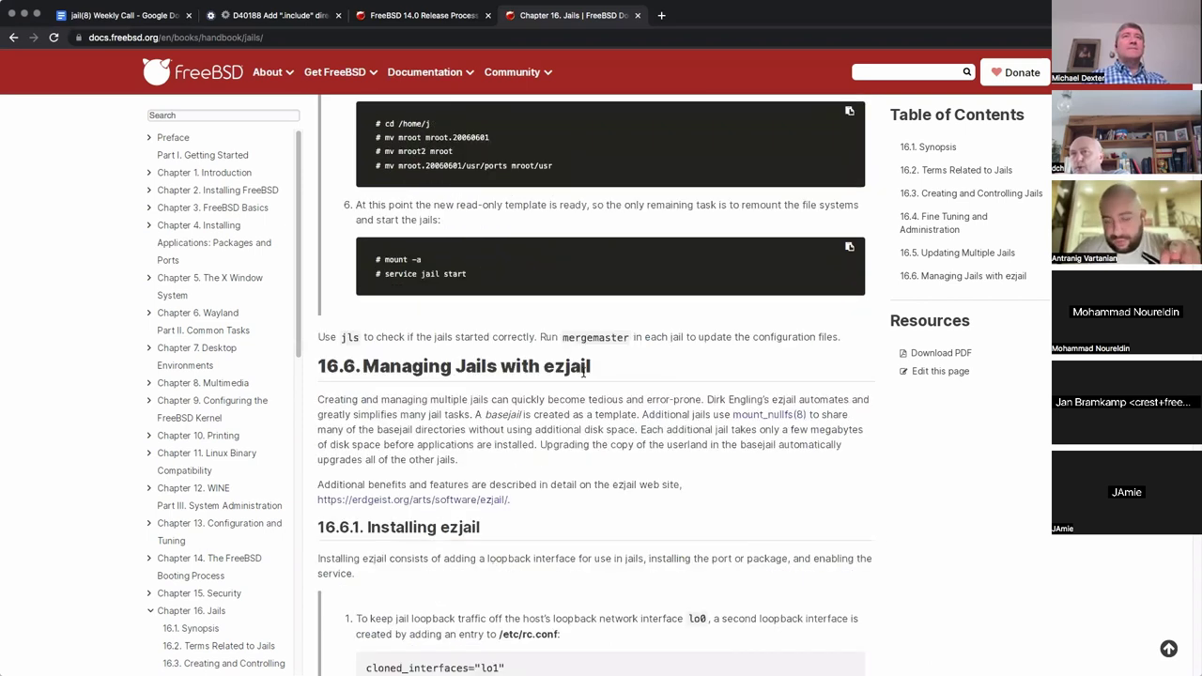
# Select the 16.6 Managing Jails with ezjail heading and review its installation and 16.6.2 Initial Setup
pyautogui.doubleClick(414, 366)
pyautogui.tripleClick(413, 365)
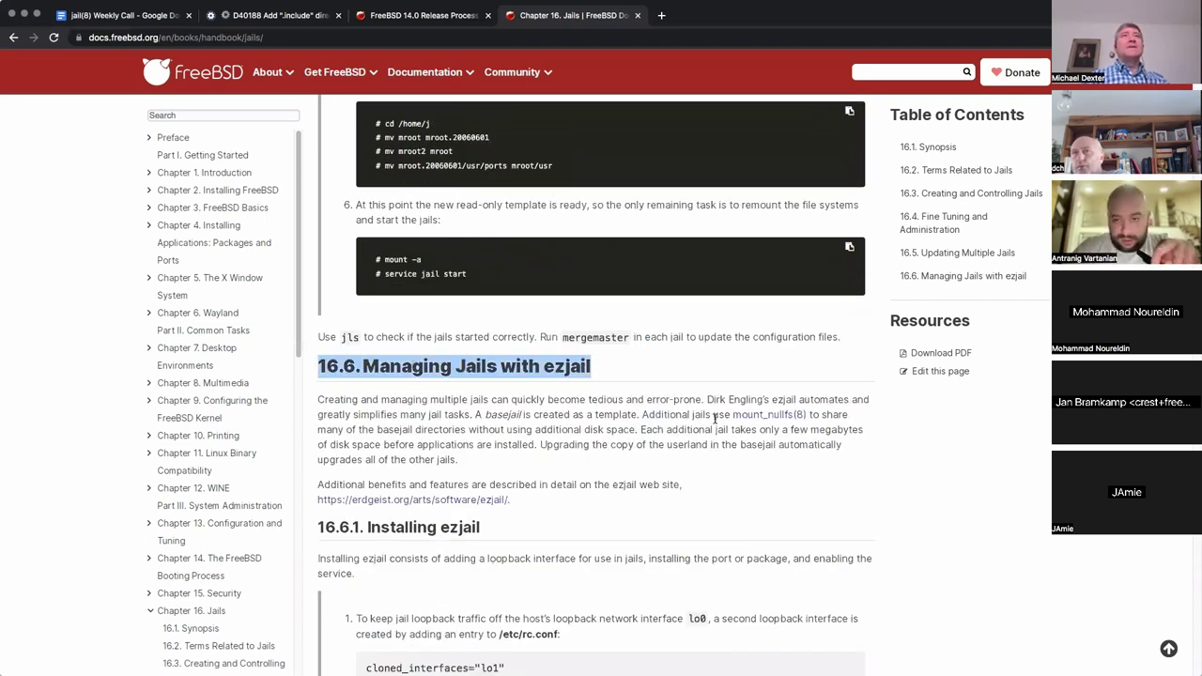
pyautogui.scroll(-1, 715, 418)
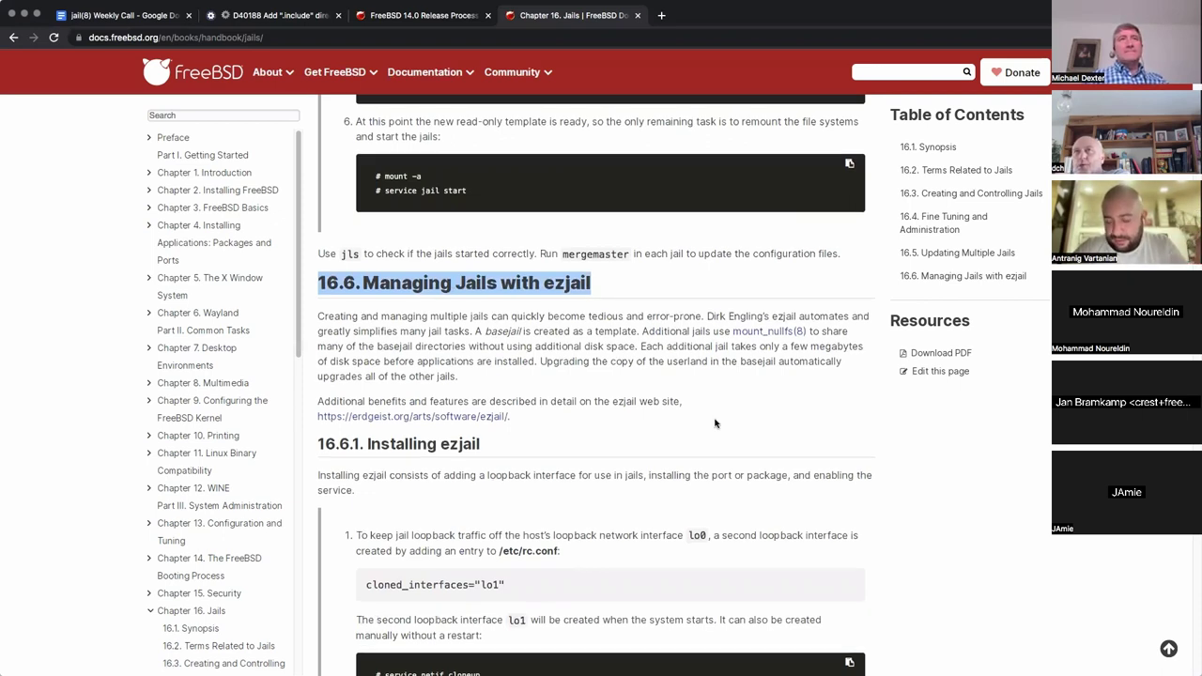
pyautogui.scroll(-2, 715, 423)
pyautogui.scroll(-2, 716, 423)
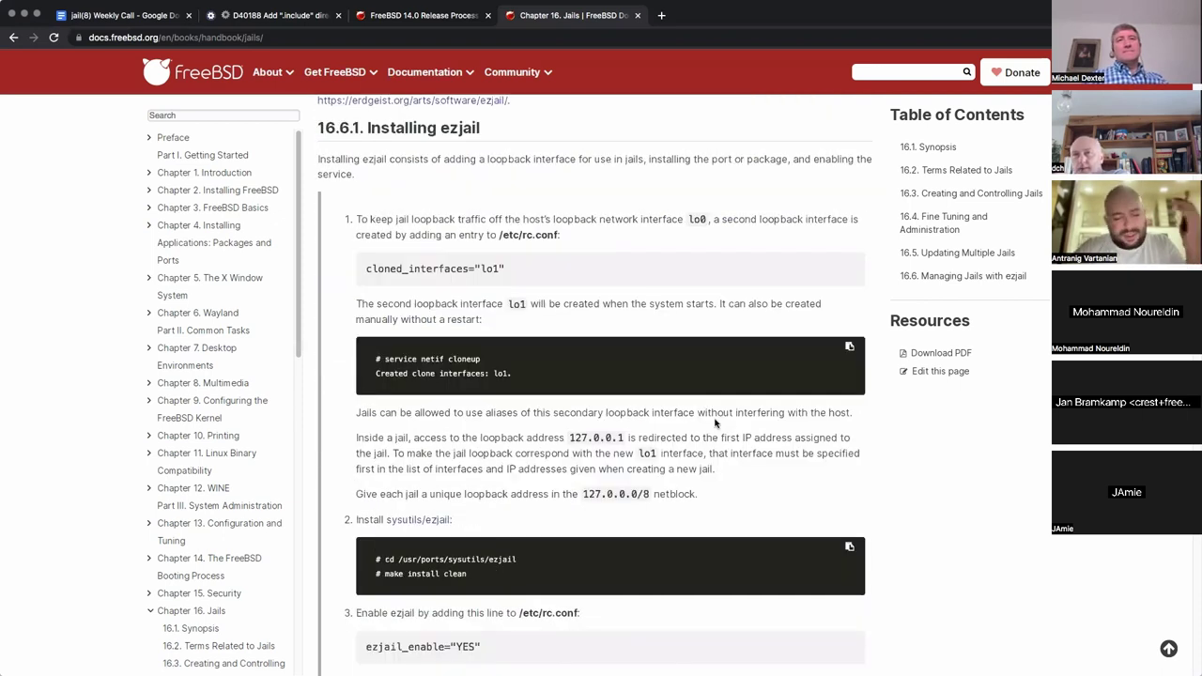
pyautogui.scroll(-2, 715, 424)
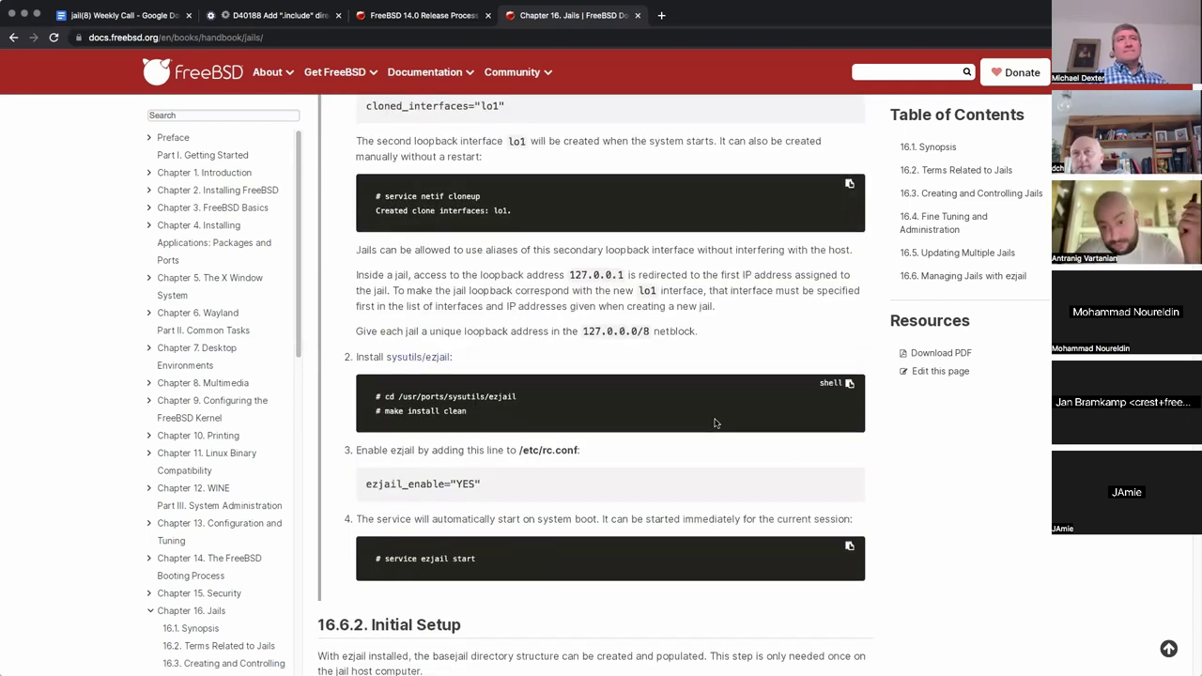
pyautogui.scroll(1, 715, 423)
pyautogui.scroll(-3, 714, 423)
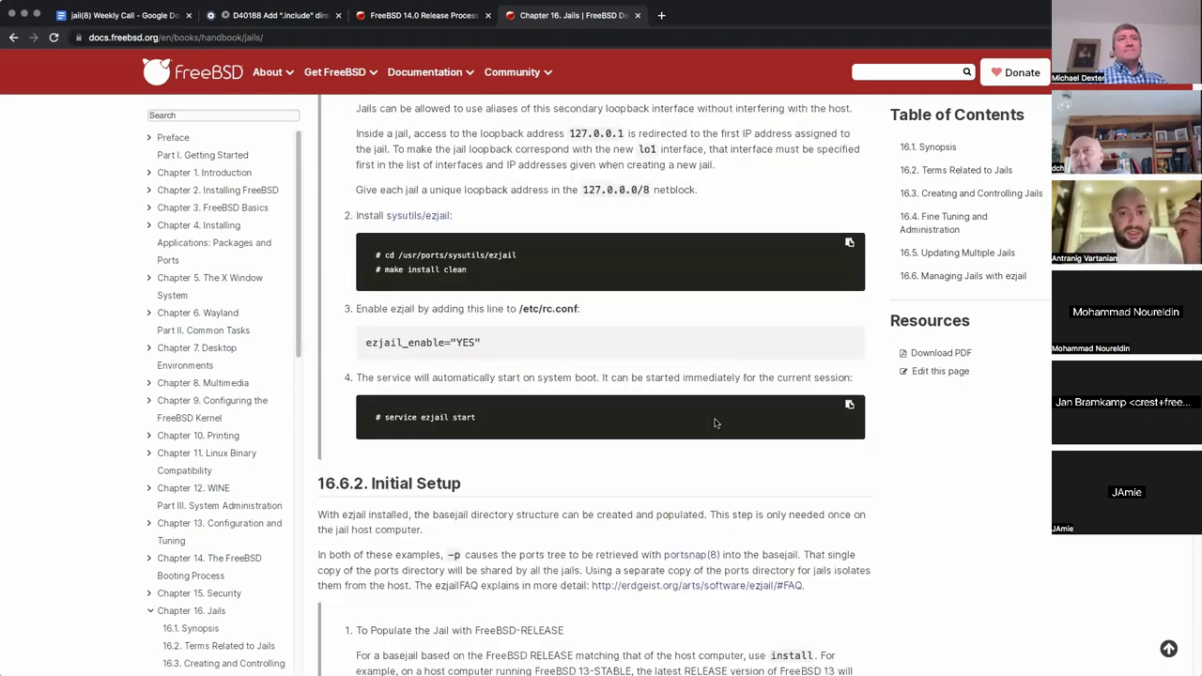
pyautogui.scroll(-1, 715, 423)
pyautogui.scroll(3, 714, 423)
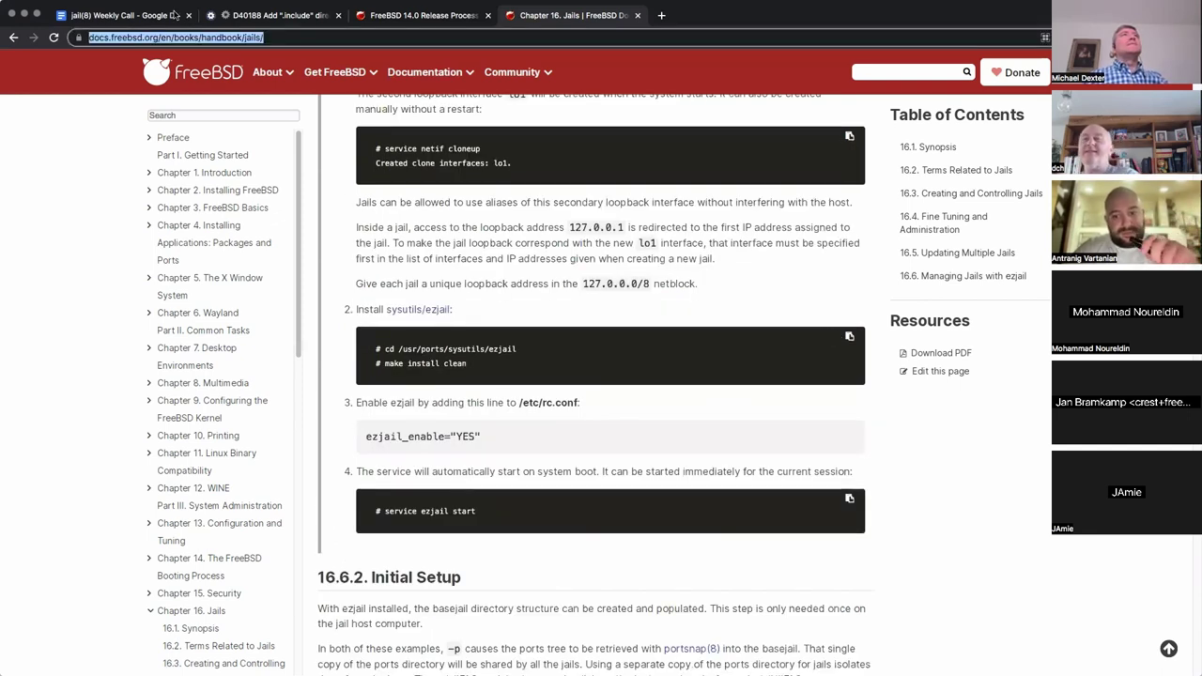
# Link the word 'handbook' in the handbook-update question to the FreeBSD Handbook jails chapter URL
pyautogui.click(122, 15)
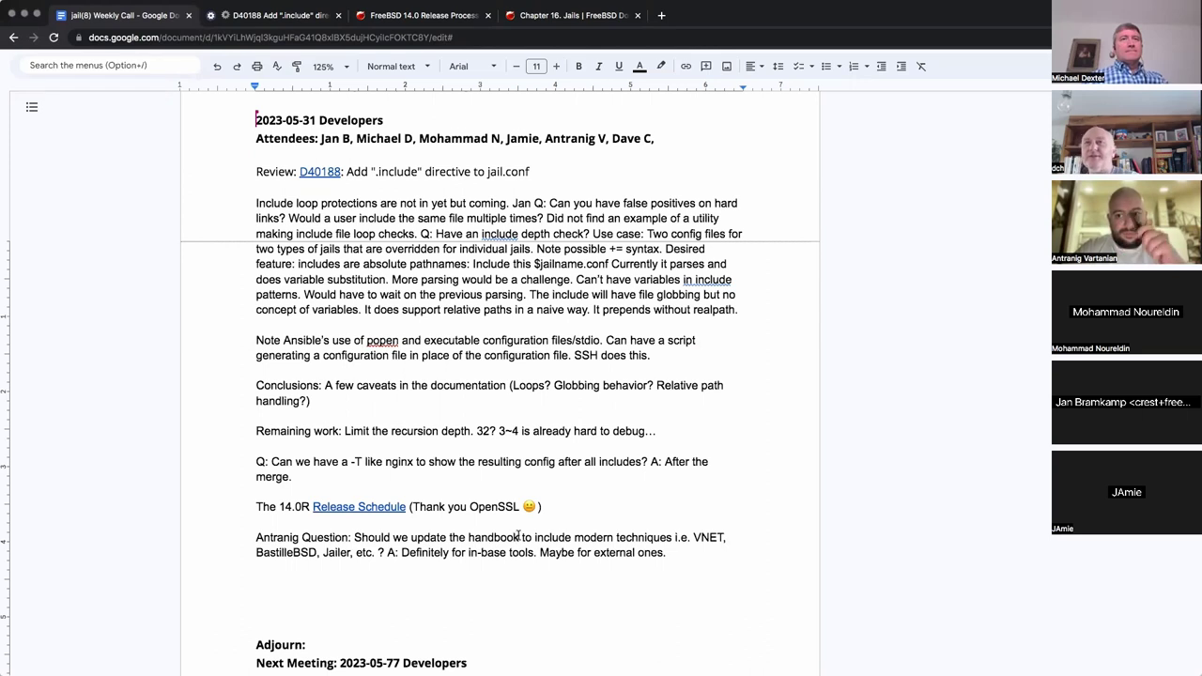
pyautogui.doubleClick(468, 541)
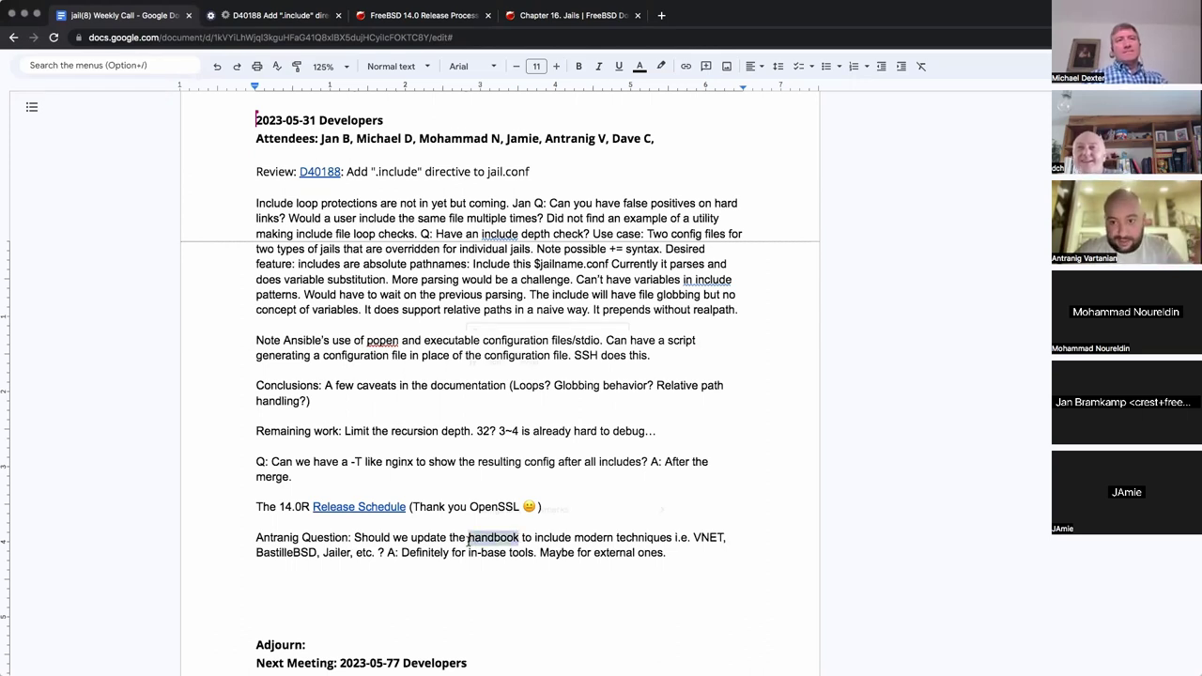
pyautogui.press('super+k')
pyautogui.write('https://docs.freebsd.org/en/books/handbook/jails/')
pyautogui.press('Return')
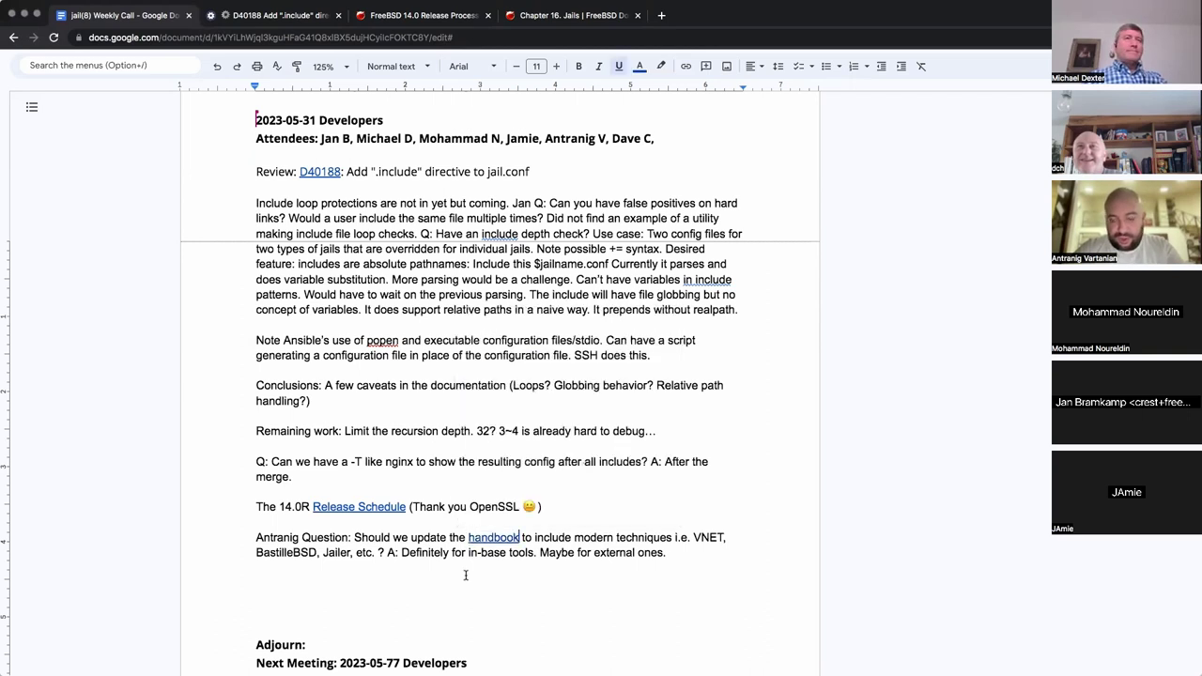
pyautogui.click(464, 575)
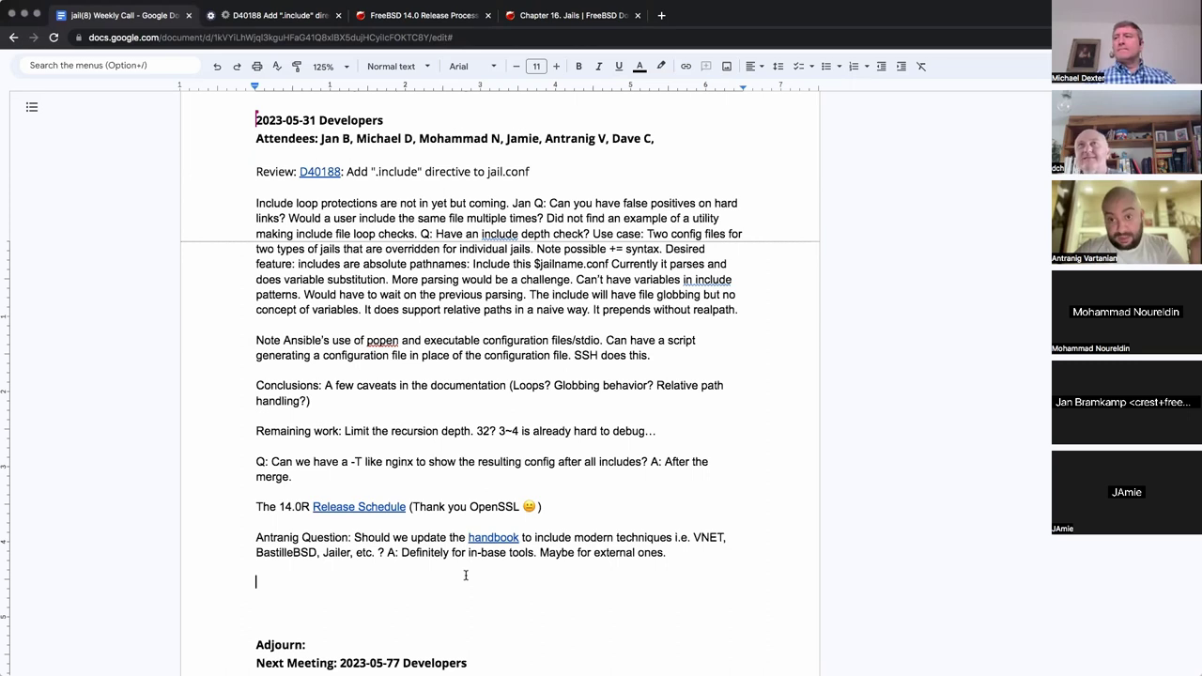
pyautogui.click(465, 574)
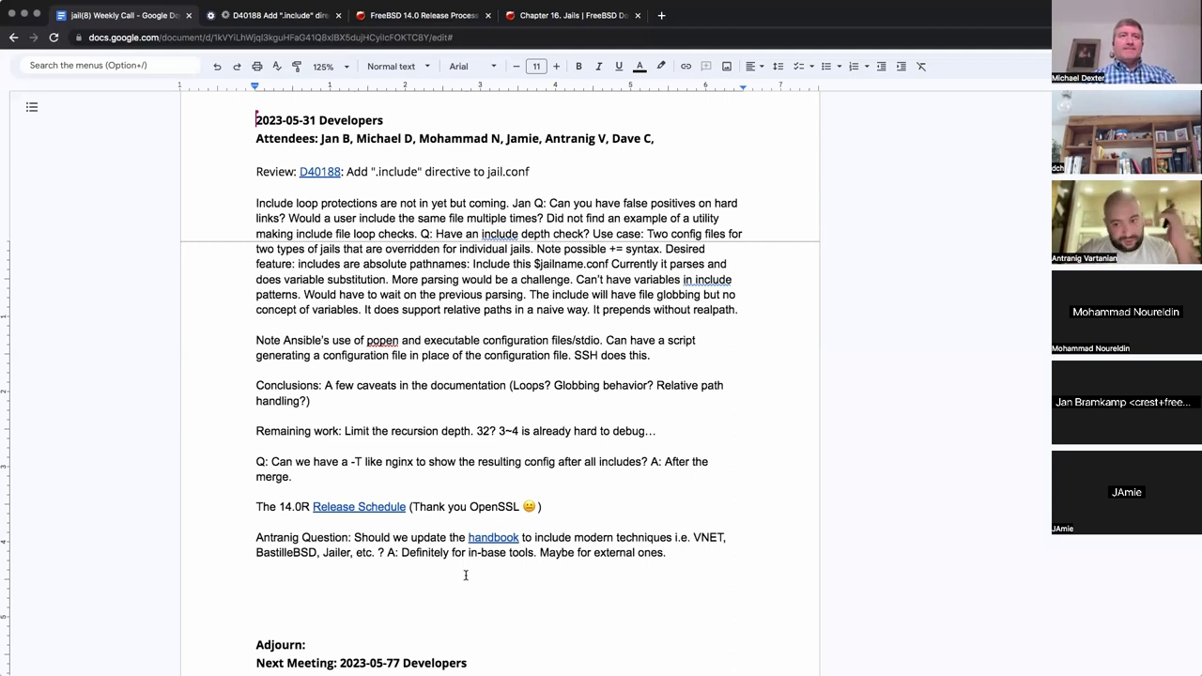
pyautogui.click(464, 575)
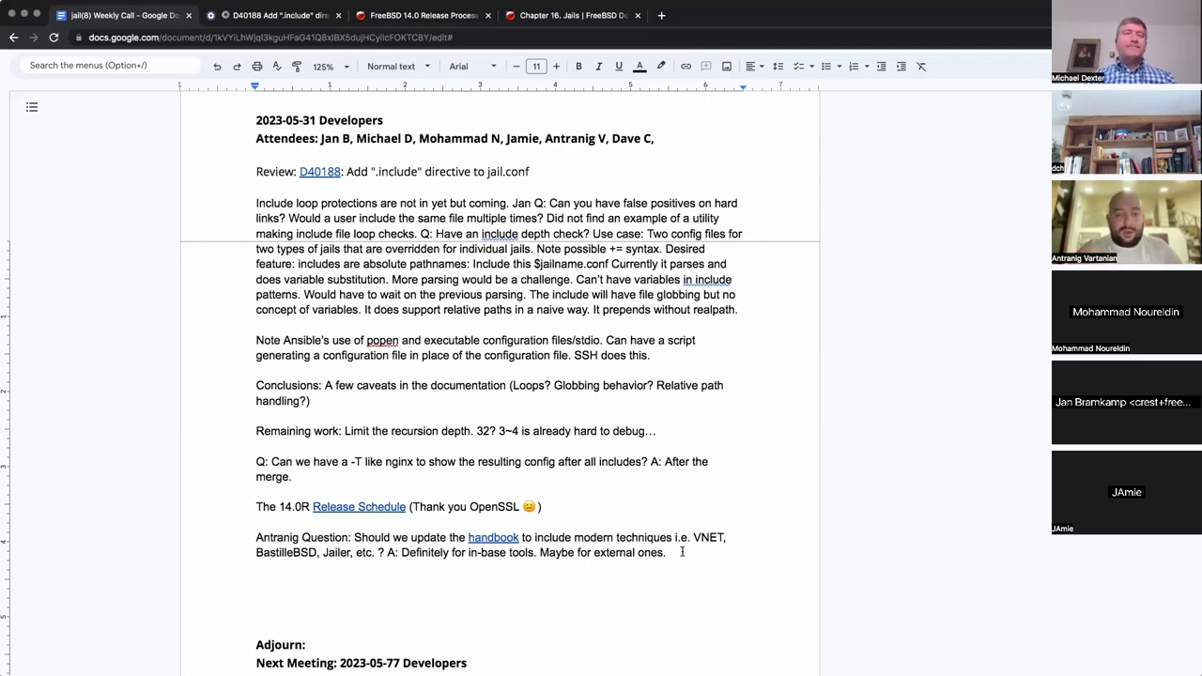
pyautogui.click(609, 579)
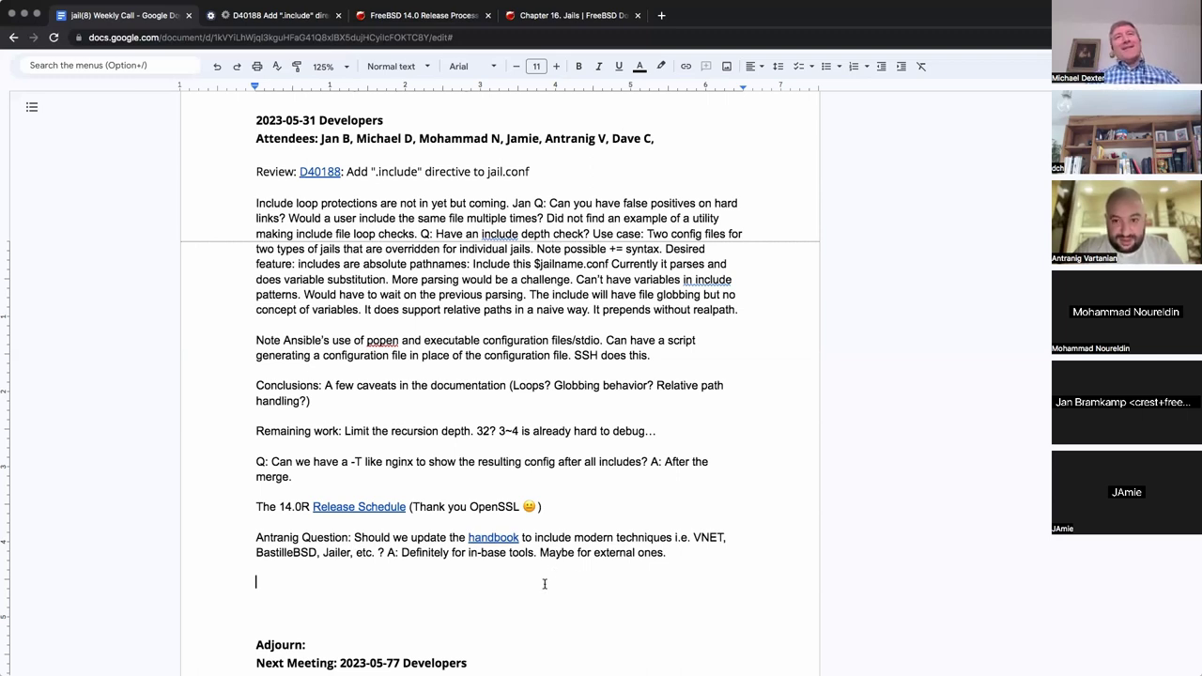
pyautogui.moveTo(669, 551); pyautogui.dragTo(388, 552)
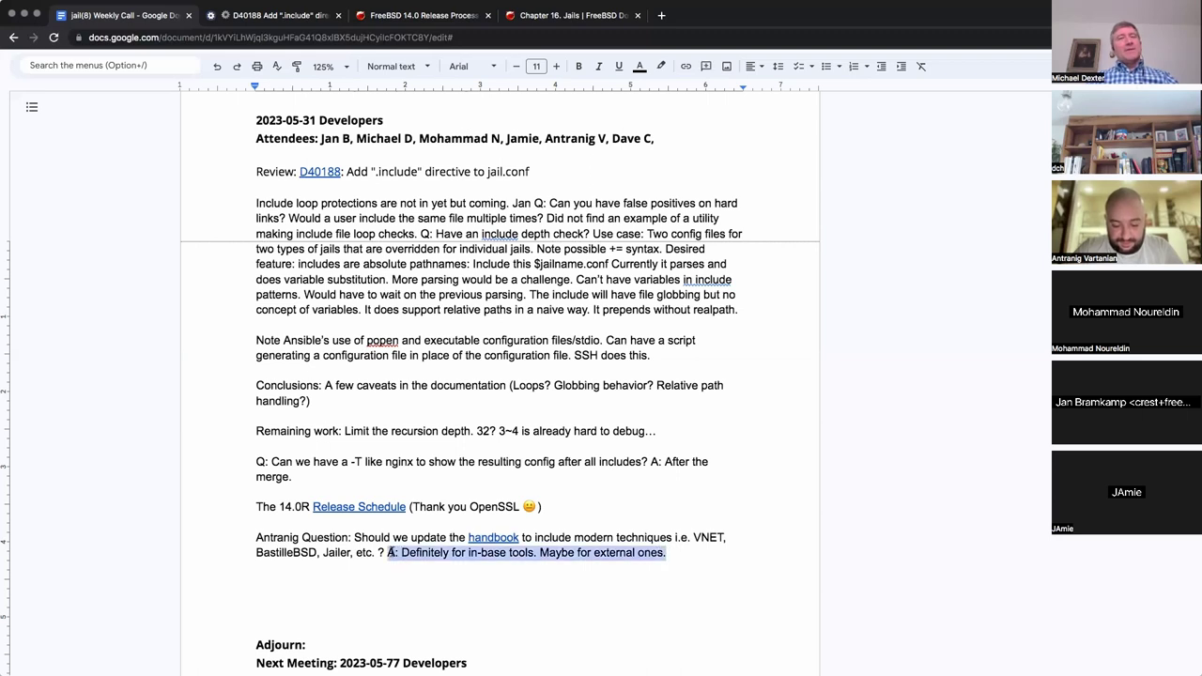
pyautogui.click(383, 581)
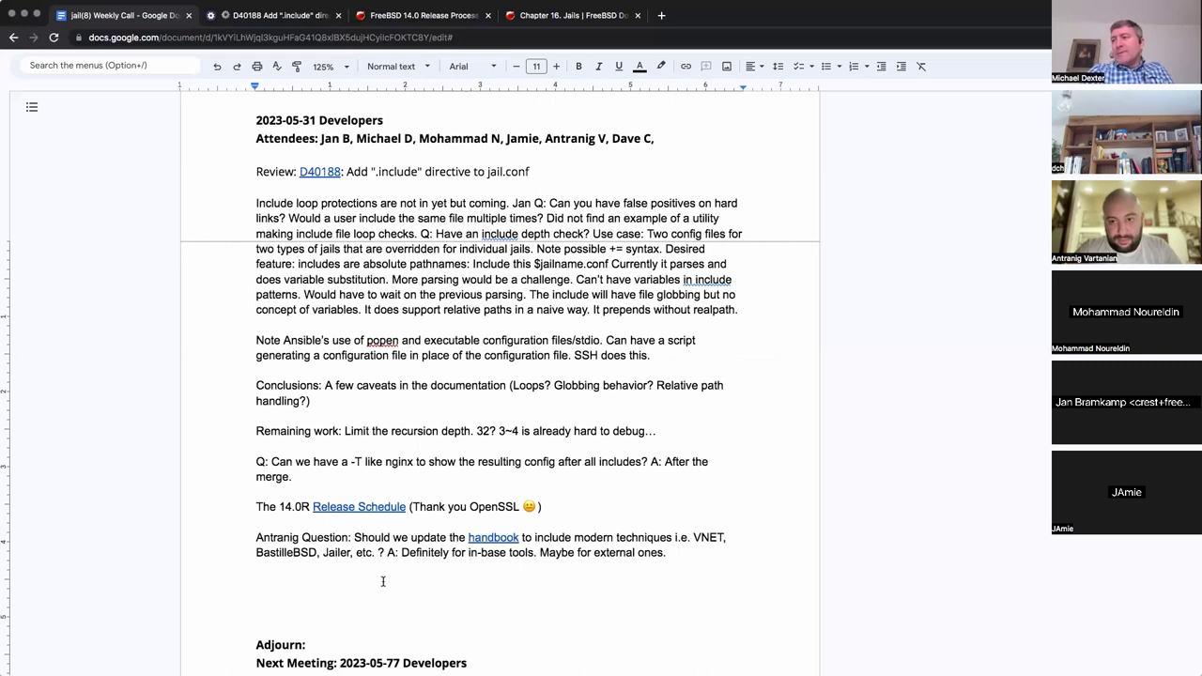
pyautogui.click(382, 581)
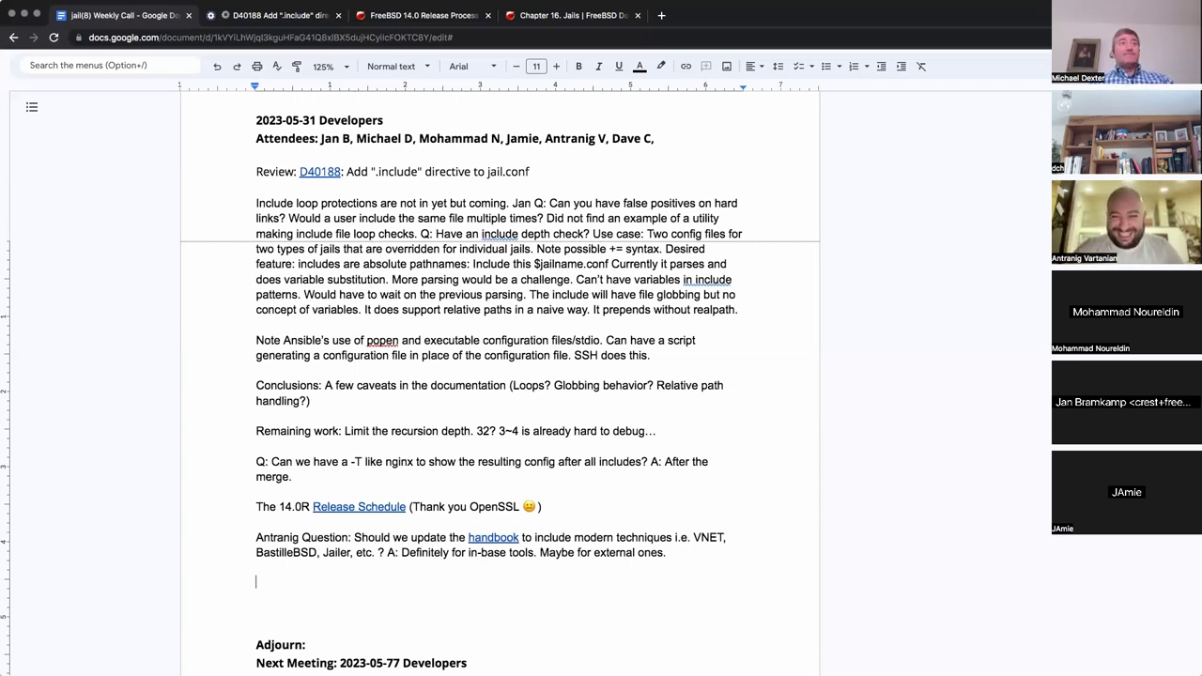
# Type 'Docathon!' on the empty line and hyphenate it to read 'Doc-a-thon!'
pyautogui.write('Doc')
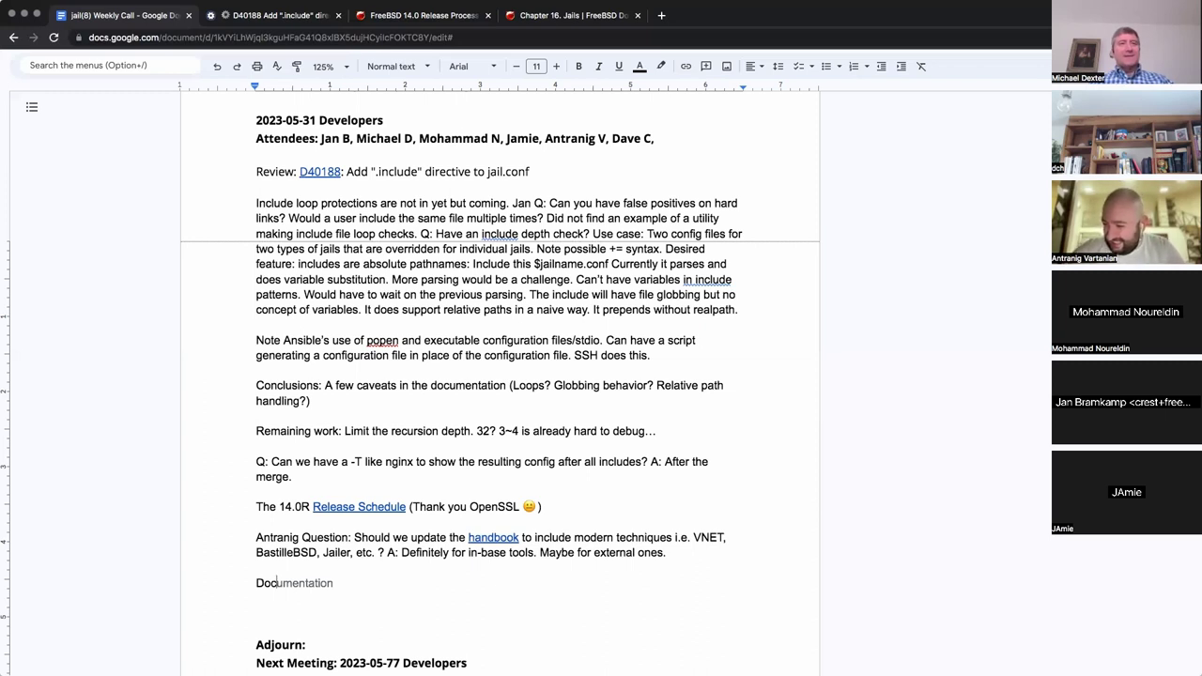
pyautogui.write('at')
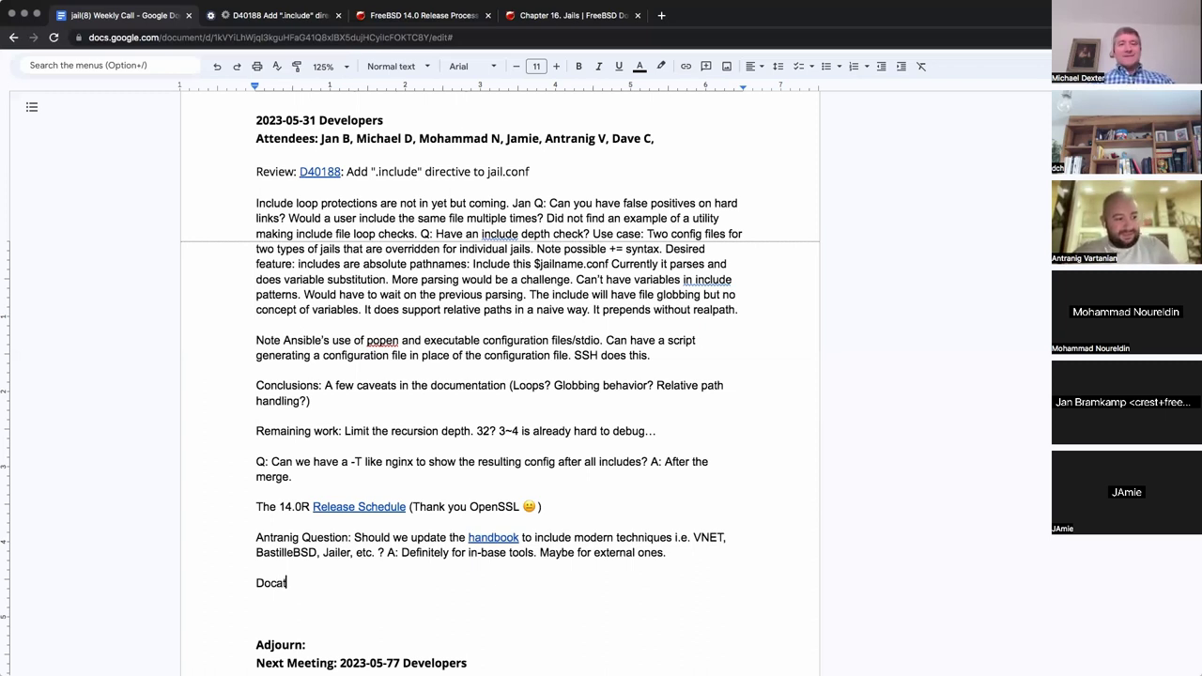
pyautogui.write('hon')
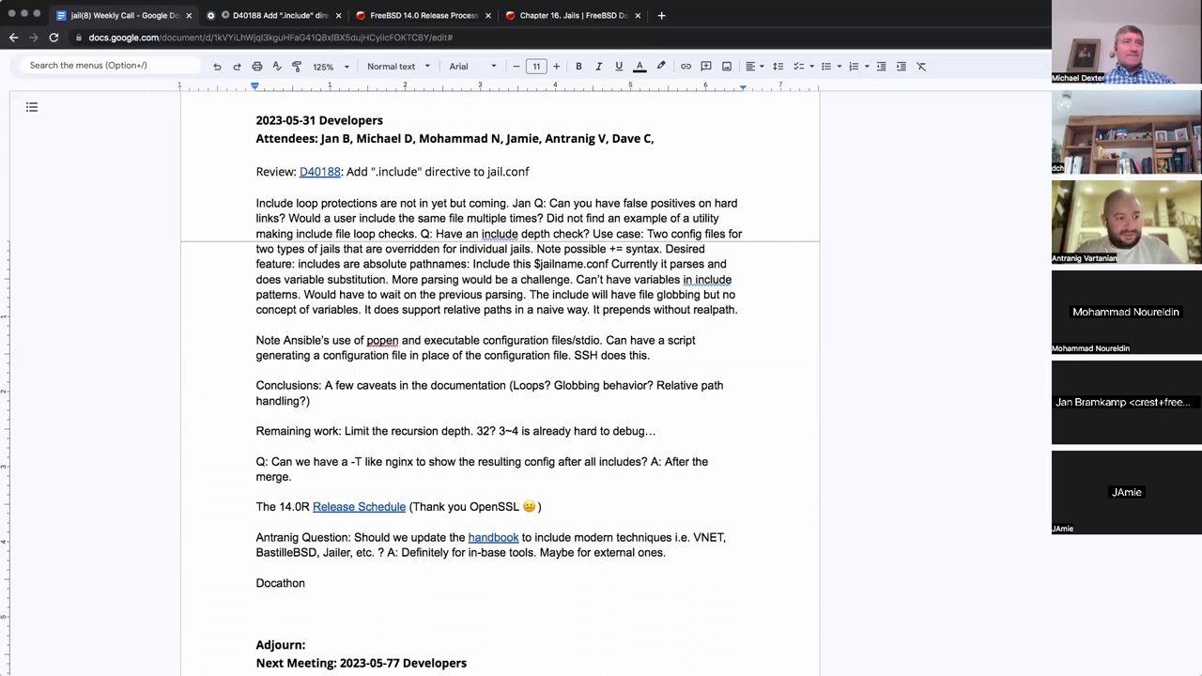
pyautogui.write('!')
pyautogui.click(277, 582)
pyautogui.write('-')
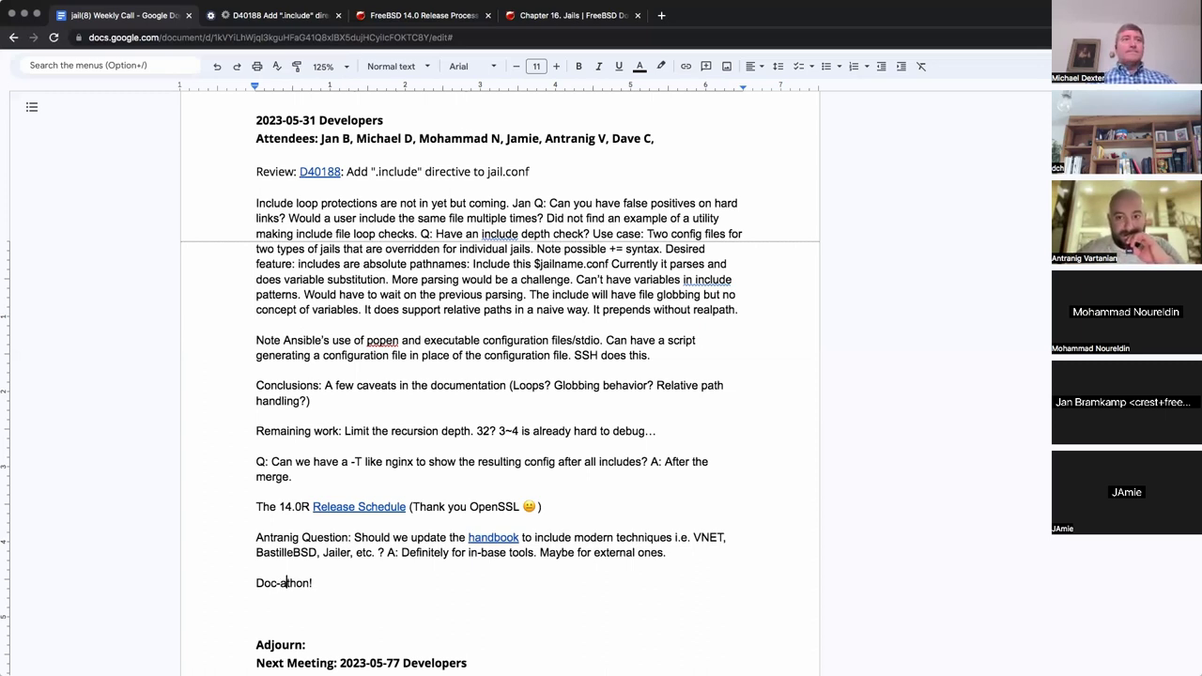
pyautogui.click(282, 582)
pyautogui.write('-')
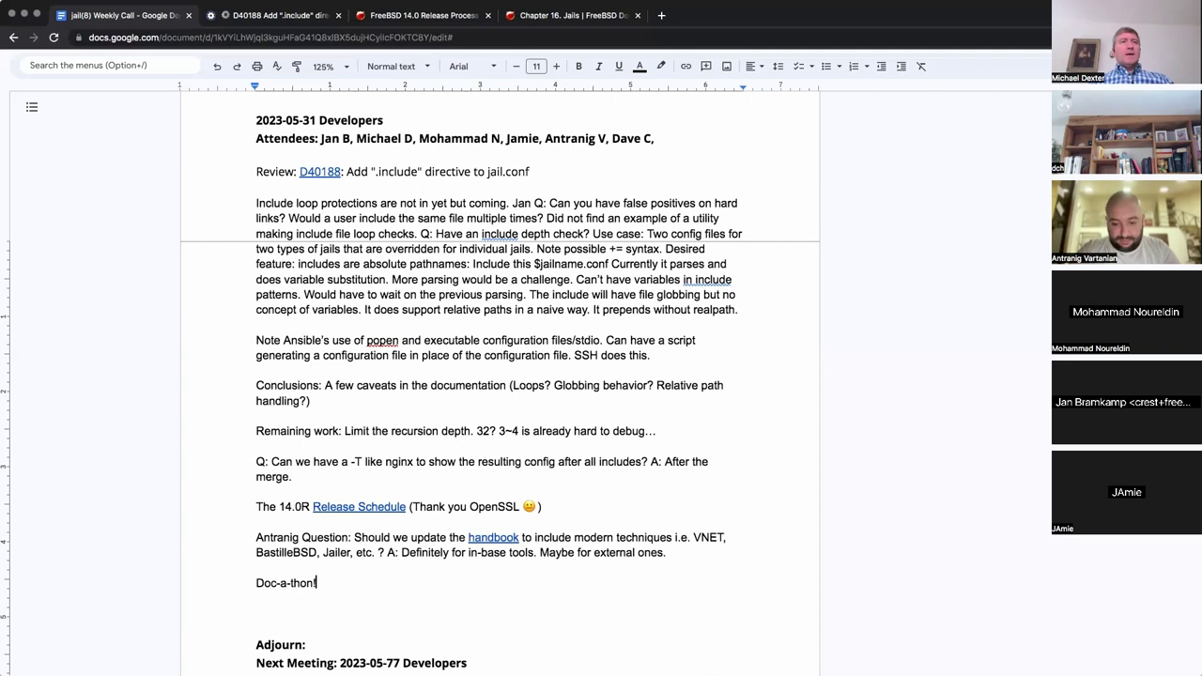
# Start a new blank line below 'Doc-a-thon!'
pyautogui.press('Return')
pyautogui.press('Return')
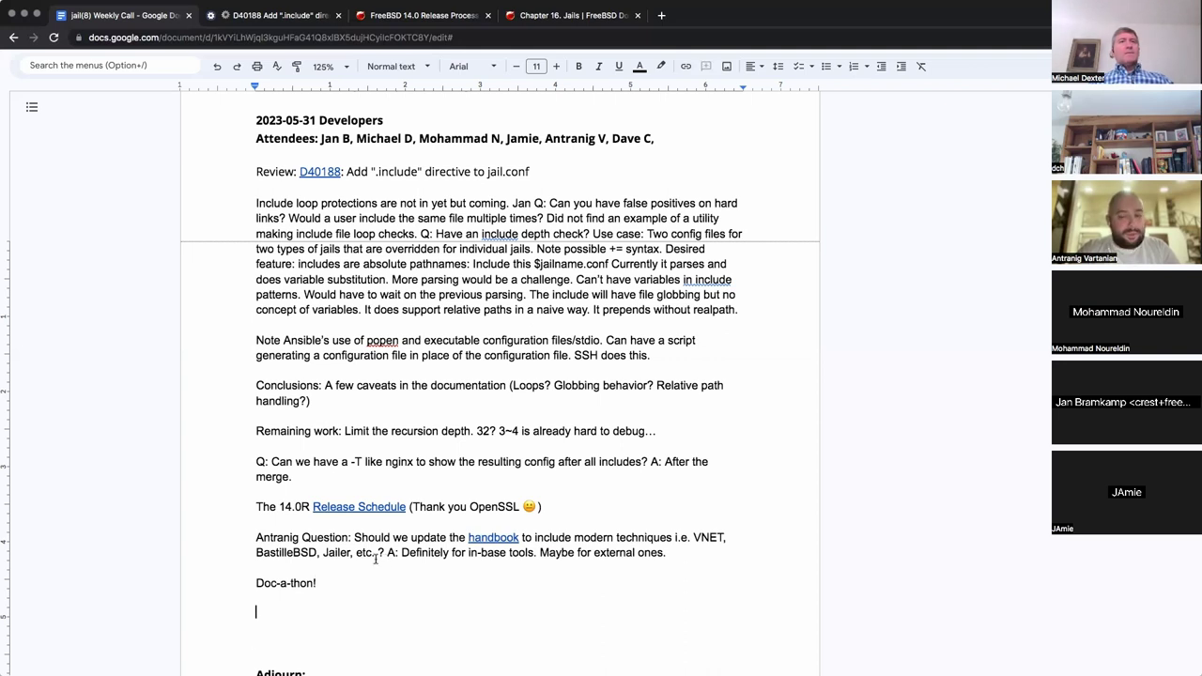
pyautogui.scroll(-2, 381, 554)
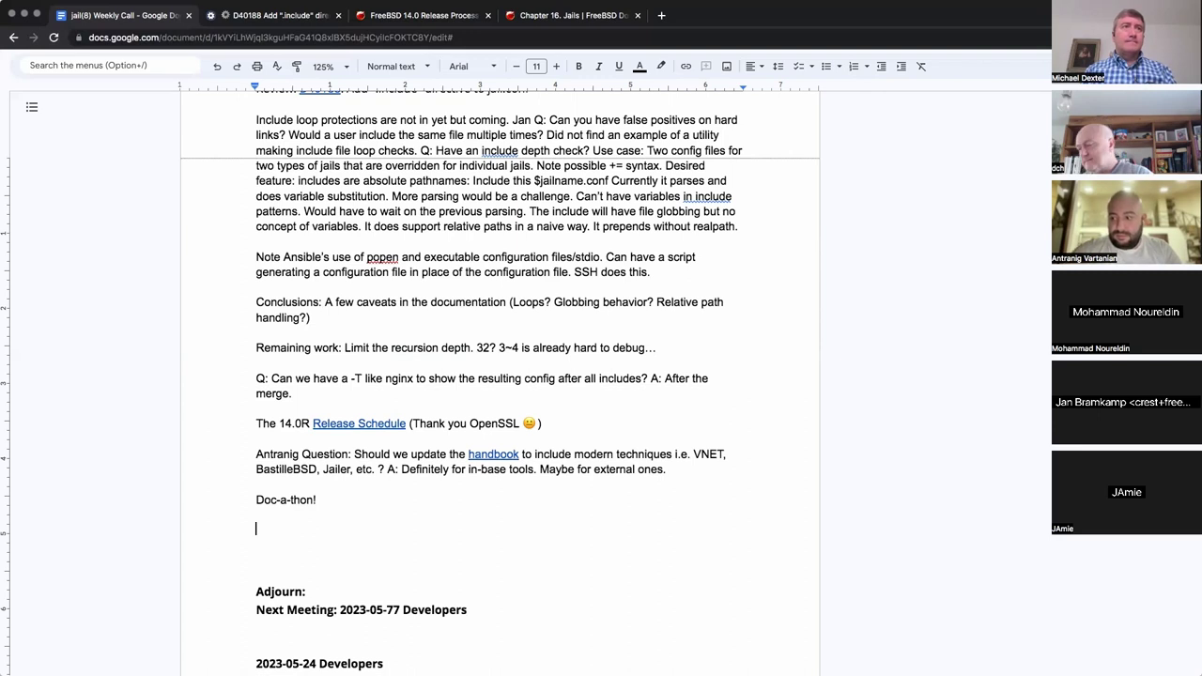
# Start a bulleted list under Doc-a-thon! with 'sysrc' and 'freebsd-update' items
pyautogui.press('super+shift+8')
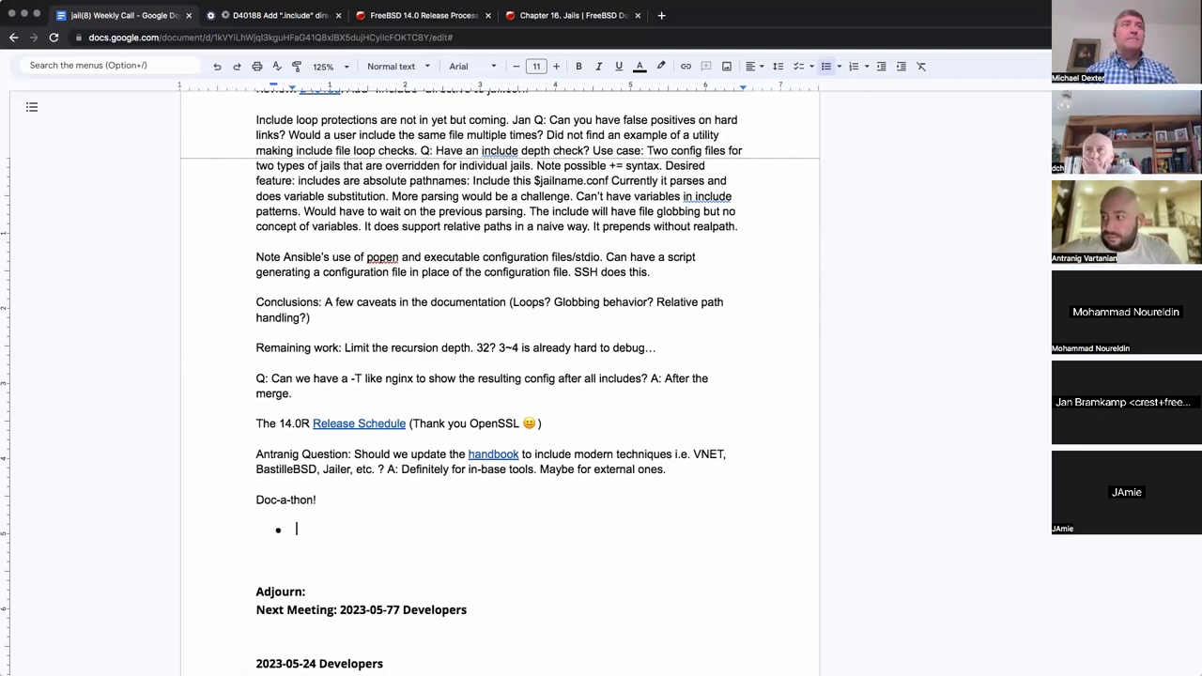
pyautogui.write('S')
pyautogui.press('BackSpace')
pyautogui.write('sysrc')
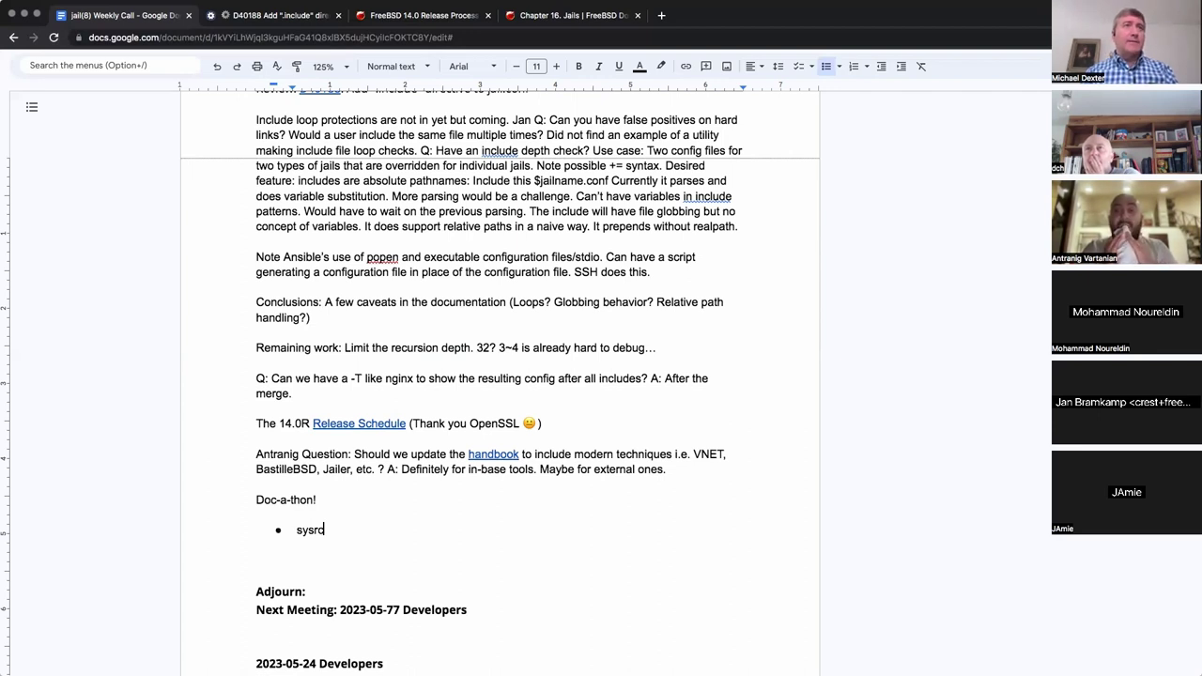
pyautogui.press('Return')
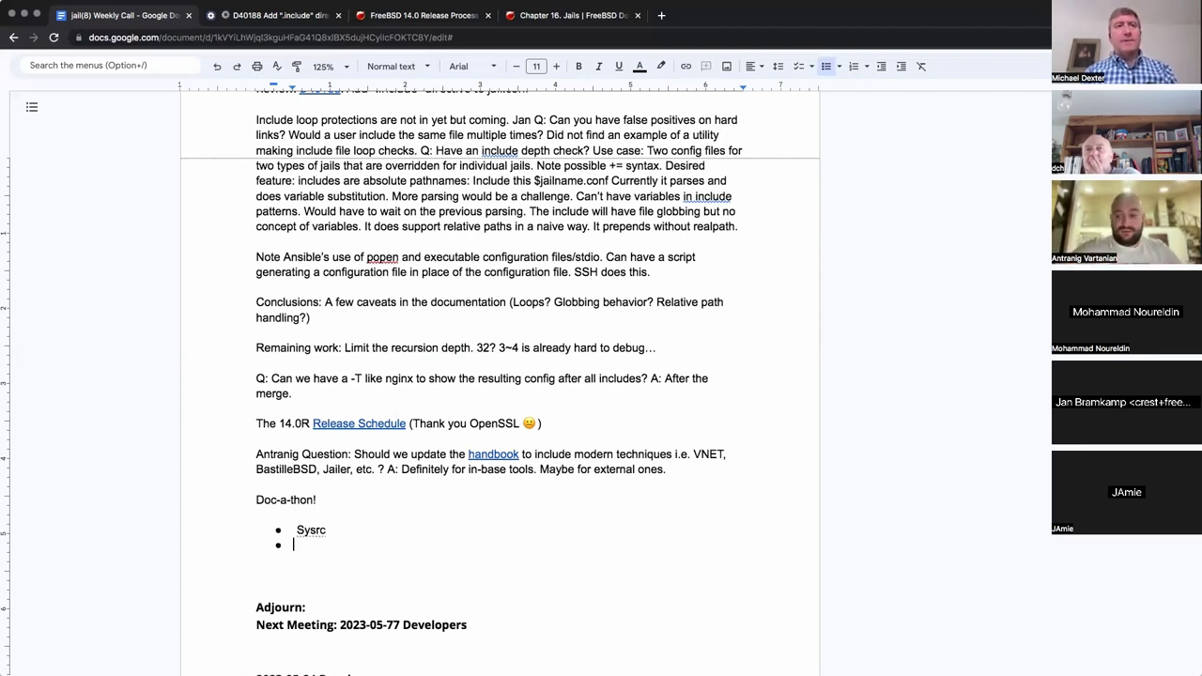
pyautogui.write('freebsd-')
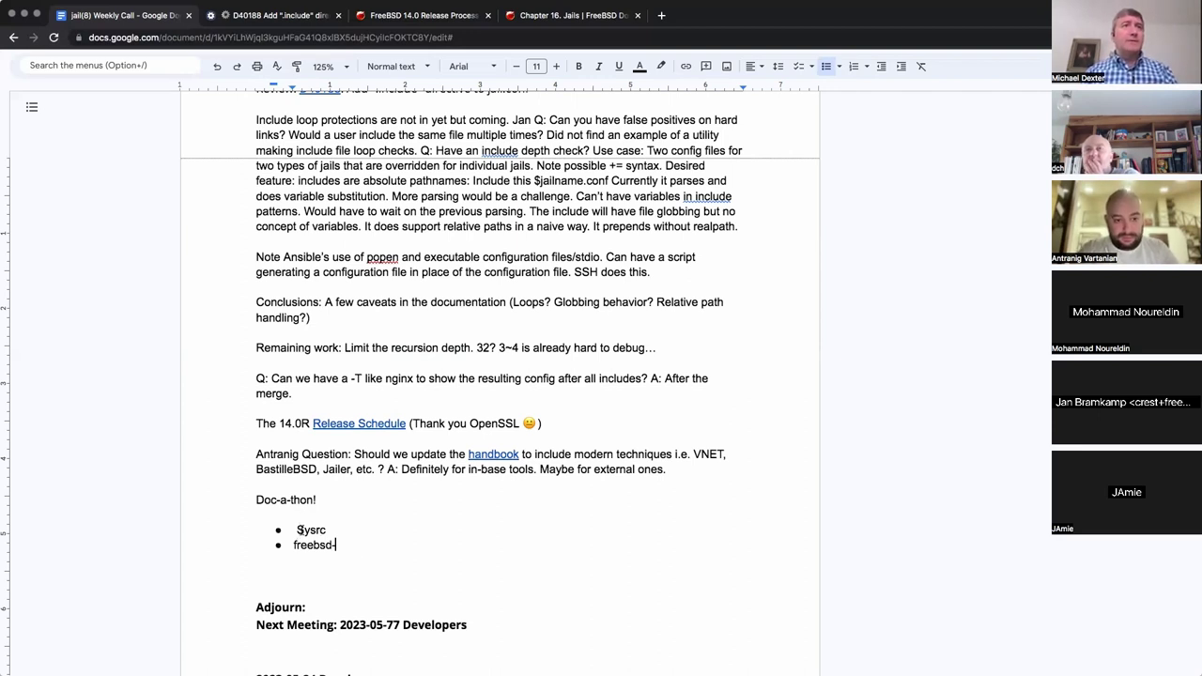
pyautogui.write('update')
# Fix the Sysrc capital and complete the second bullet as 'Freebsd-update (link from jail chaper)'
pyautogui.click(300, 529)
pyautogui.press('BackSpace')
pyautogui.press('BackSpace')
pyautogui.write('sd-update')
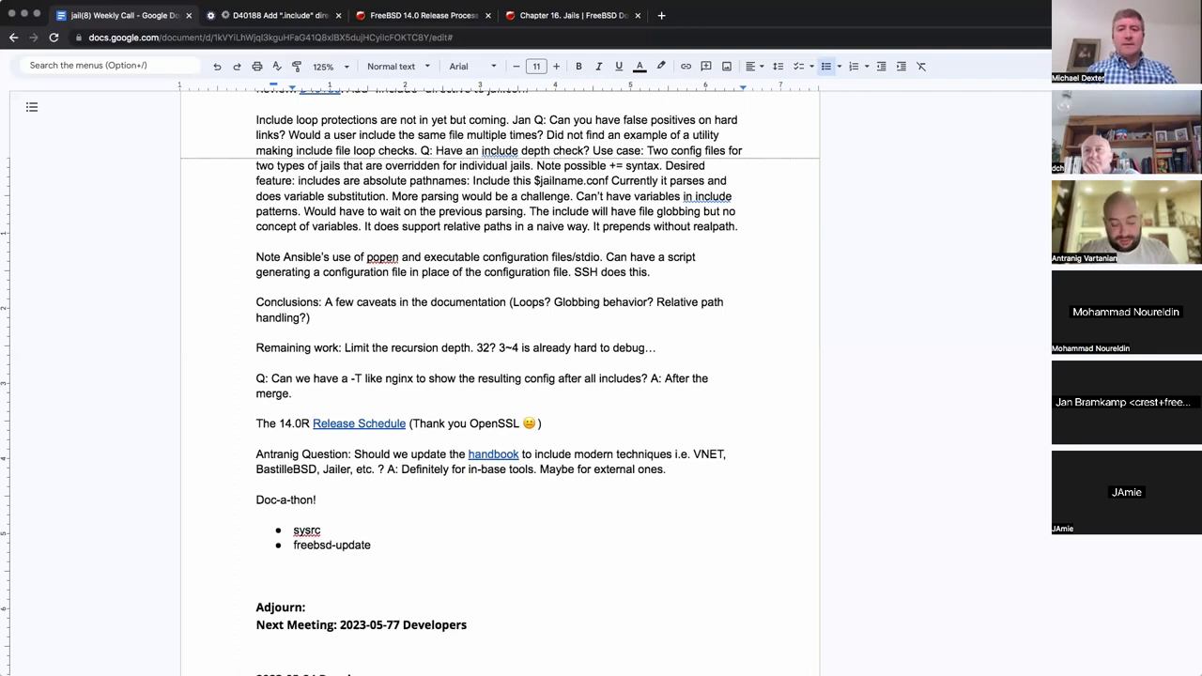
pyautogui.write(' (link')
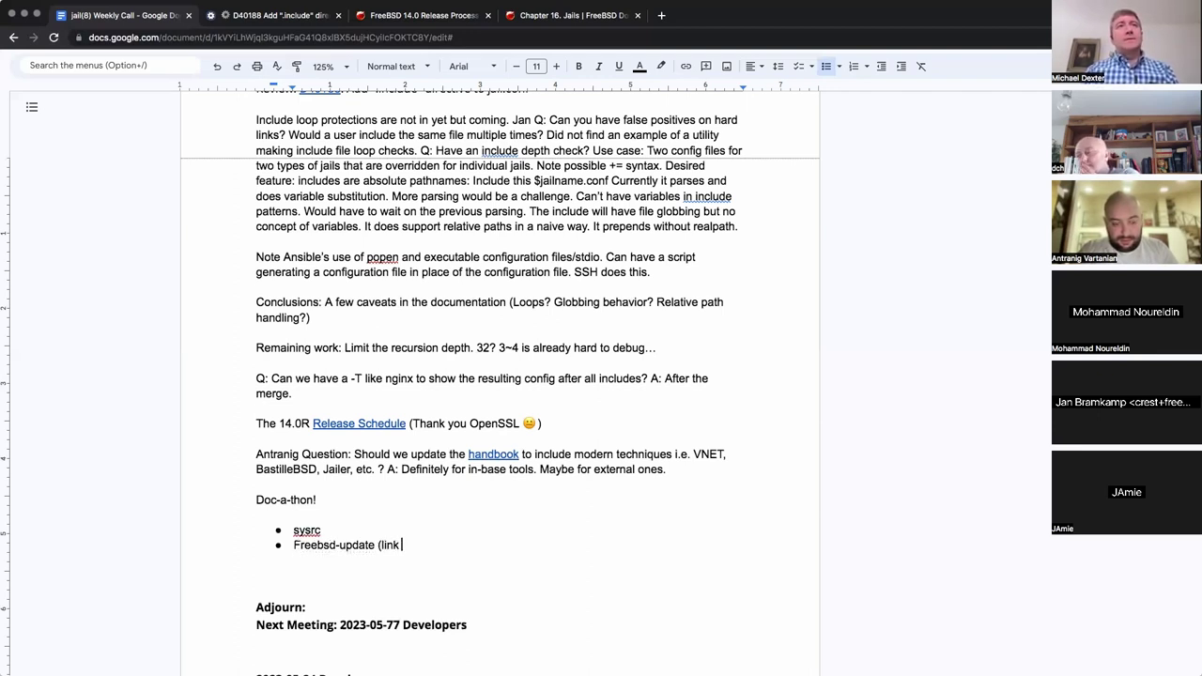
pyautogui.write(' from jail jail)')
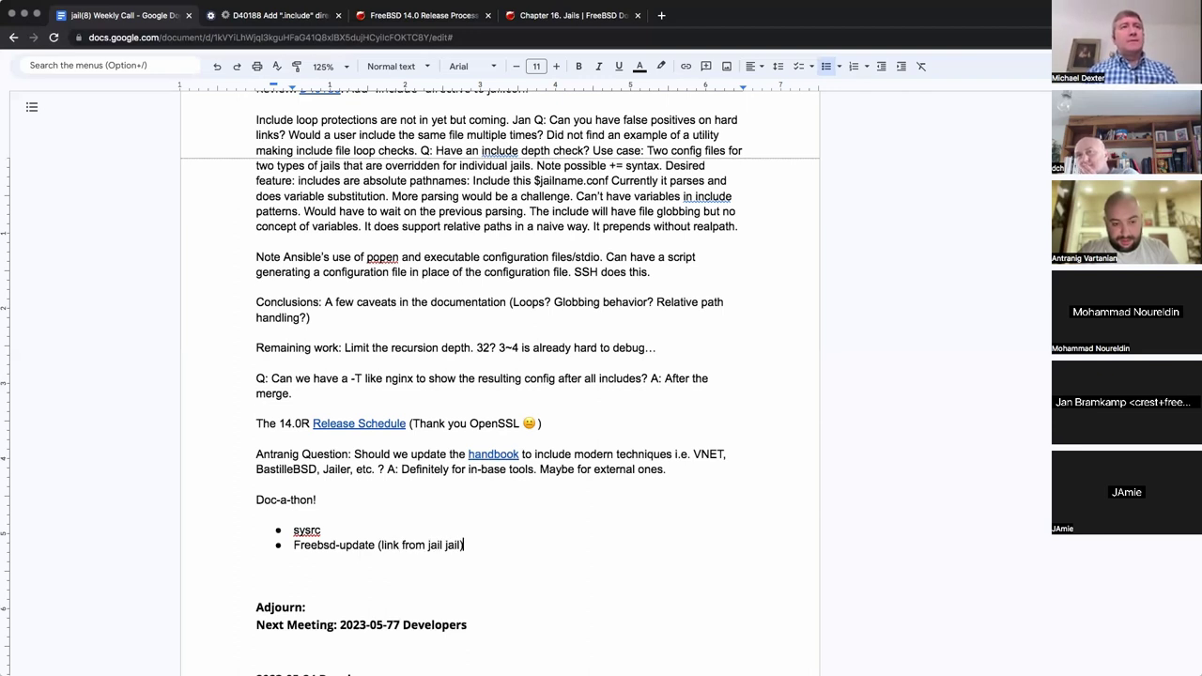
pyautogui.press('Return')
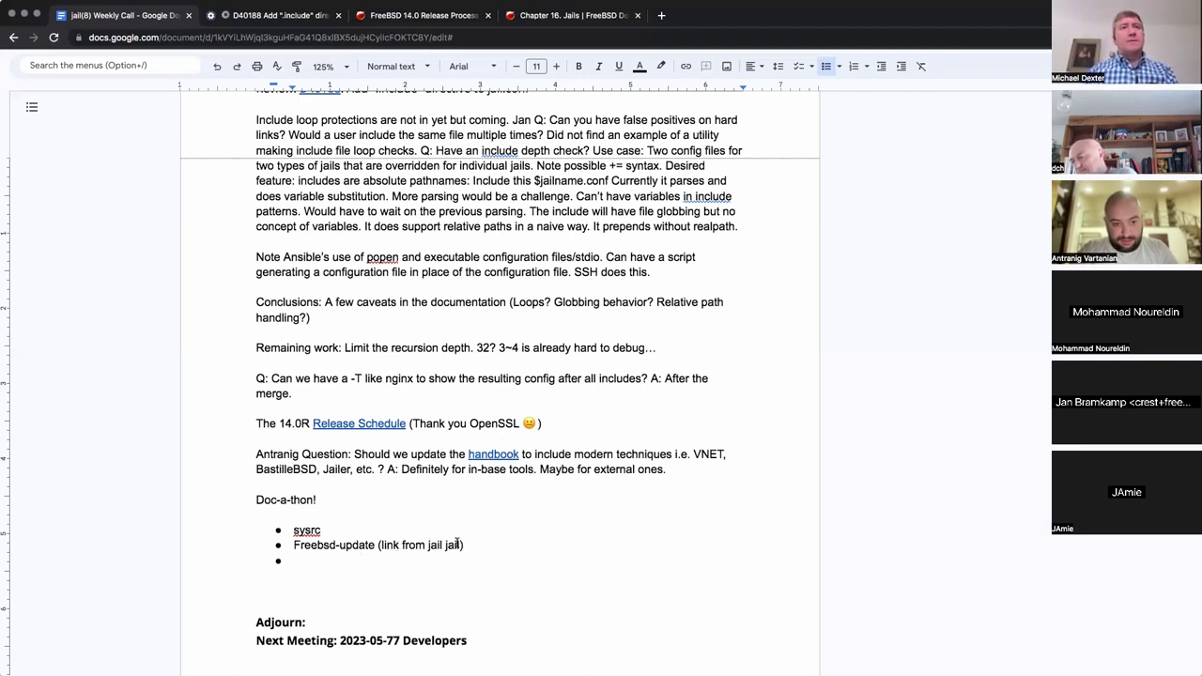
pyautogui.doubleClick(457, 544)
pyautogui.write('cah')
pyautogui.press('BackSpace')
pyautogui.press('BackSpace')
pyautogui.write('haper')
# Add 'os-release' as the third bullet, keeping it lowercase
pyautogui.click(293, 559)
pyautogui.write('os-ree')
pyautogui.press('BackSpace')
pyautogui.write('lease')
pyautogui.press('super+z')
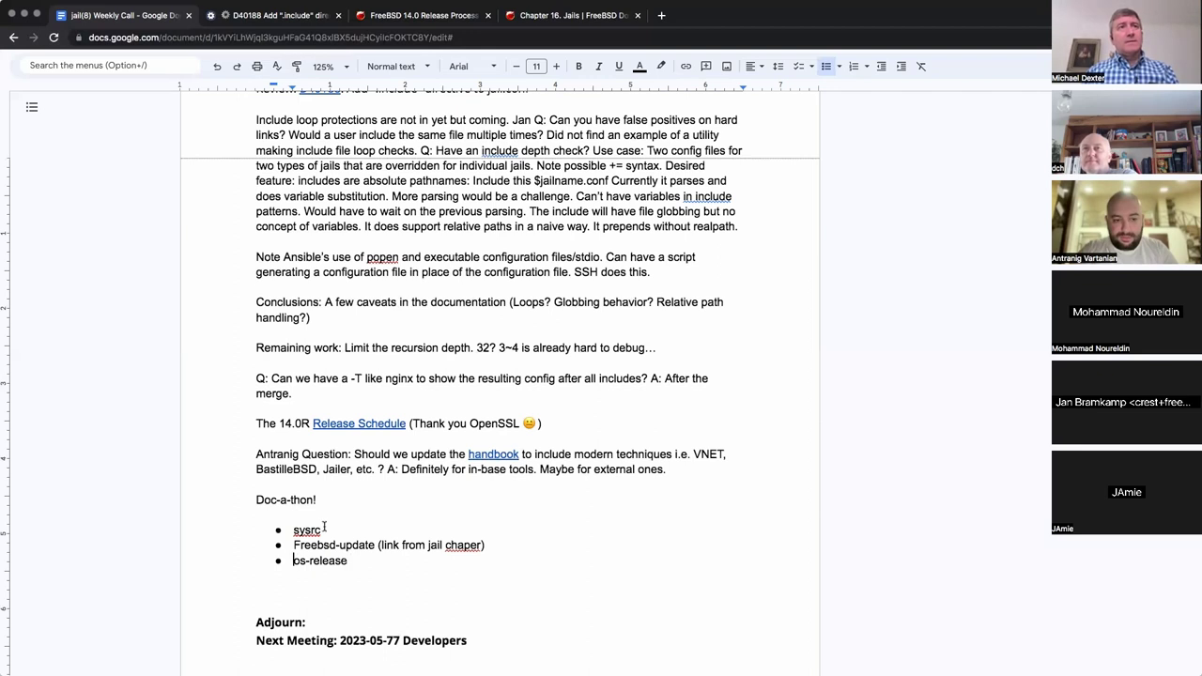
pyautogui.click(295, 553)
pyautogui.click(294, 544)
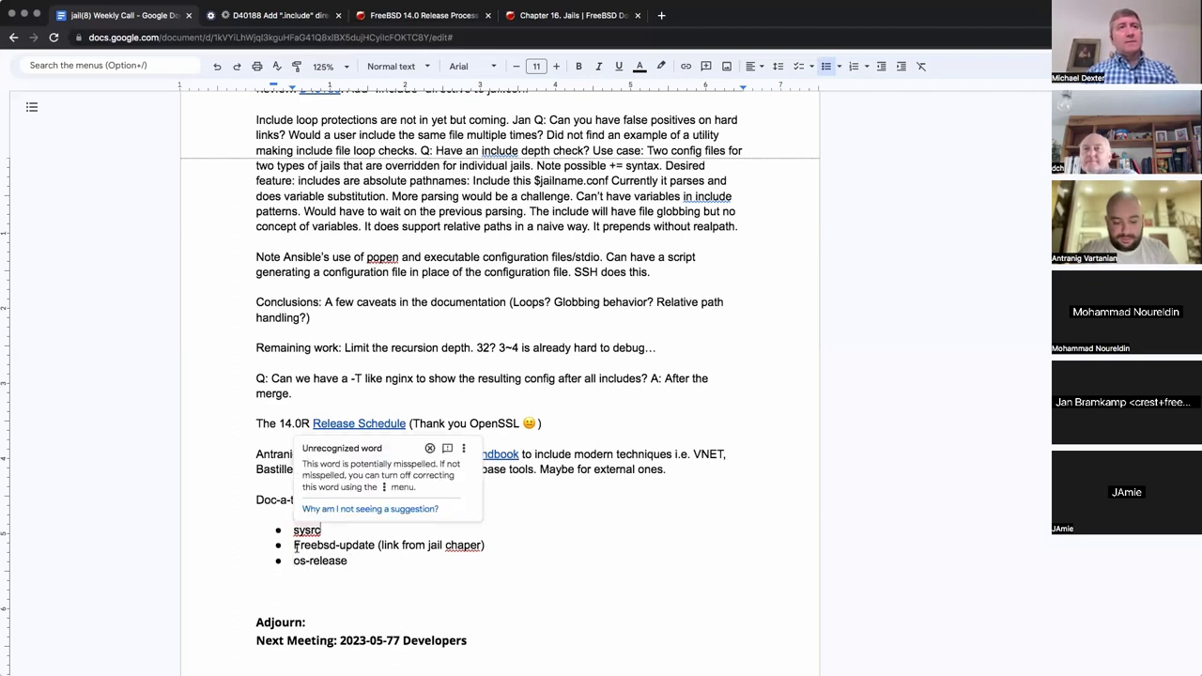
pyautogui.press('Delete')
pyautogui.write('f')
pyautogui.click(350, 560)
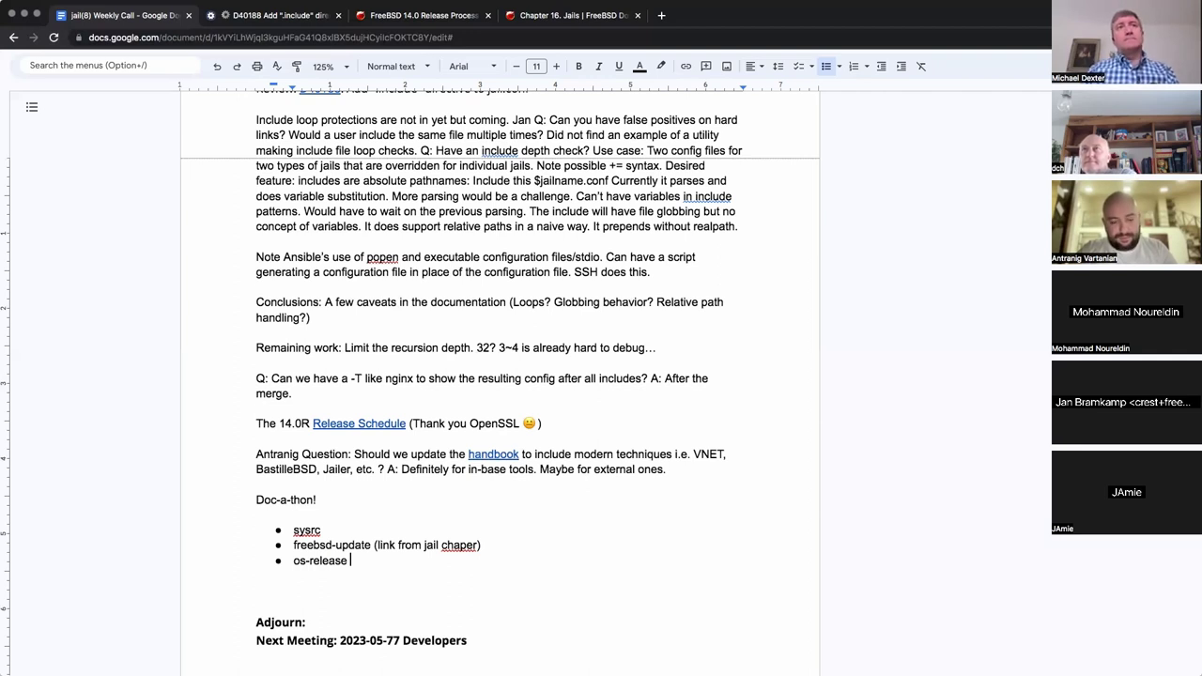
pyautogui.write('use b. freebsd-update')
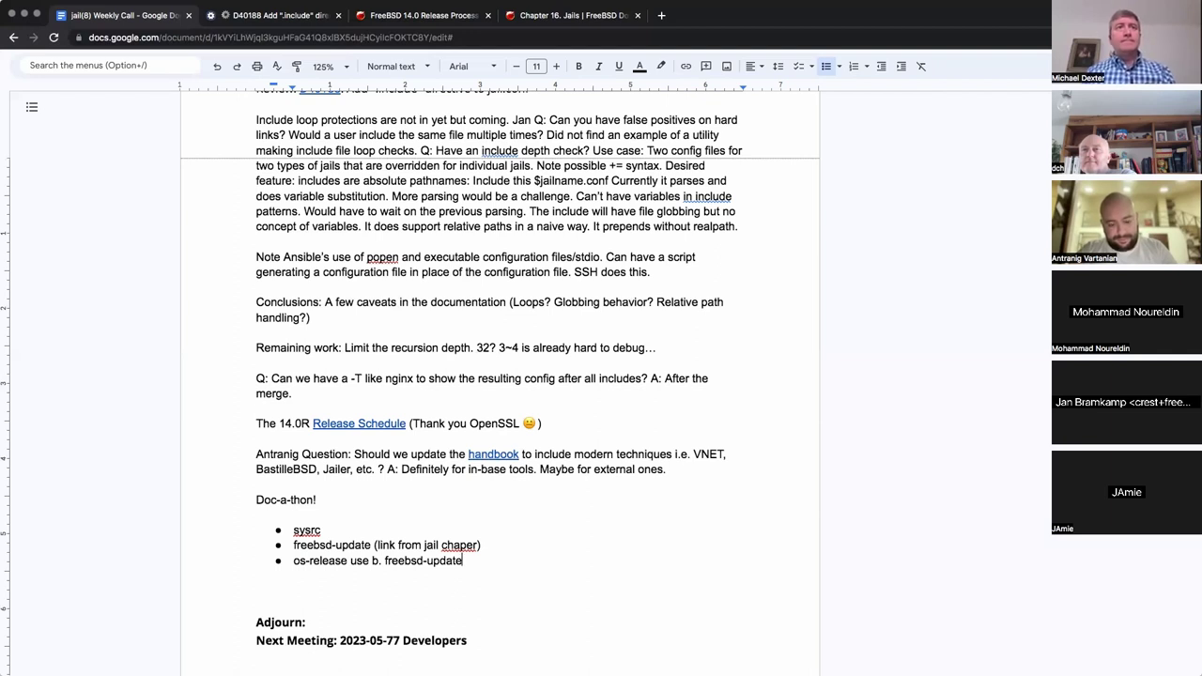
pyautogui.press('Return')
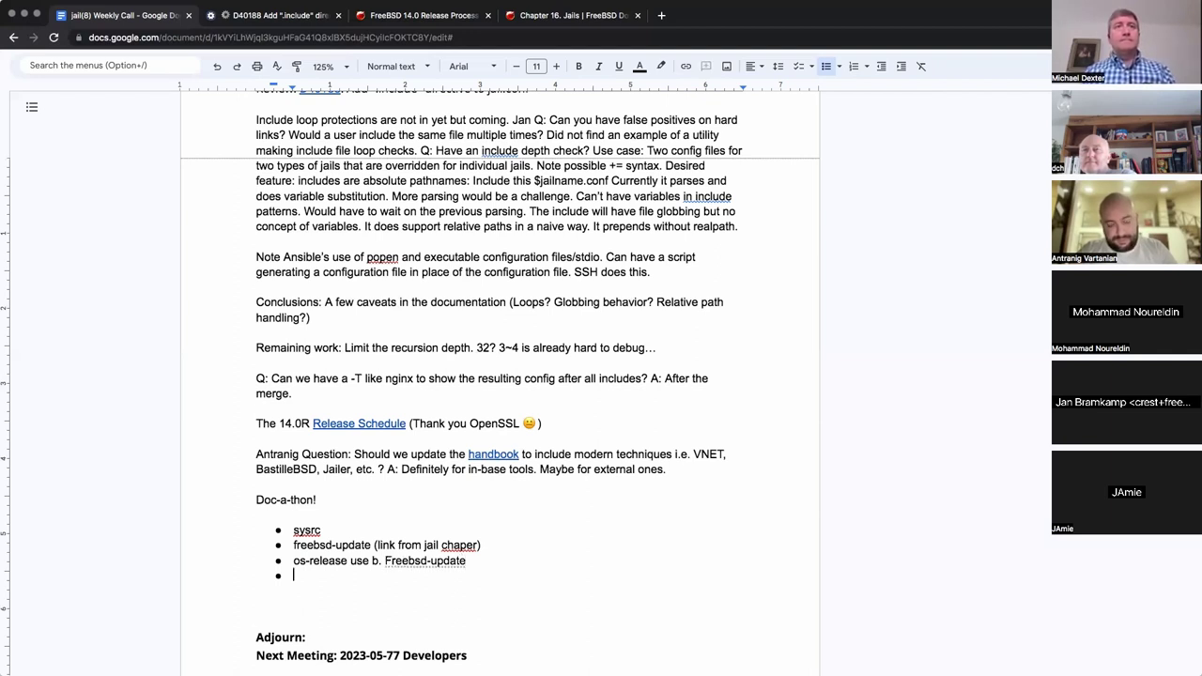
pyautogui.write('Link to VNEt')
pyautogui.press('BackSpace')
pyautogui.write('T ')
pyautogui.write('chaper,')
pyautogui.press('BackSpace')
pyautogui.press('BackSpace')
pyautogui.press('BackSpace')
pyautogui.press('BackSpace')
pyautogui.write('ter')
pyautogui.press('BackSpace')
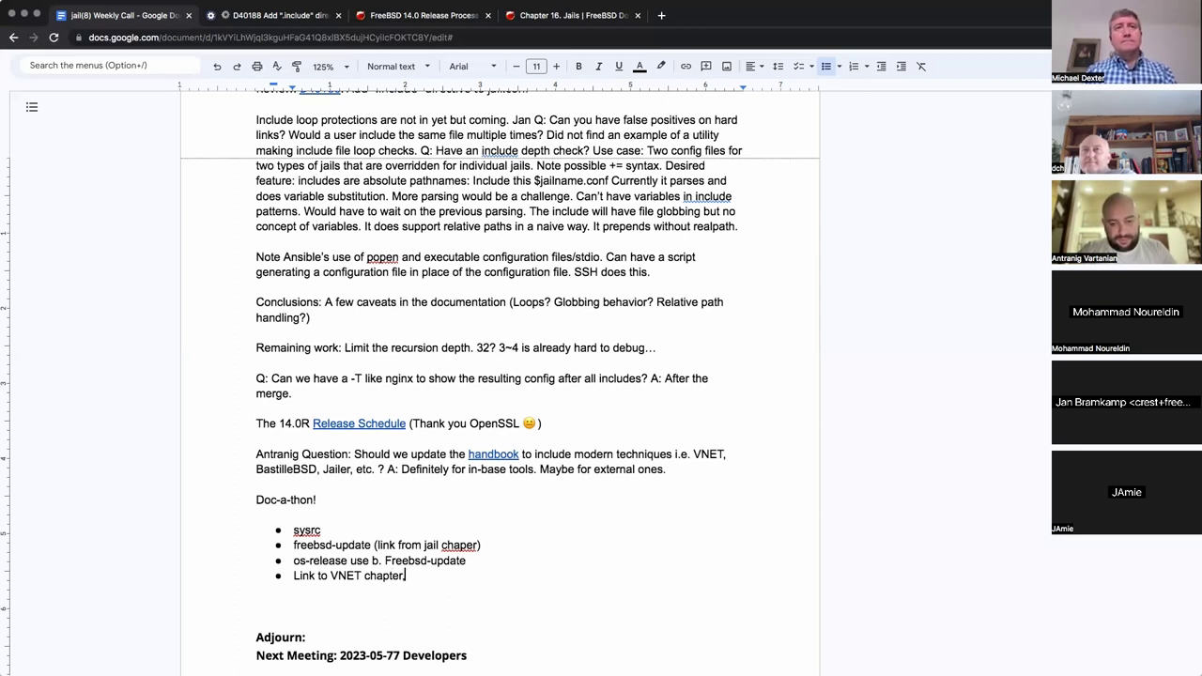
pyautogui.write(', mention Jail as needed.')
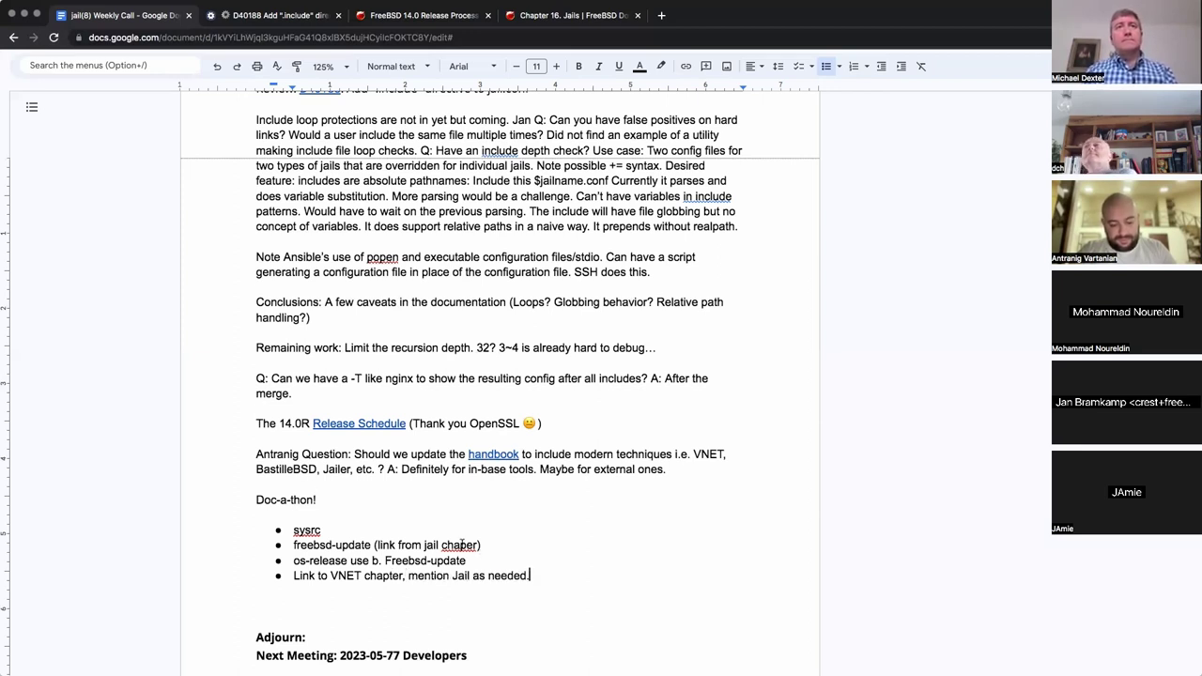
pyautogui.click(466, 542)
pyautogui.click(468, 527)
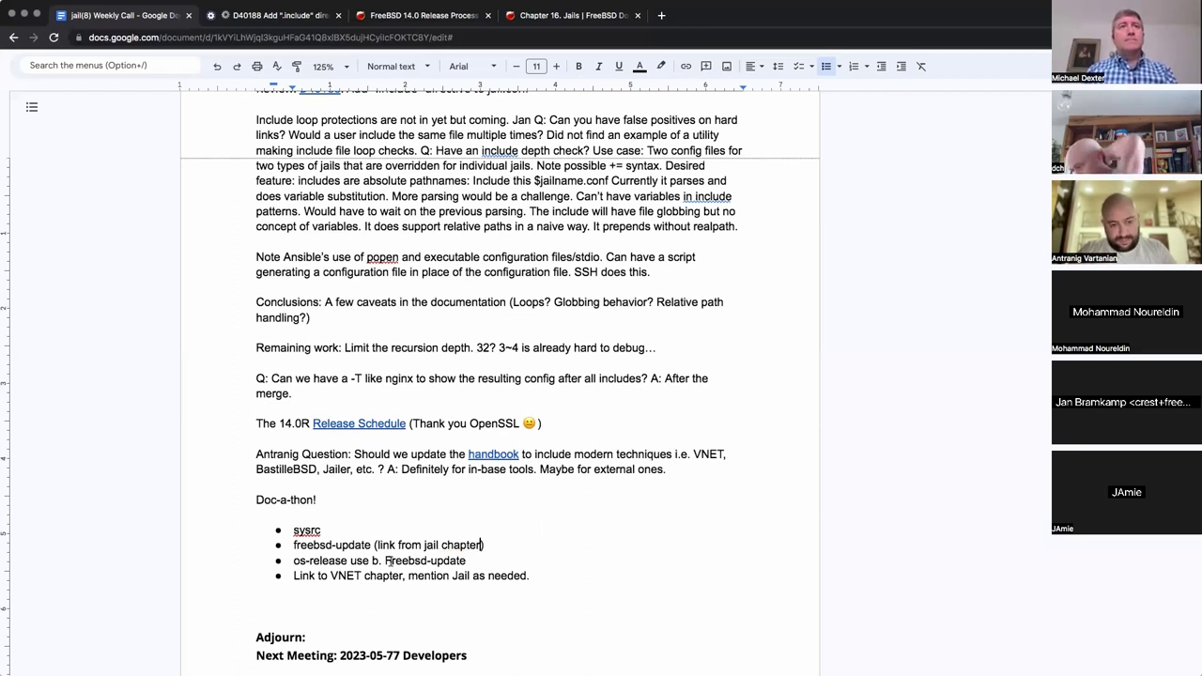
pyautogui.click(385, 560)
pyautogui.press('Delete')
pyautogui.write('f')
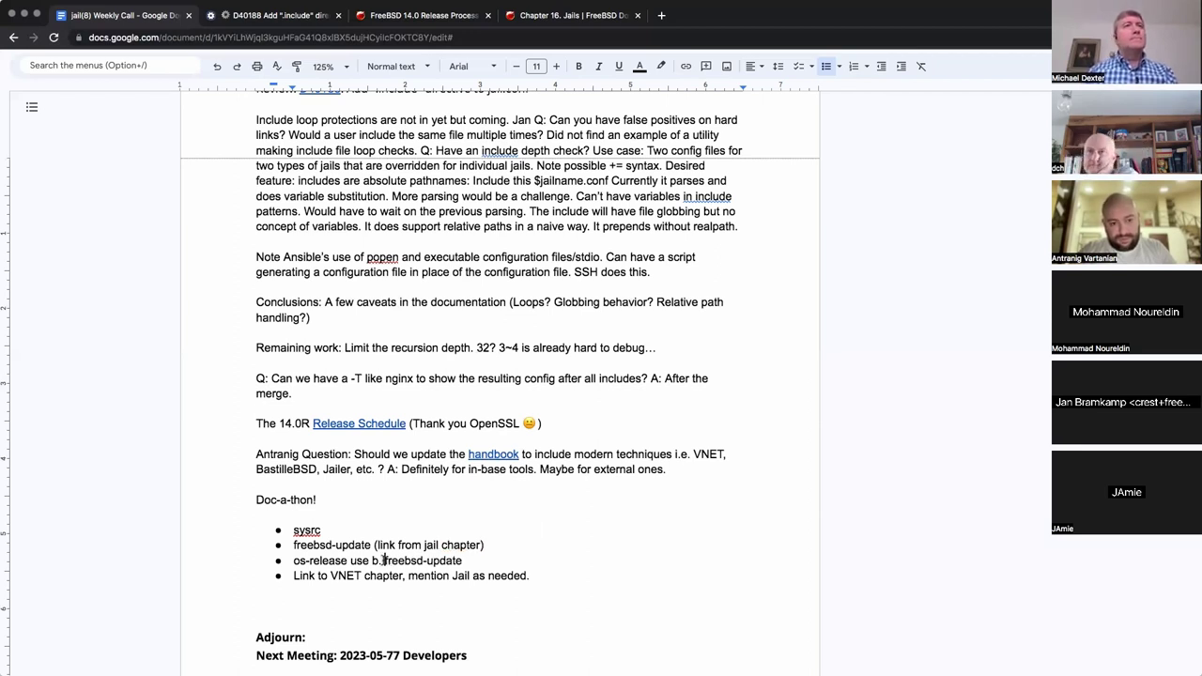
pyautogui.press('BackSpace')
pyautogui.press('BackSpace')
pyautogui.press('BackSpace')
pyautogui.write('by')
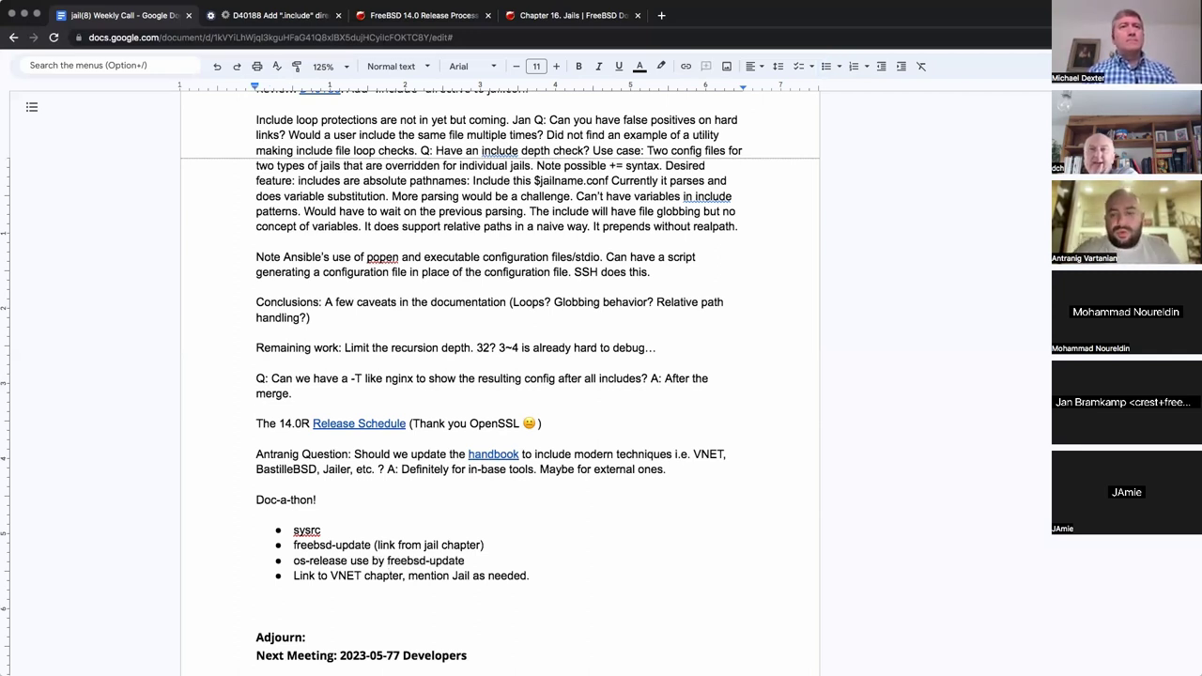
pyautogui.click(530, 576)
pyautogui.press('BackSpace')
pyautogui.press('Return')
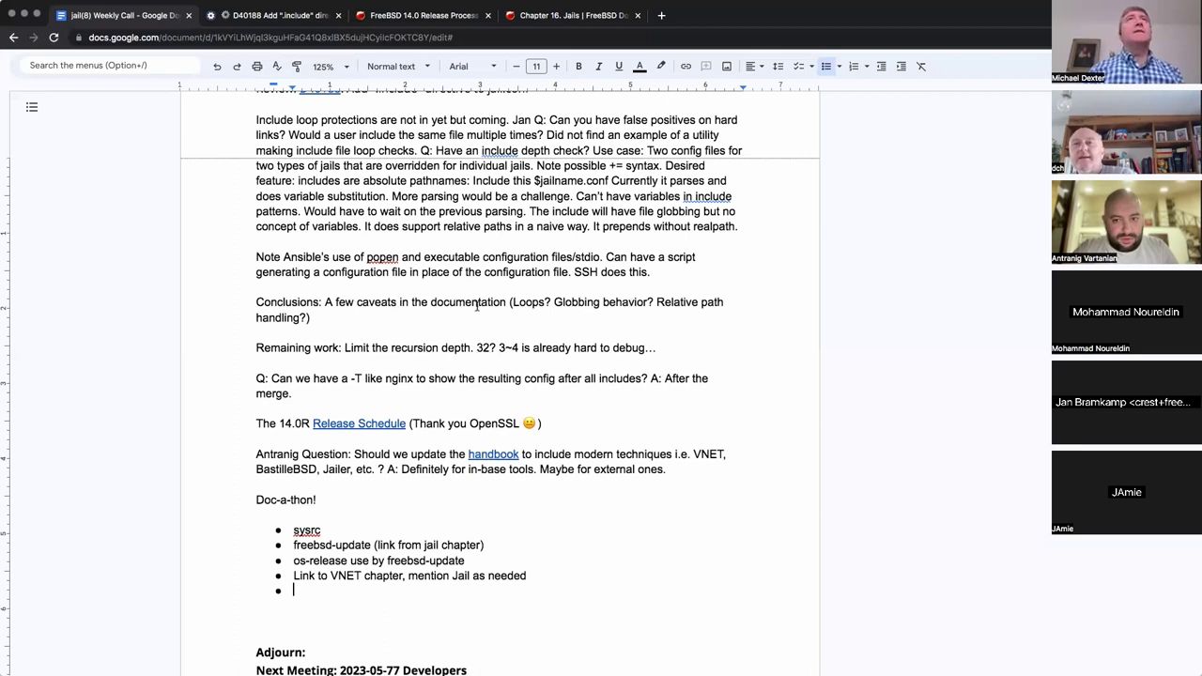
pyautogui.click(550, 17)
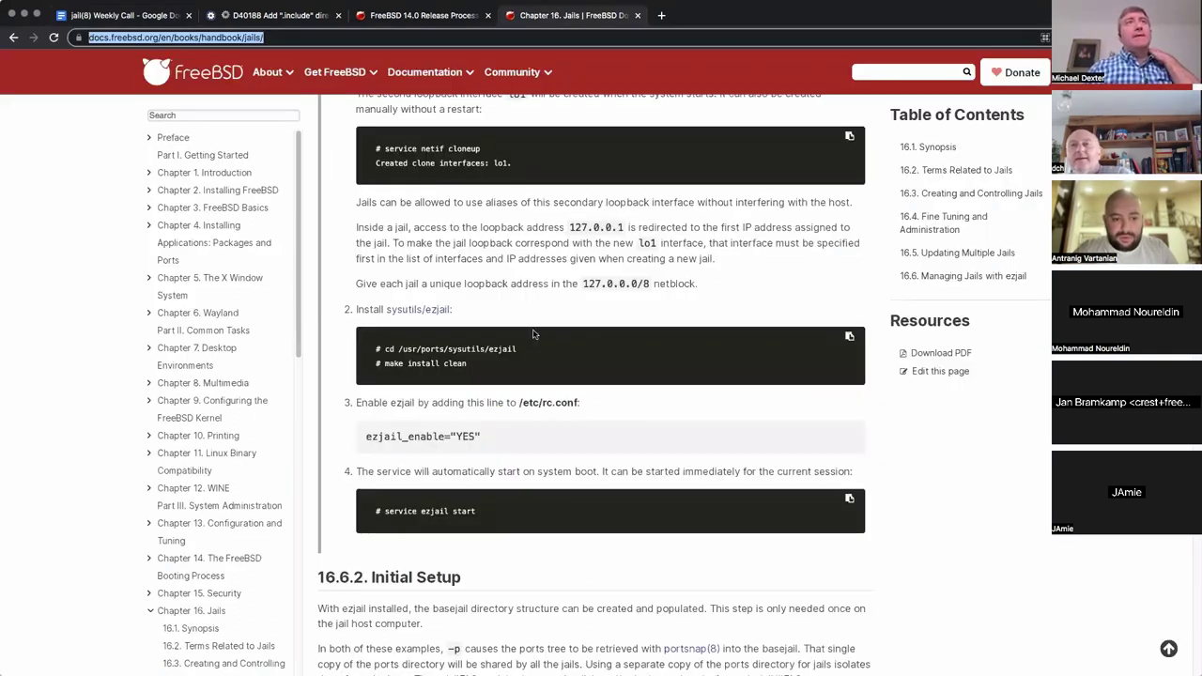
pyautogui.scroll(1, 481, 360)
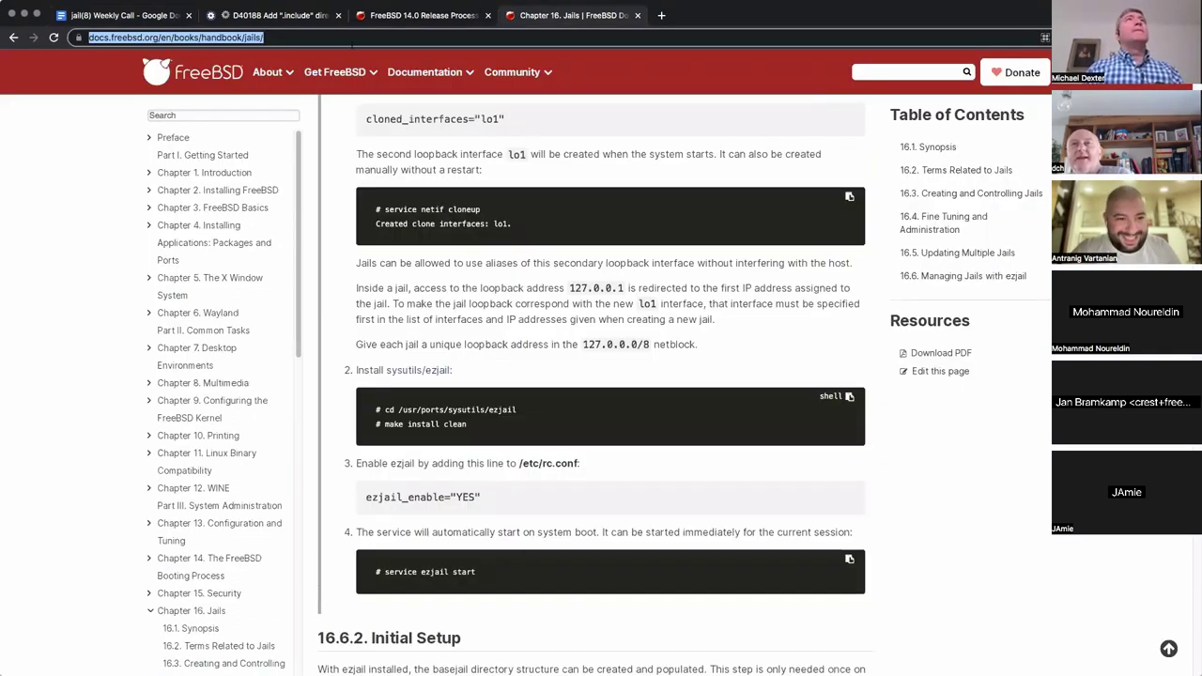
pyautogui.click(136, 16)
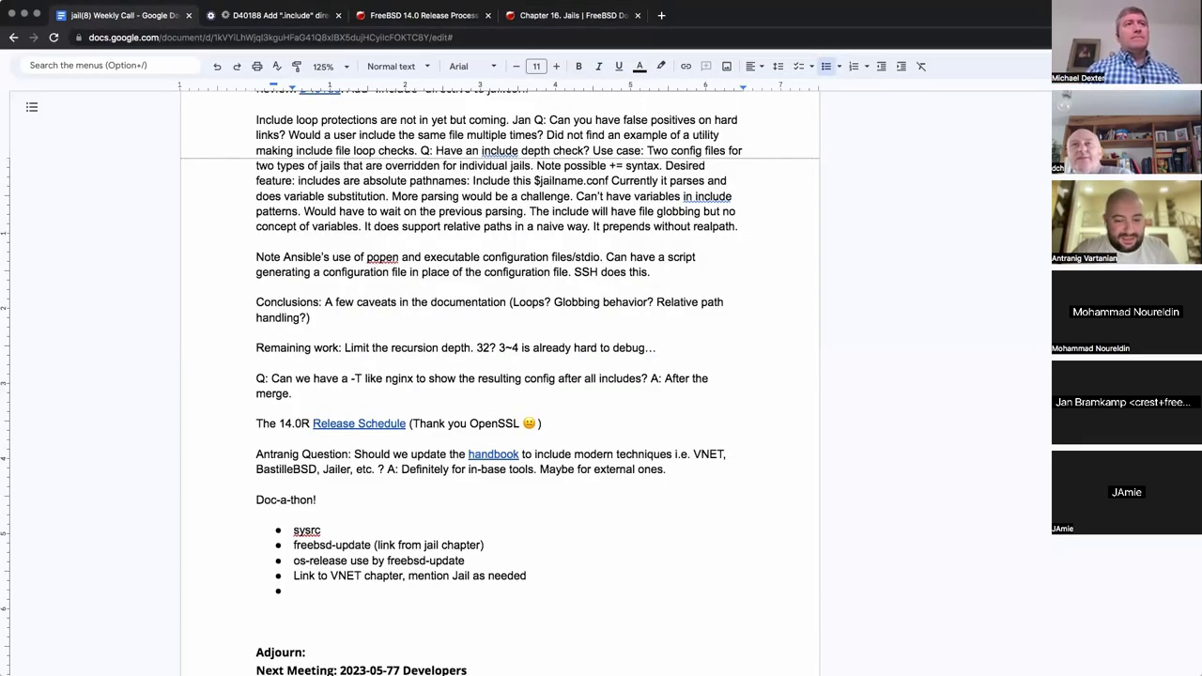
# Add the bullet 'pkg jail handing - three possibilities', correcting the spelling of possibilities
pyautogui.write('Pkg')
pyautogui.press('super+z')
pyautogui.write('jail')
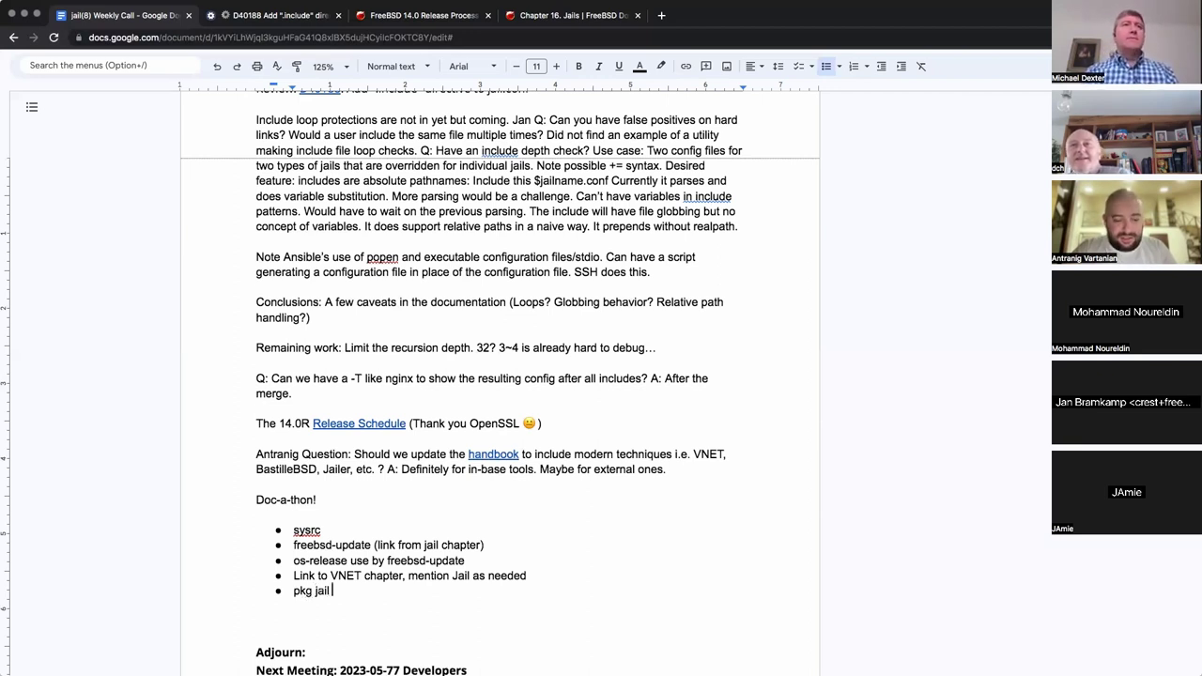
pyautogui.write(' usage')
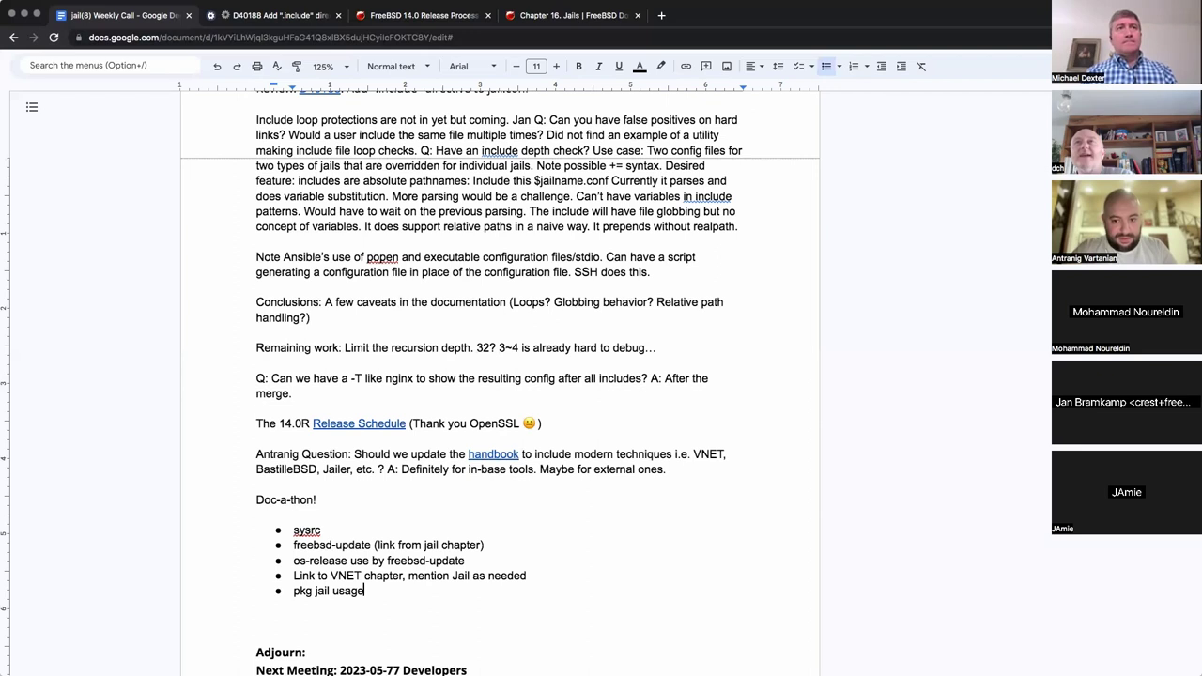
pyautogui.press('BackSpace')
pyautogui.press('BackSpace')
pyautogui.press('BackSpace')
pyautogui.press('BackSpace')
pyautogui.press('BackSpace')
pyautogui.write('handing - r')
pyautogui.press('BackSpace')
pyautogui.write('three pos')
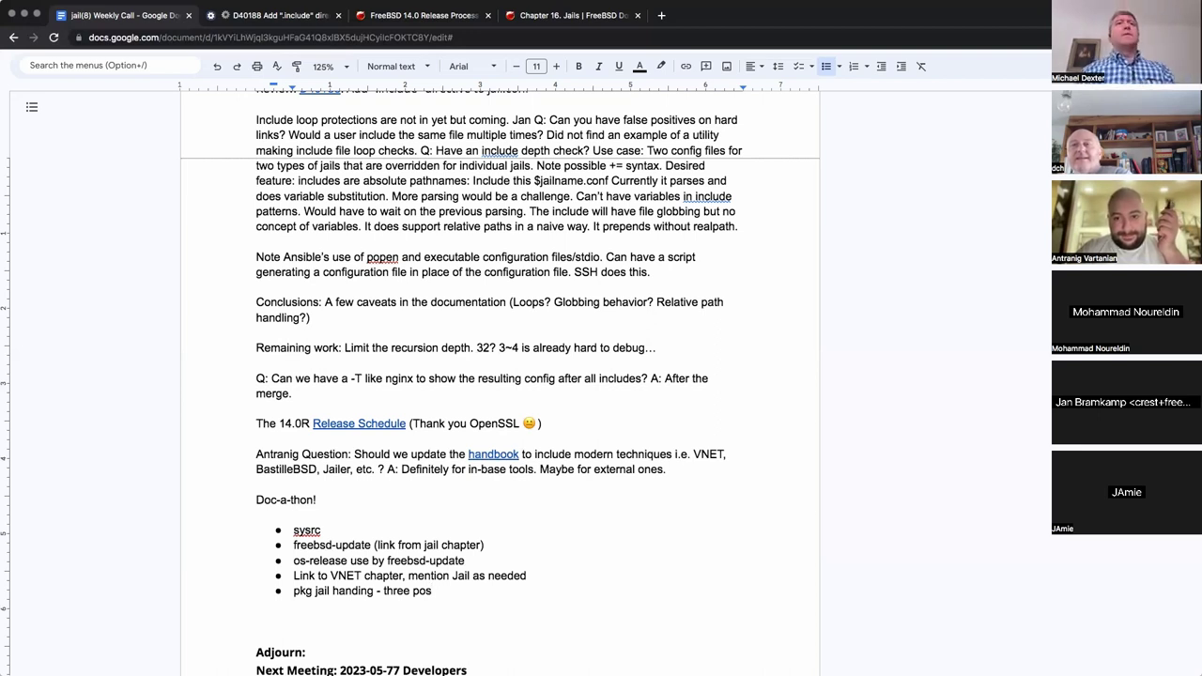
pyautogui.write('sibilie')
pyautogui.write('es')
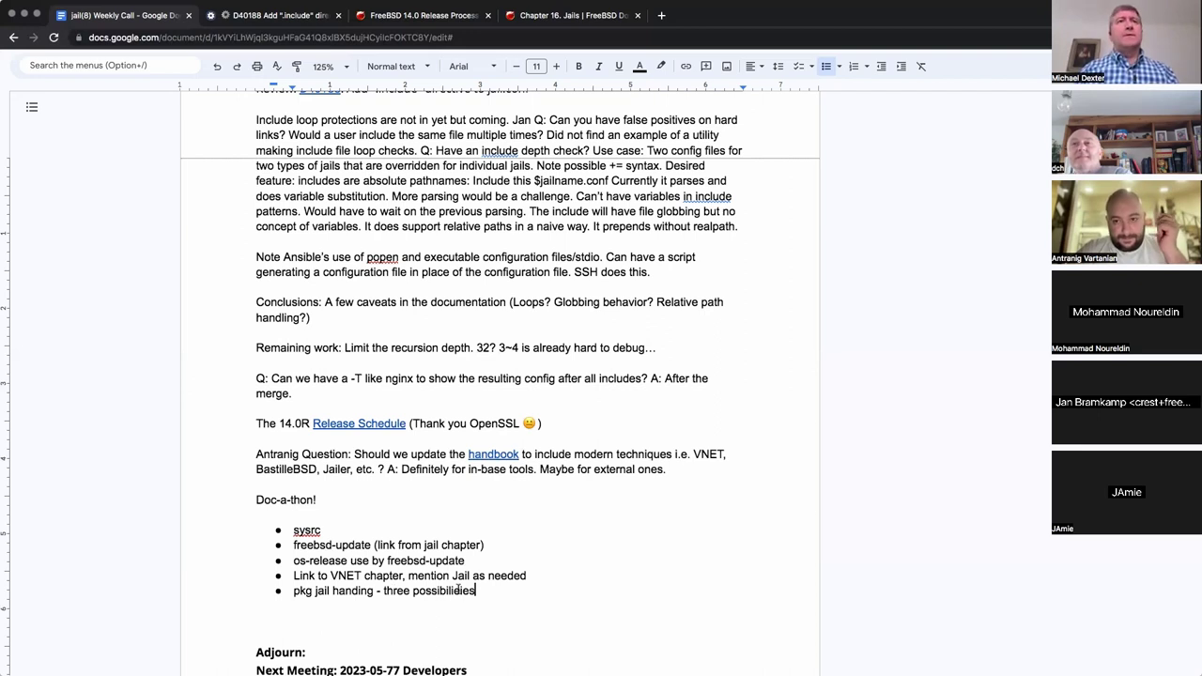
pyautogui.press('Return')
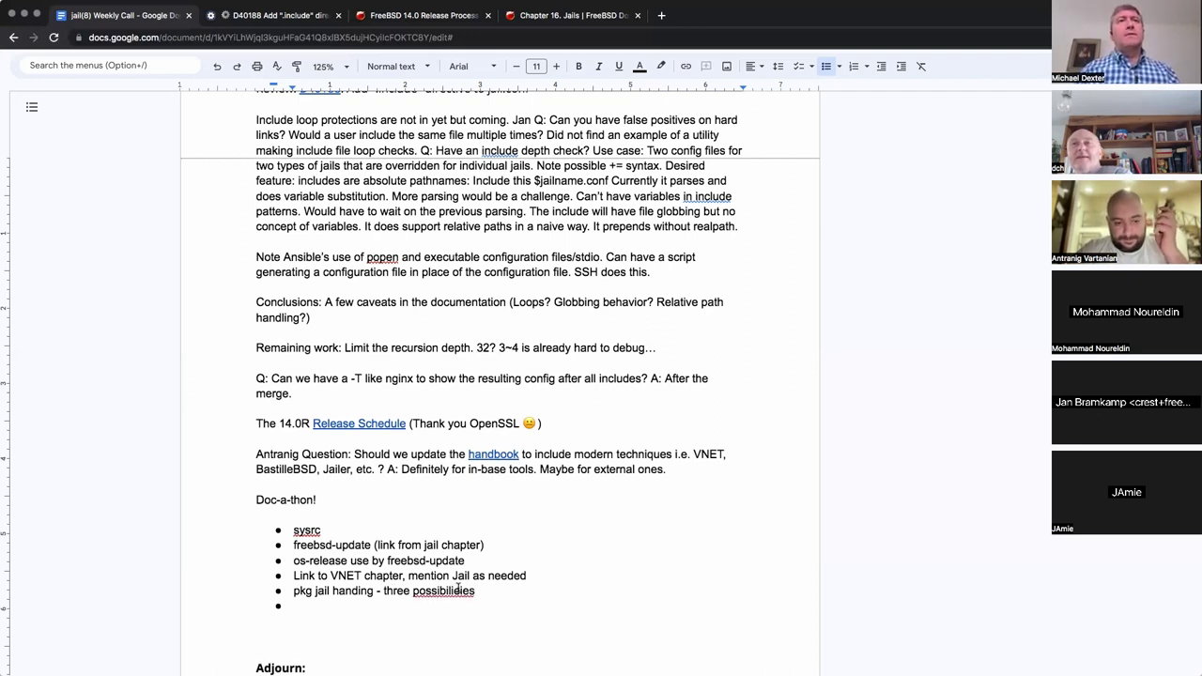
pyautogui.click(457, 589)
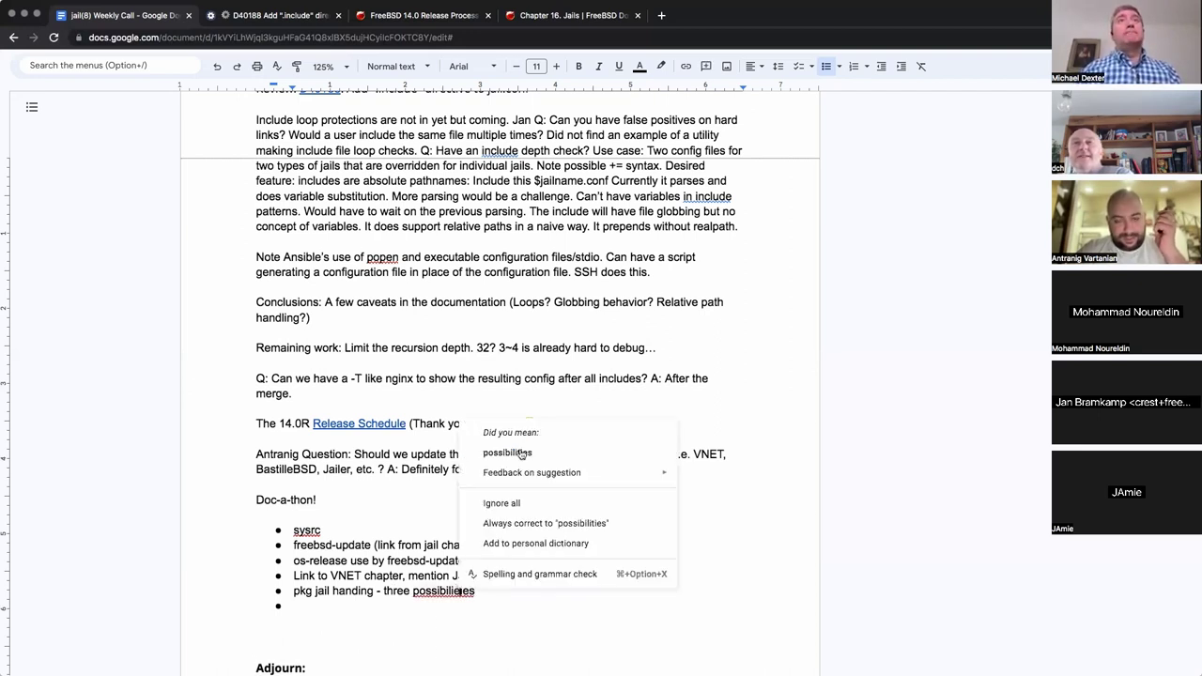
pyautogui.press('Return')
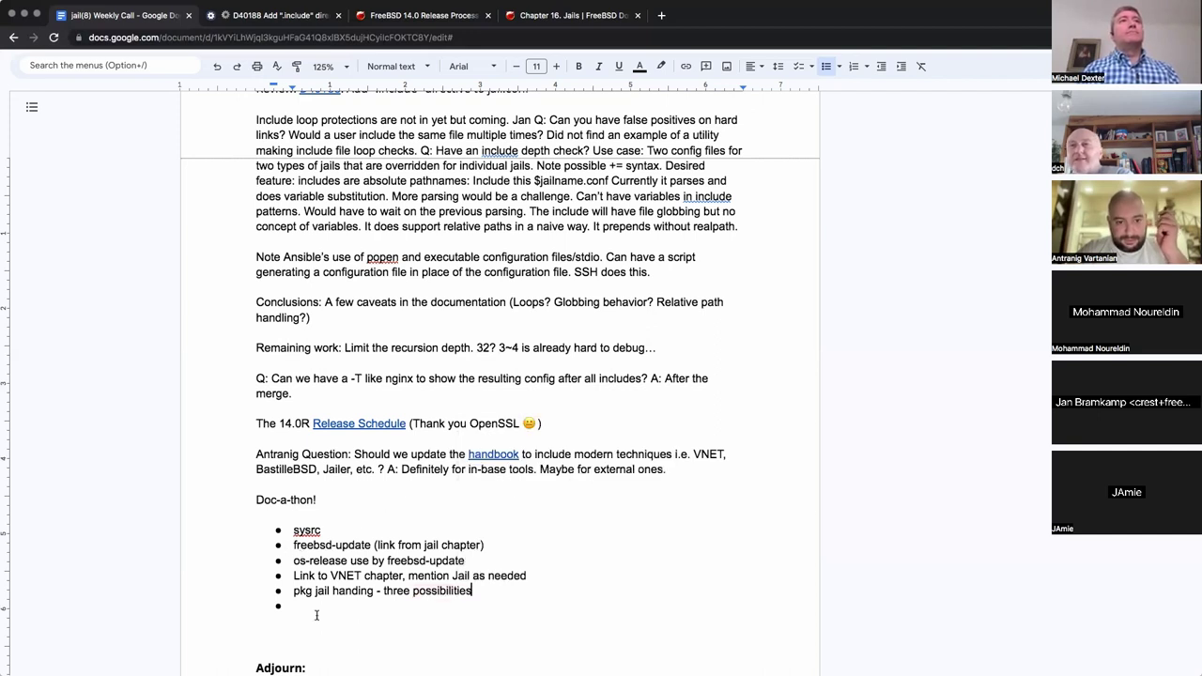
# Add a 'Jail aware tool audit' bullet with an indented empty sub-bullet beneath
pyautogui.click(320, 604)
pyautogui.write('Jail awaire')
pyautogui.press('BackSpace')
pyautogui.press('BackSpace')
pyautogui.press('BackSpace')
pyautogui.write('re tool audit')
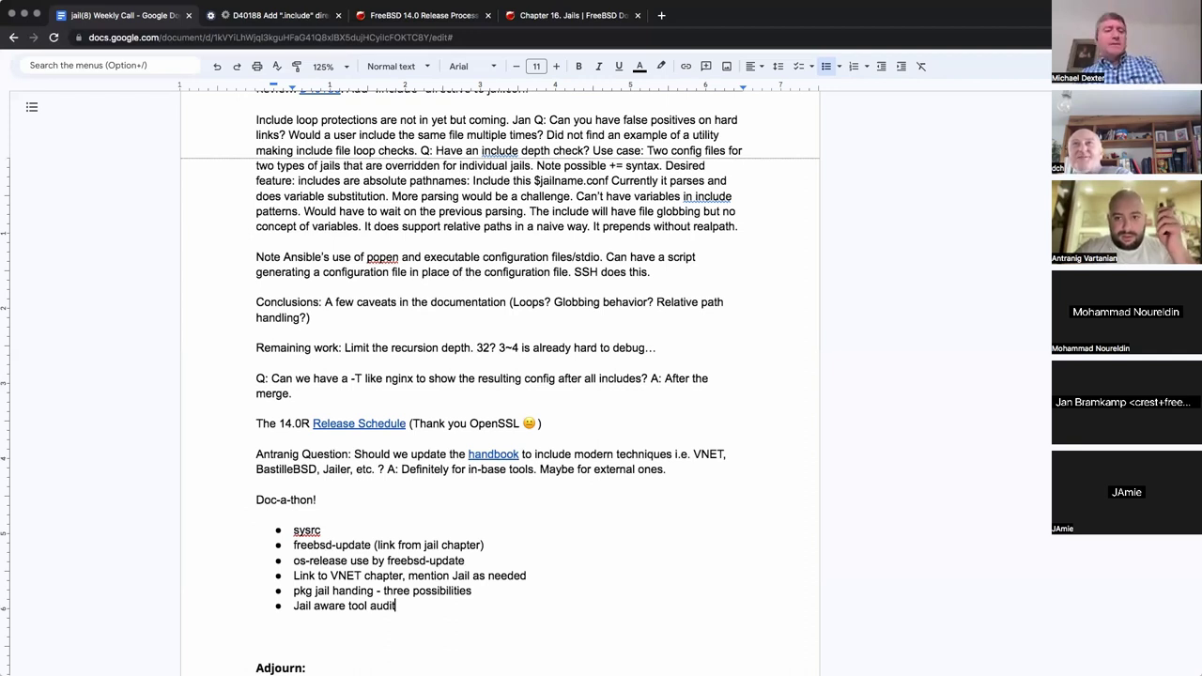
pyautogui.press('Return')
pyautogui.press('Tab')
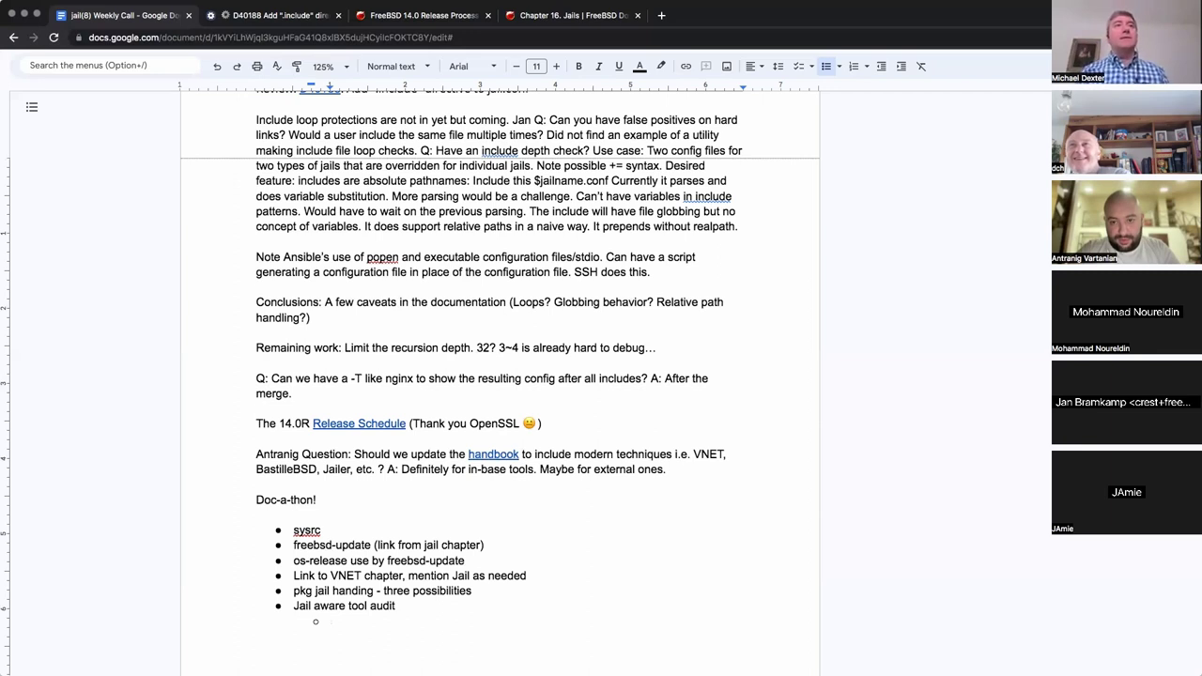
# List 'sockstat' and lowercase 'pkg' as sub-points under Jail aware tool audit
pyautogui.write('sockstat')
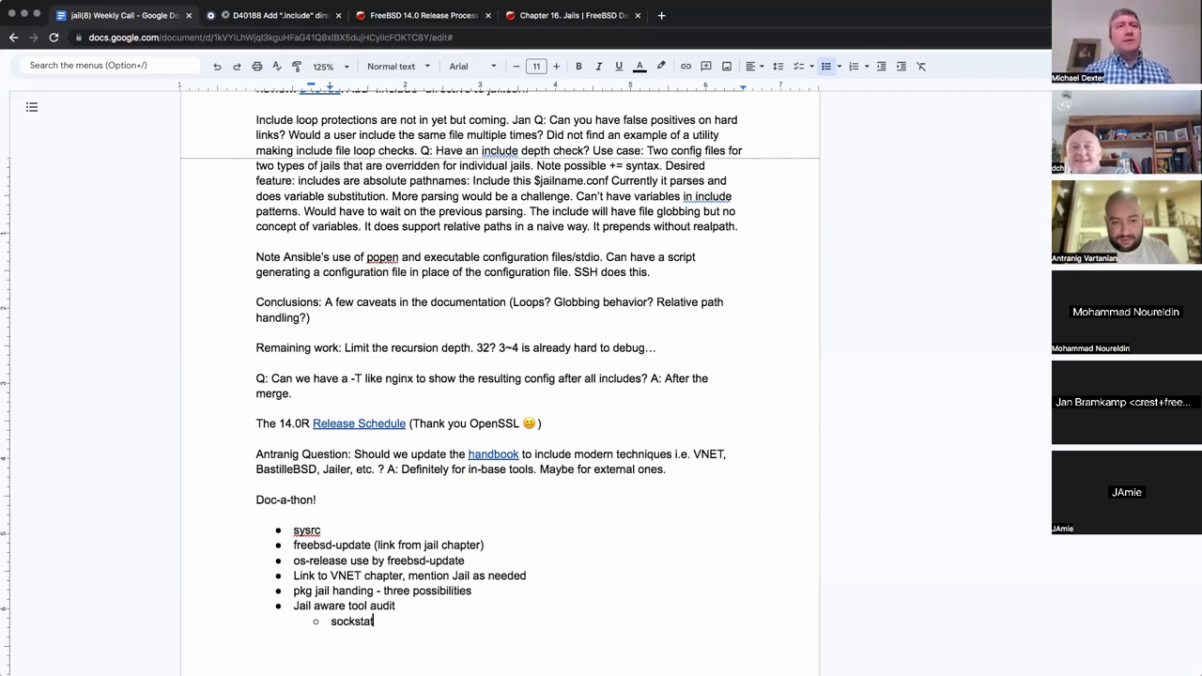
pyautogui.press('Return')
pyautogui.write('pkg')
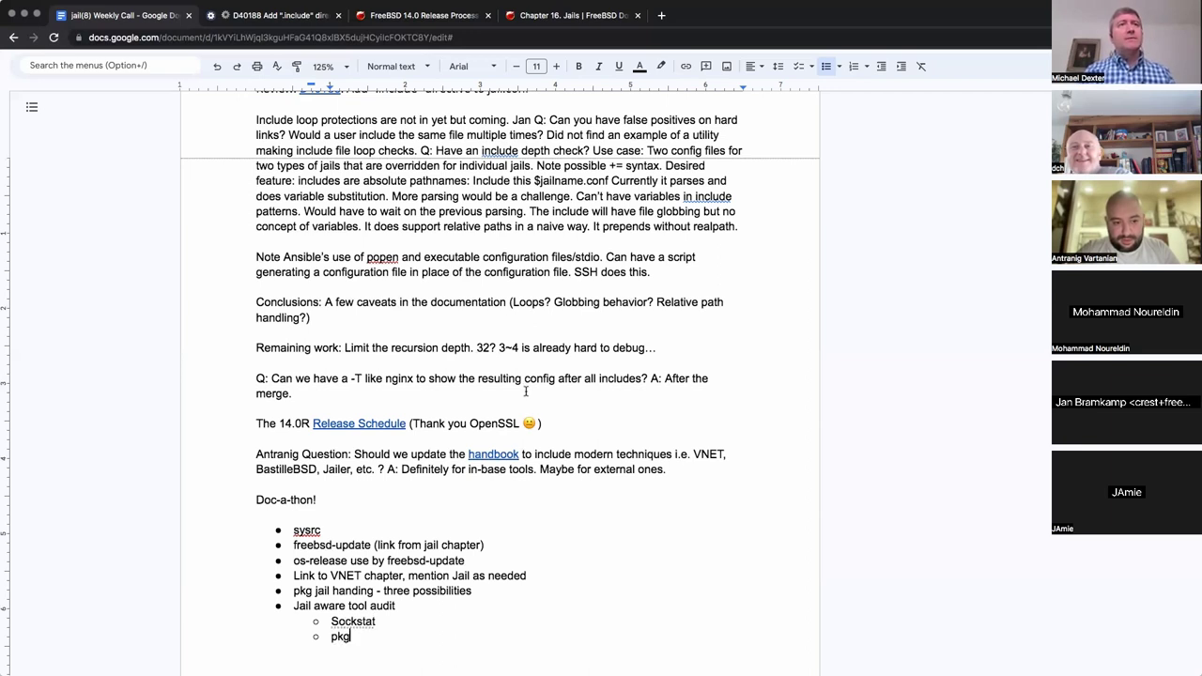
pyautogui.press('Return')
pyautogui.scroll(-2, 526, 391)
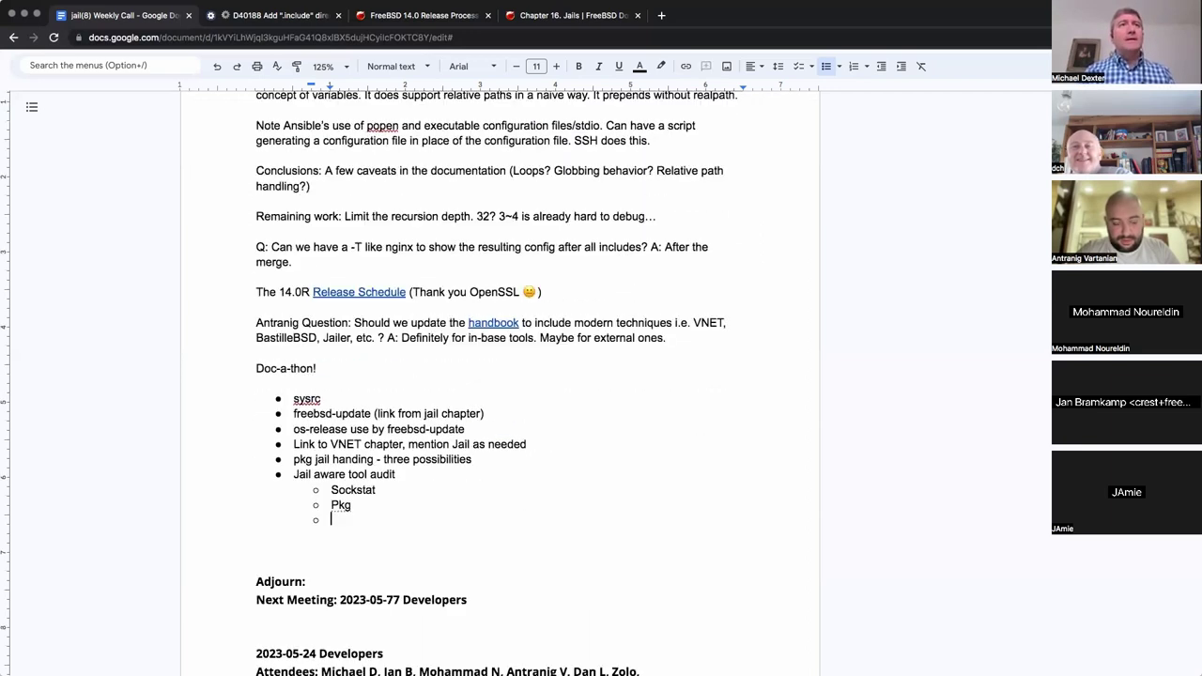
pyautogui.press('Up')
pyautogui.press('super+z')
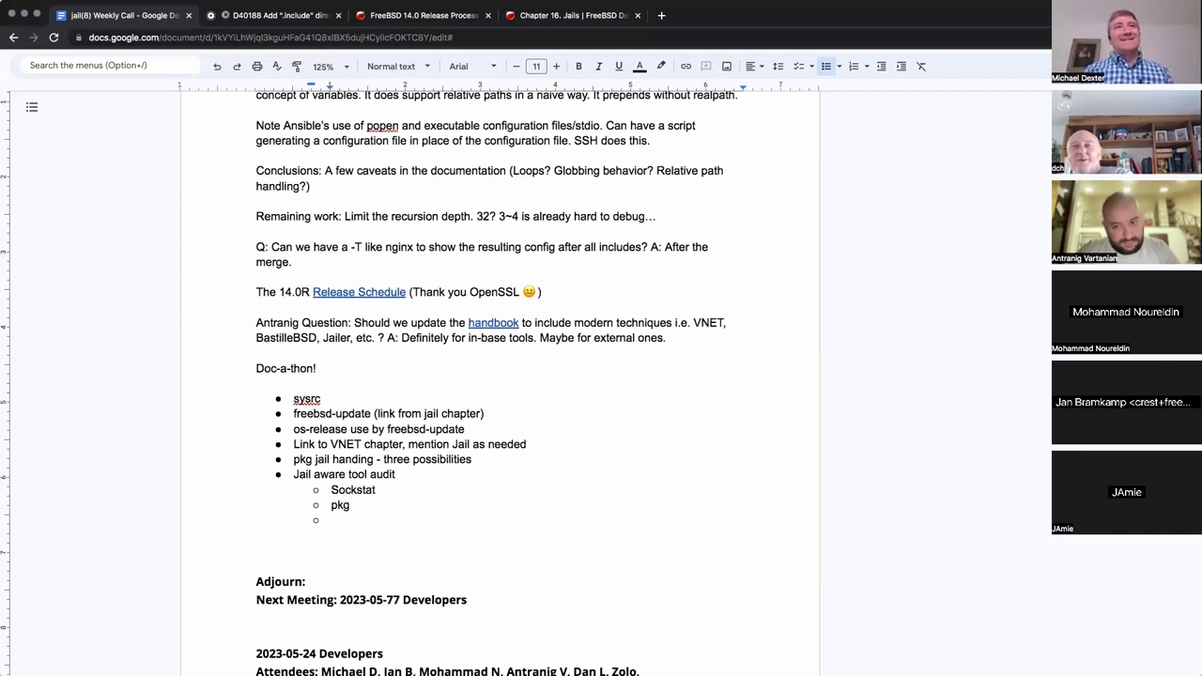
# Add the sub-point 'Not ifconfig and route! Coming!' with an empty sub-point below
pyautogui.write('Not ifconfig and route')
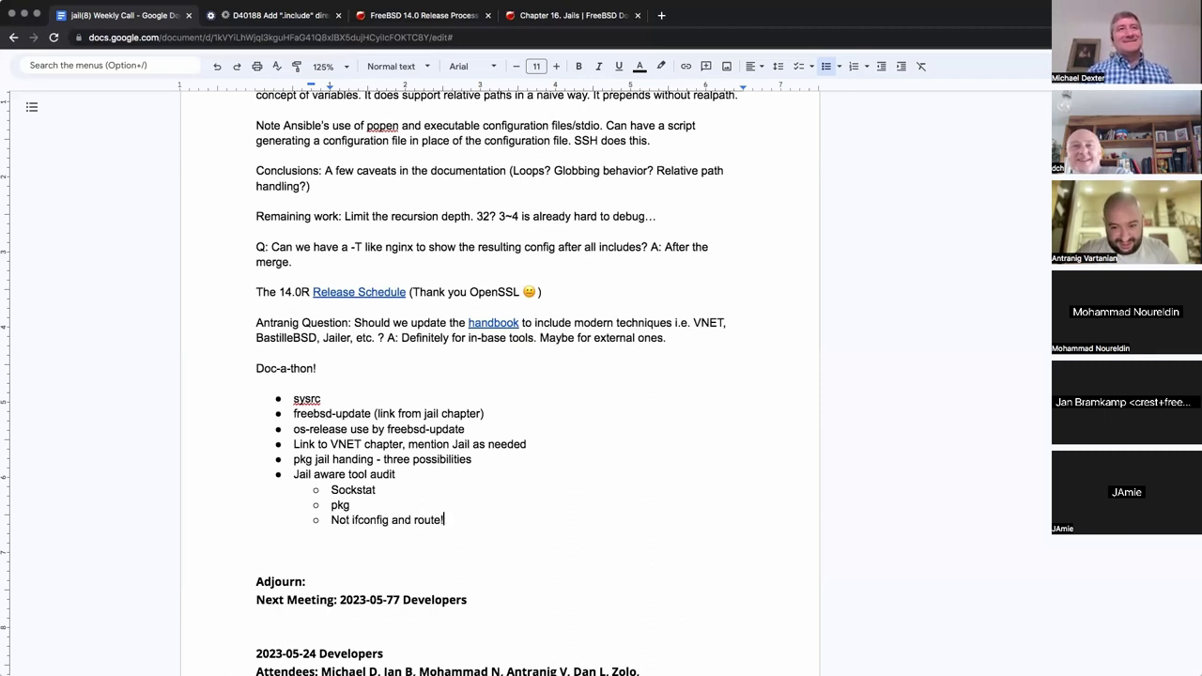
pyautogui.write('!')
pyautogui.press('Return')
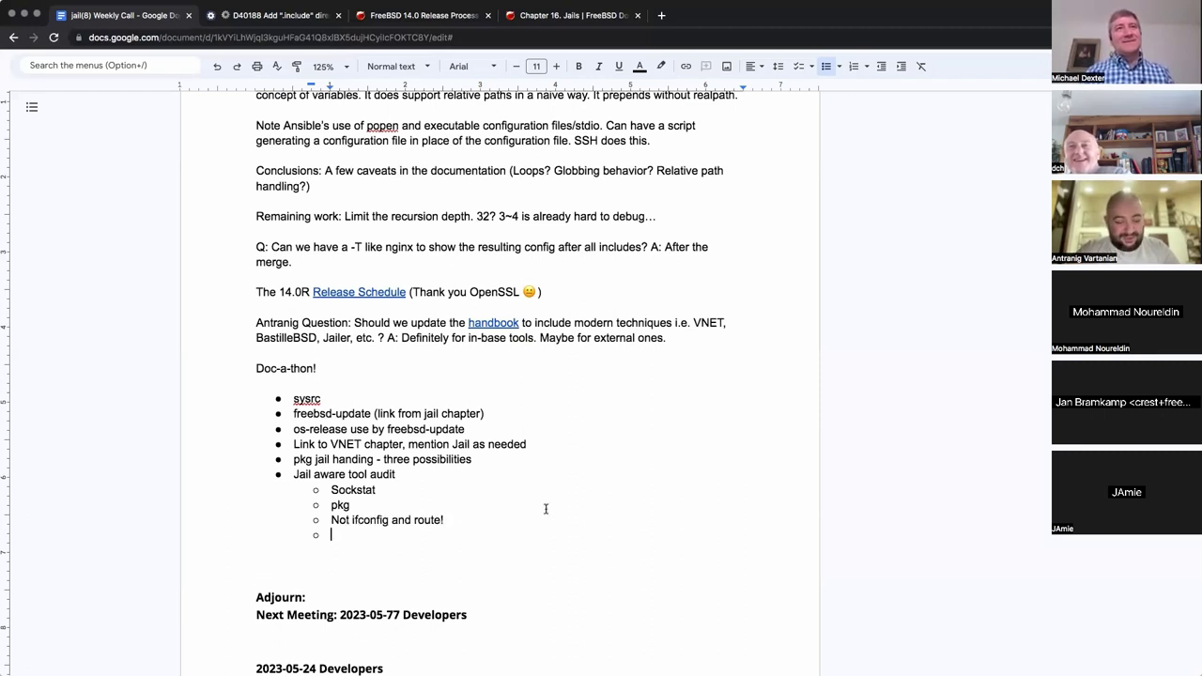
pyautogui.press('Up')
pyautogui.press('Up')
pyautogui.press('End')
pyautogui.press('Down')
pyautogui.press('End')
pyautogui.write('Coming')
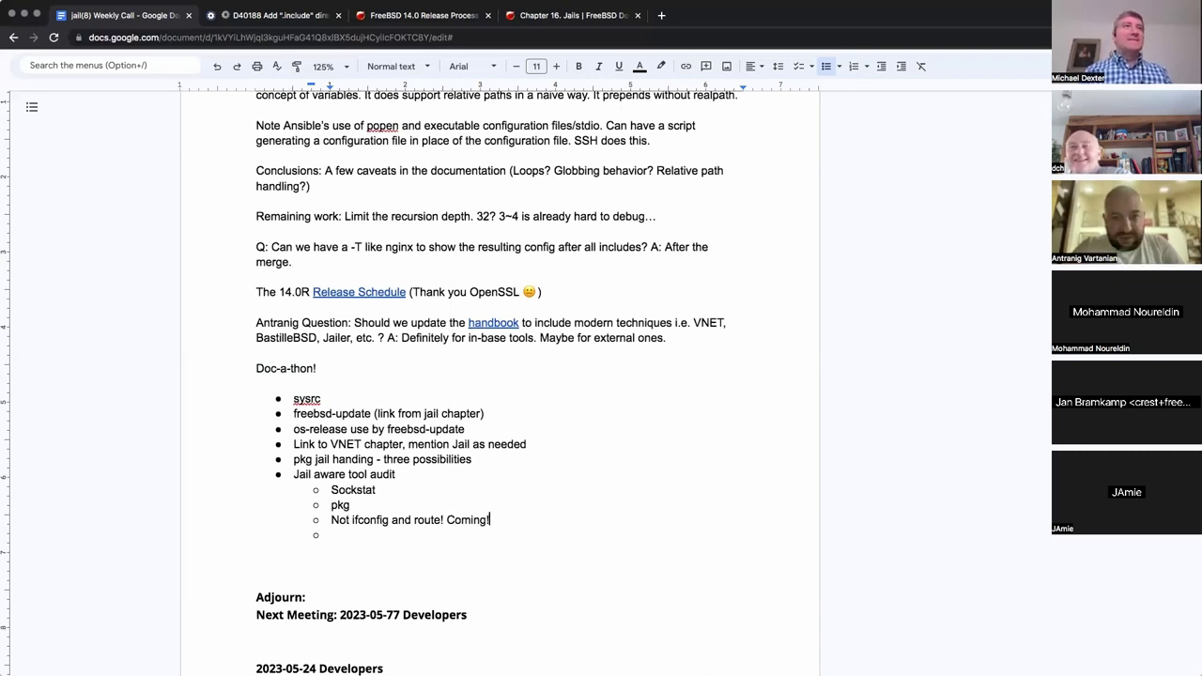
pyautogui.click(350, 505)
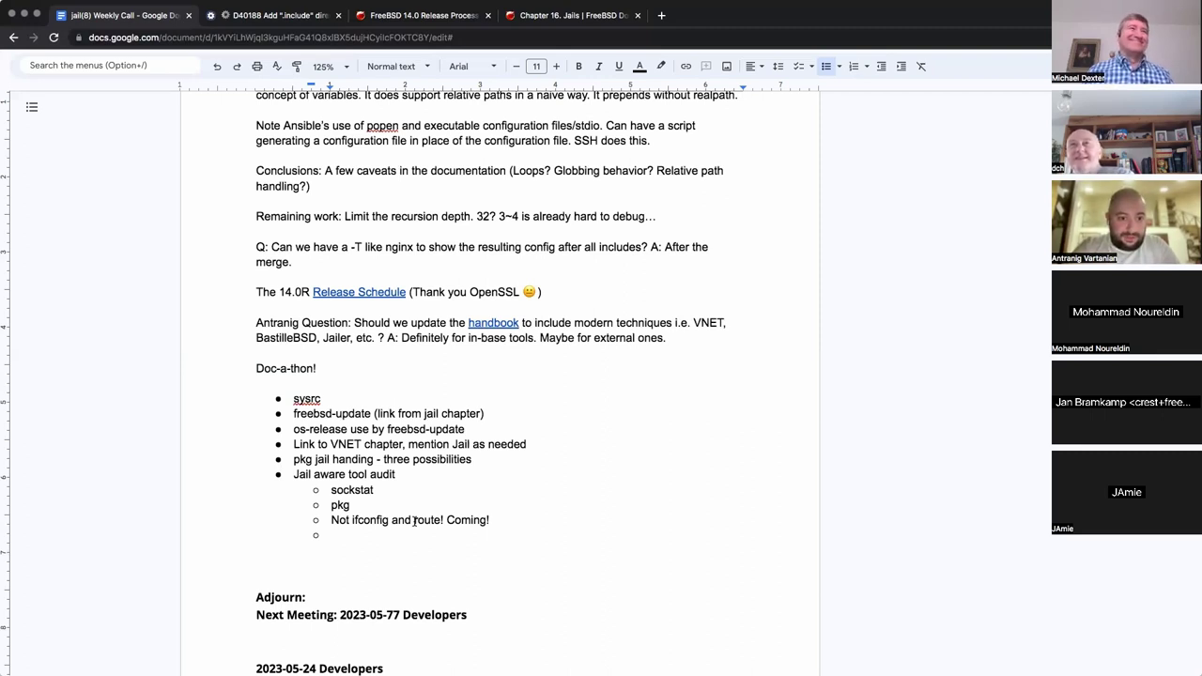
# Outdent the empty sub-point and type the bullet 'Q: Jail-aware file systems, lsvfs ?'
pyautogui.hotkey('shift', 'Tab')
pyautogui.write('Q: Jail-aware ')
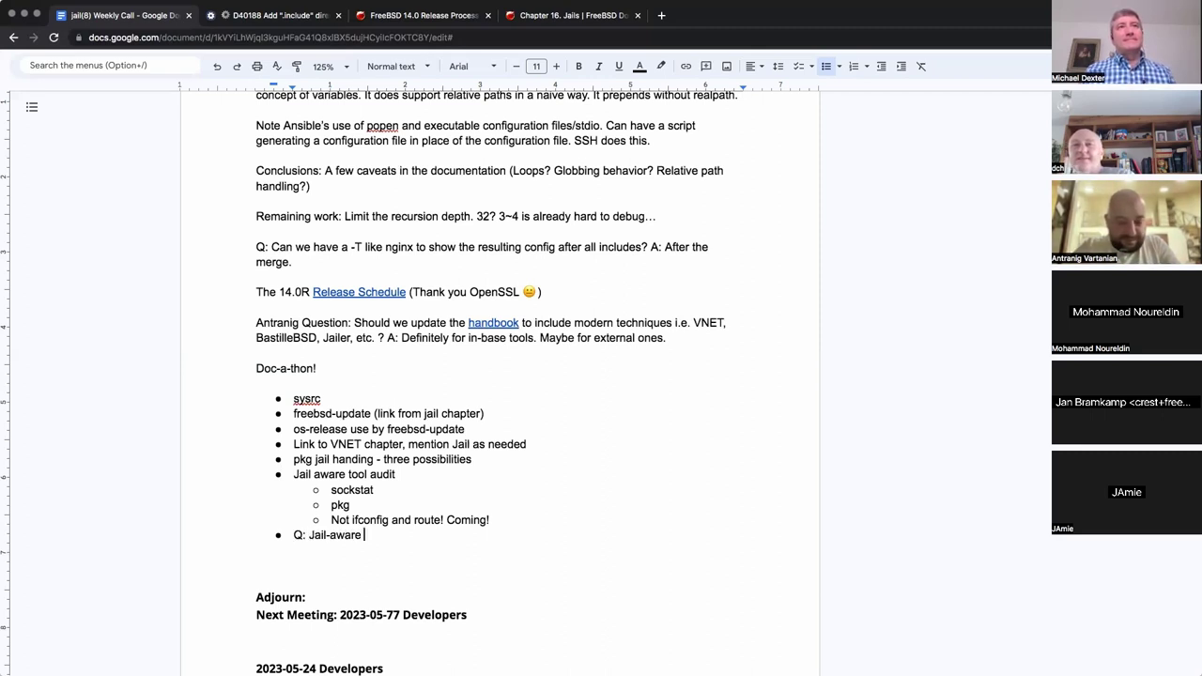
pyautogui.write('file systems')
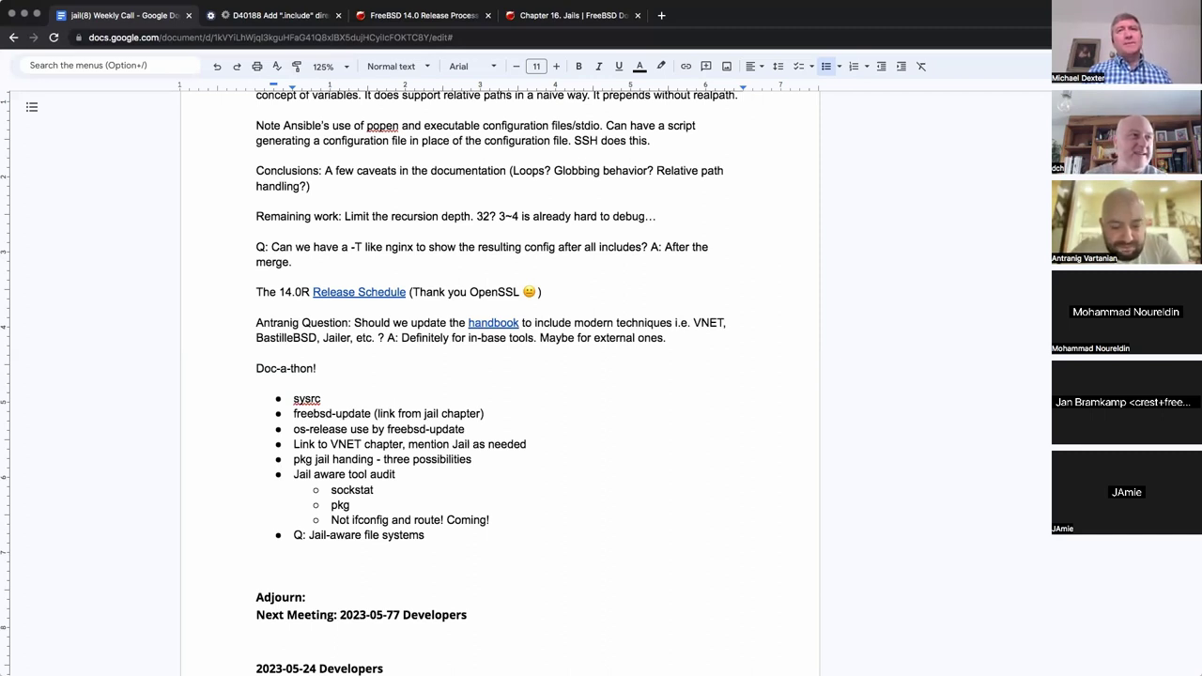
pyautogui.write(',')
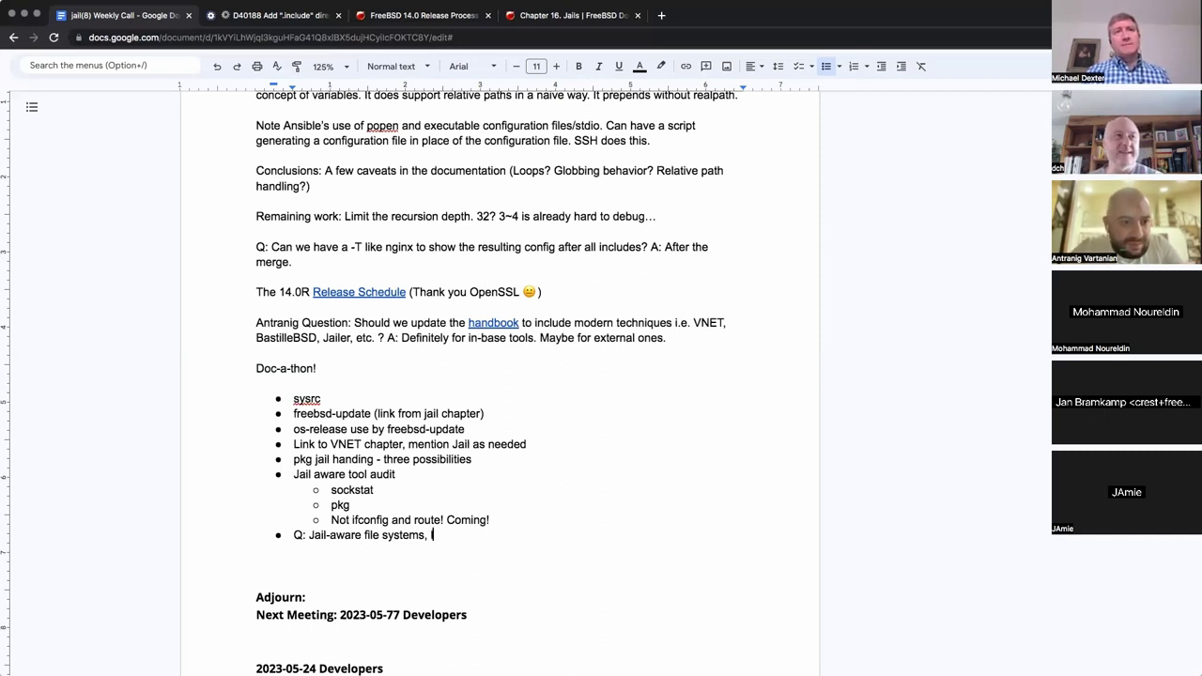
pyautogui.write('Ifvfs')
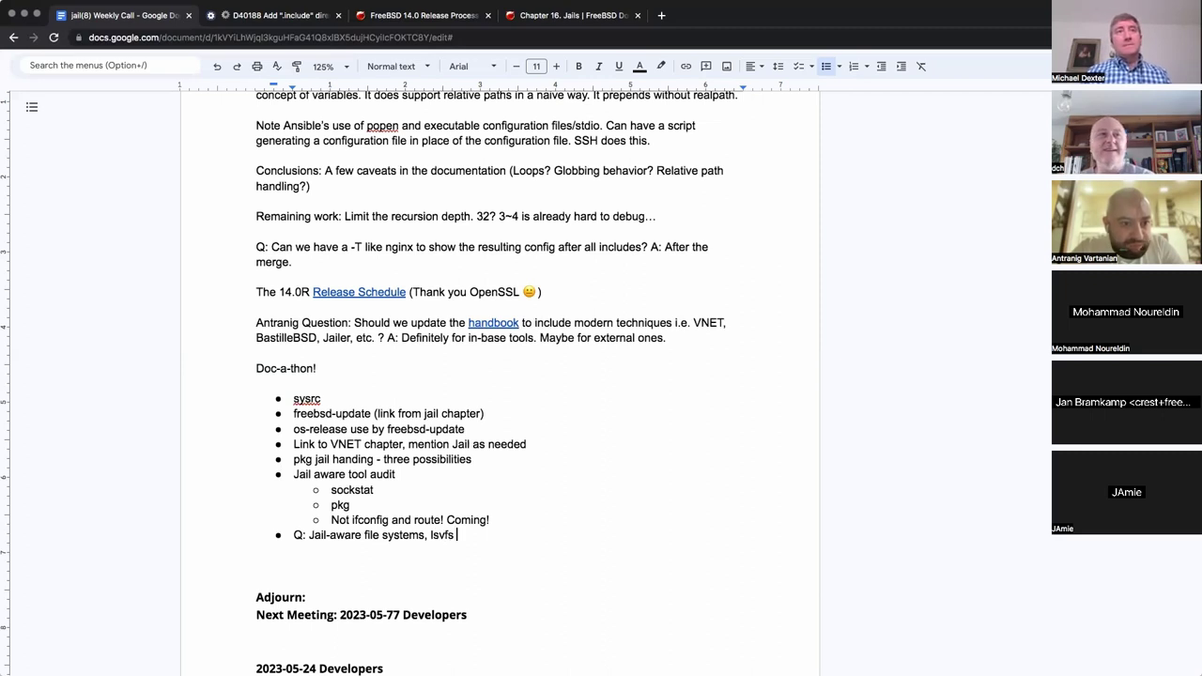
pyautogui.write(' ?')
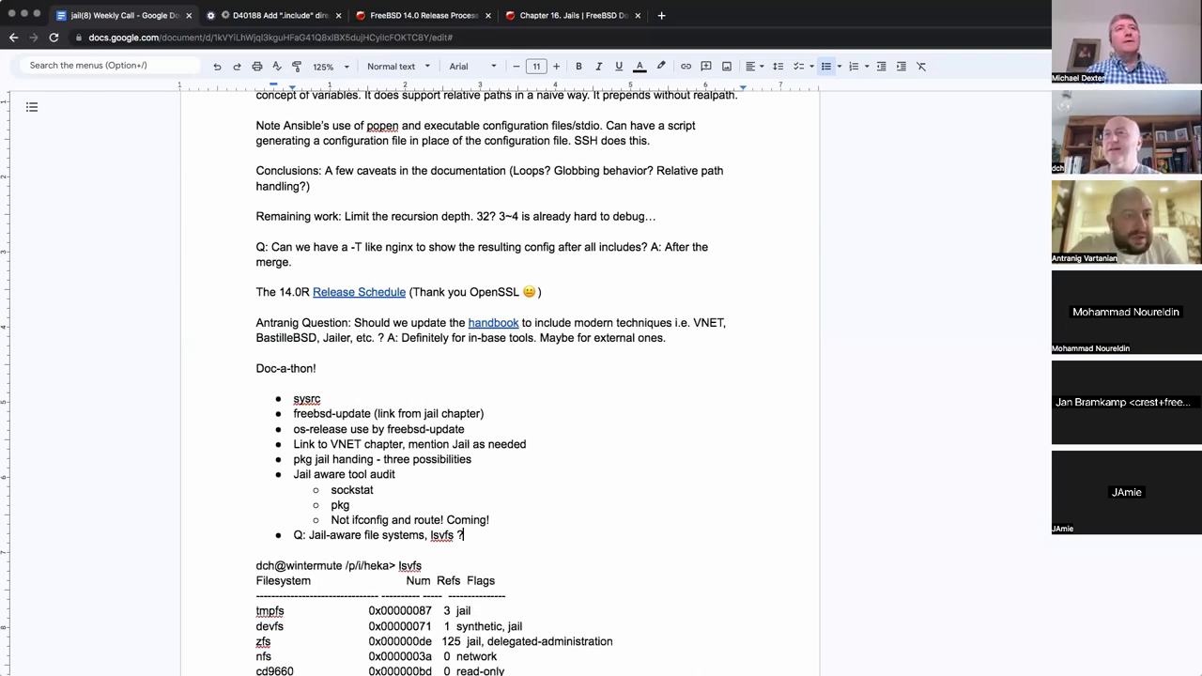
# Add the bullet 'Jailable utilities (Now NFS)' below the lsvfs question
pyautogui.press('Return')
pyautogui.write('Jailable utilities (')
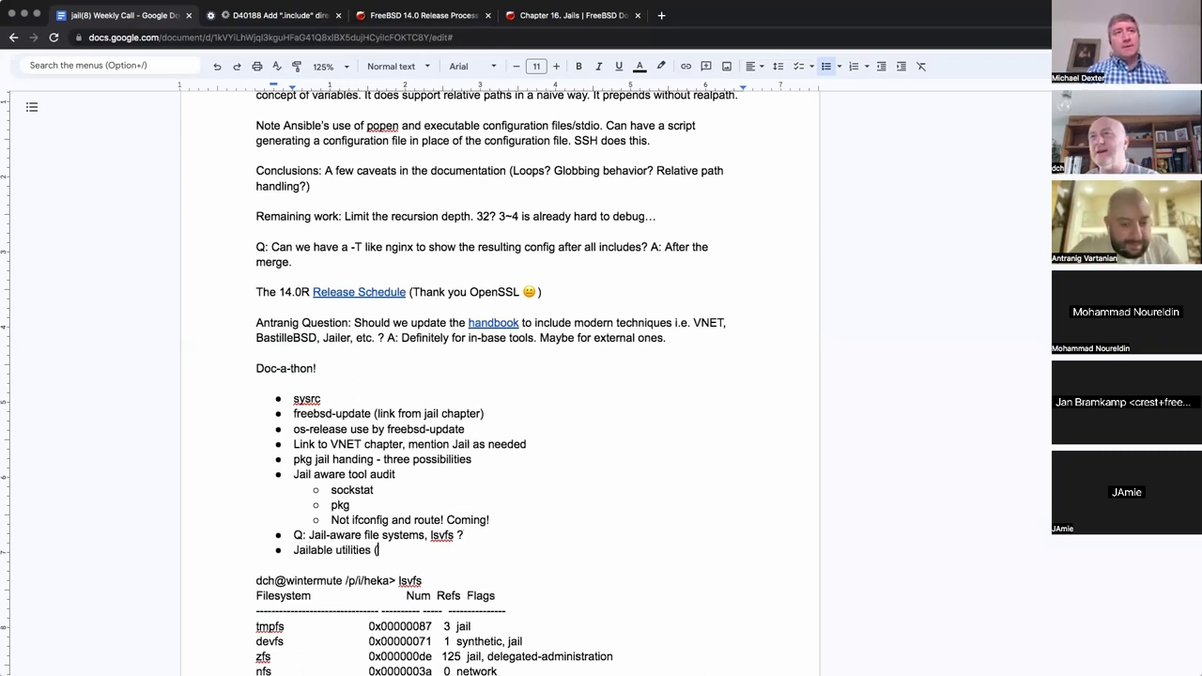
pyautogui.write('Now ')
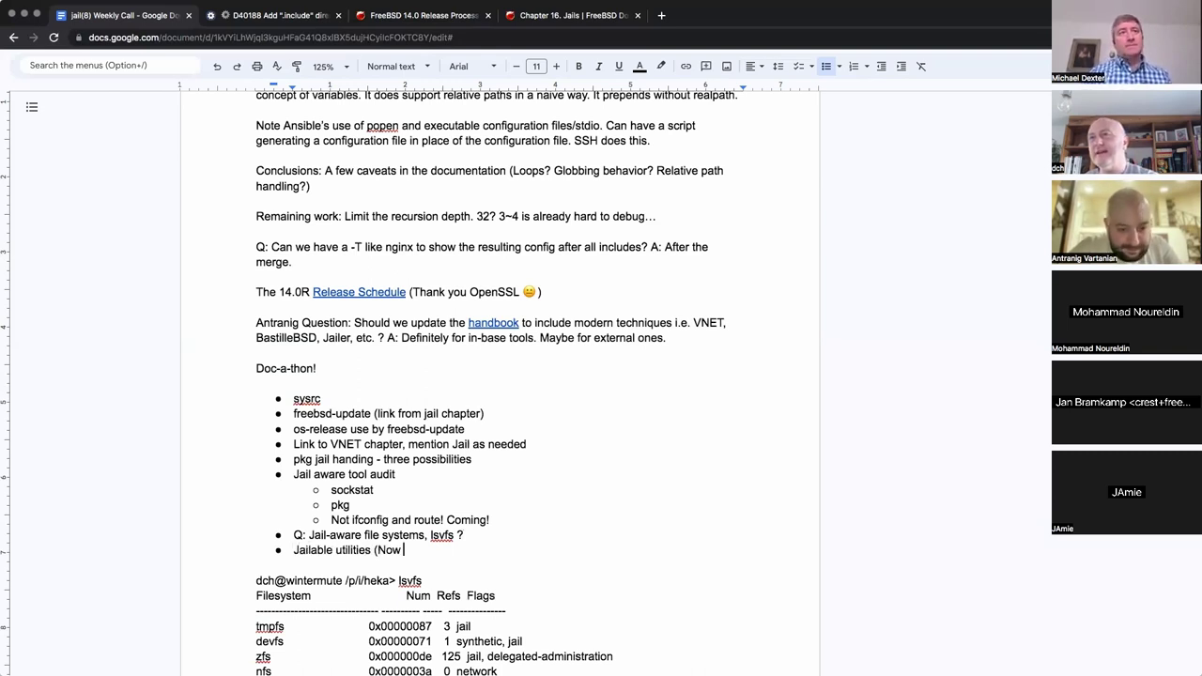
pyautogui.write('NFS)')
pyautogui.scroll(-3, 502, 421)
pyautogui.scroll(-2, 502, 421)
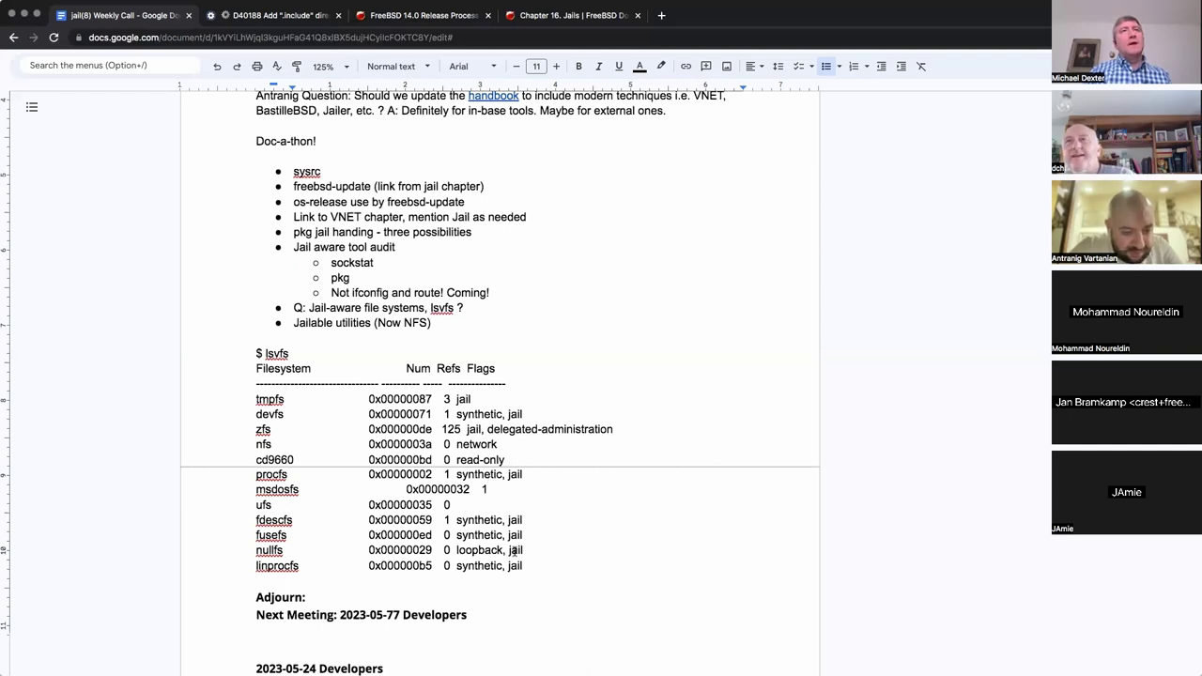
# Set the pasted lsvfs output block, including its command line, in Courier
pyautogui.keyDown('shift'); pyautogui.click(228, 376); pyautogui.keyUp('shift')
pyautogui.keyDown('shift'); pyautogui.click(232, 352); pyautogui.keyUp('shift')
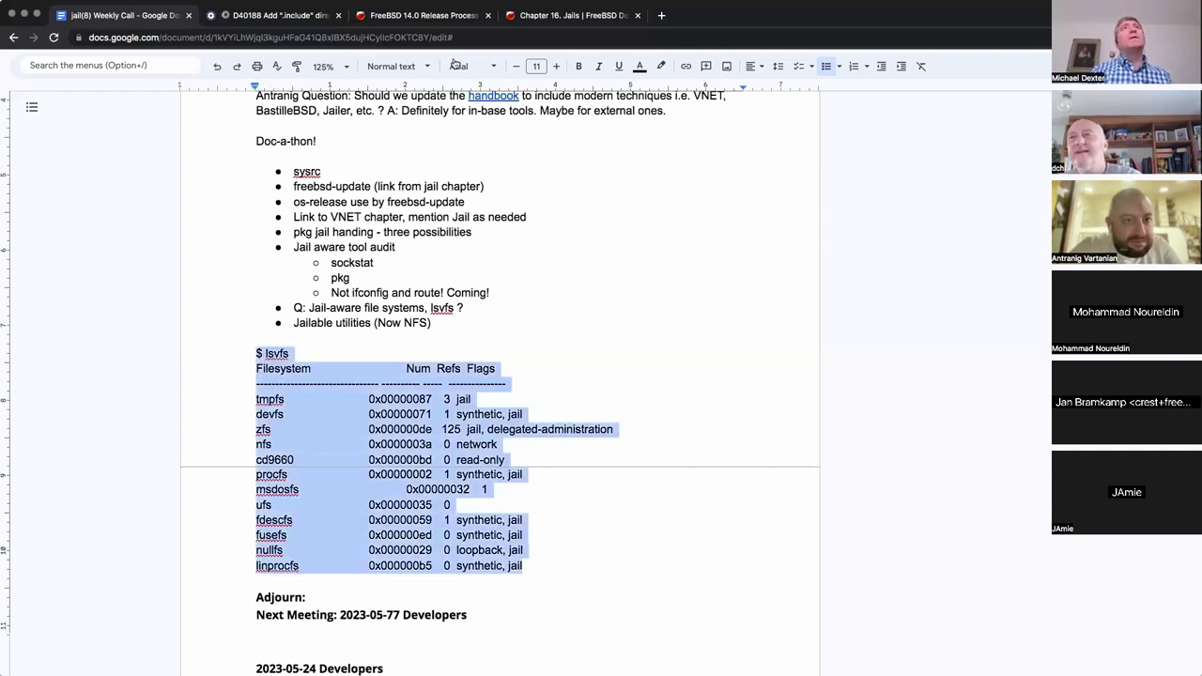
pyautogui.click(493, 67)
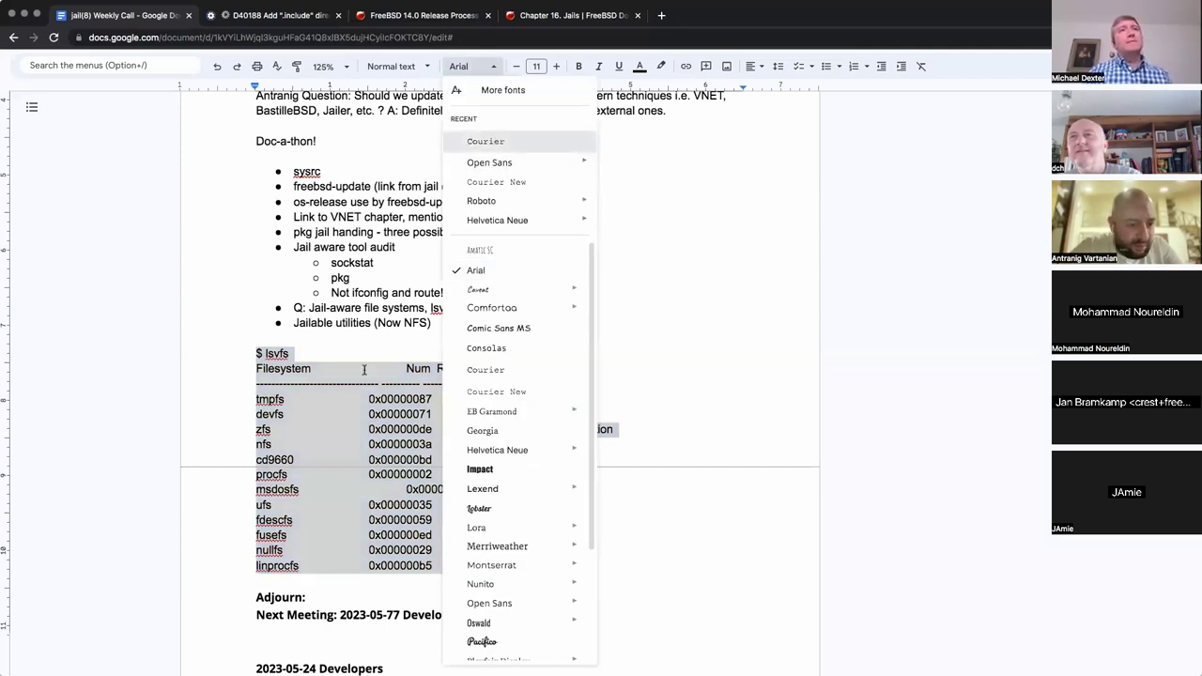
pyautogui.press('Return')
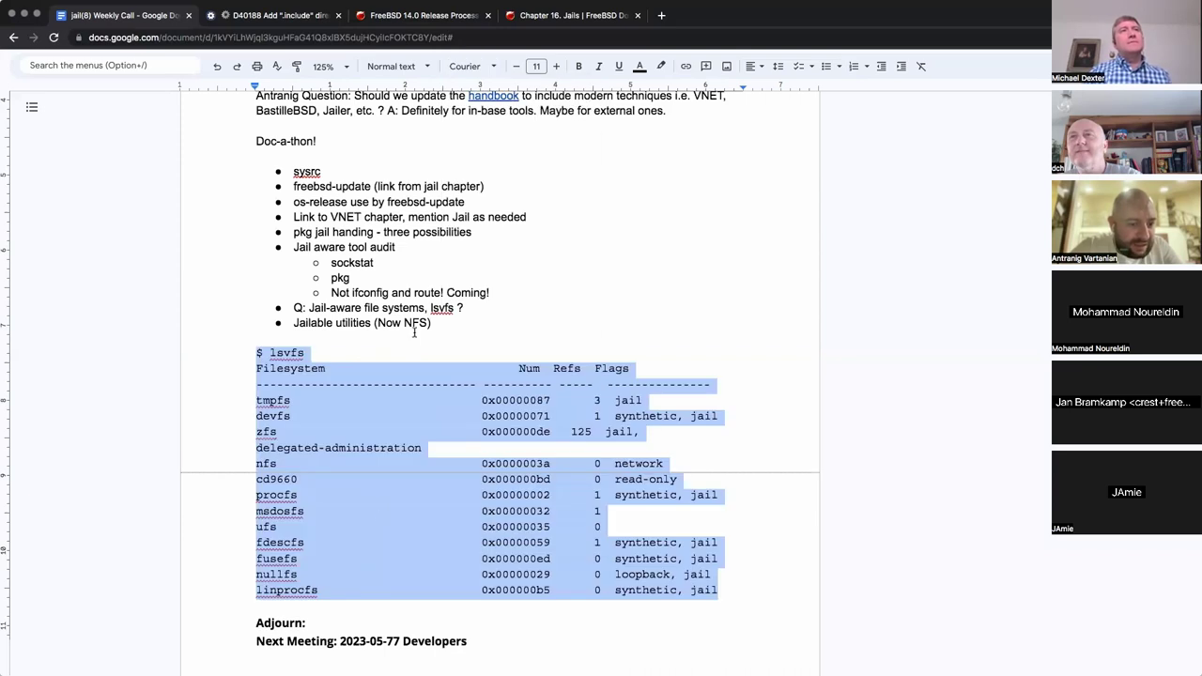
pyautogui.click(469, 304)
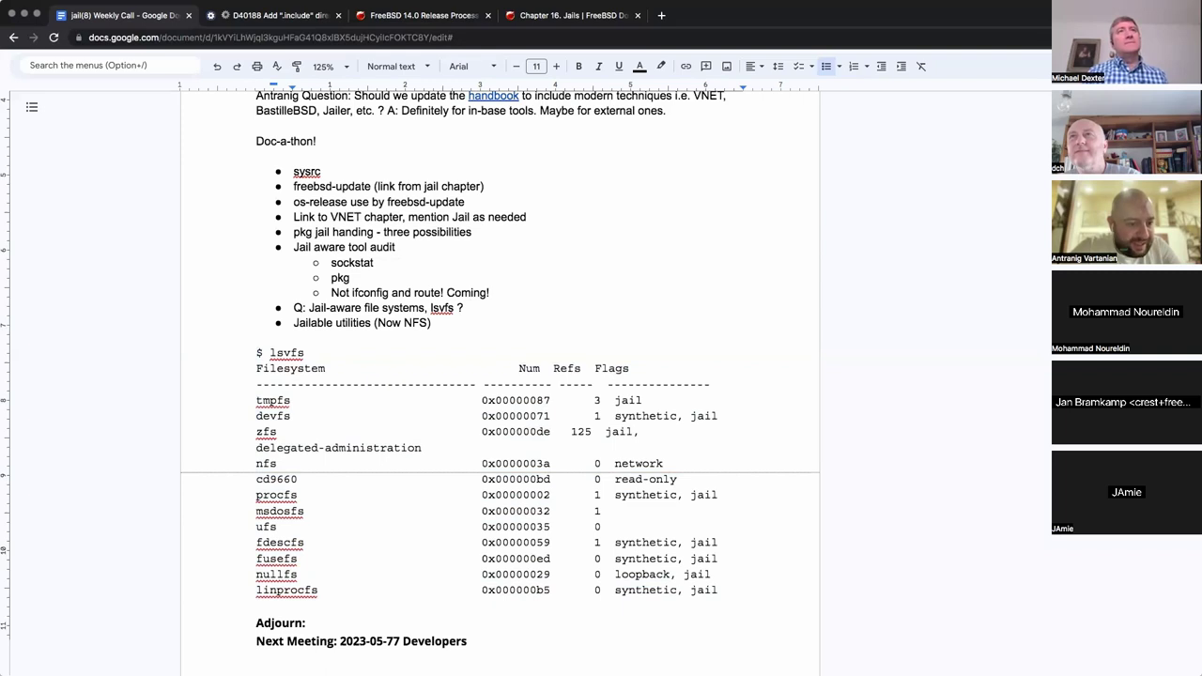
# Add a lowercase 'dnctl - dummynet?' bullet below Jailable utilities (Now NFS)
pyautogui.press('Return')
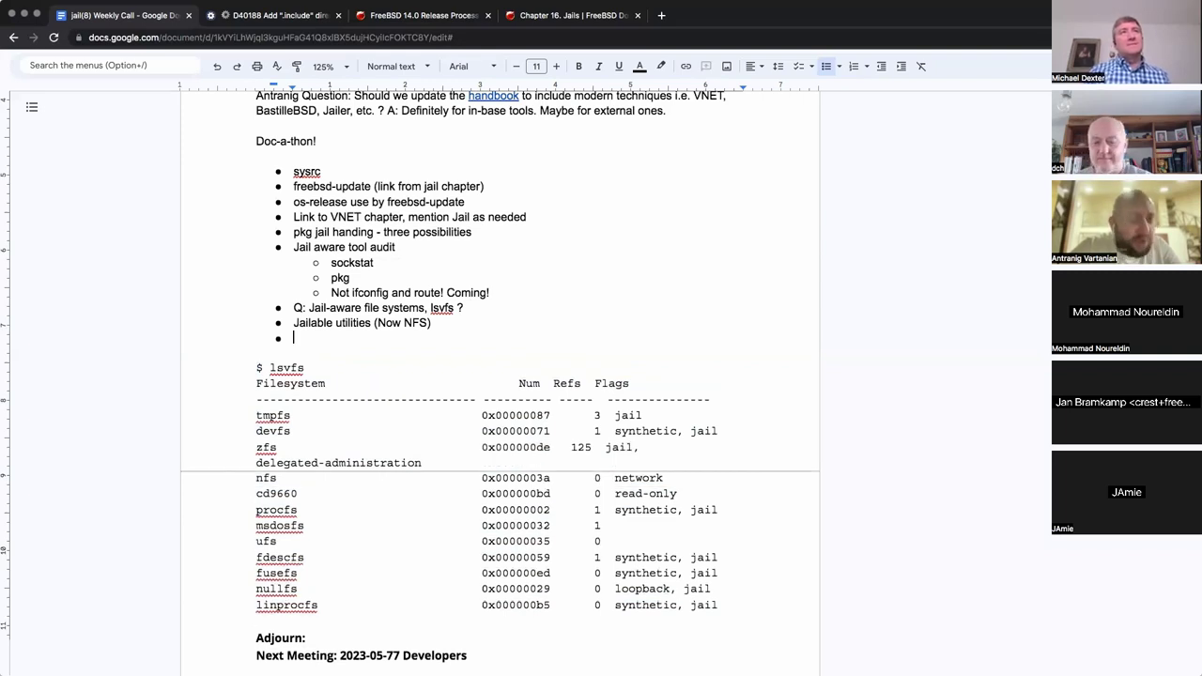
pyautogui.write('dnctl?')
pyautogui.press('Left')
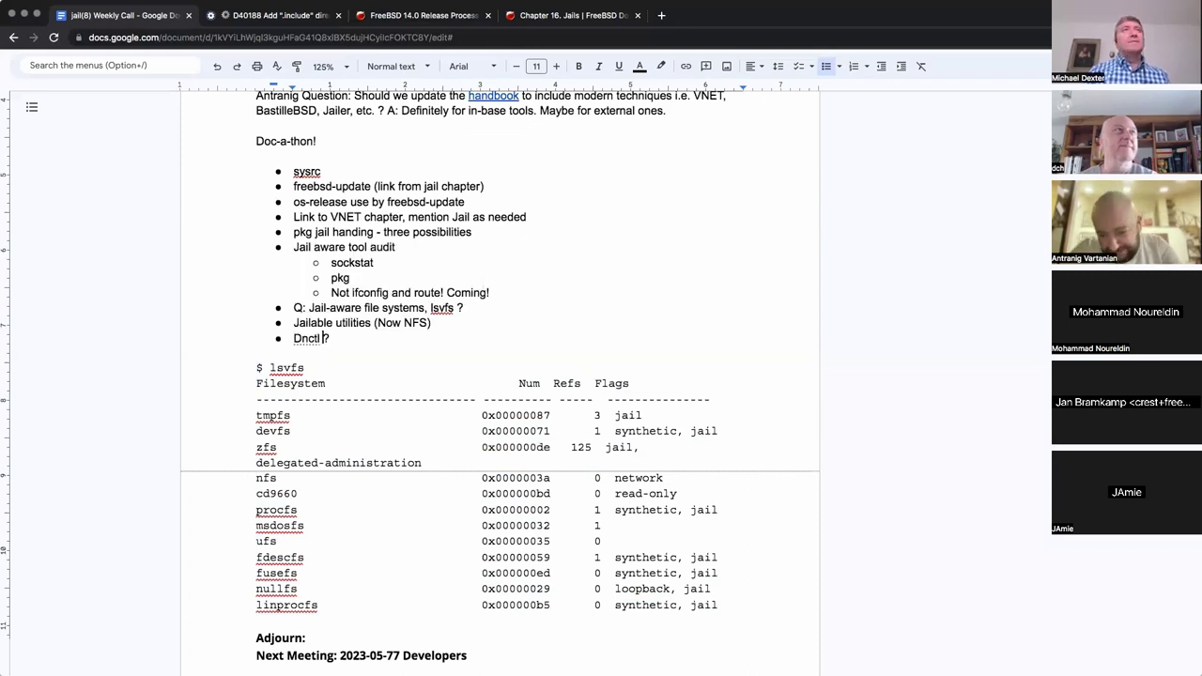
pyautogui.write('- dummynet')
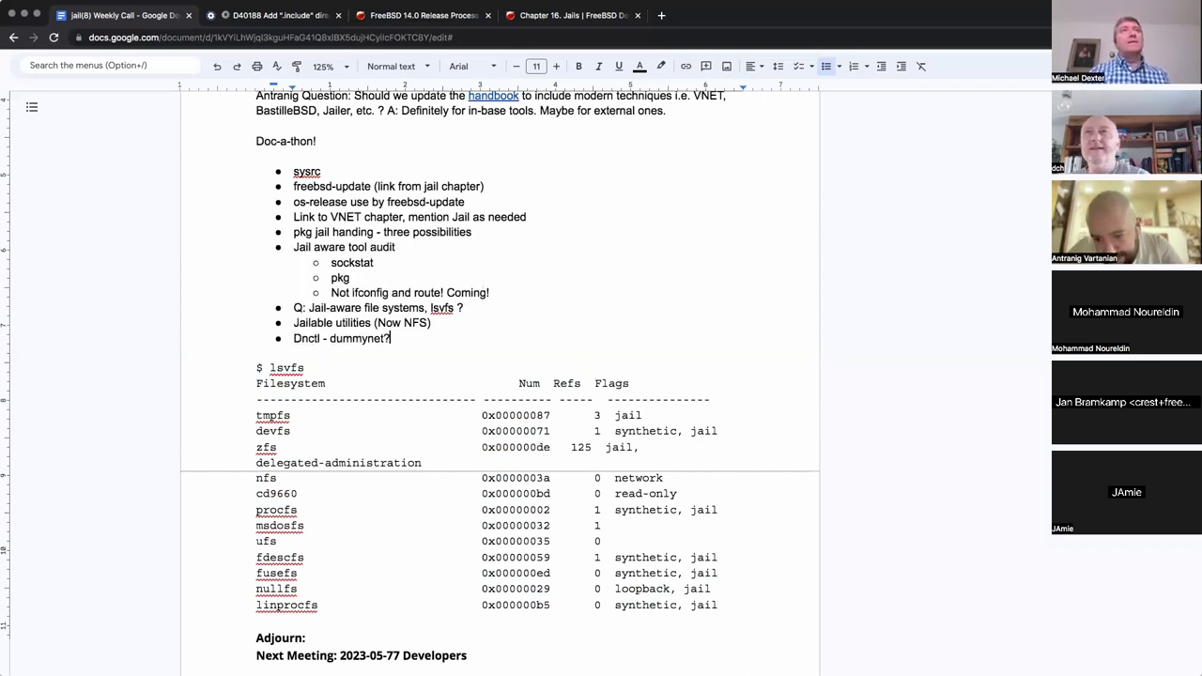
pyautogui.press('Delete')
pyautogui.click(292, 338)
pyautogui.press('Delete')
pyautogui.write('d')
pyautogui.click(422, 338)
pyautogui.write('?')
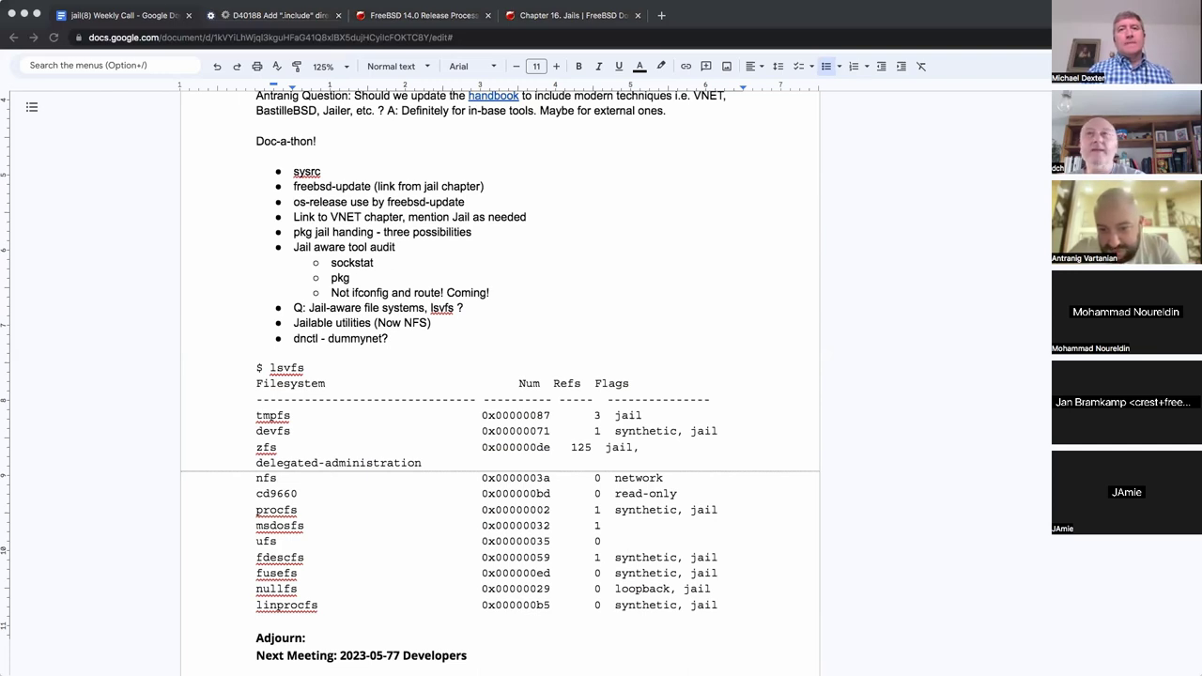
# Add blank lines above Adjourn, outside the bullet list
pyautogui.click(544, 339)
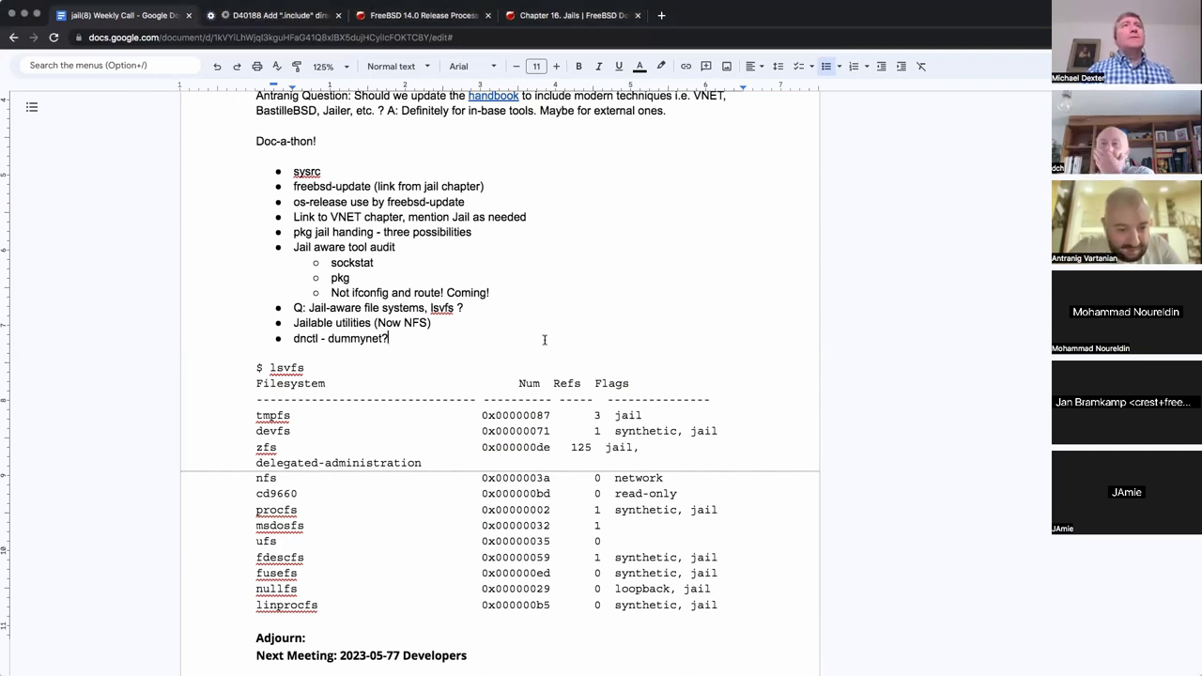
pyautogui.hotkey('shift', 'Right')
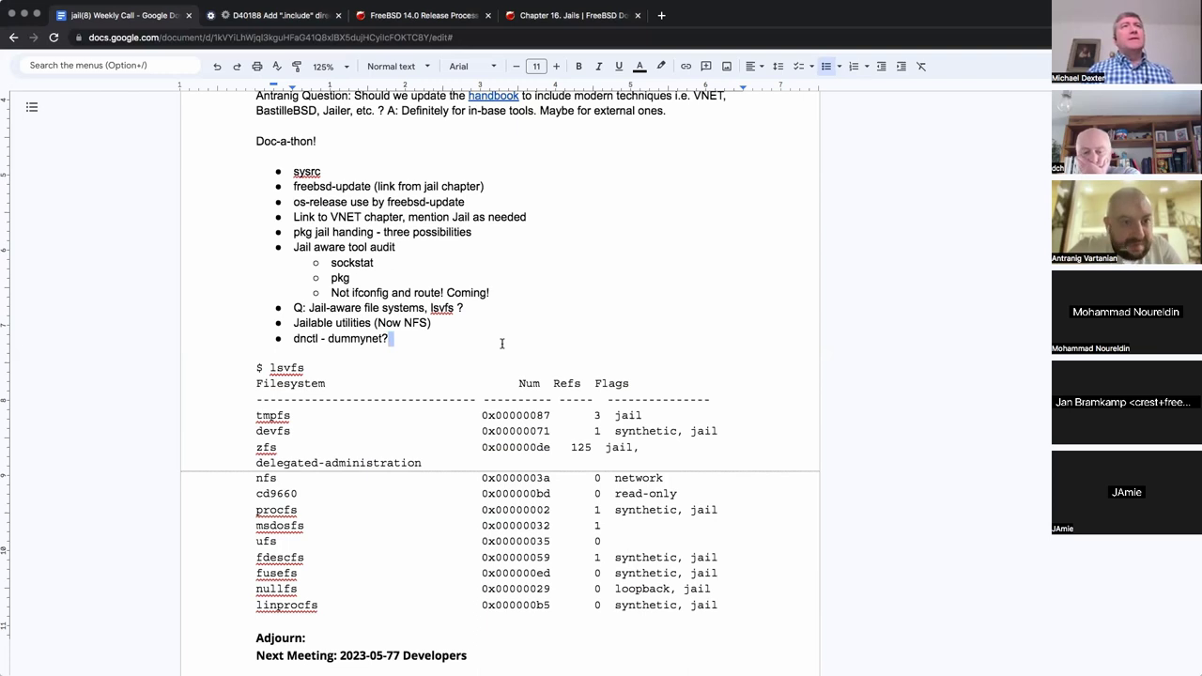
pyautogui.hotkey('shift', 'Left')
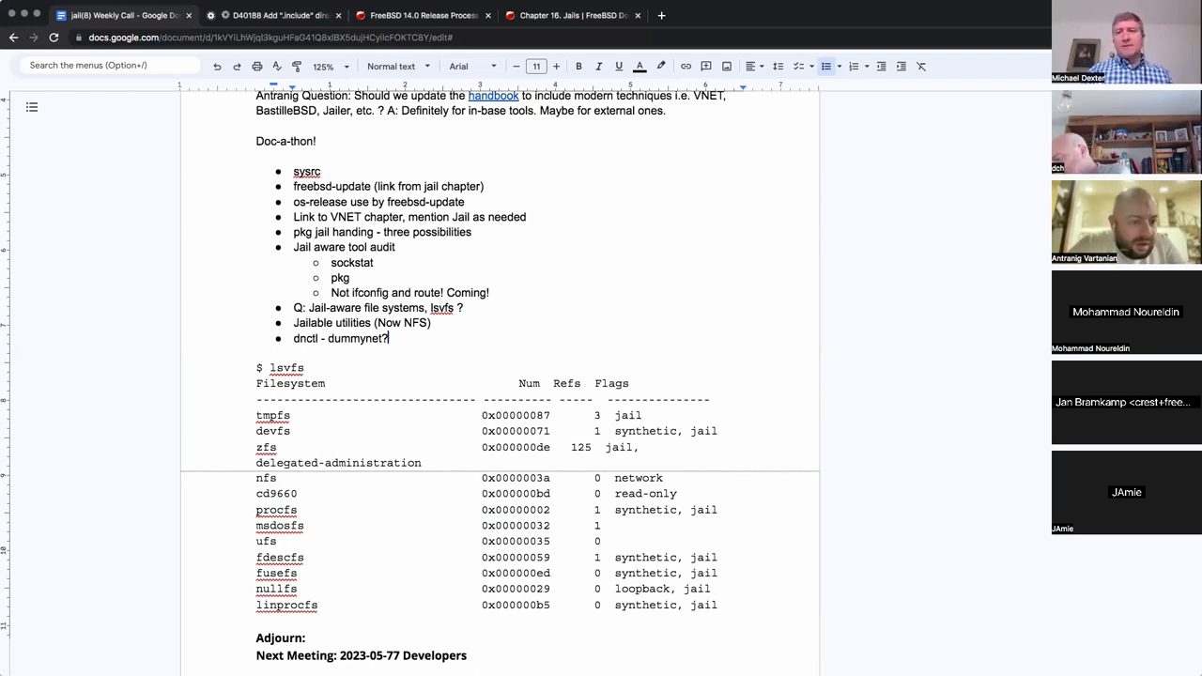
pyautogui.click(467, 319)
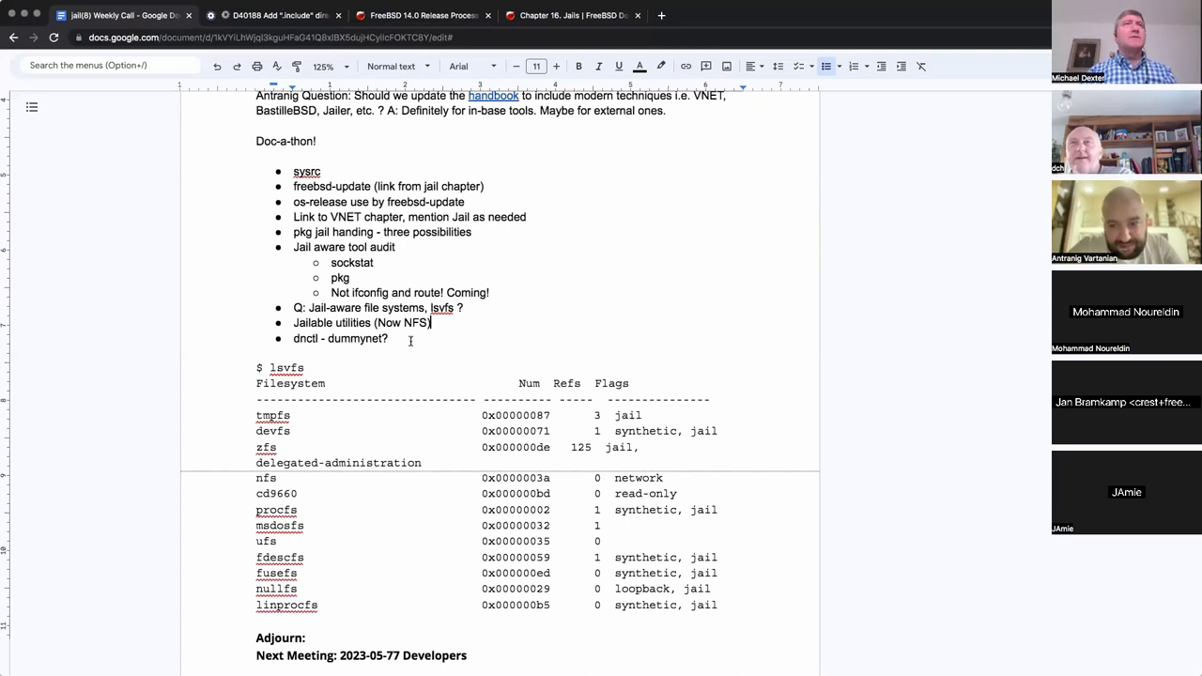
pyautogui.scroll(-2, 411, 341)
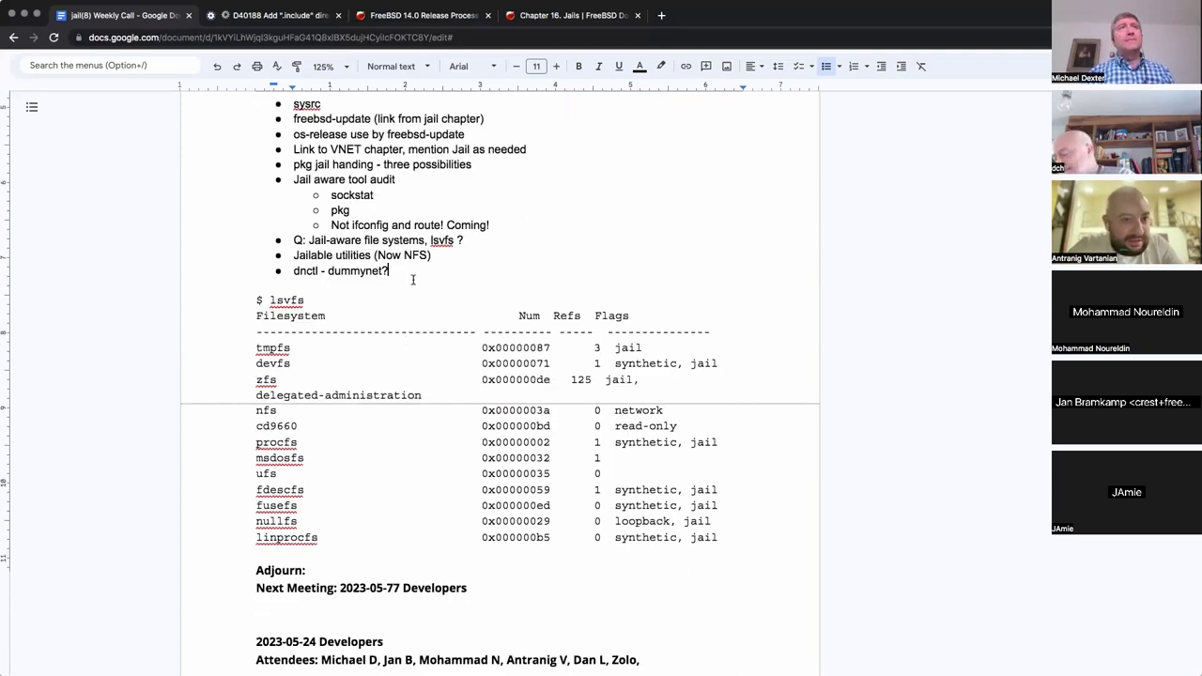
pyautogui.click(393, 550)
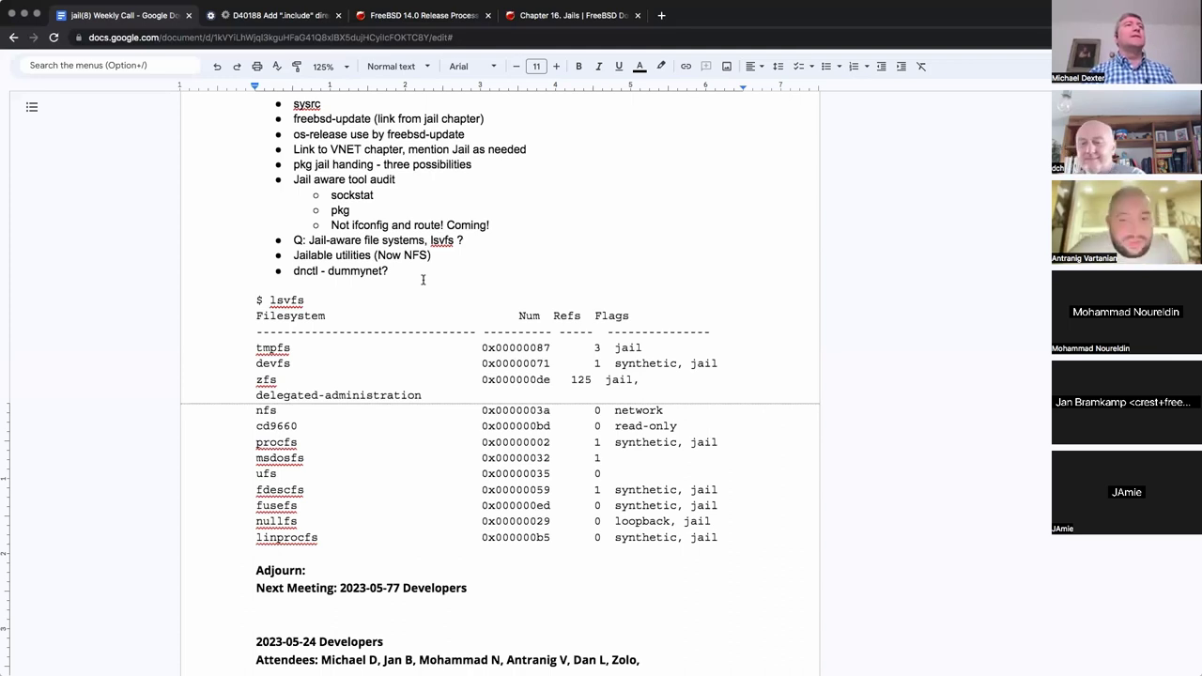
pyautogui.press('Return')
pyautogui.press('Return')
pyautogui.press('Return')
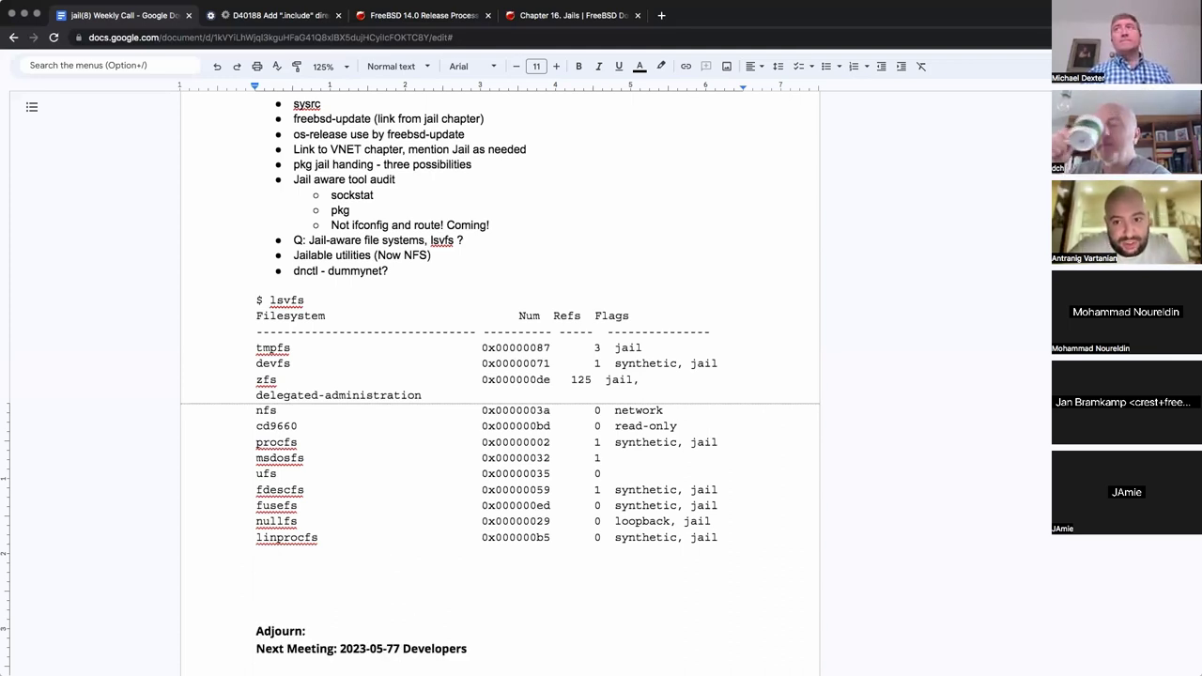
pyautogui.click(456, 272)
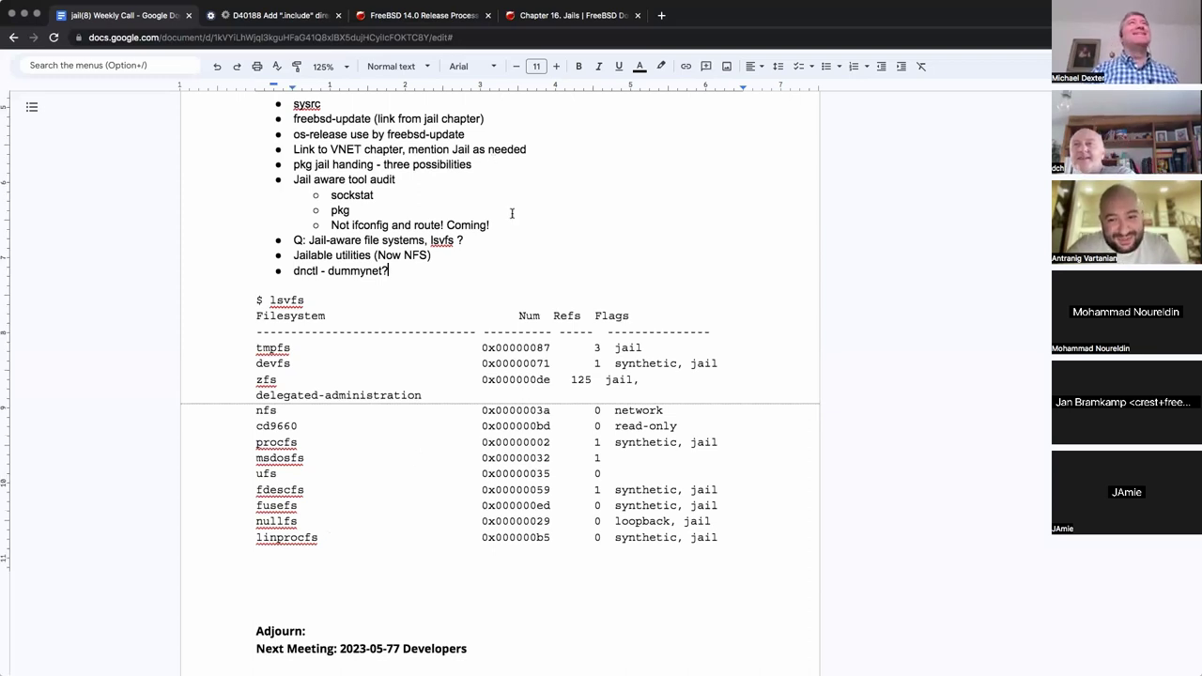
pyautogui.click(514, 225)
# Add a lowercase 'jls, jexec' sub-point under 'Not ifconfig and route! Coming!'
pyautogui.press('Return')
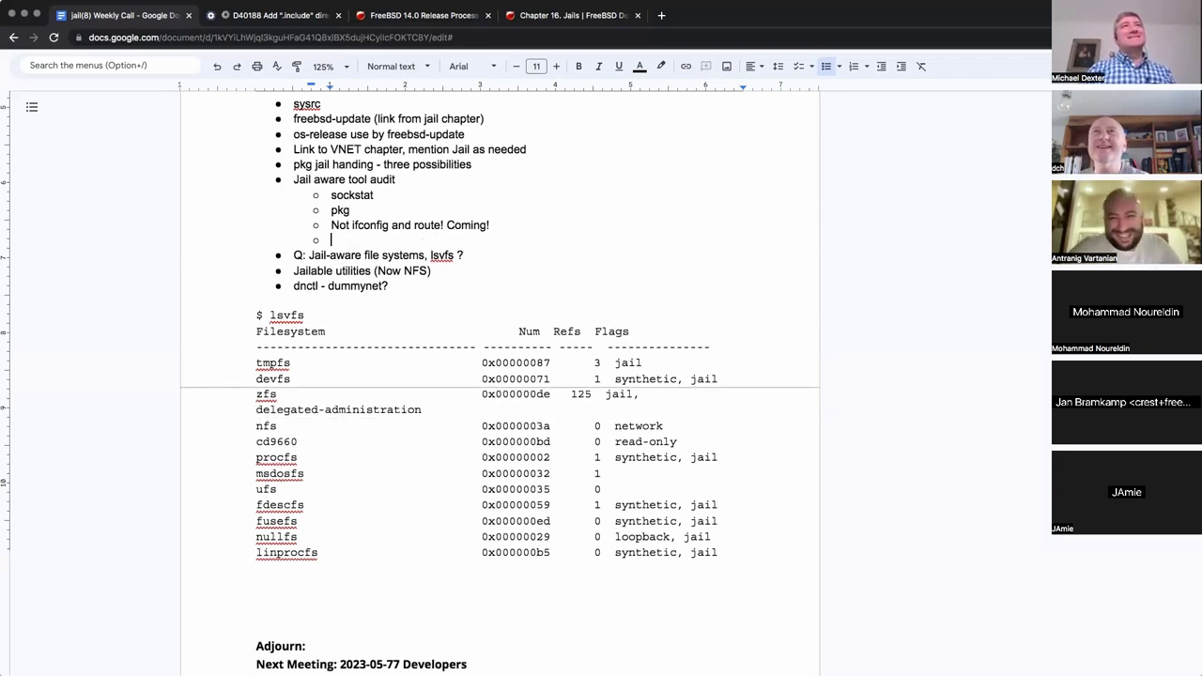
pyautogui.write('jls, jex')
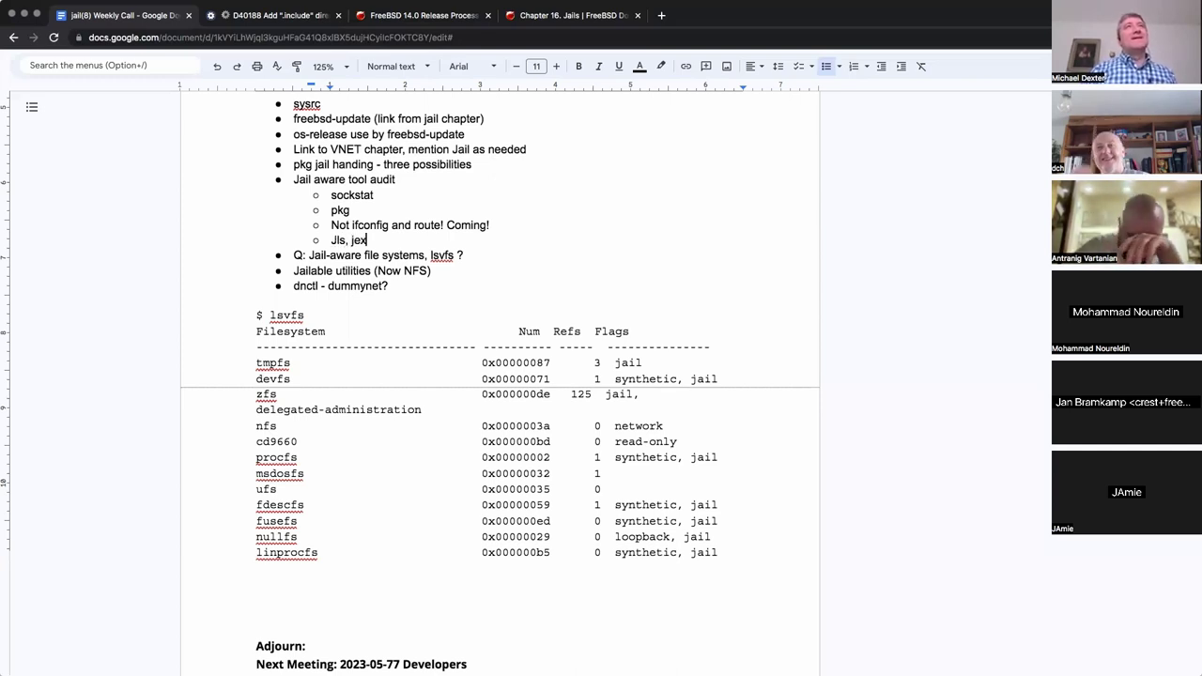
pyautogui.write('ec')
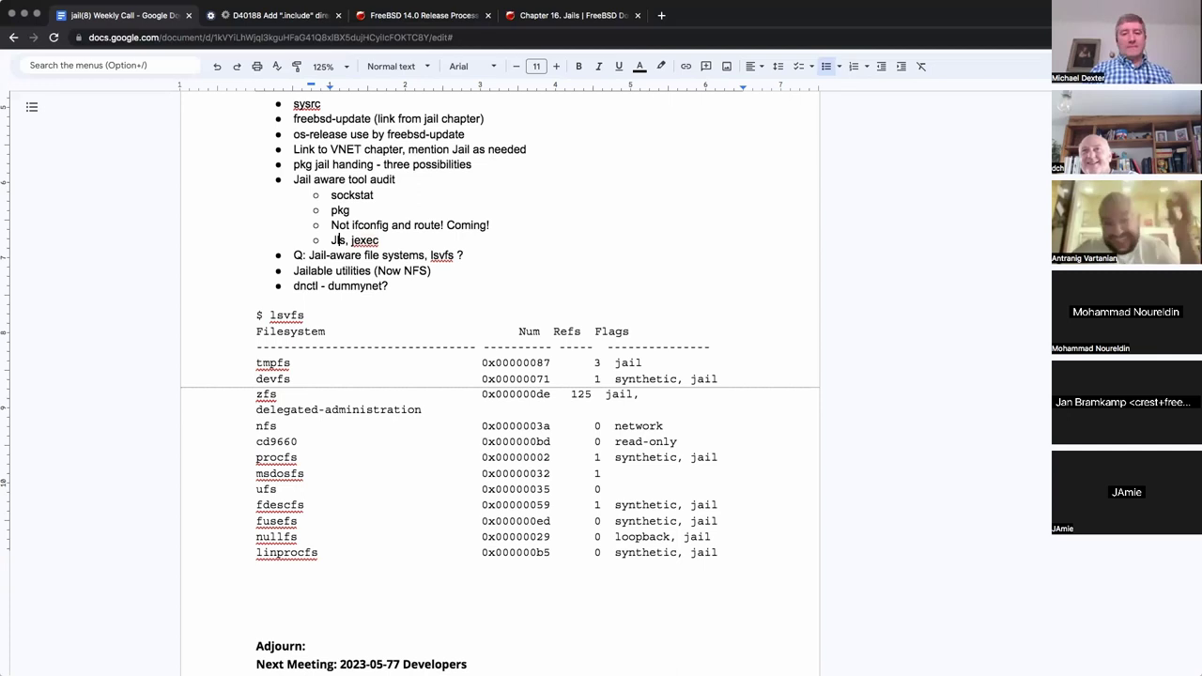
pyautogui.click(335, 240)
pyautogui.press('BackSpace')
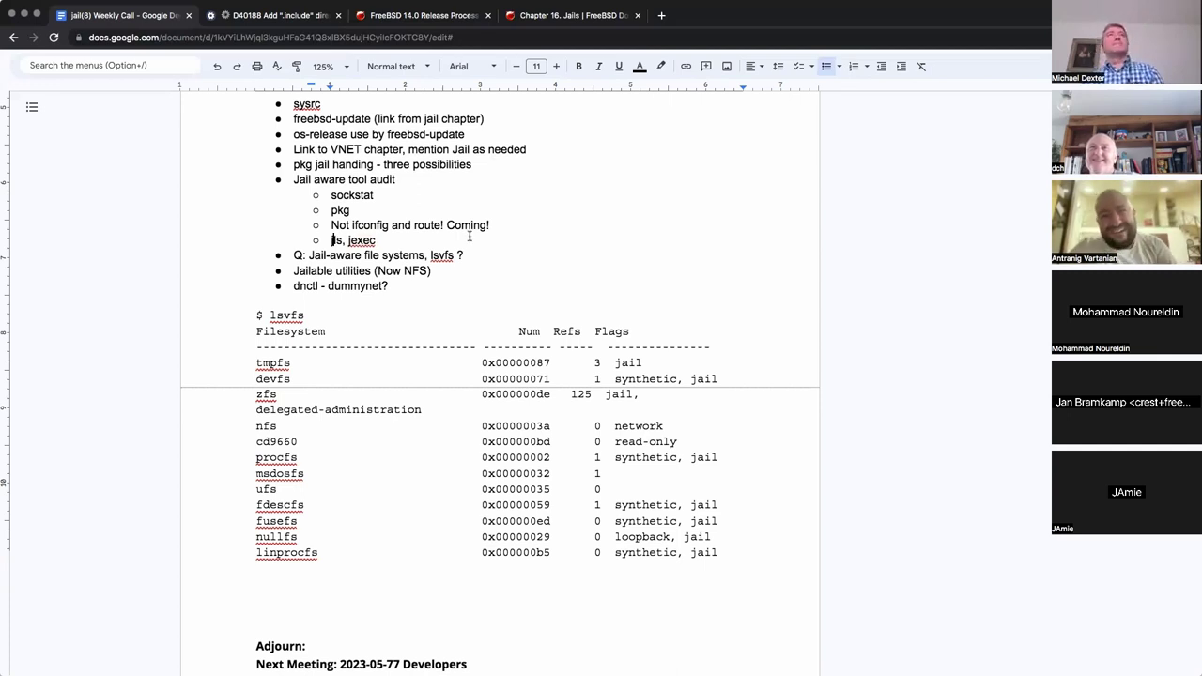
pyautogui.write('j')
pyautogui.click(463, 282)
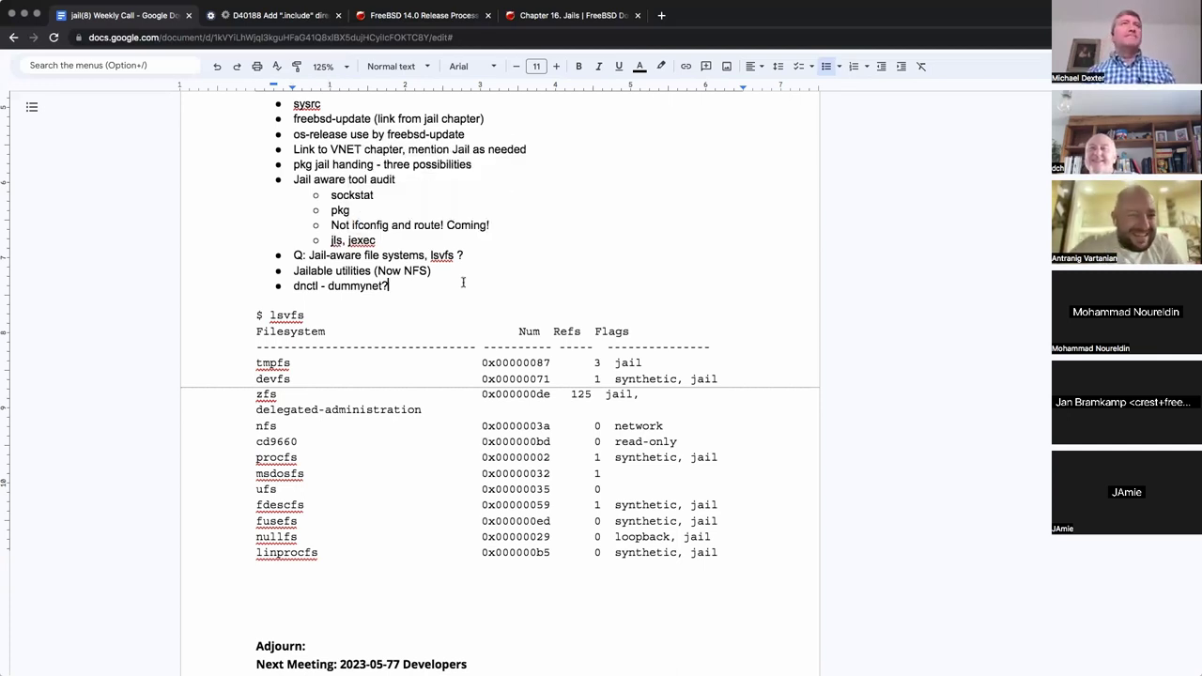
pyautogui.click(416, 237)
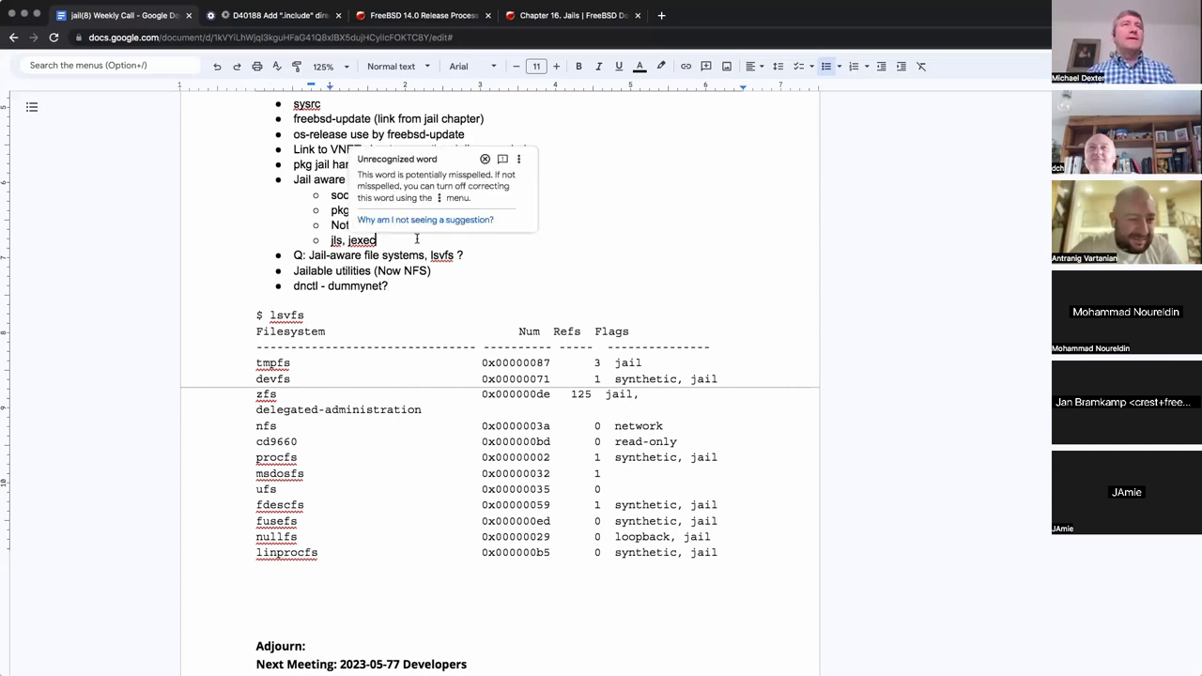
pyautogui.click(485, 276)
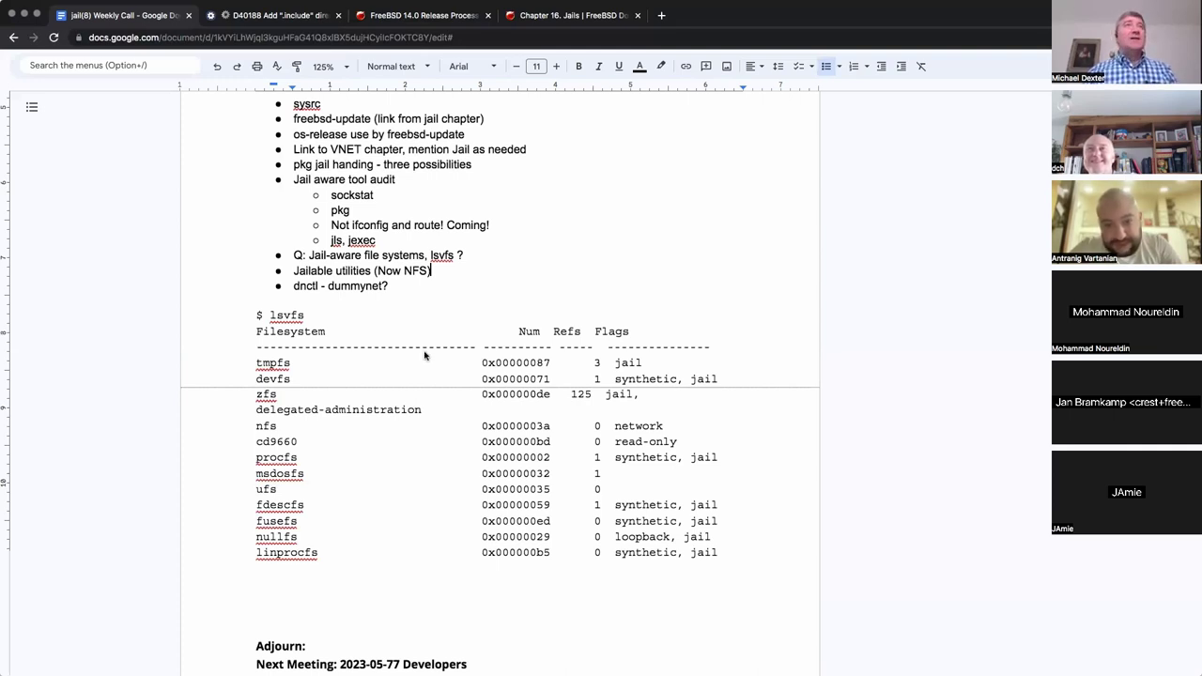
pyautogui.click(408, 286)
pyautogui.scroll(1, 410, 286)
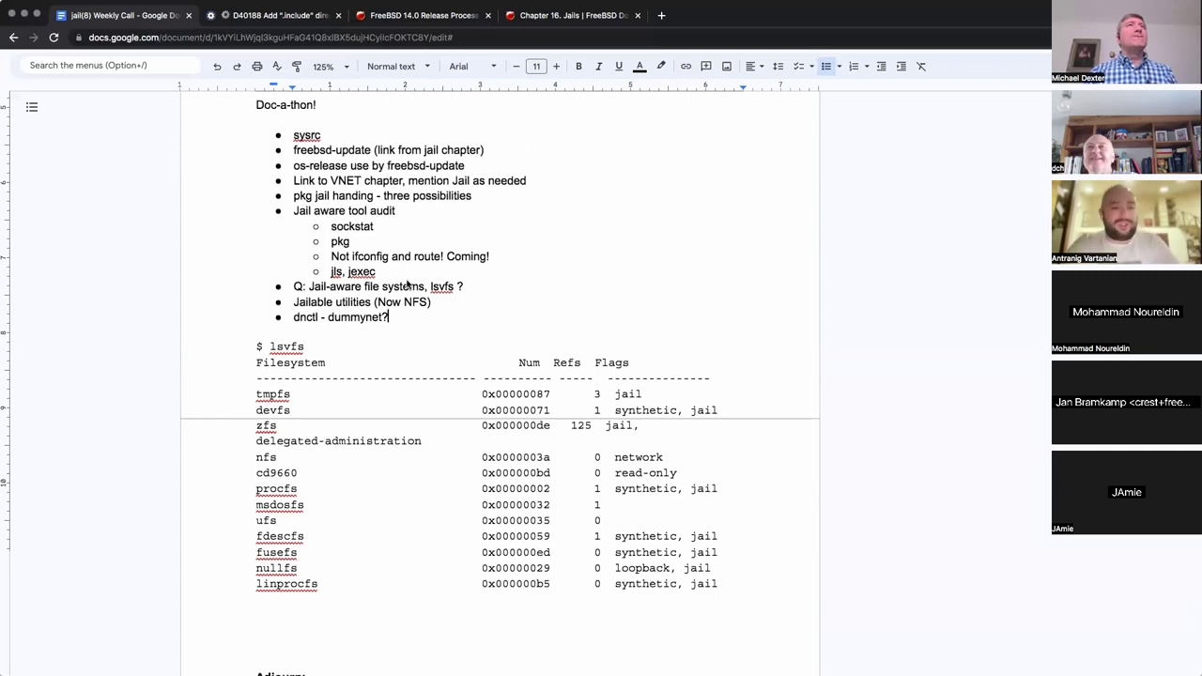
pyautogui.scroll(-1, 463, 296)
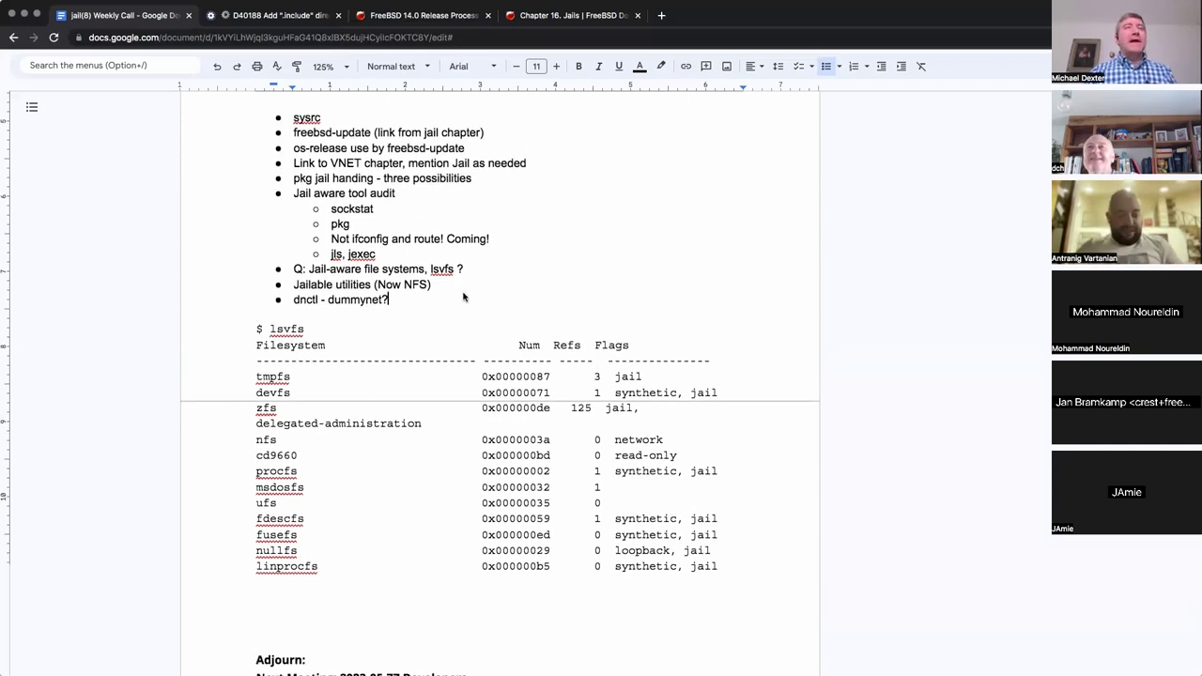
pyautogui.click(359, 616)
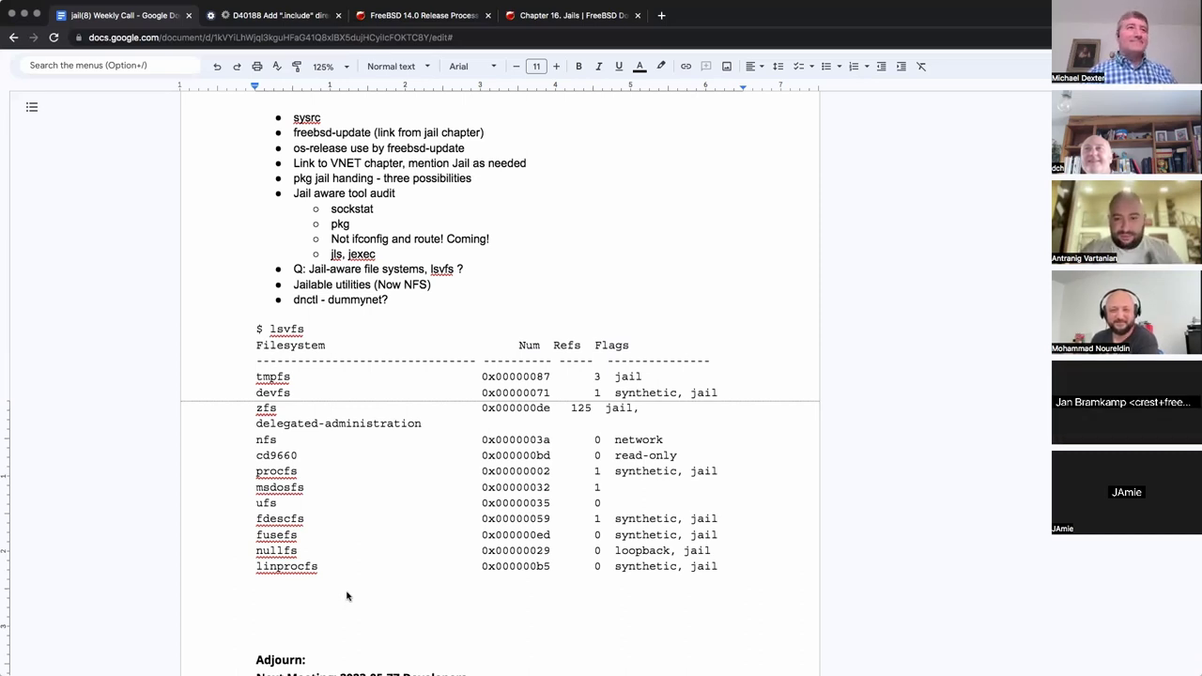
pyautogui.click(344, 604)
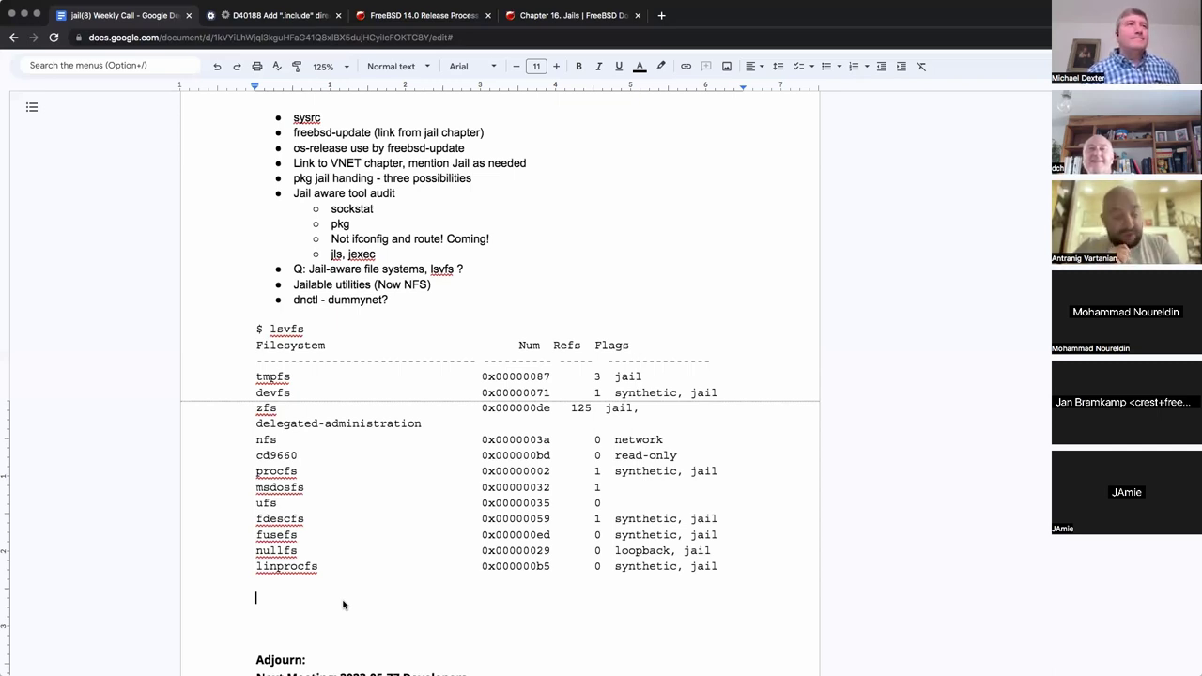
pyautogui.scroll(-1, 343, 604)
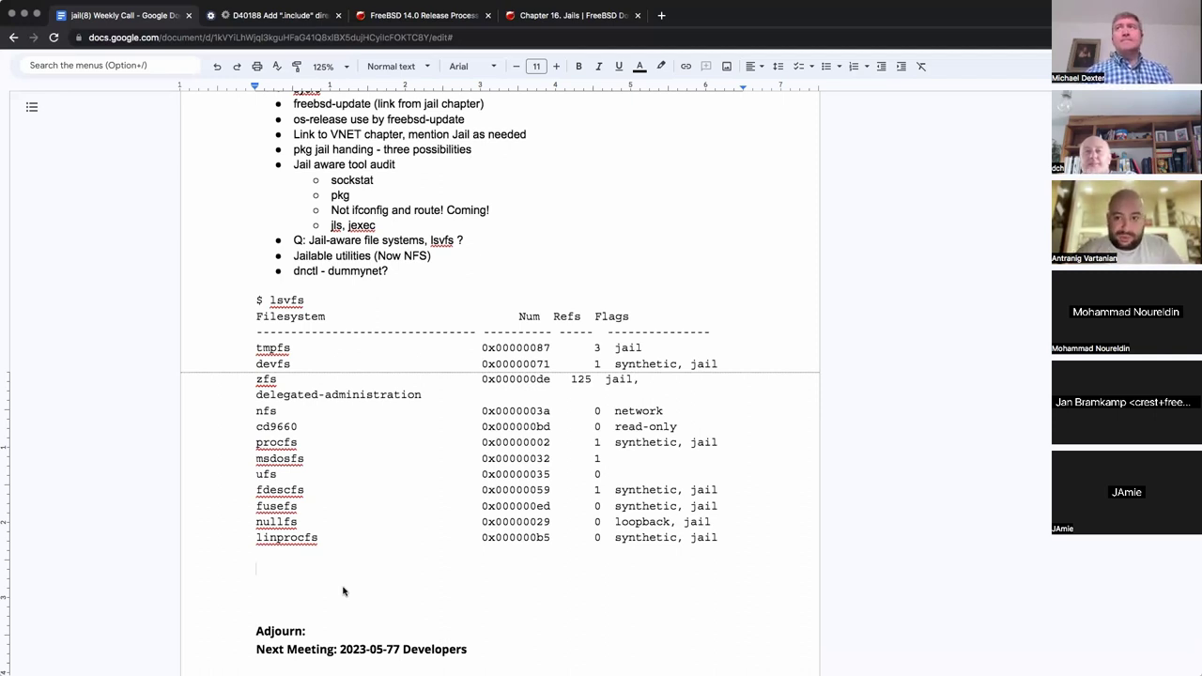
# Type the attendee's note 'Playing with listmonk newsletter software. Q: Move the meeting announcements to it?'
pyautogui.write('Antranig: Playing with listmonk newsletter ')
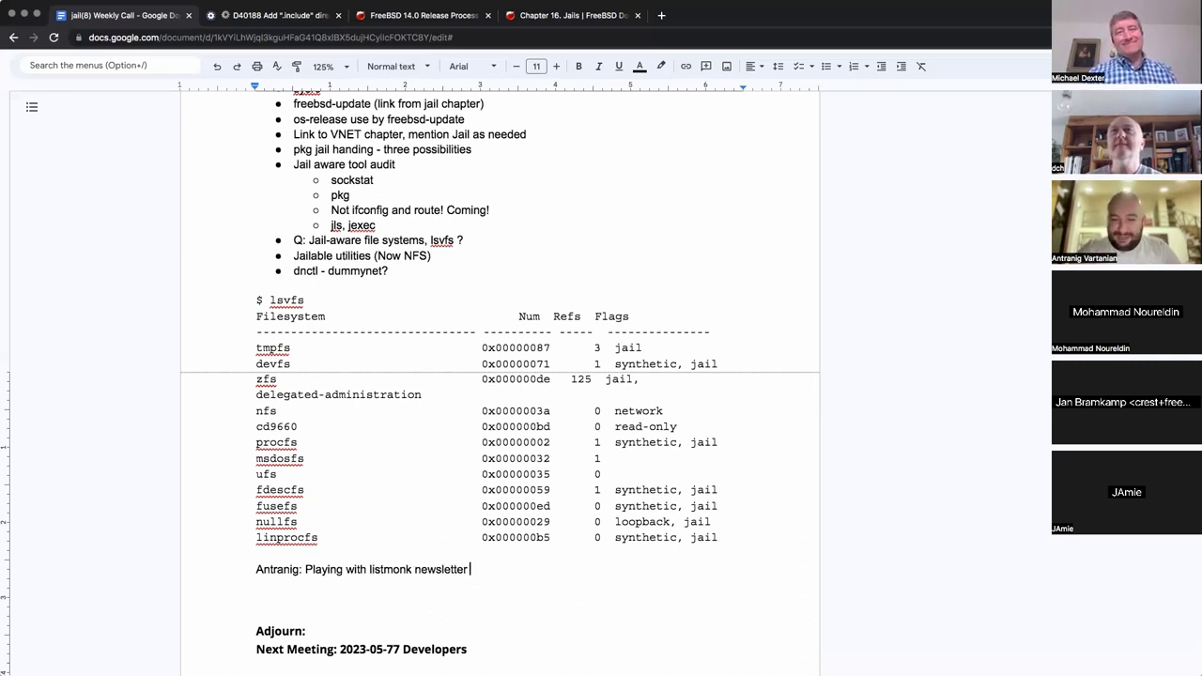
pyautogui.write('software. Q: Move the meeting')
pyautogui.press('BackSpace')
pyautogui.press('BackSpace')
pyautogui.press('BackSpace')
pyautogui.press('BackSpace')
pyautogui.write('ing announcements to')
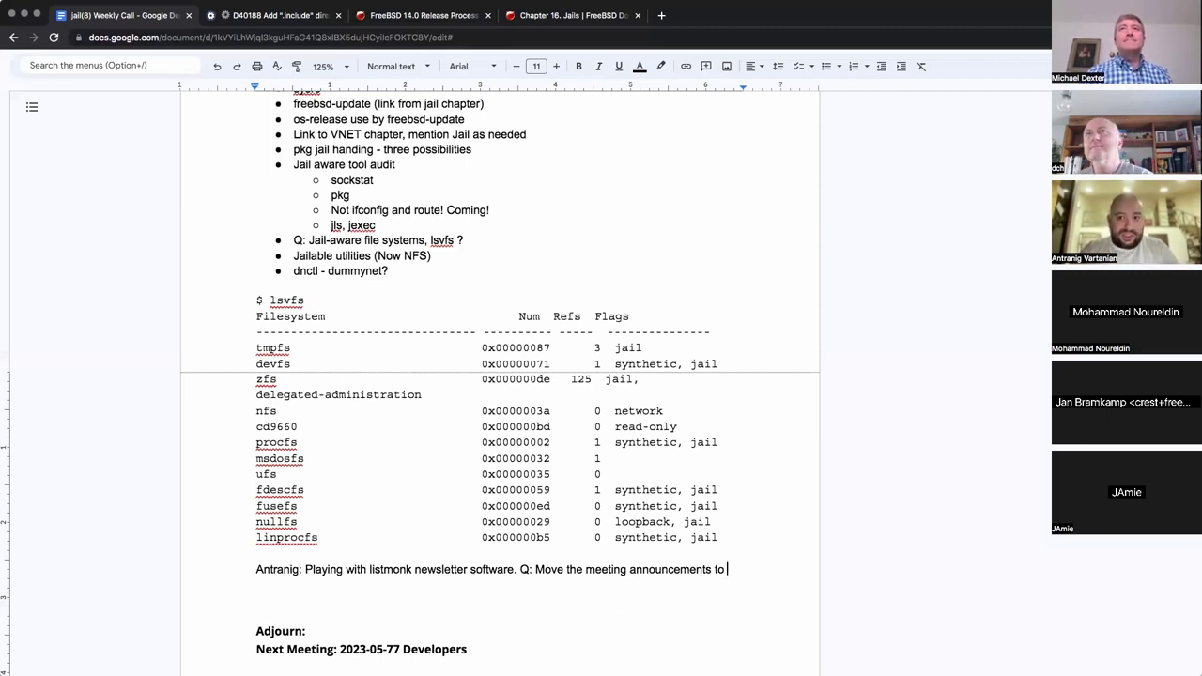
pyautogui.write('it')
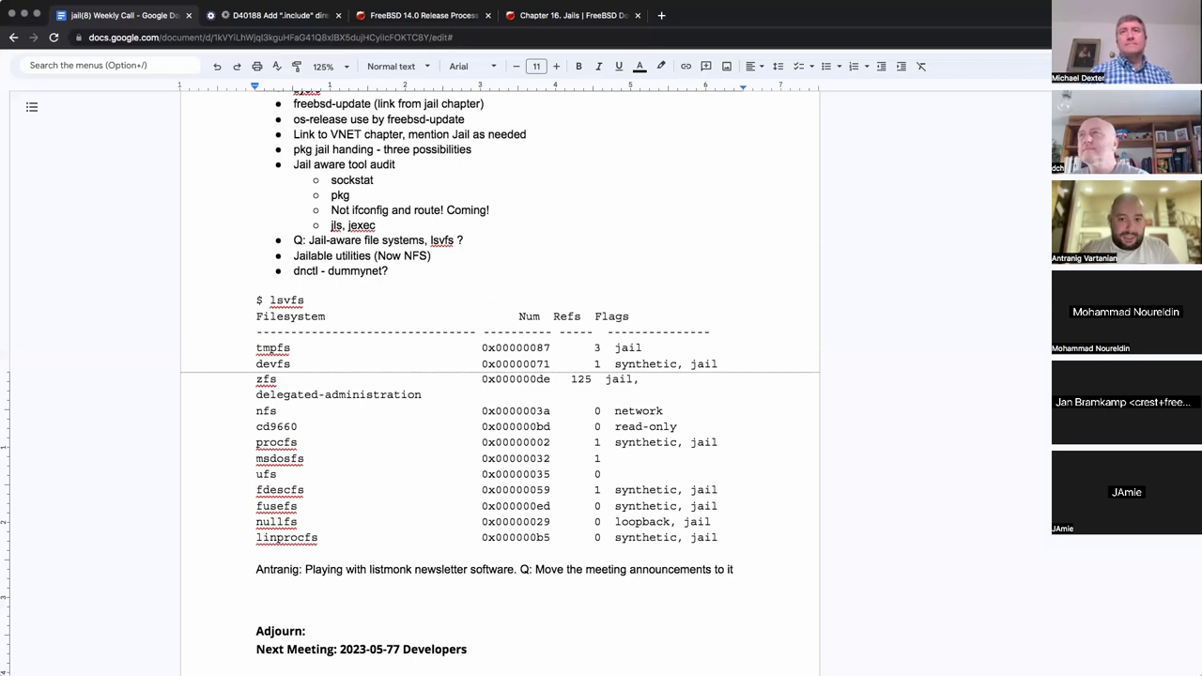
pyautogui.write('?')
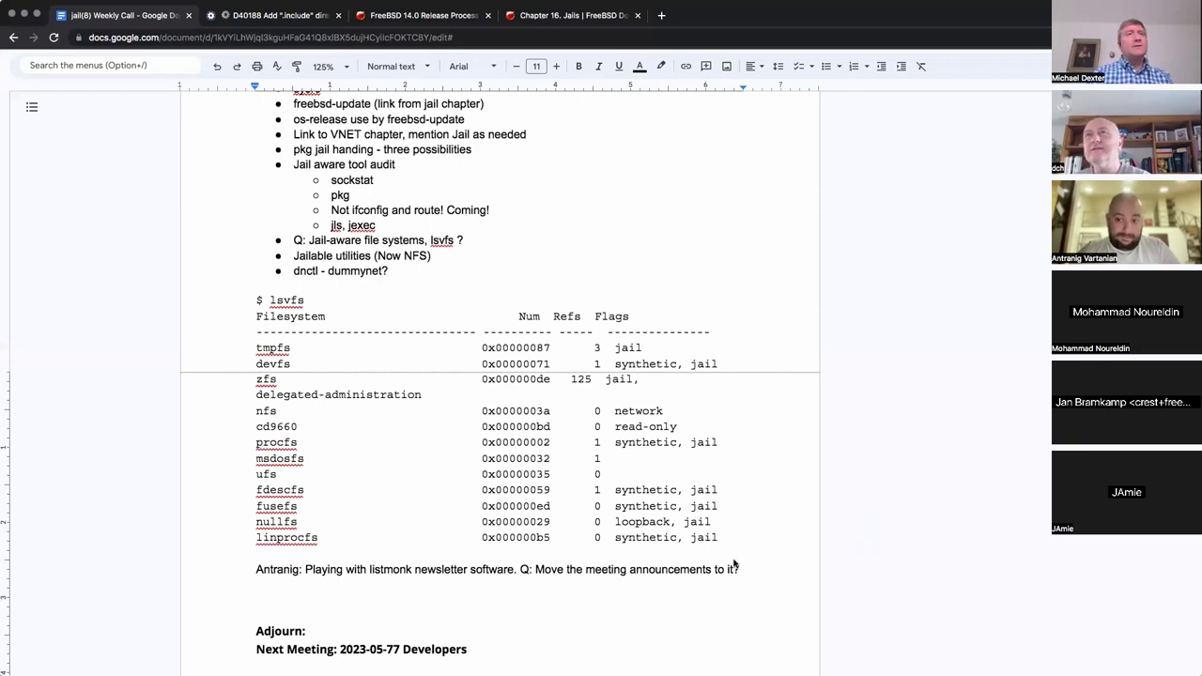
# Change 'listmonk' to 'listmonk.app' and open that site in a new incognito tab
pyautogui.doubleClick(395, 569)
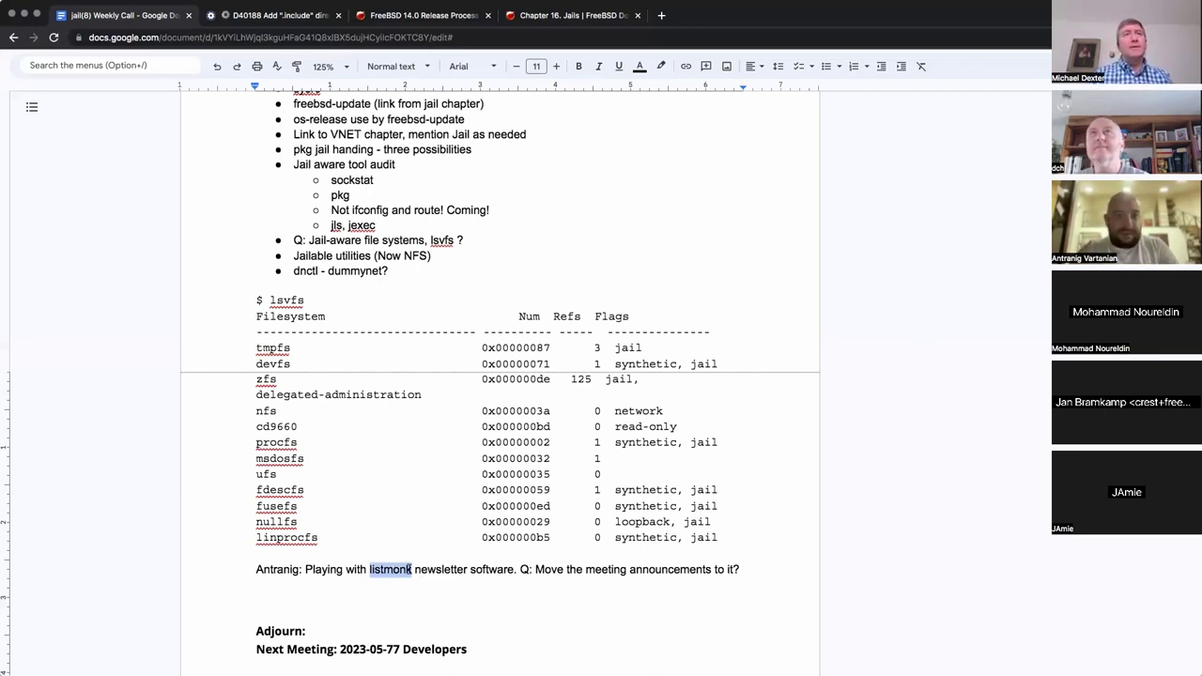
pyautogui.click(411, 569)
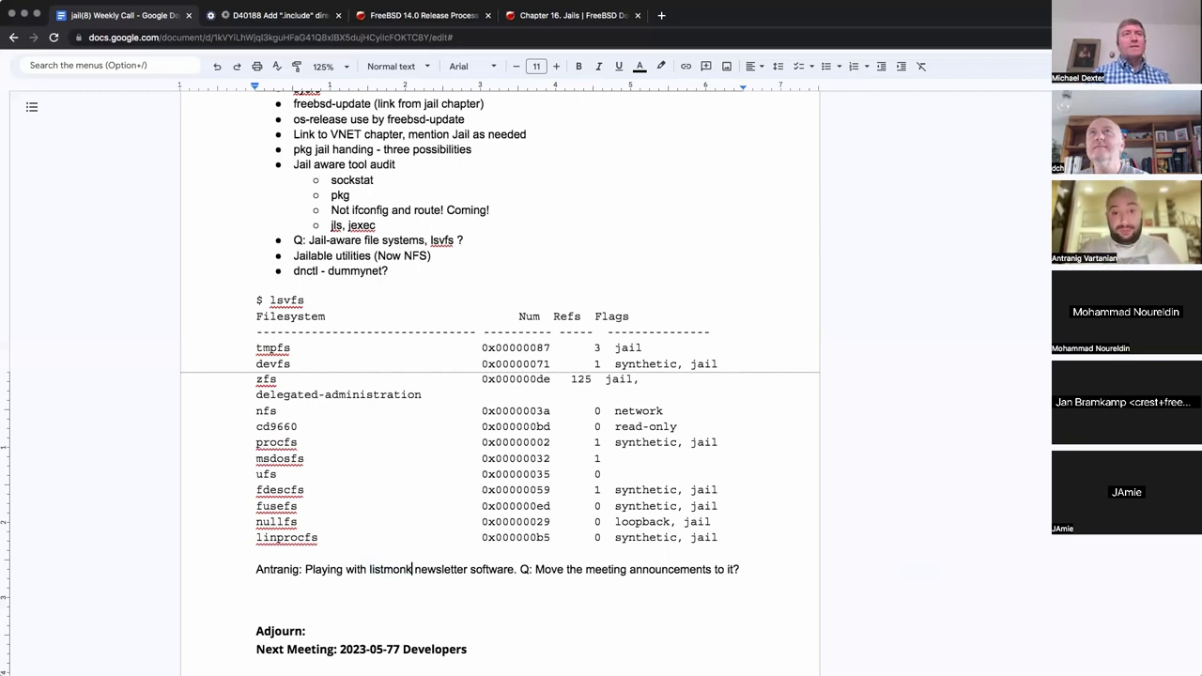
pyautogui.write('.app')
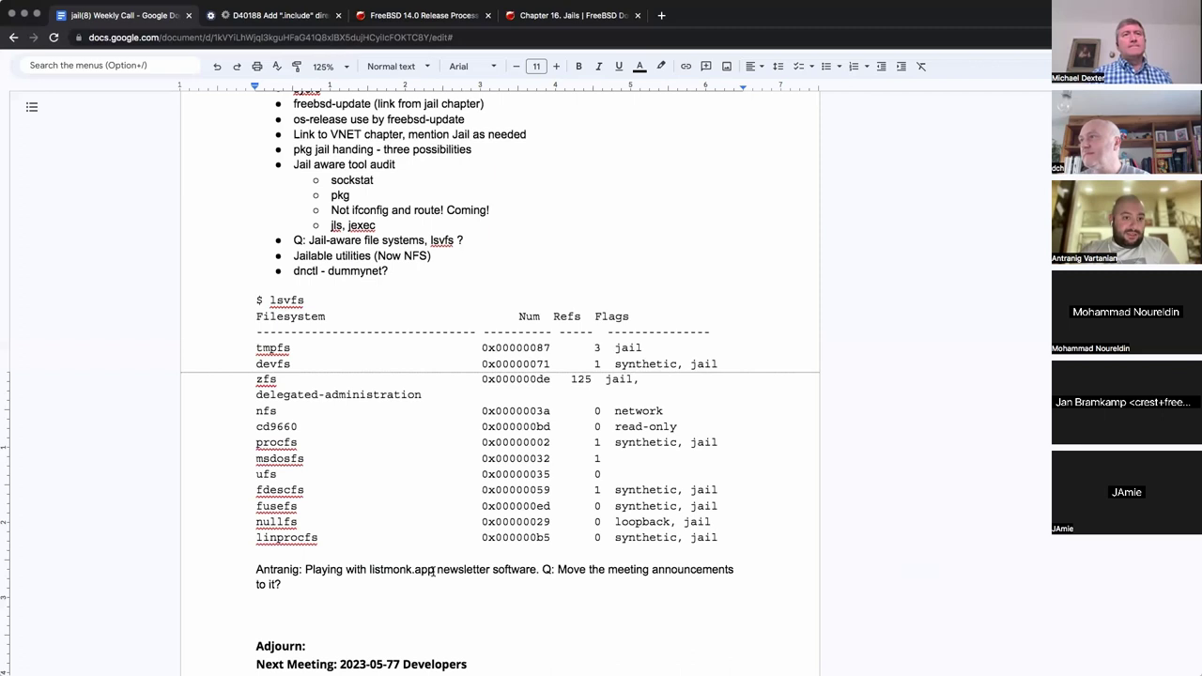
pyautogui.moveTo(434, 569); pyautogui.dragTo(369, 573)
pyautogui.press('super+c')
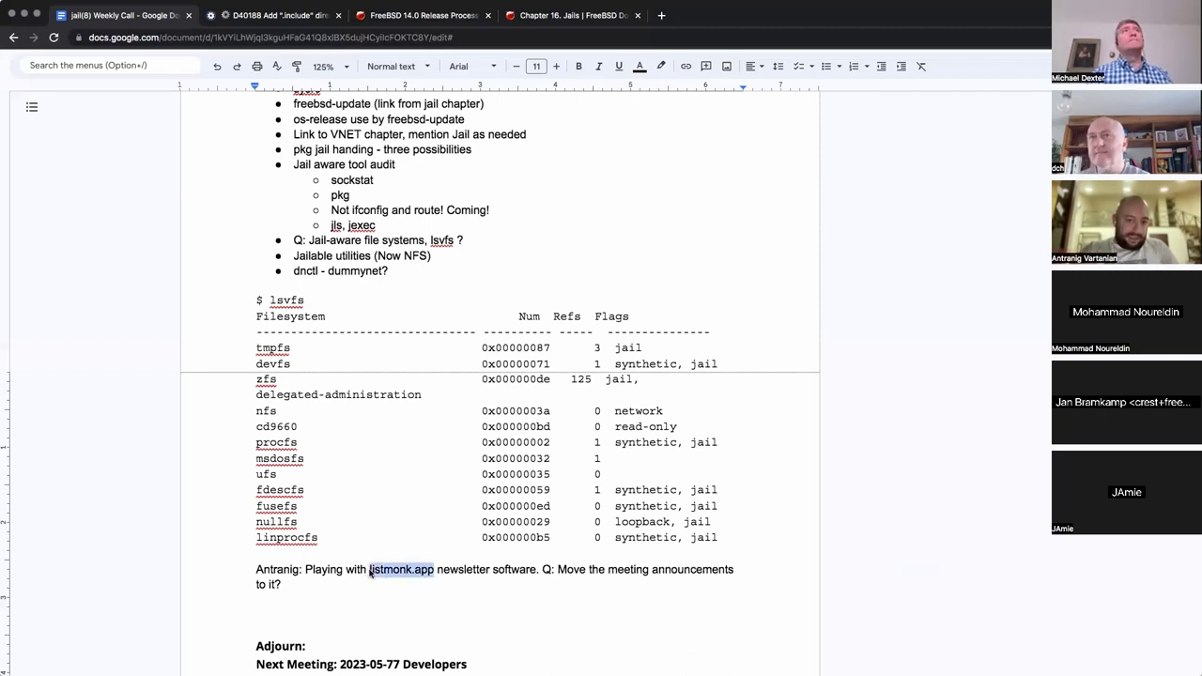
pyautogui.press('super+shift+l')
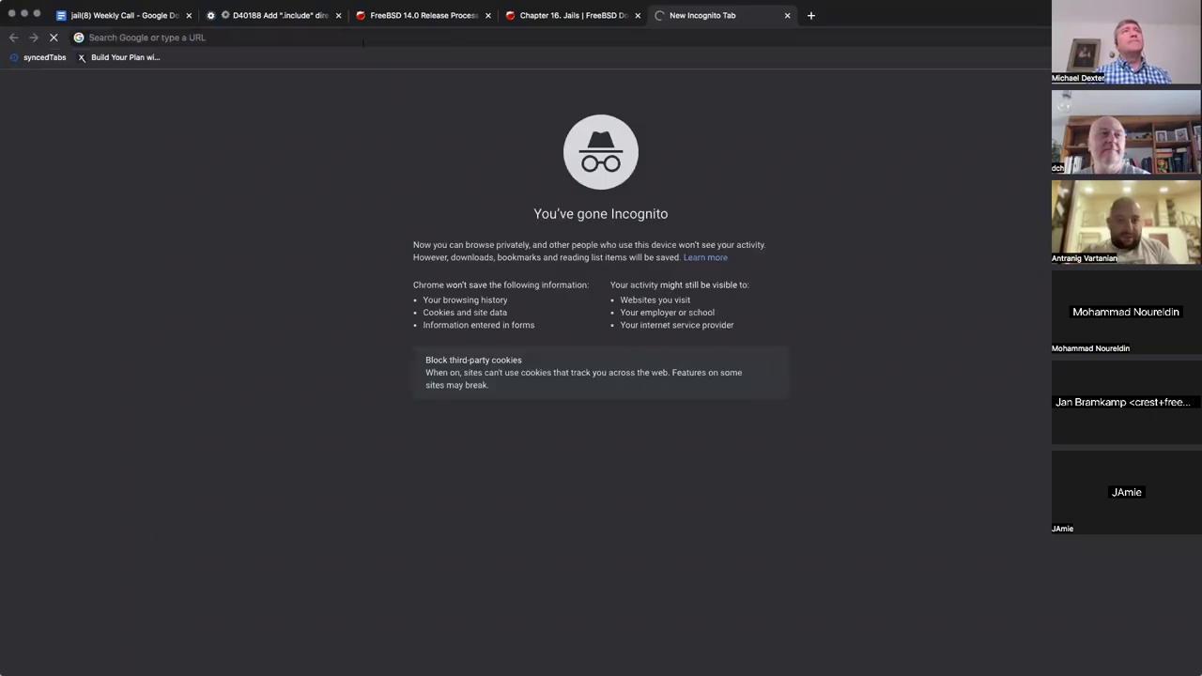
# Load the listmonk.app homepage in the private tab, then return to the meeting notes document
pyautogui.click(363, 42)
pyautogui.press('super+v')
pyautogui.press('Return')
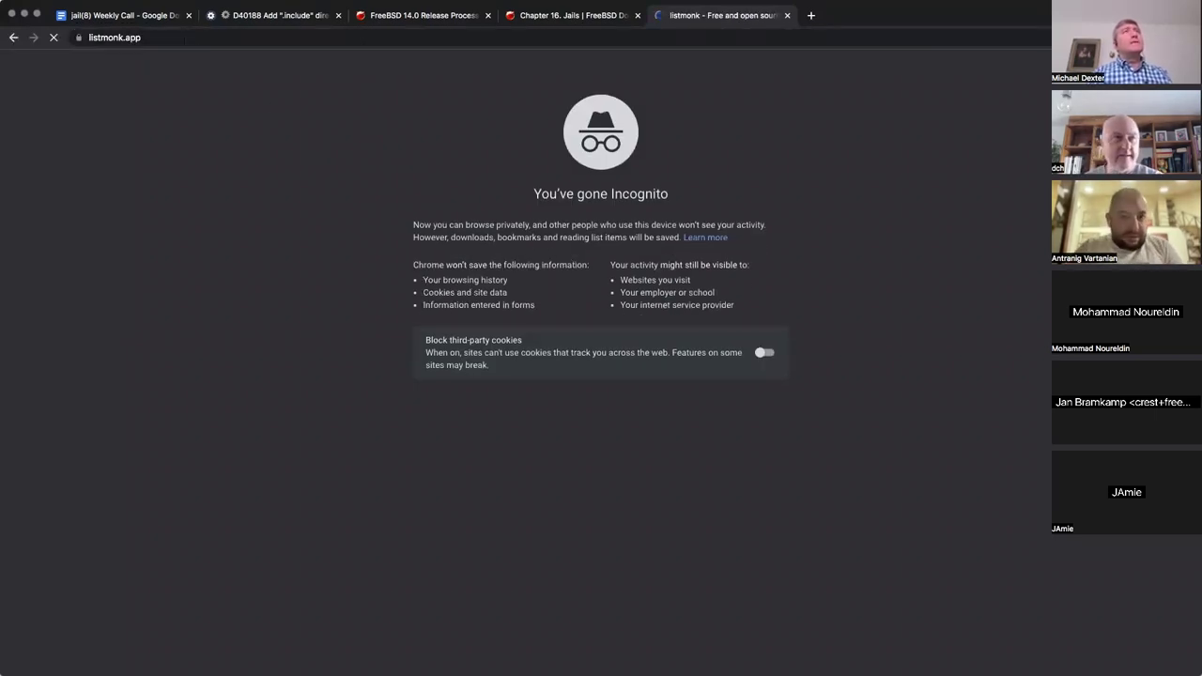
pyautogui.click(115, 37)
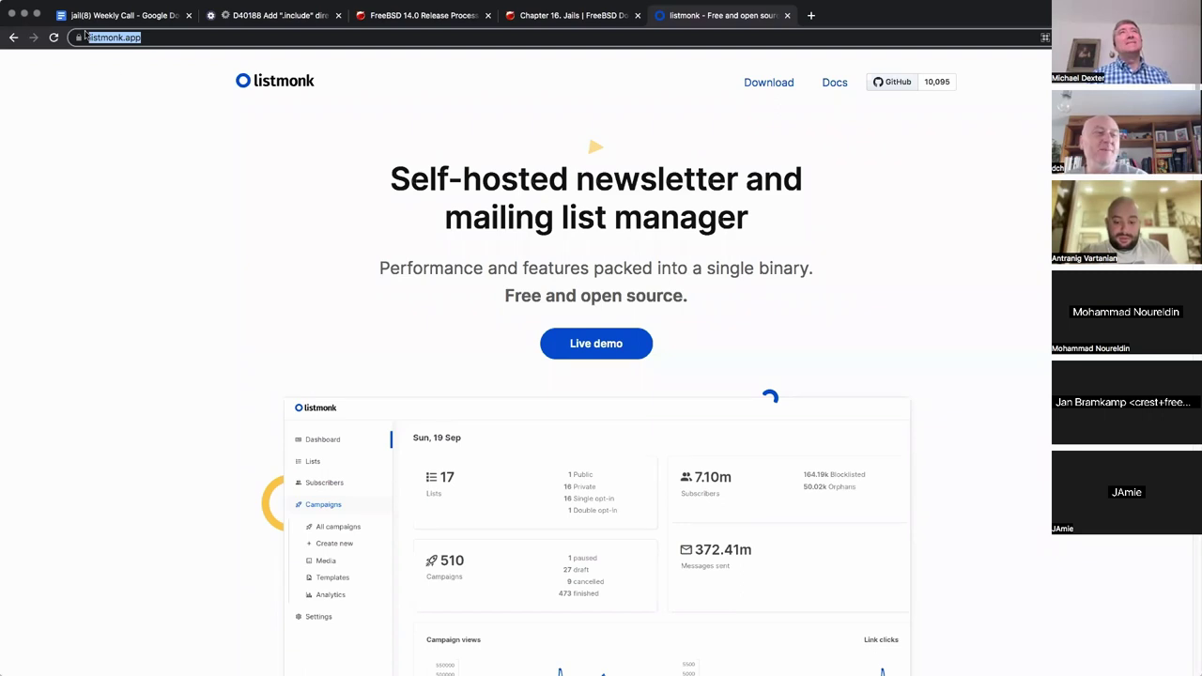
pyautogui.click(117, 18)
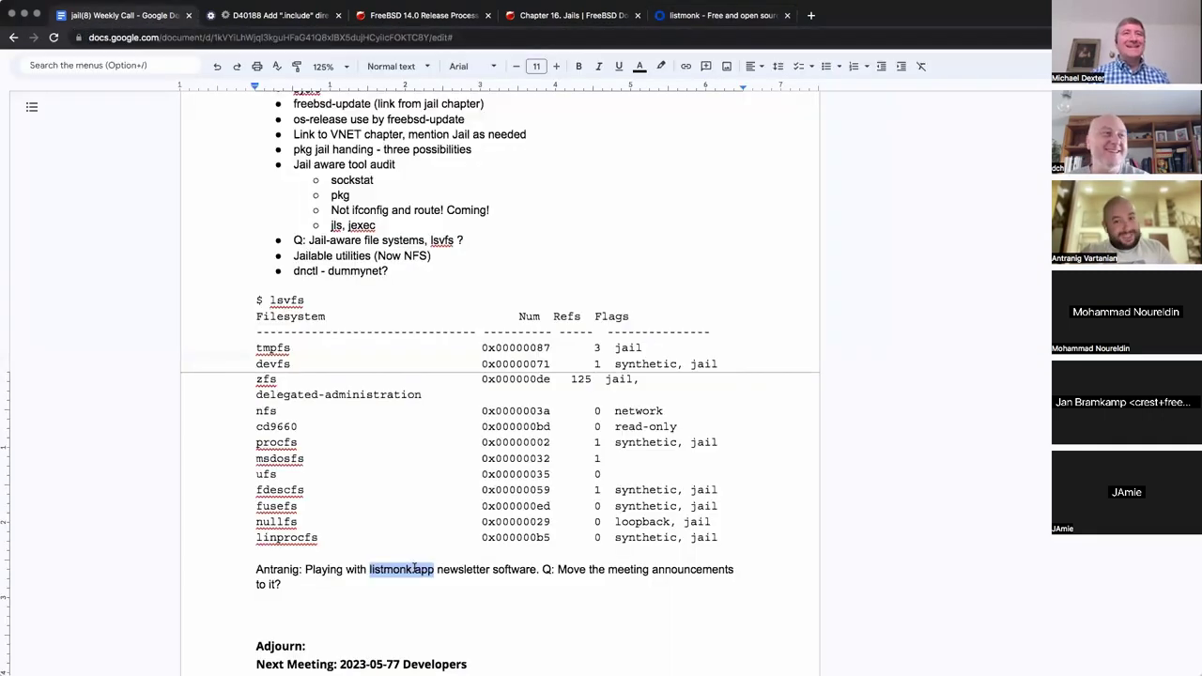
pyautogui.click(414, 568)
pyautogui.doubleClick(382, 569)
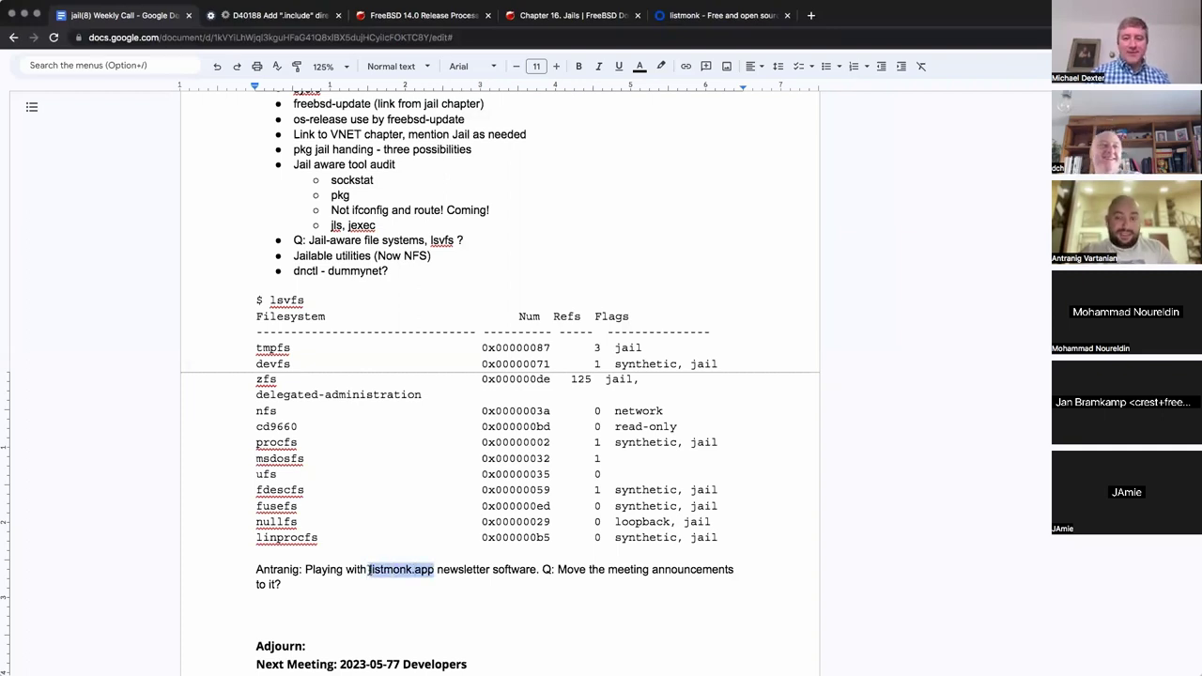
pyautogui.hotkey('ctrl', 'k')
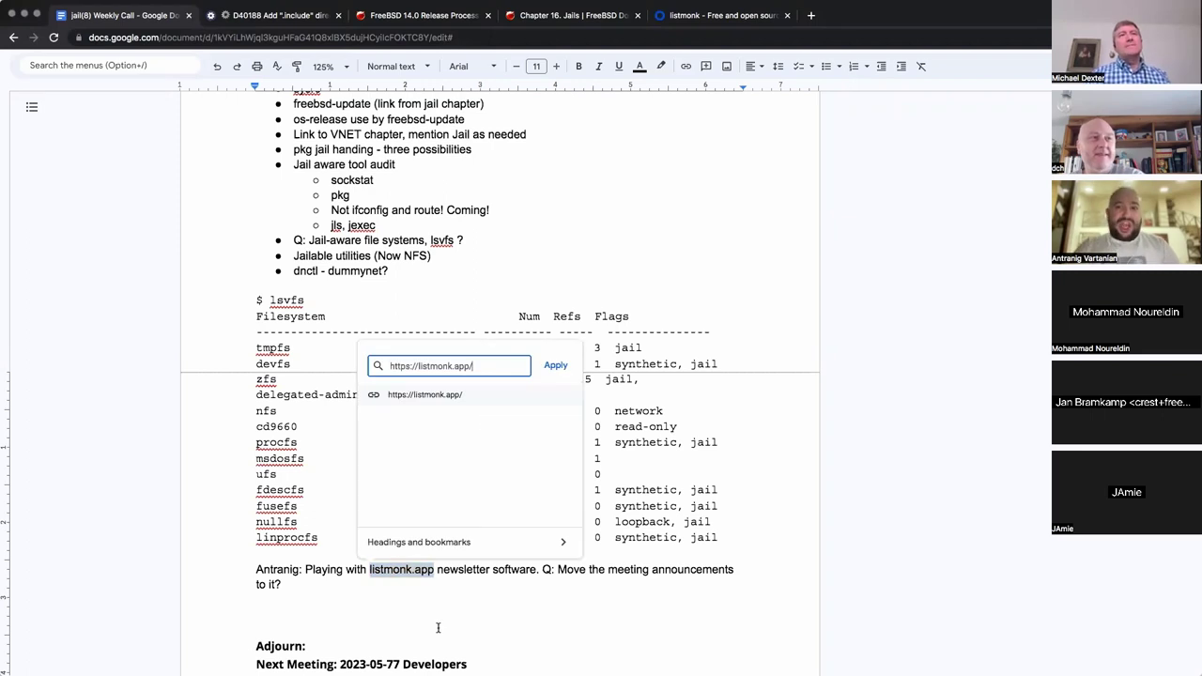
pyautogui.press('Return')
# Append 'Q: Is it jailed? A: Yes!' to the listmonk note, fixing the typo
pyautogui.click(491, 588)
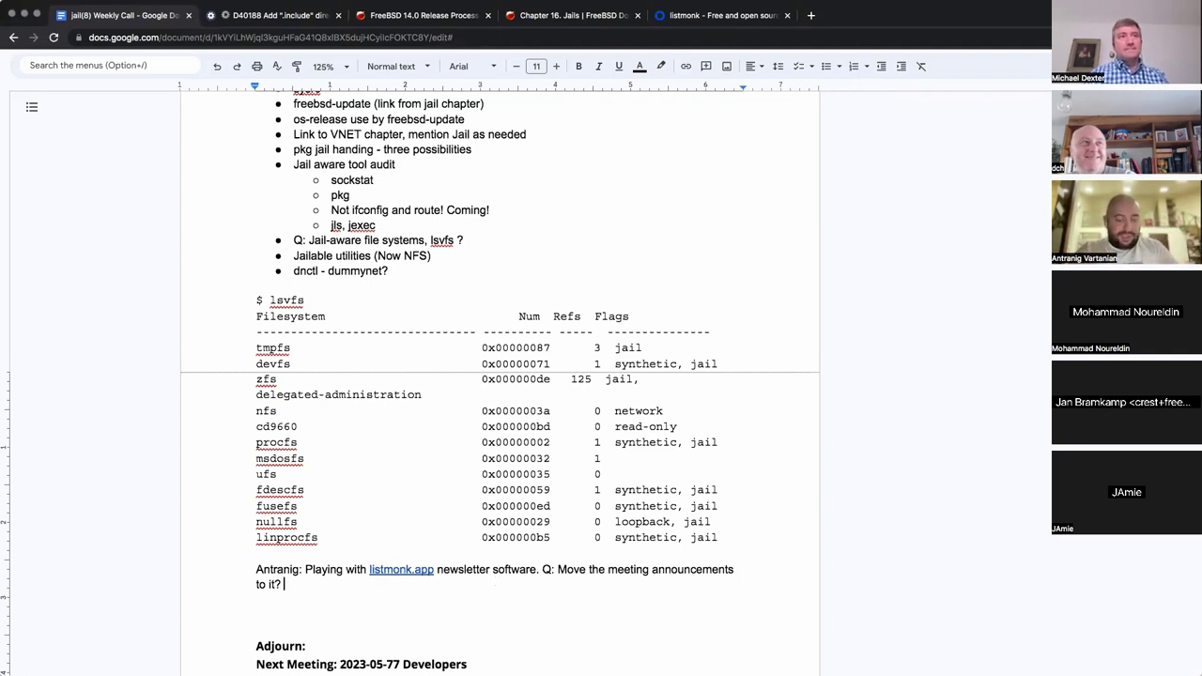
pyautogui.write('Is it jailed/ A: Yes!')
pyautogui.click(338, 584)
pyautogui.press('BackSpace')
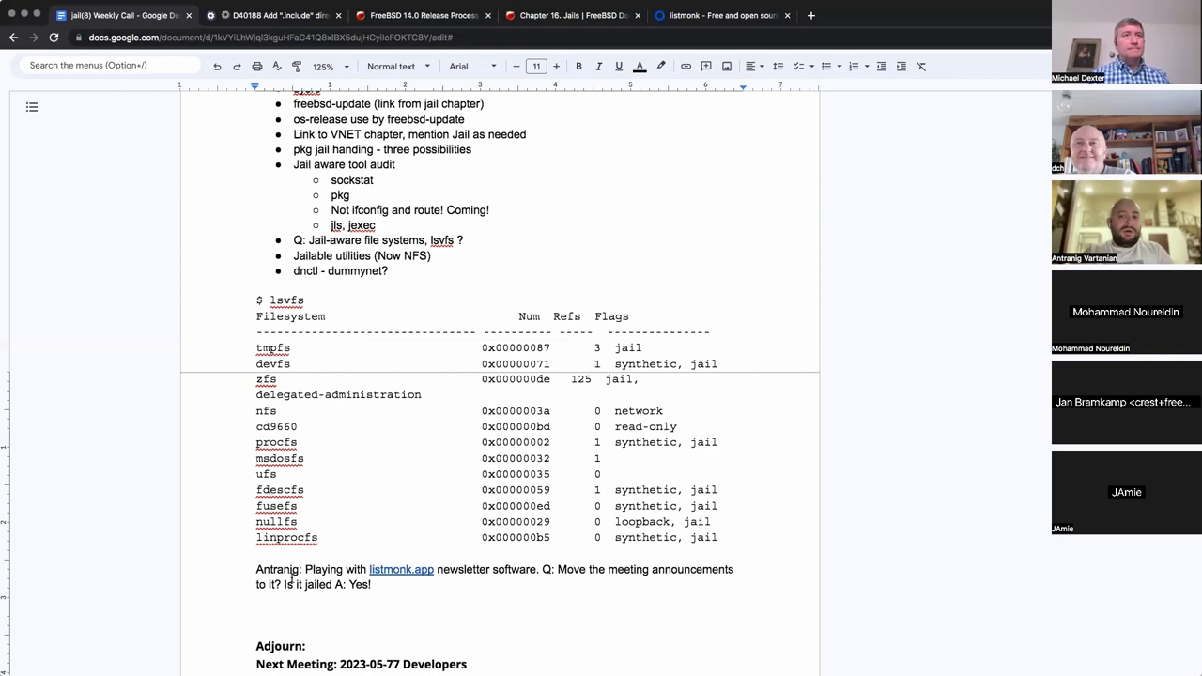
pyautogui.write('?')
pyautogui.click(282, 583)
pyautogui.write('Q:')
pyautogui.click(257, 598)
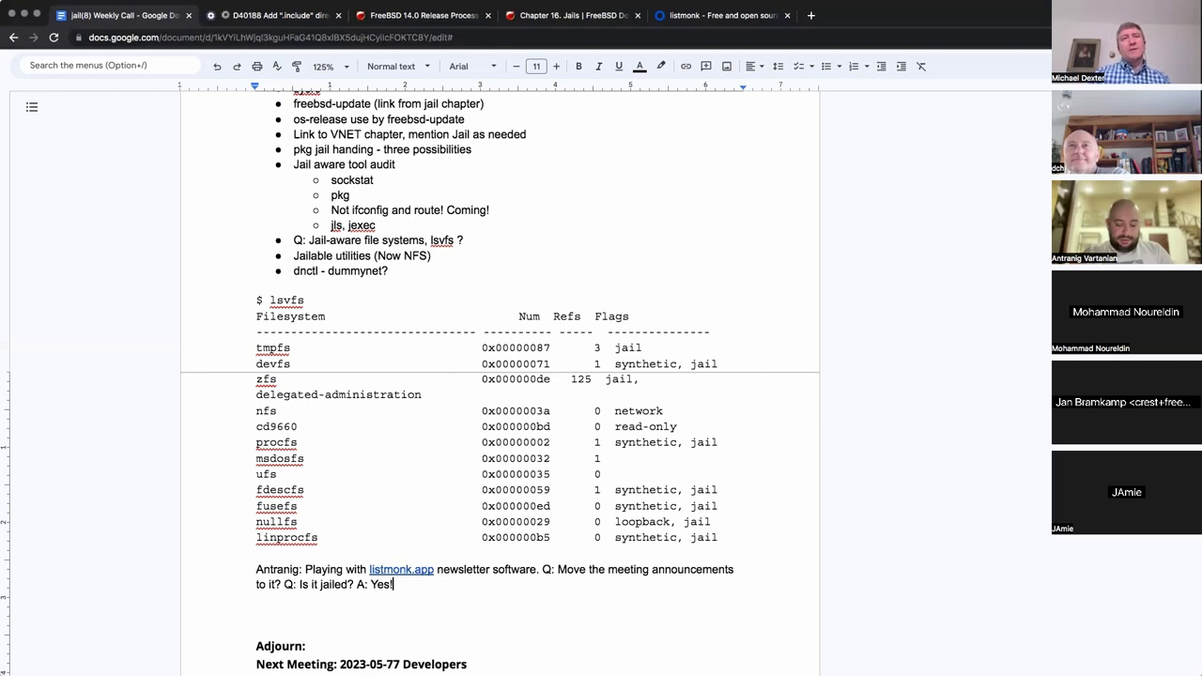
# Check the new listmonk.app link preview
pyautogui.click(399, 570)
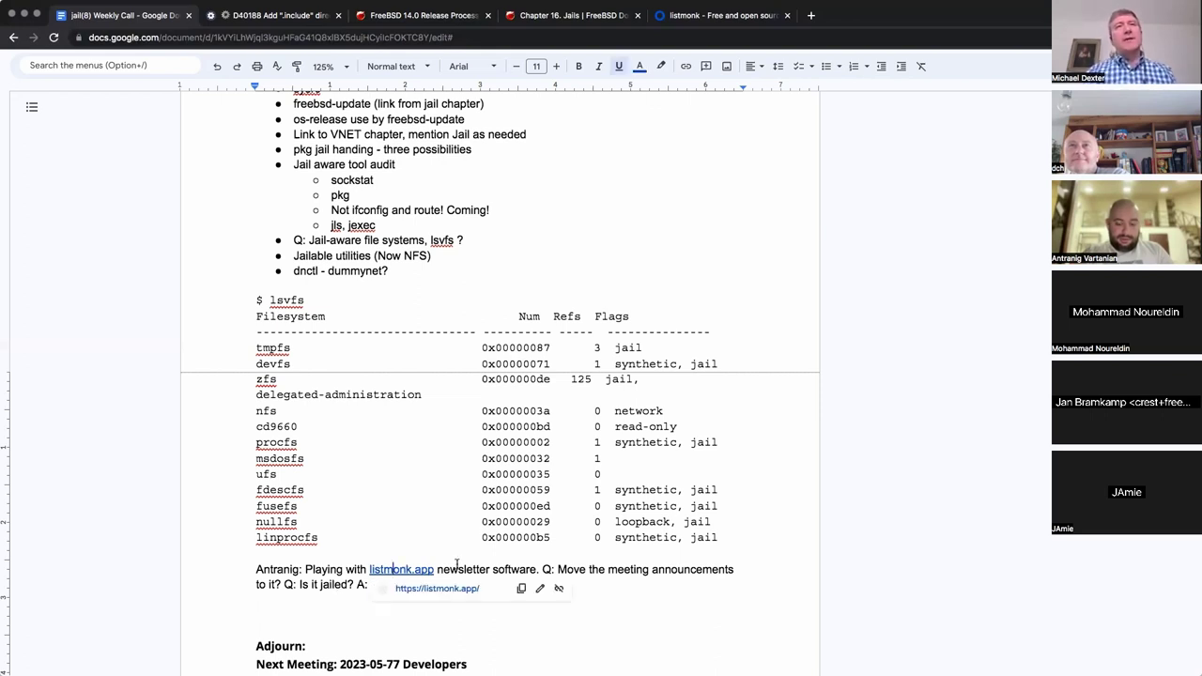
pyautogui.click(464, 569)
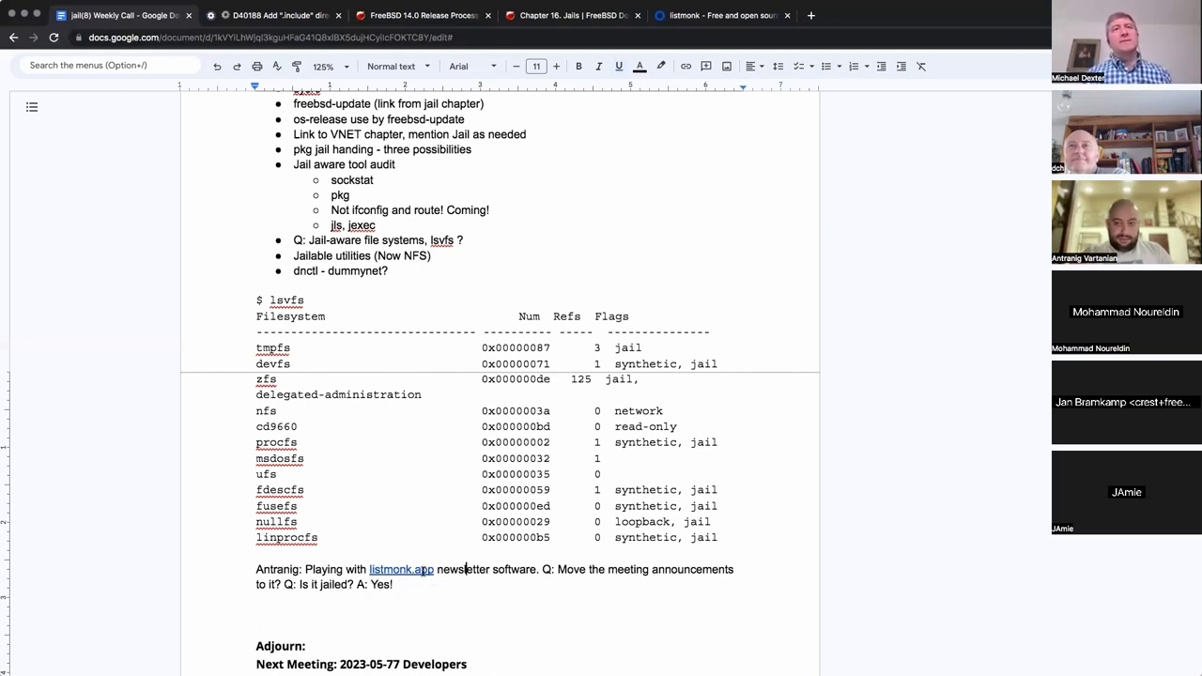
pyautogui.click(421, 570)
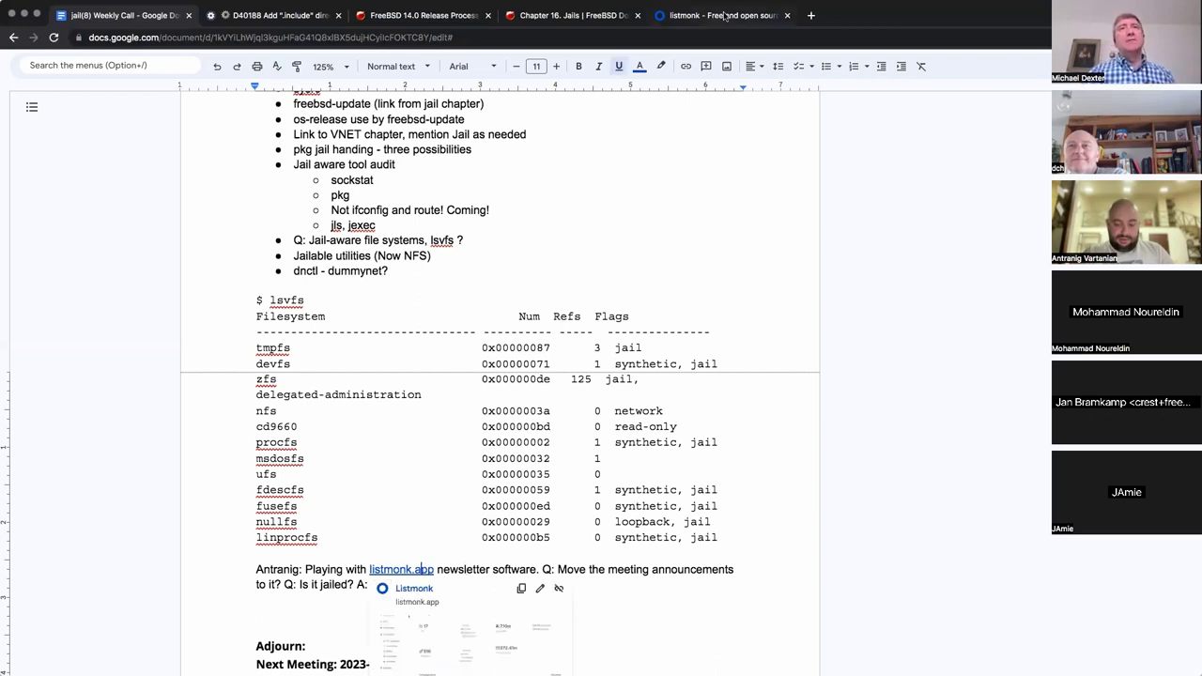
pyautogui.hotkey('ctrl', 'shift', 'Tab')
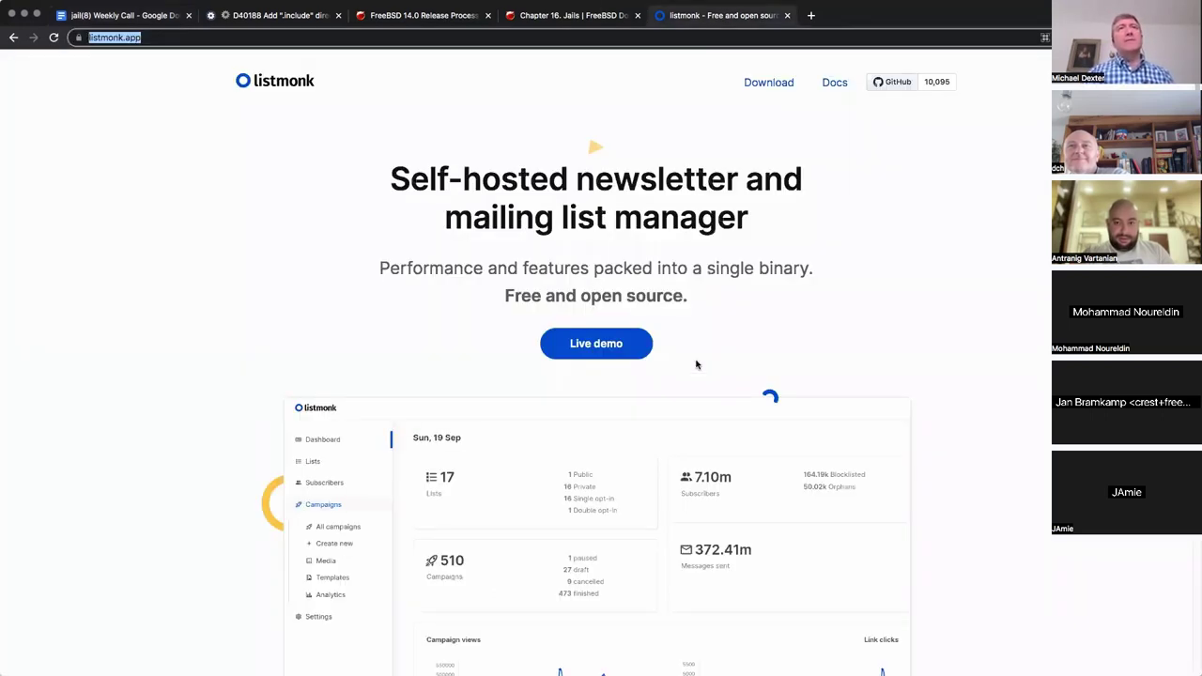
pyautogui.scroll(-3, 696, 365)
pyautogui.scroll(-3, 695, 364)
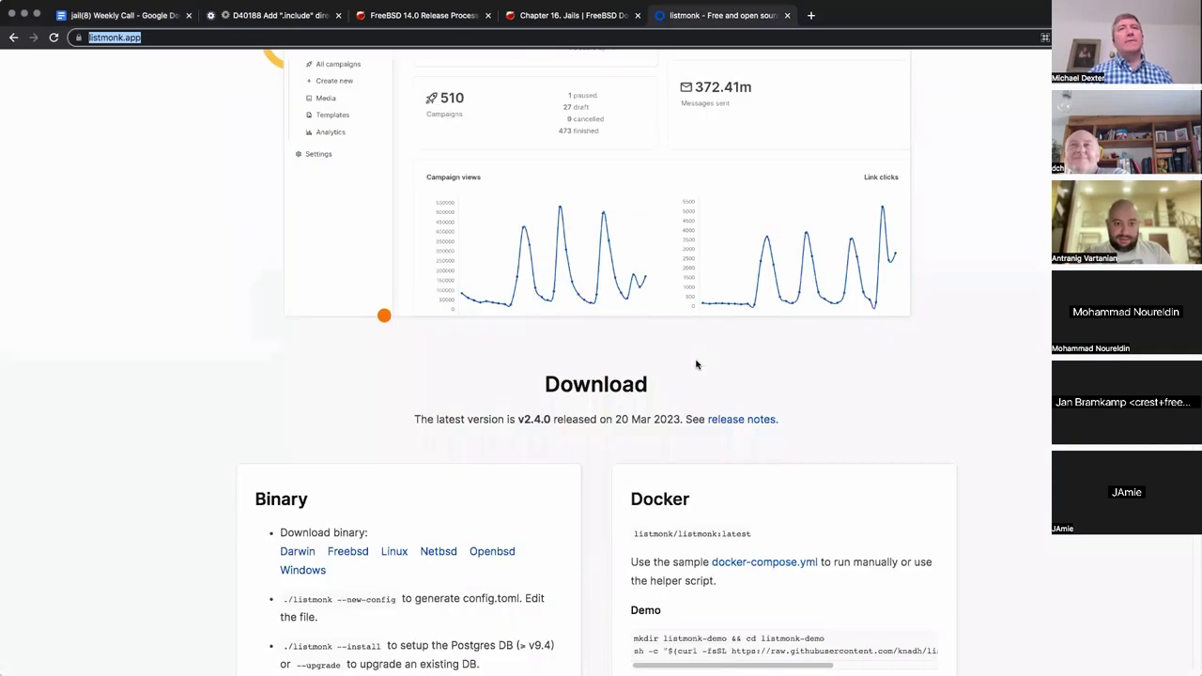
pyautogui.scroll(-2, 695, 364)
pyautogui.scroll(-1, 695, 364)
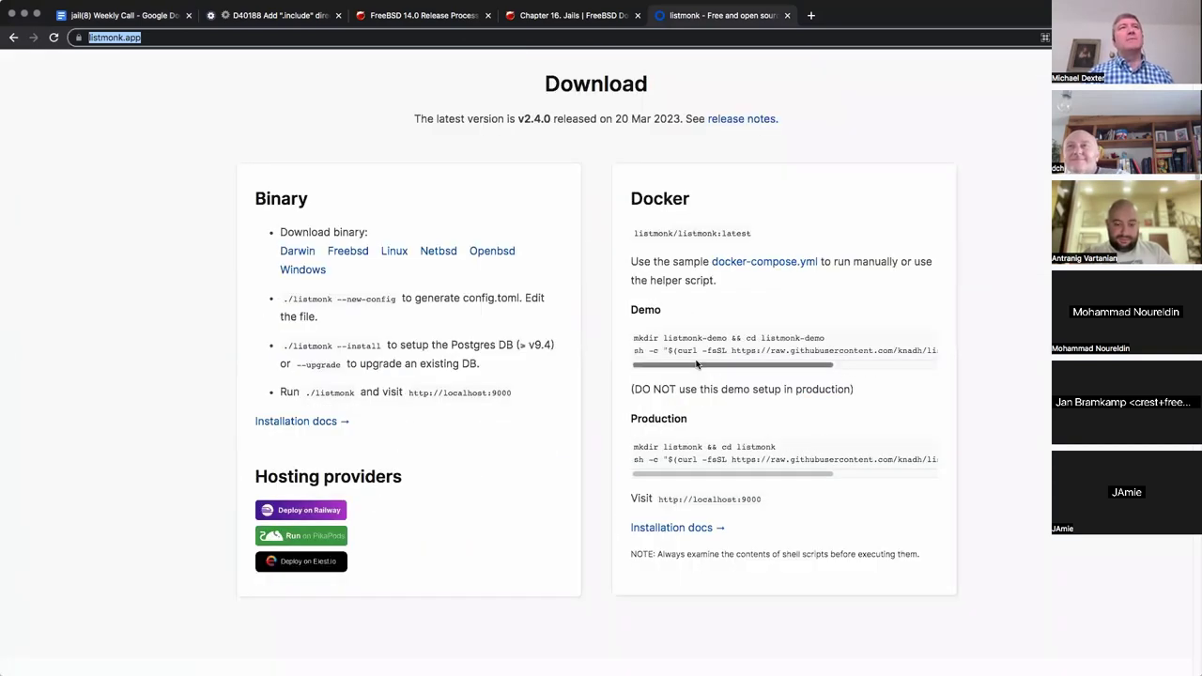
pyautogui.scroll(-2, 695, 364)
pyautogui.scroll(-4, 695, 364)
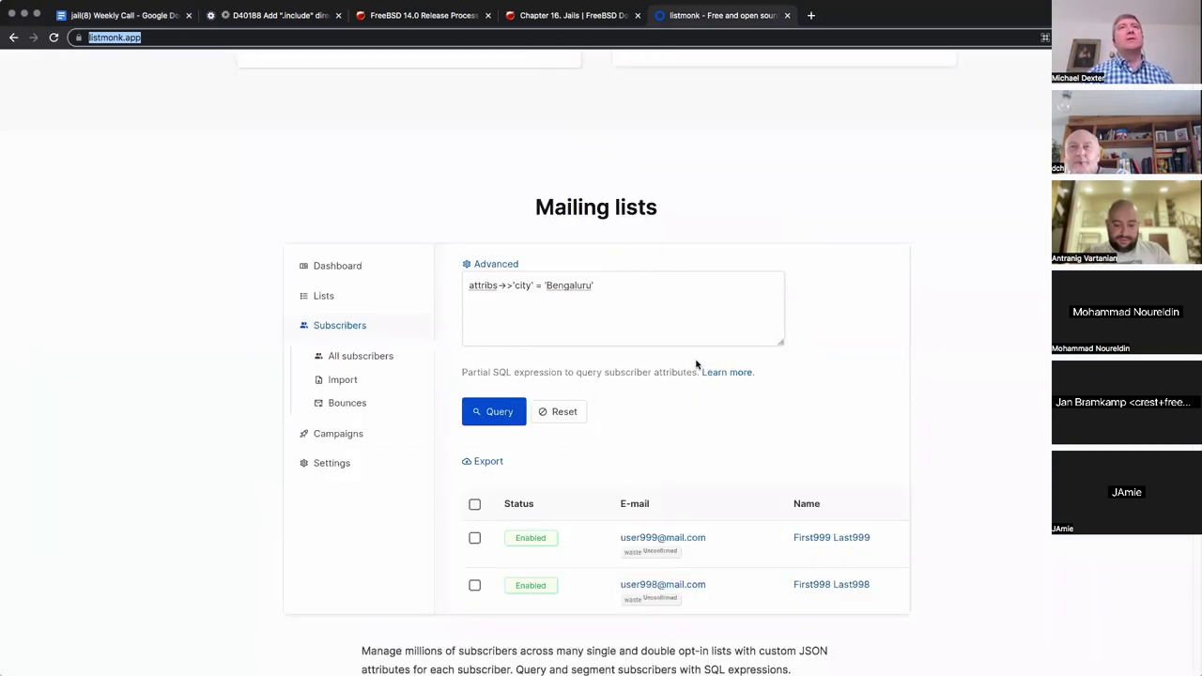
pyautogui.scroll(-2, 696, 365)
pyautogui.scroll(7, 695, 364)
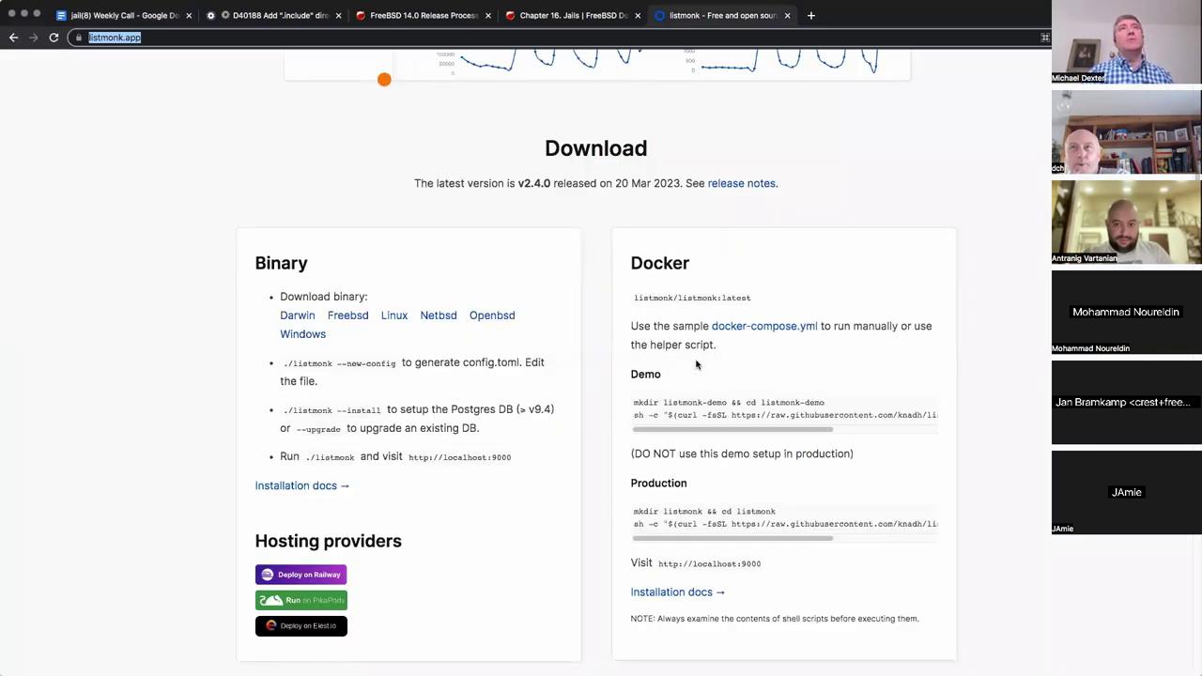
pyautogui.scroll(10, 695, 364)
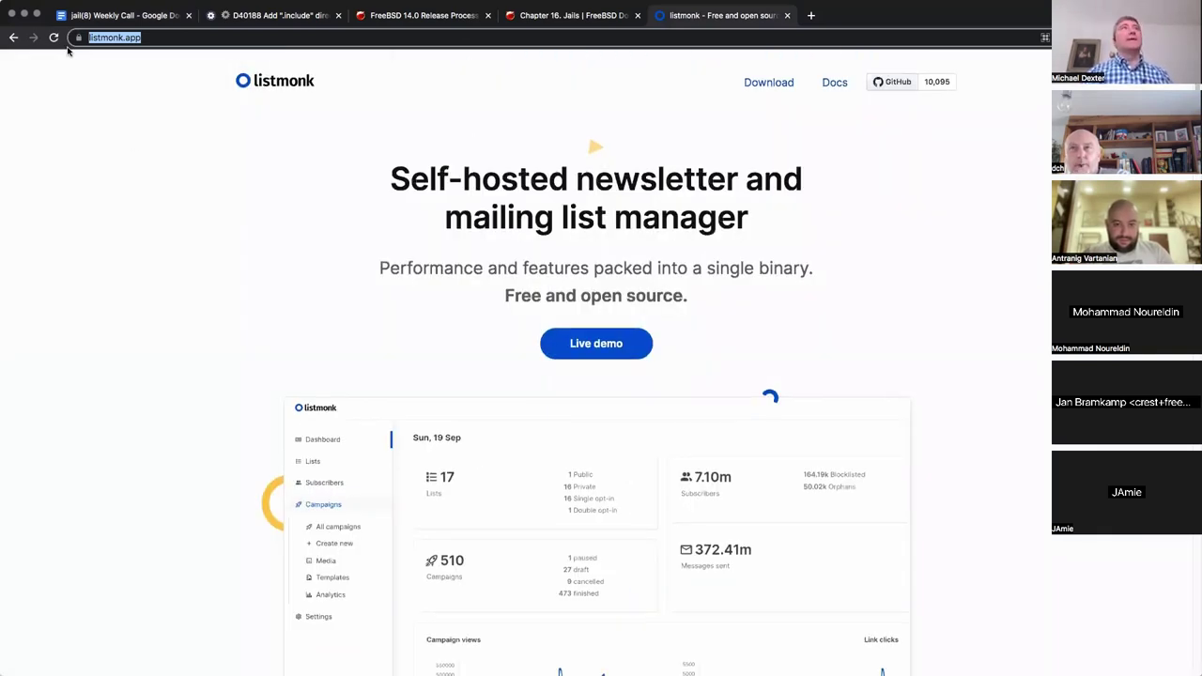
pyautogui.click(108, 17)
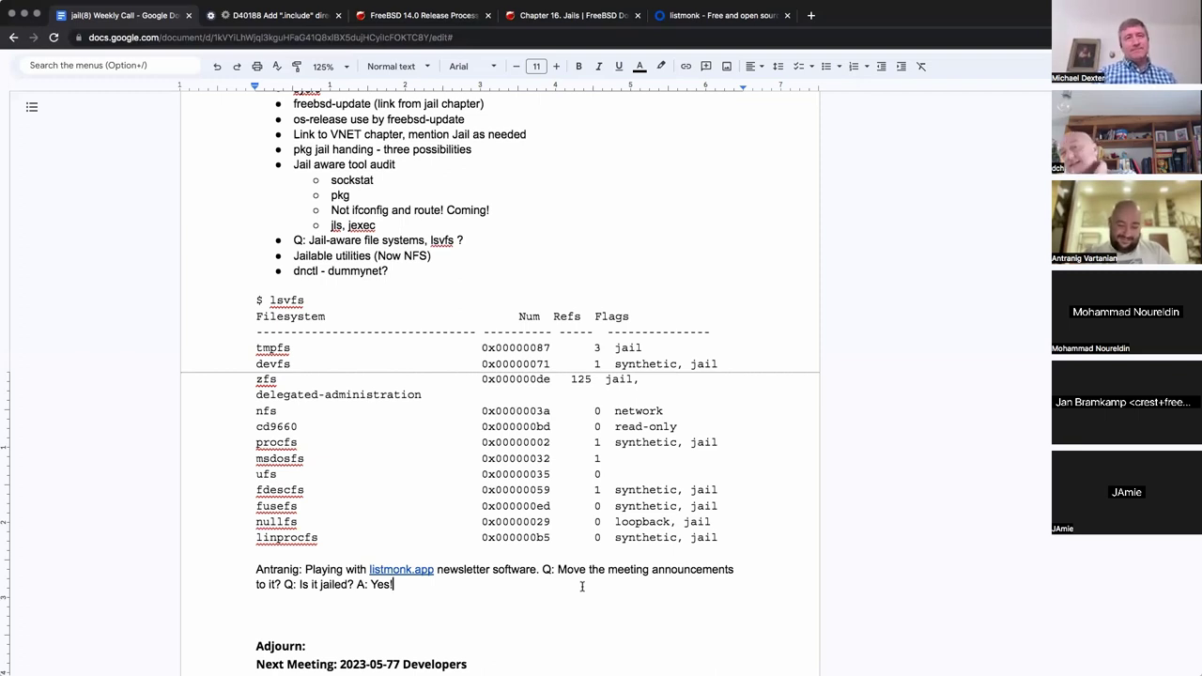
# Remove two extra blank lines above Adjourn:
pyautogui.click(414, 627)
pyautogui.press('BackSpace')
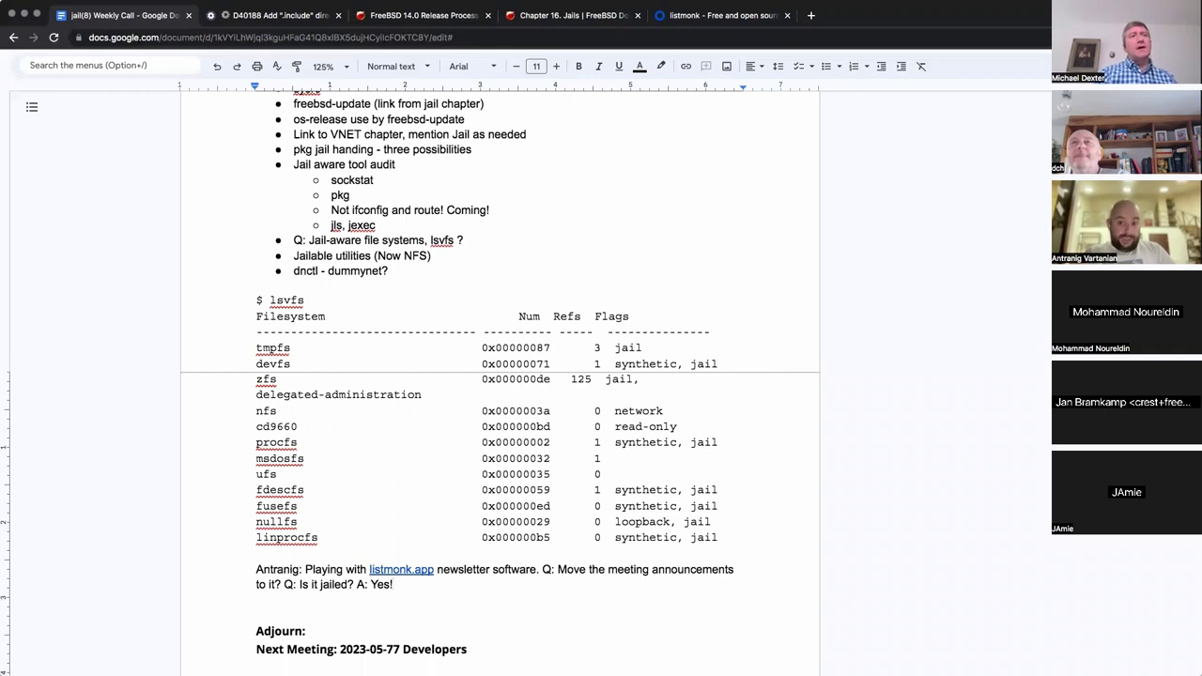
pyautogui.press('BackSpace')
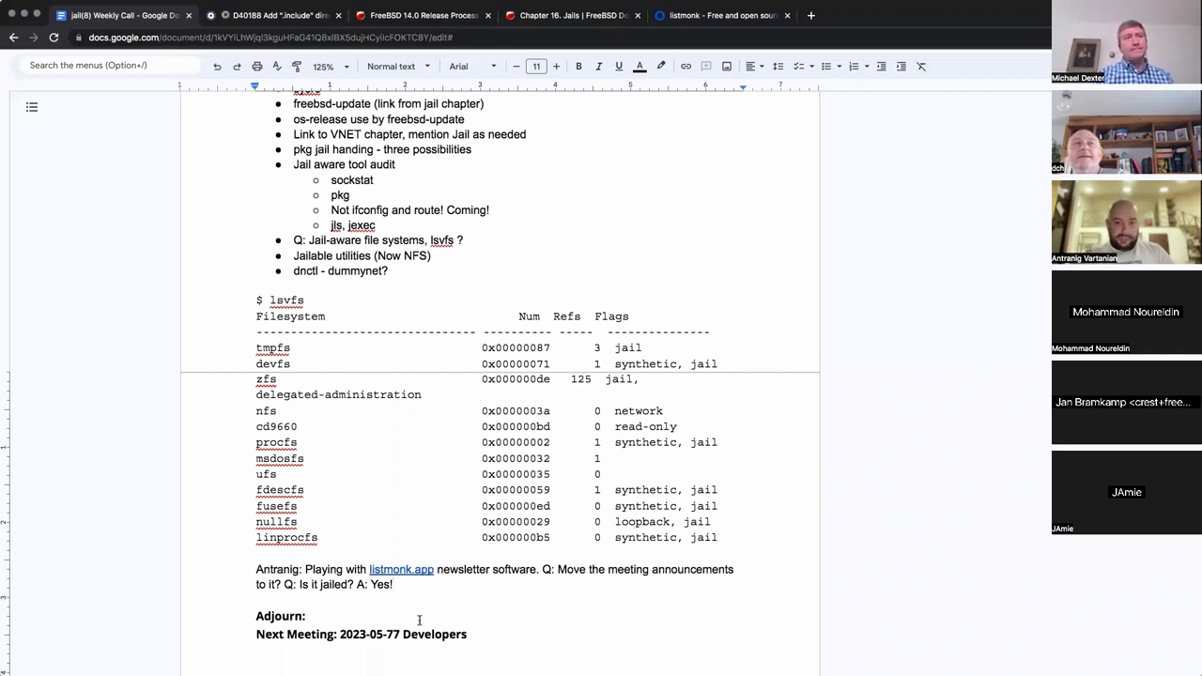
# Add 'Hopes to have a port by the weekend.' after 'Yes!', correcting the spelling of weekend
pyautogui.press('Down')
pyautogui.press('Left')
pyautogui.press('Left')
pyautogui.write('H')
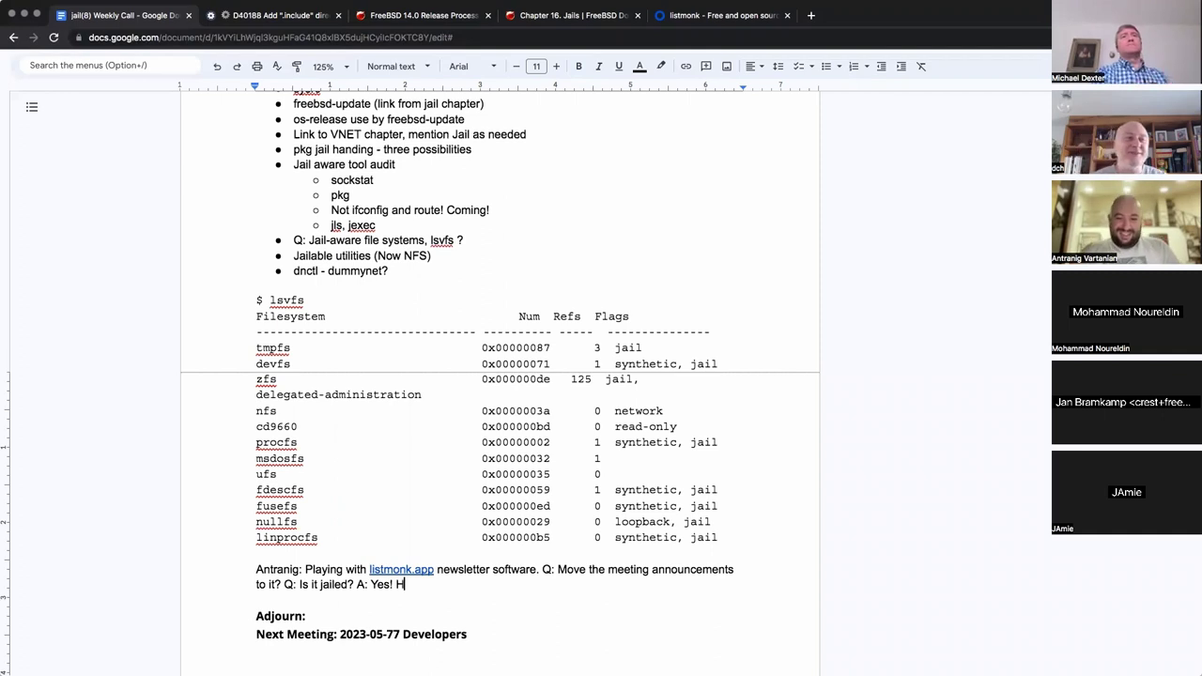
pyautogui.write('opes to have a port by the weekend.')
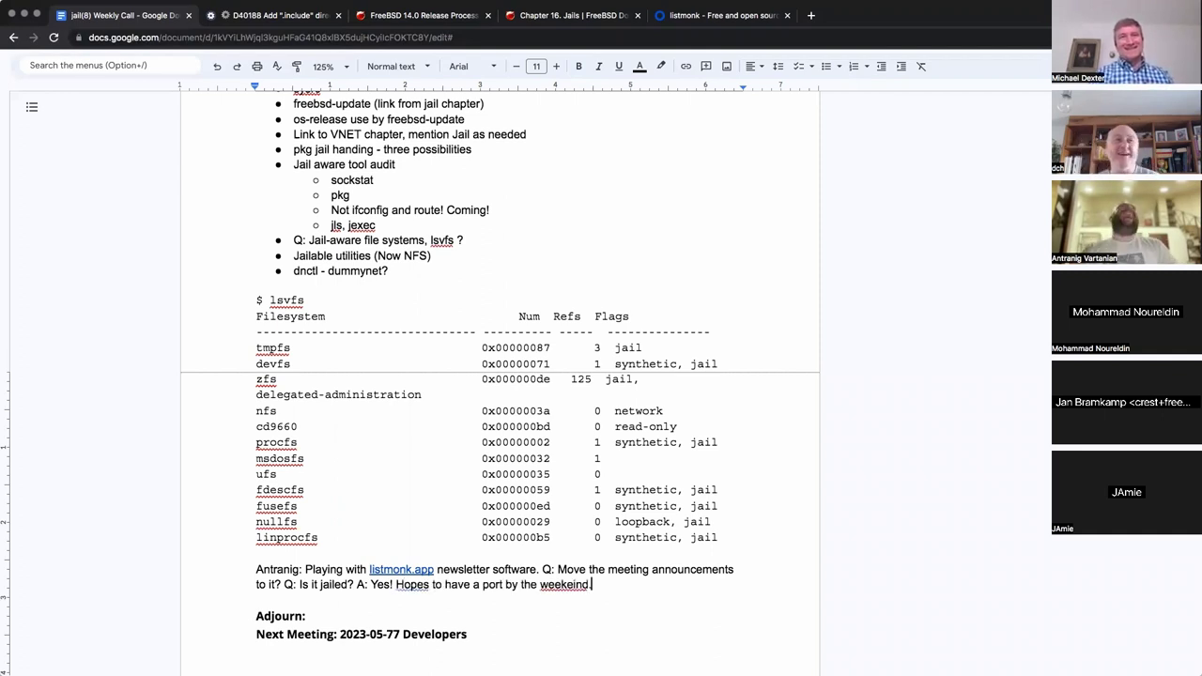
pyautogui.click(585, 584)
pyautogui.click(564, 565)
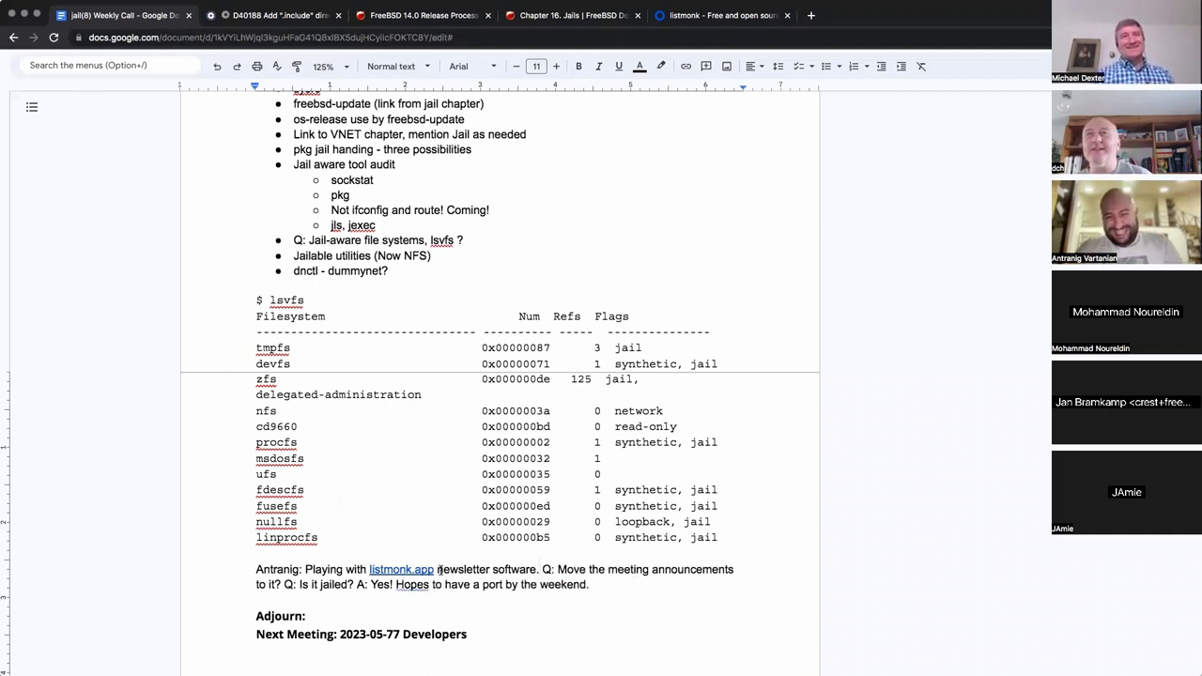
pyautogui.click(632, 578)
# Insert a blank line directly above the Adjourn: line
pyautogui.click(441, 634)
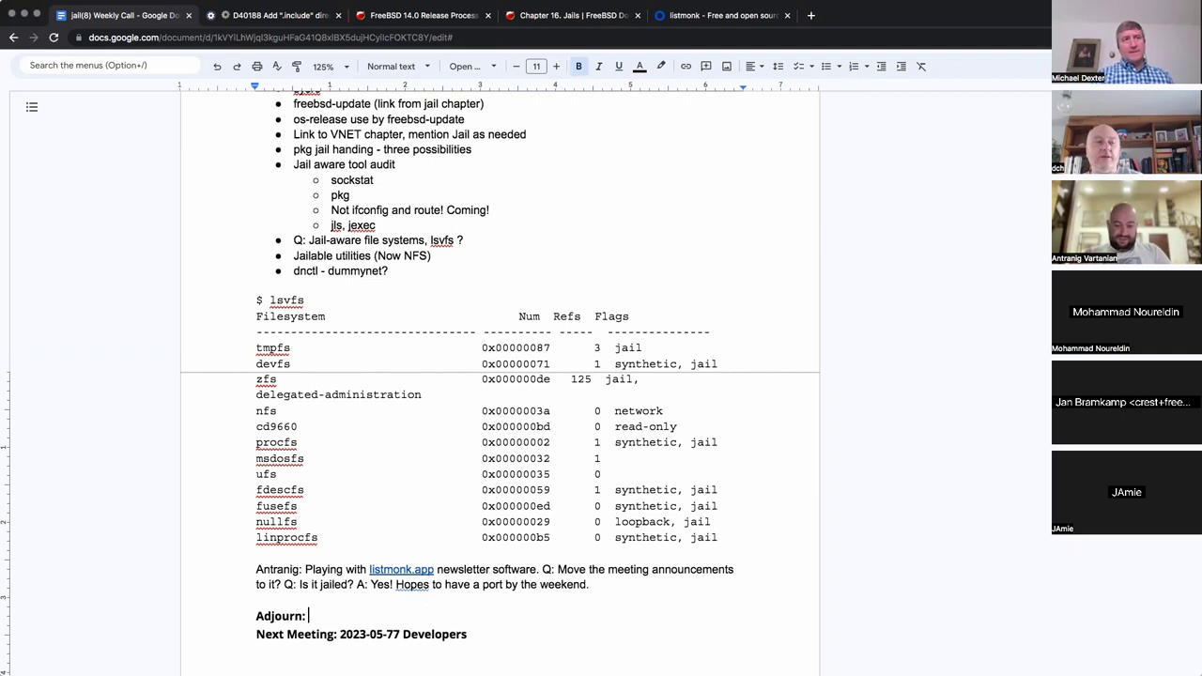
pyautogui.click(256, 598)
pyautogui.press('Return')
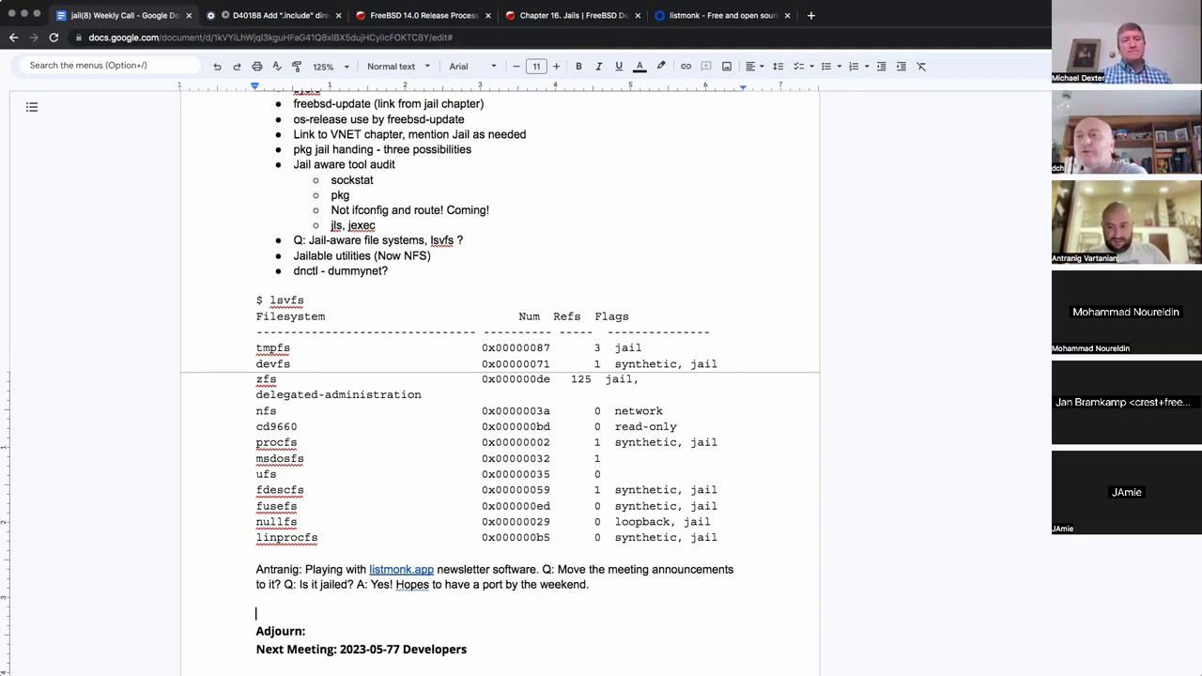
# Add the line 'Dave: Hosted a jails tutorial and hoped to incorporate the materials into the handbook.'
pyautogui.write('Dave:')
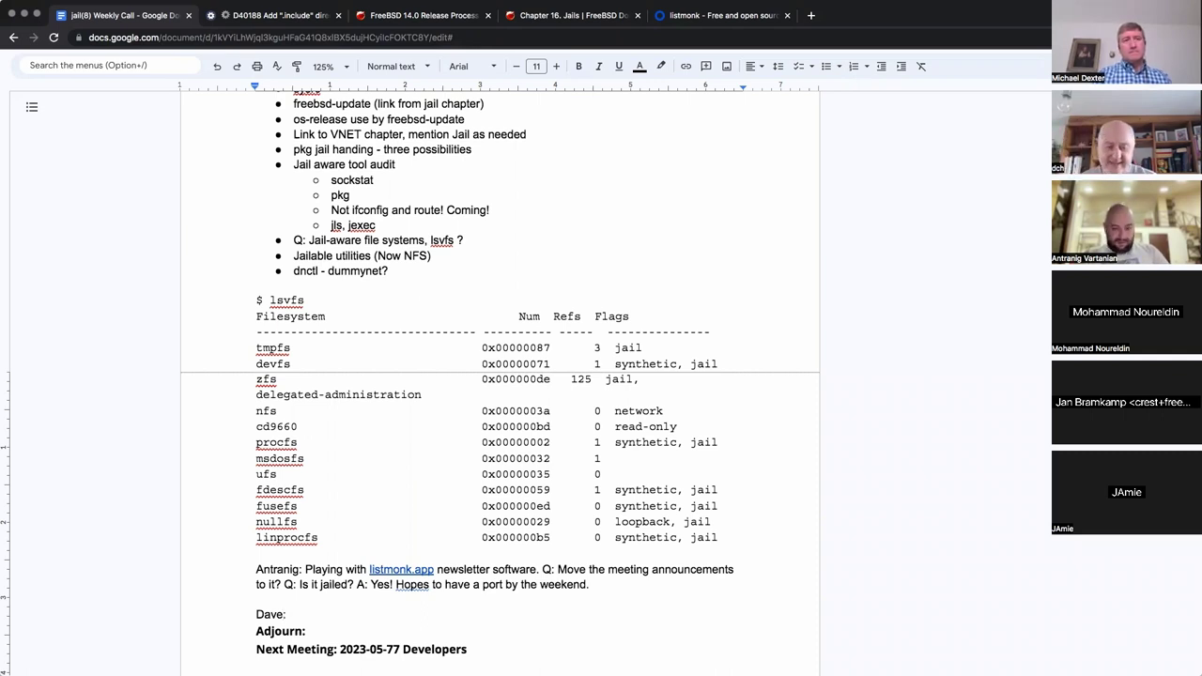
pyautogui.write(' Hosted a jails t')
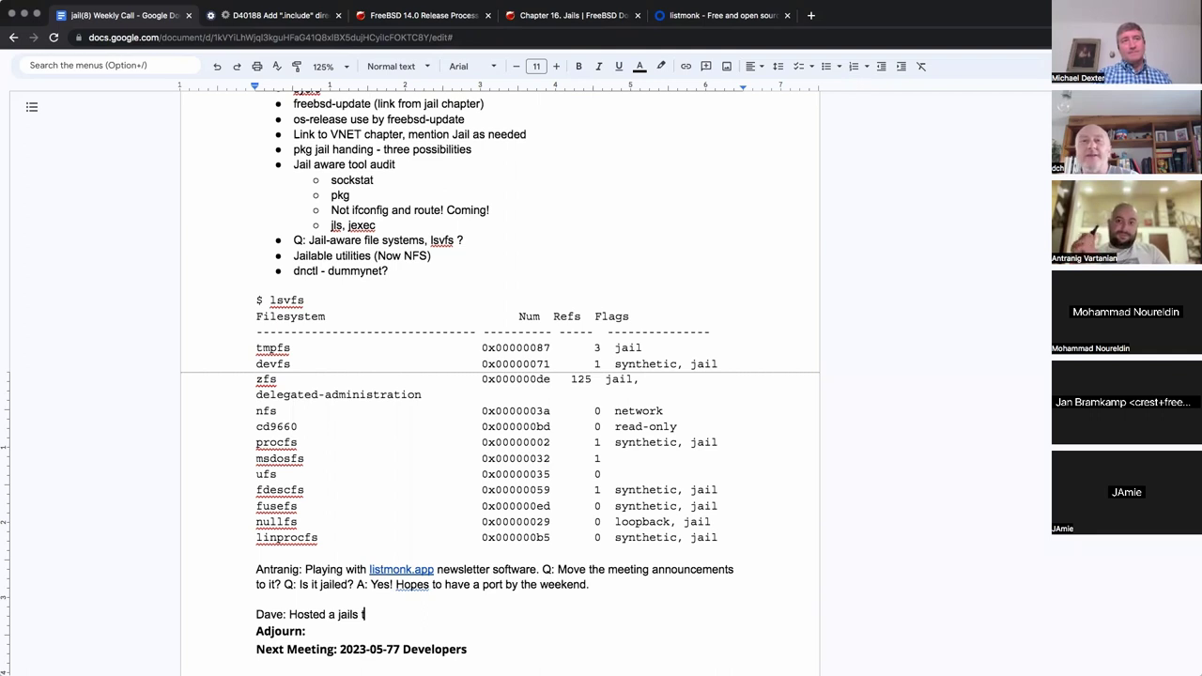
pyautogui.write('utorial and ')
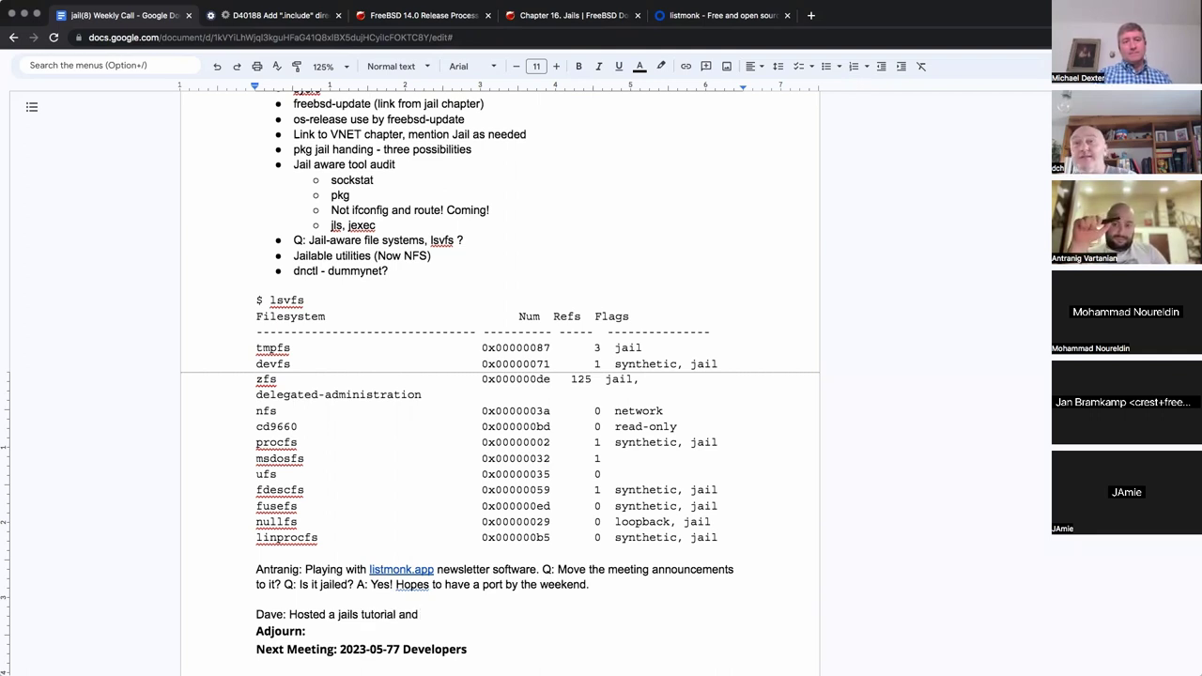
pyautogui.write('h')
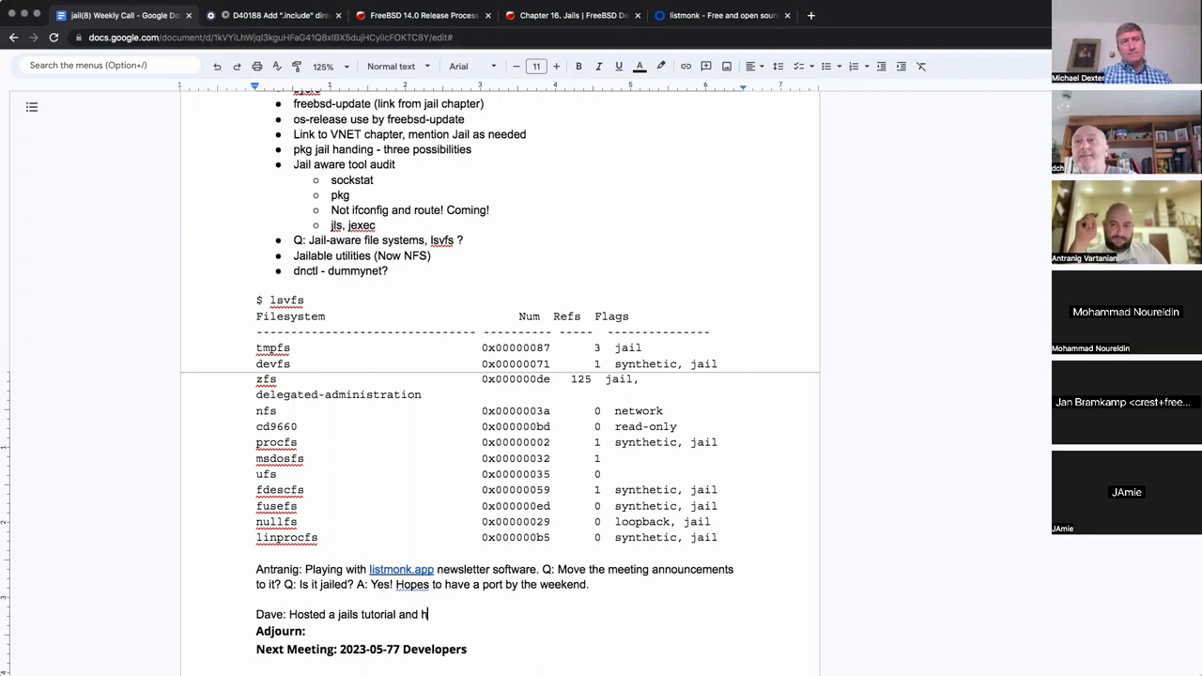
pyautogui.write('oped to incorp')
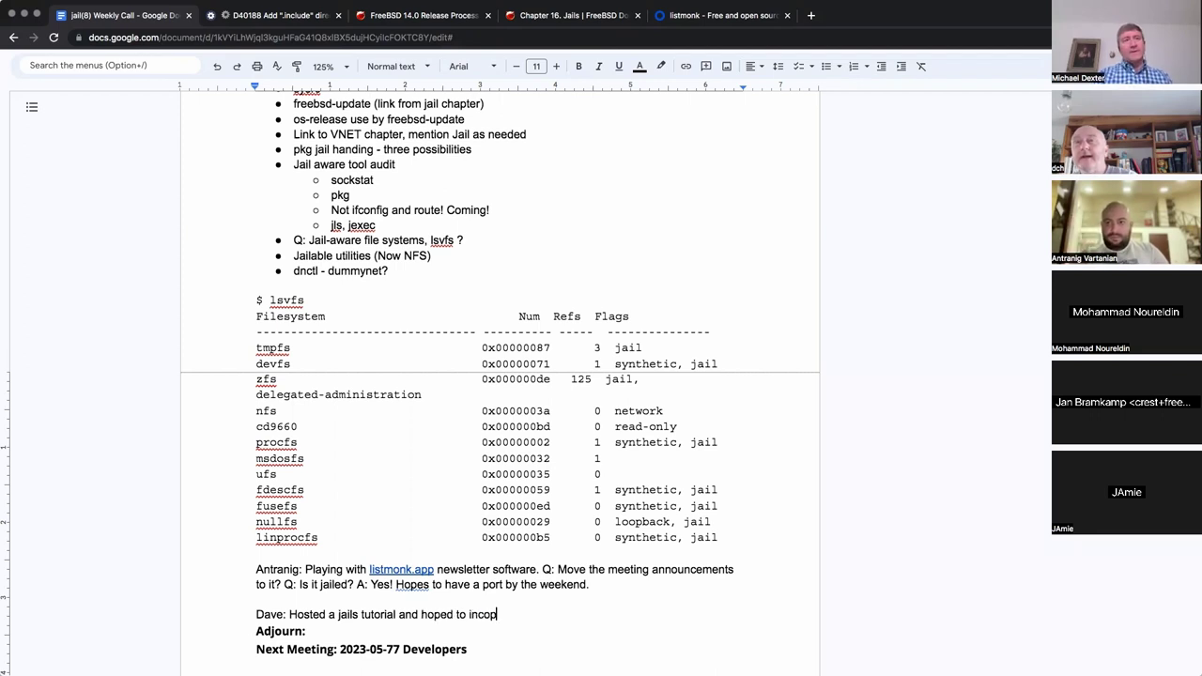
pyautogui.write('orate')
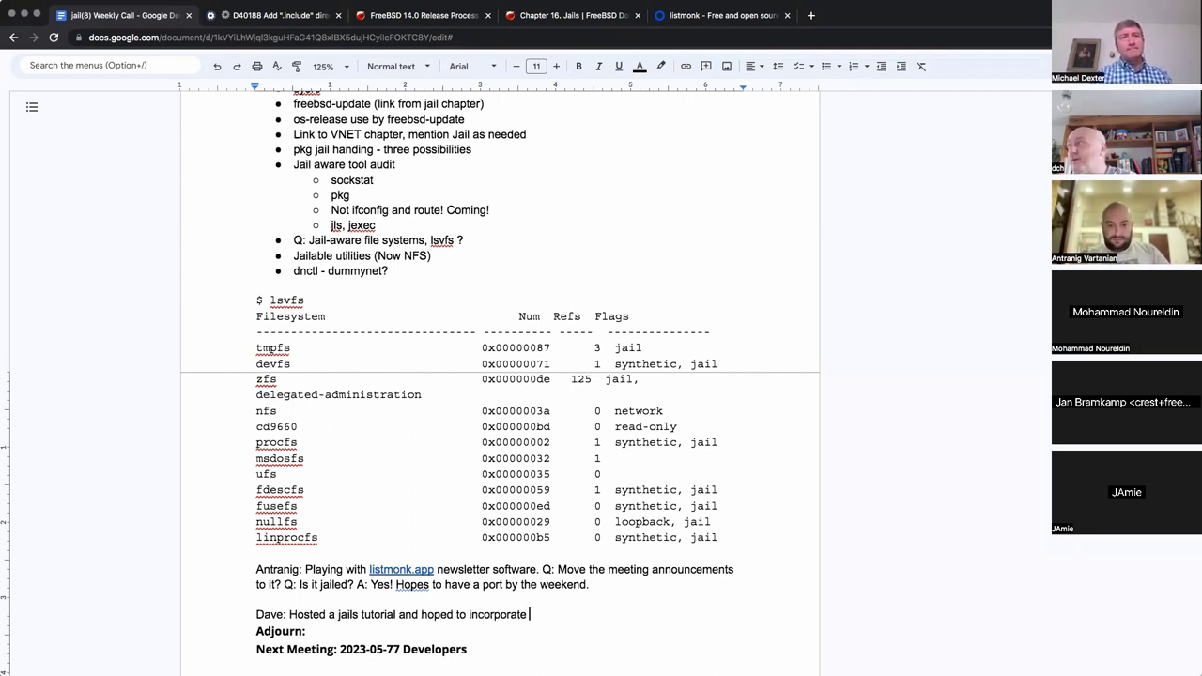
pyautogui.press('Return')
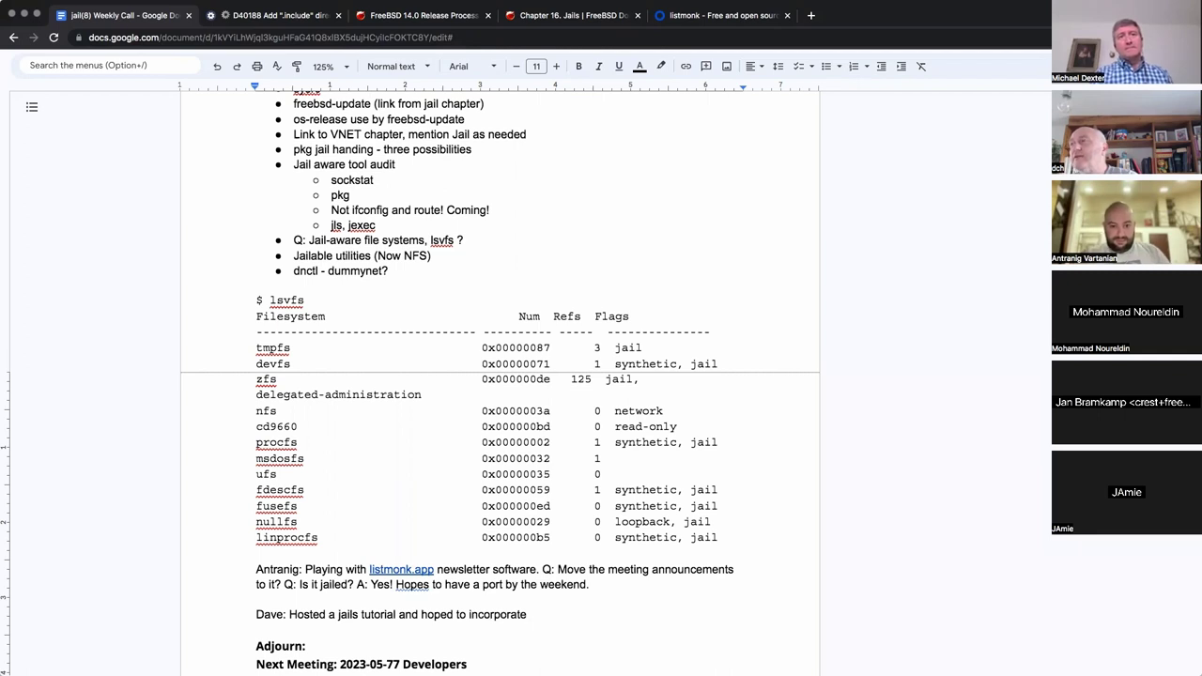
pyautogui.write('the m')
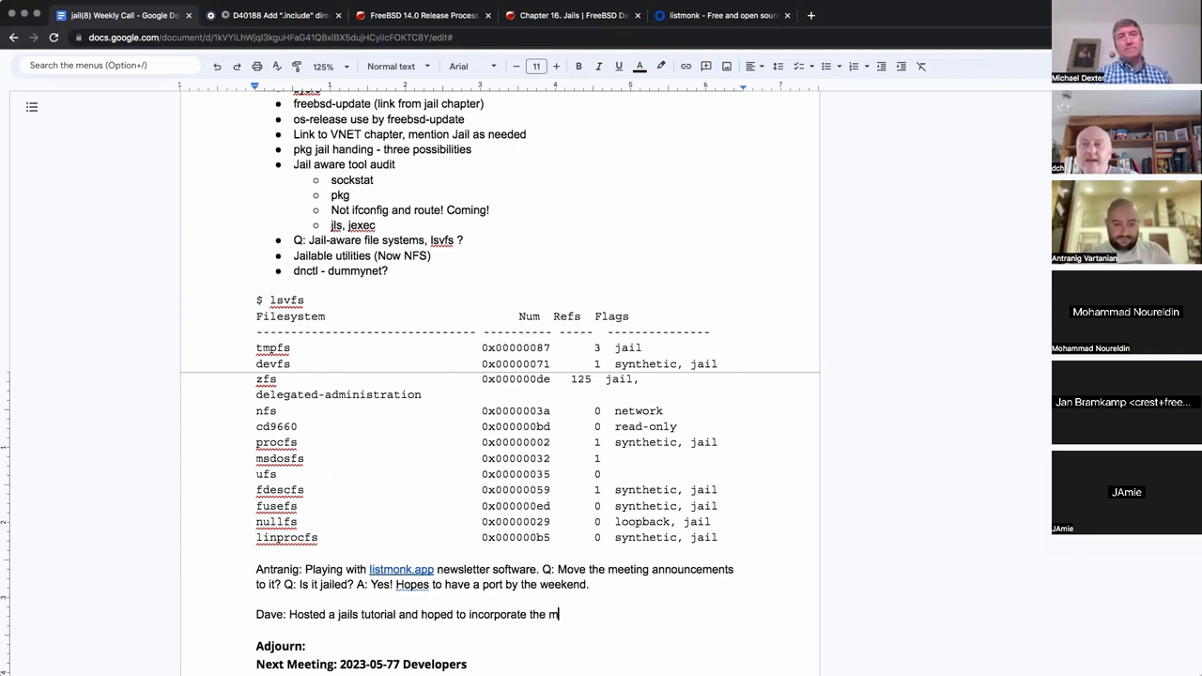
pyautogui.write('aterials into the ')
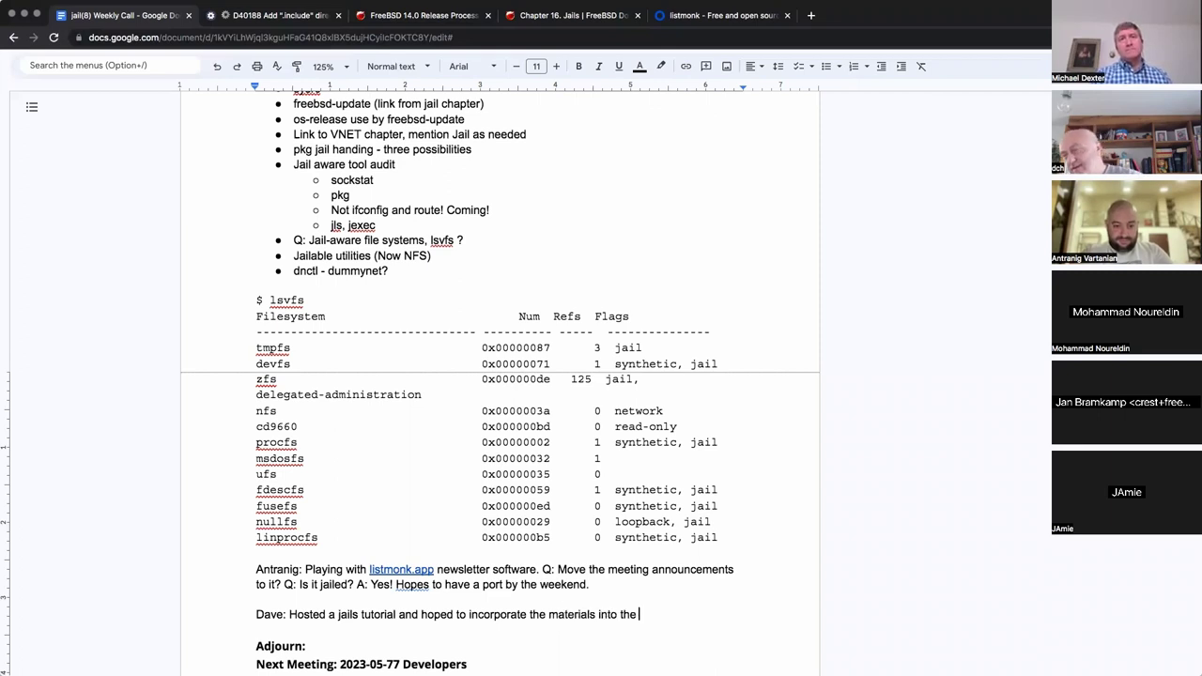
pyautogui.write('ha')
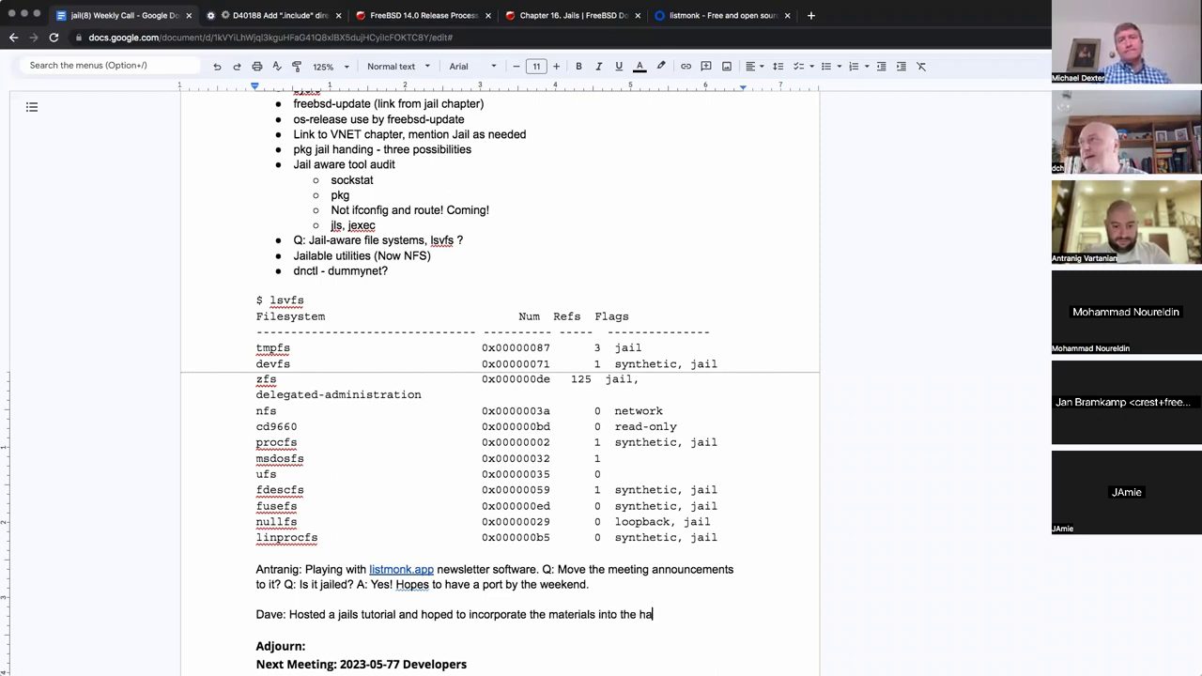
pyautogui.write('ndbook.')
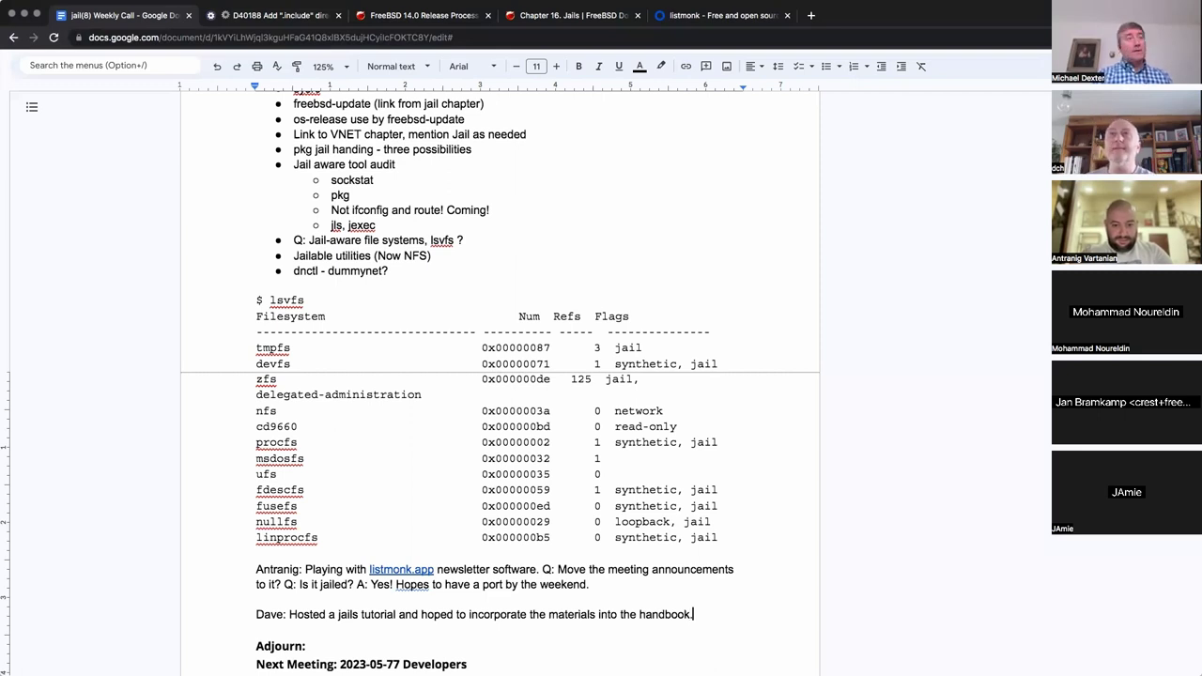
pyautogui.press('Return')
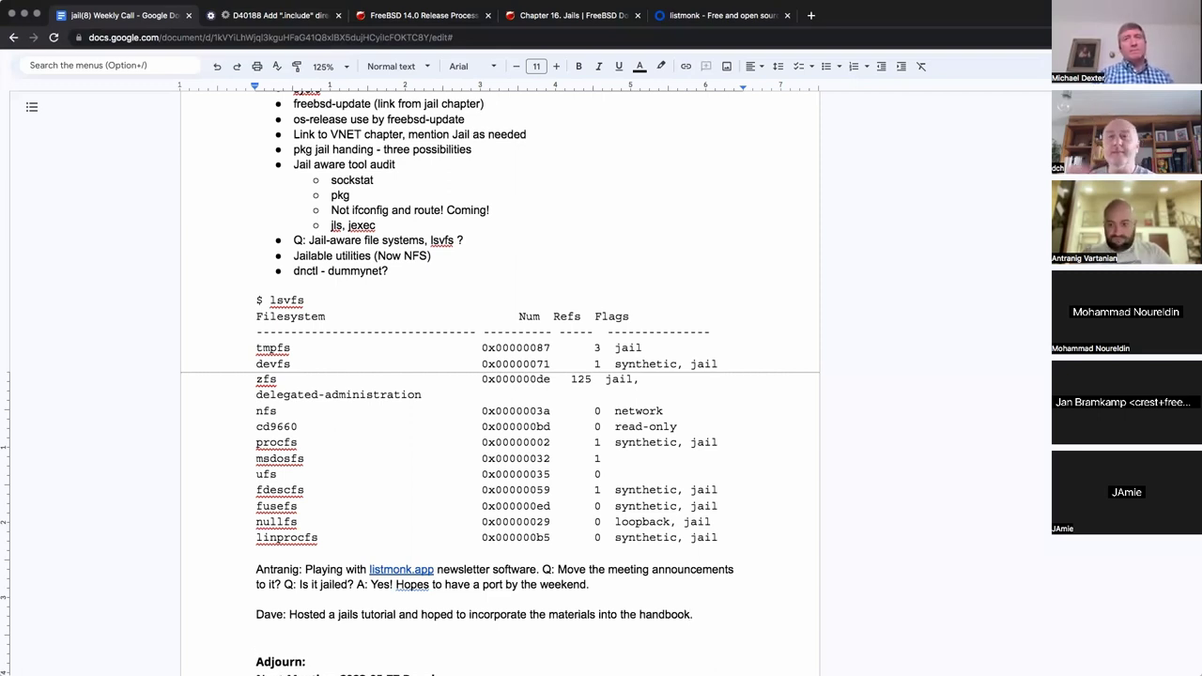
# Delete the extra blank line under Dave's tutorial note, leaving one empty line before Adjourn
pyautogui.scroll(-2, 616, 411)
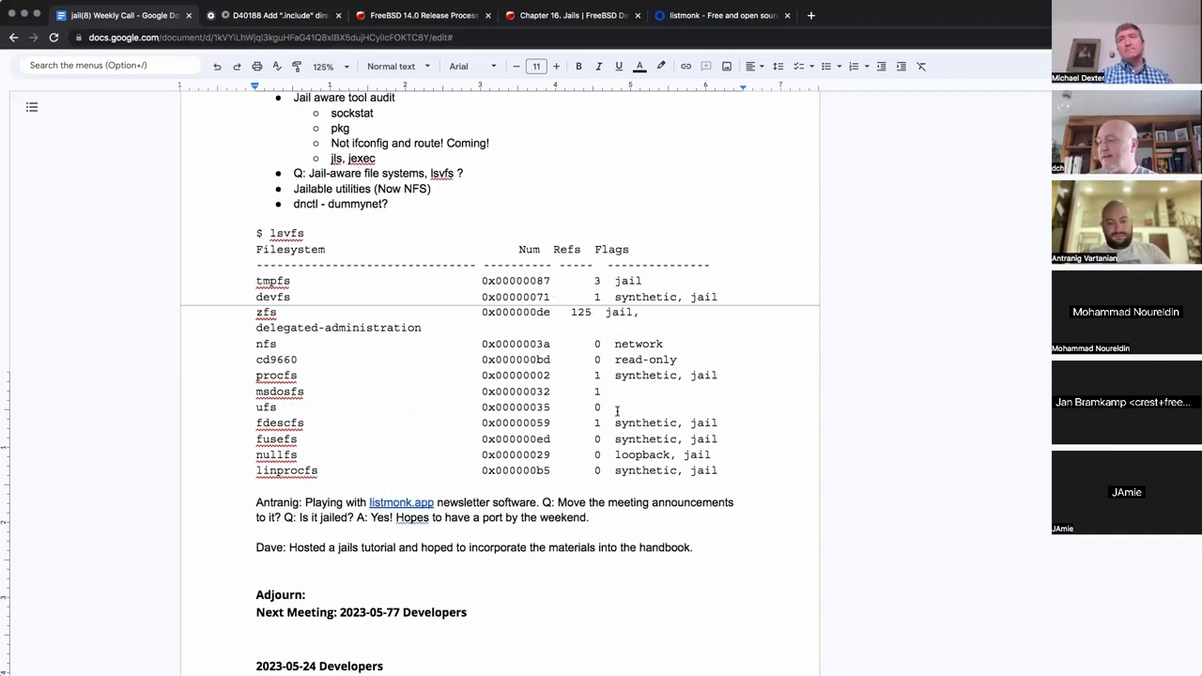
pyautogui.scroll(-4, 563, 399)
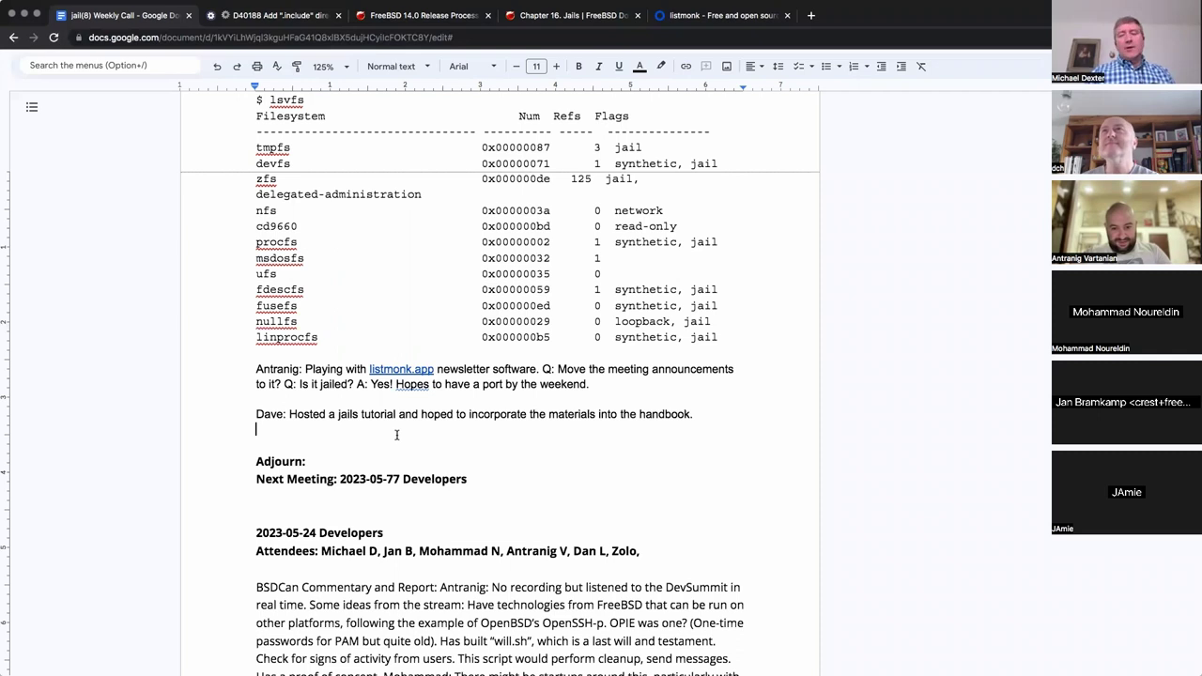
pyautogui.press('BackSpace')
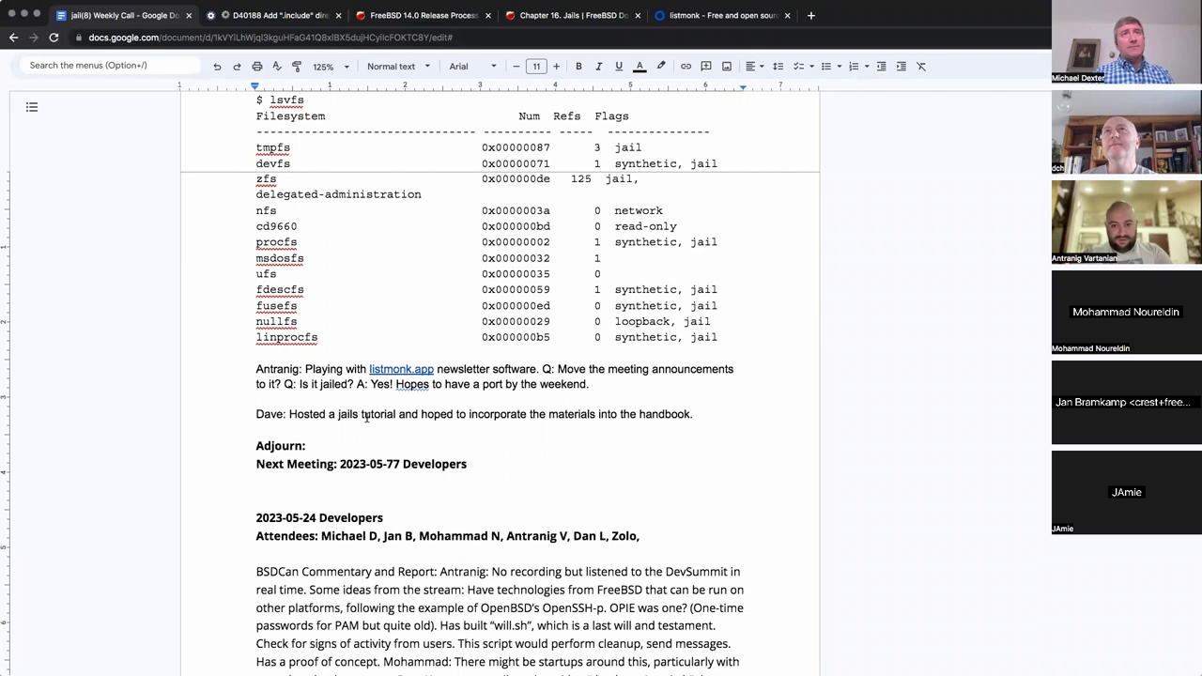
pyautogui.scroll(2, 333, 419)
pyautogui.scroll(4, 333, 419)
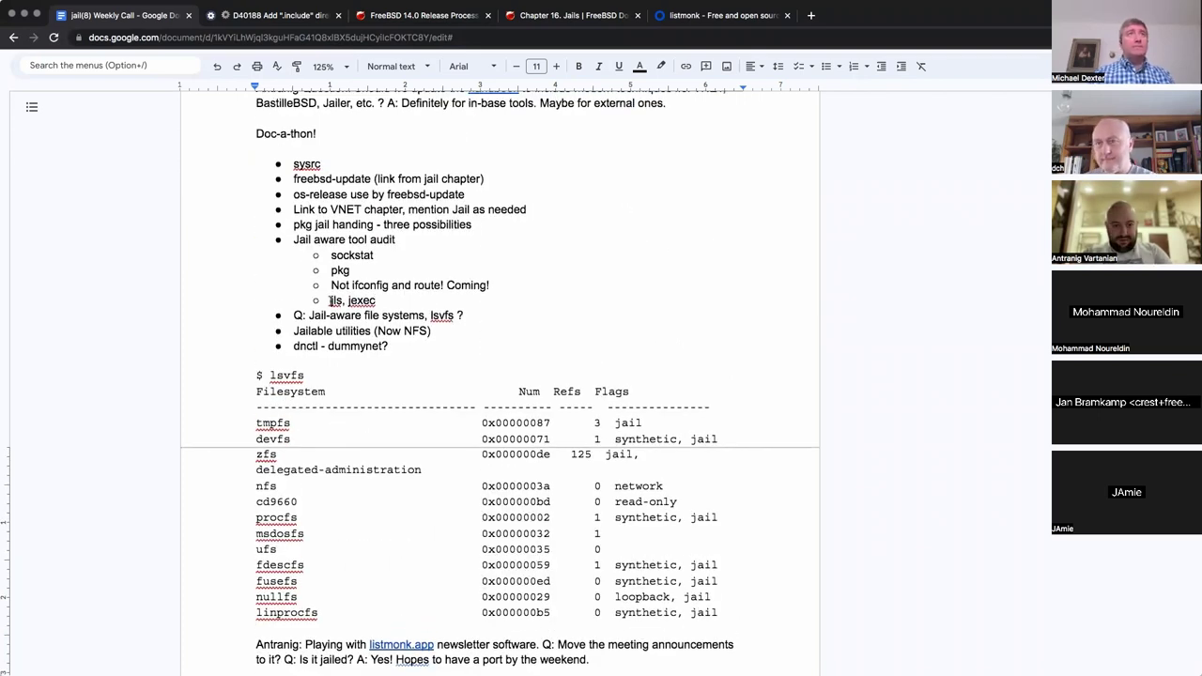
pyautogui.tripleClick(330, 300)
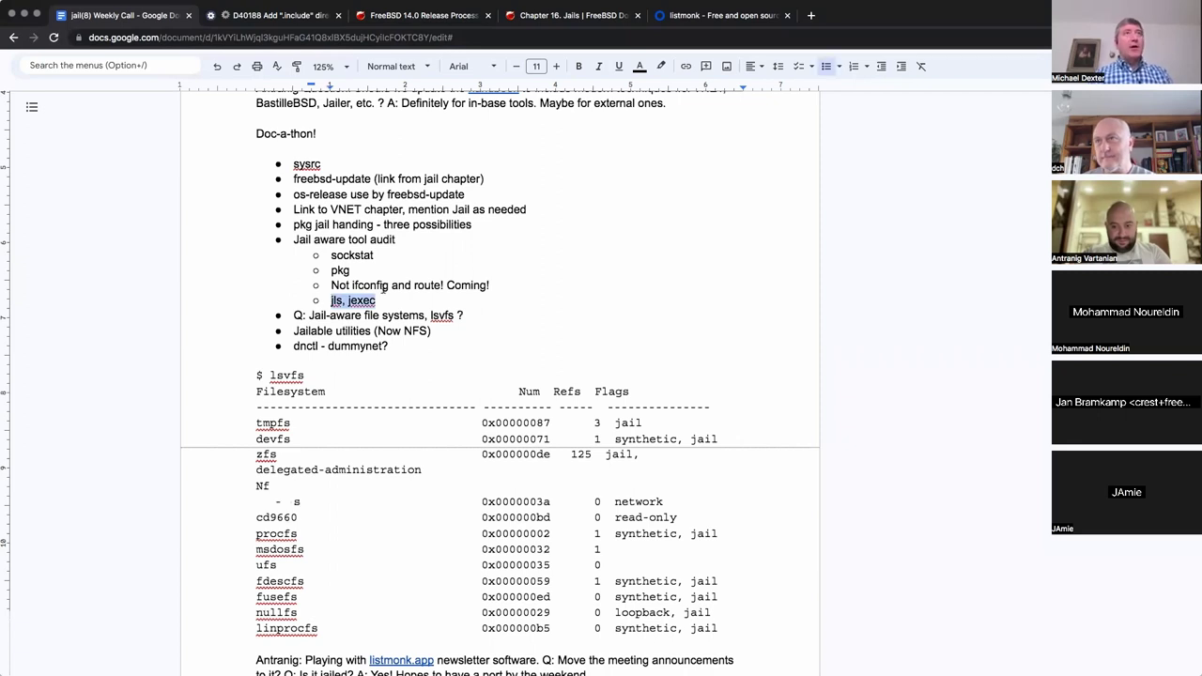
pyautogui.scroll(-3, 490, 409)
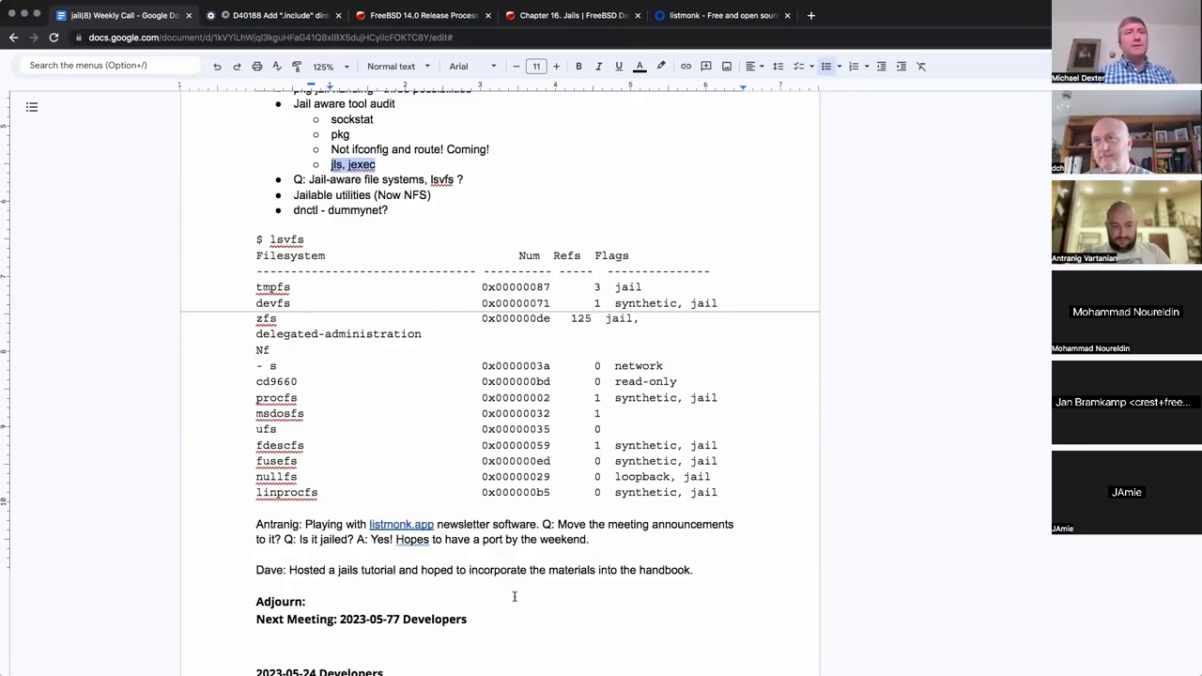
pyautogui.click(697, 585)
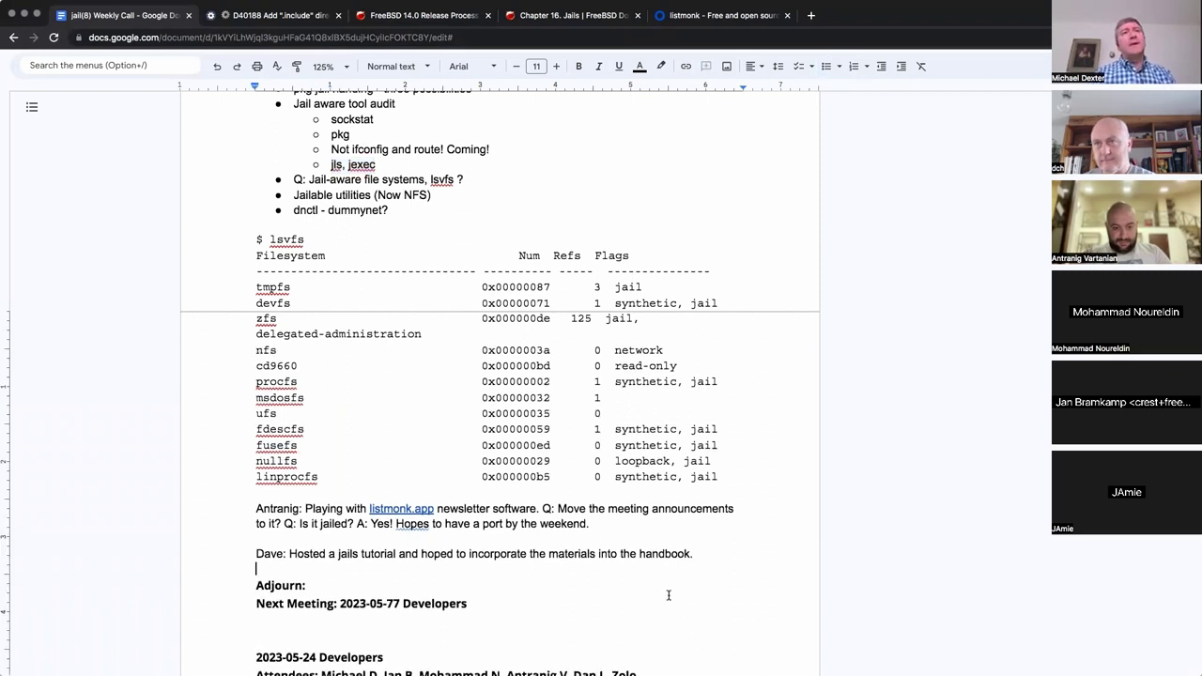
# Type '10:51 AM Pacific /' after the Adjourn: heading
pyautogui.click(665, 596)
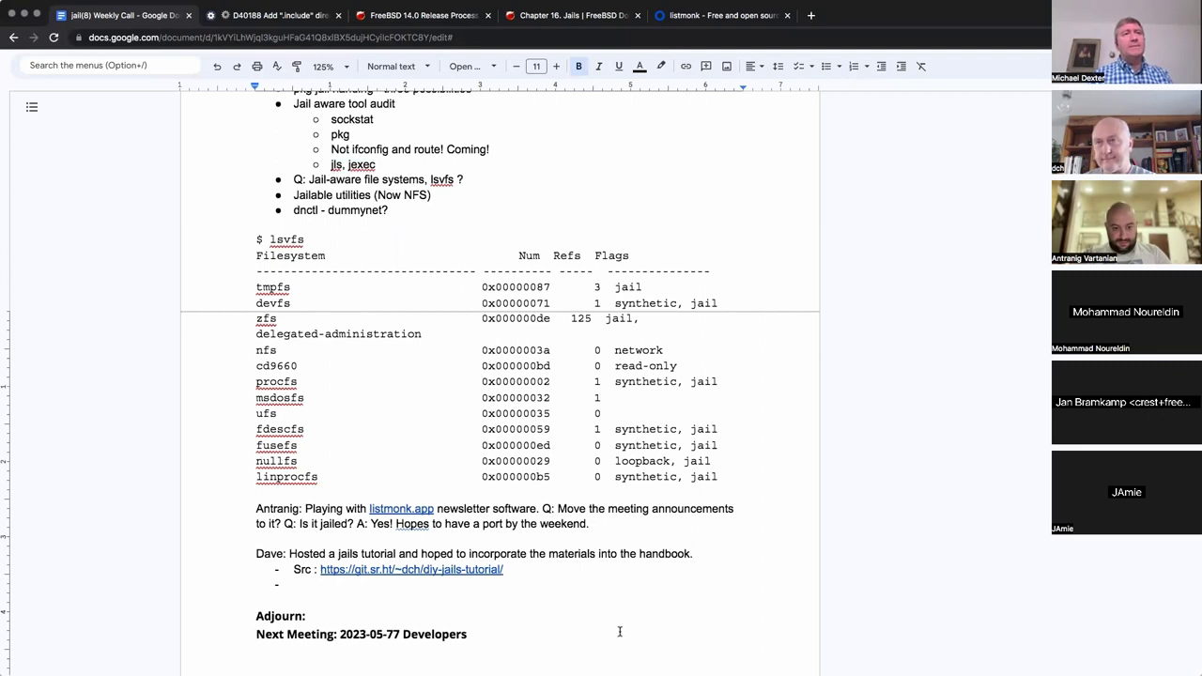
pyautogui.press('Up')
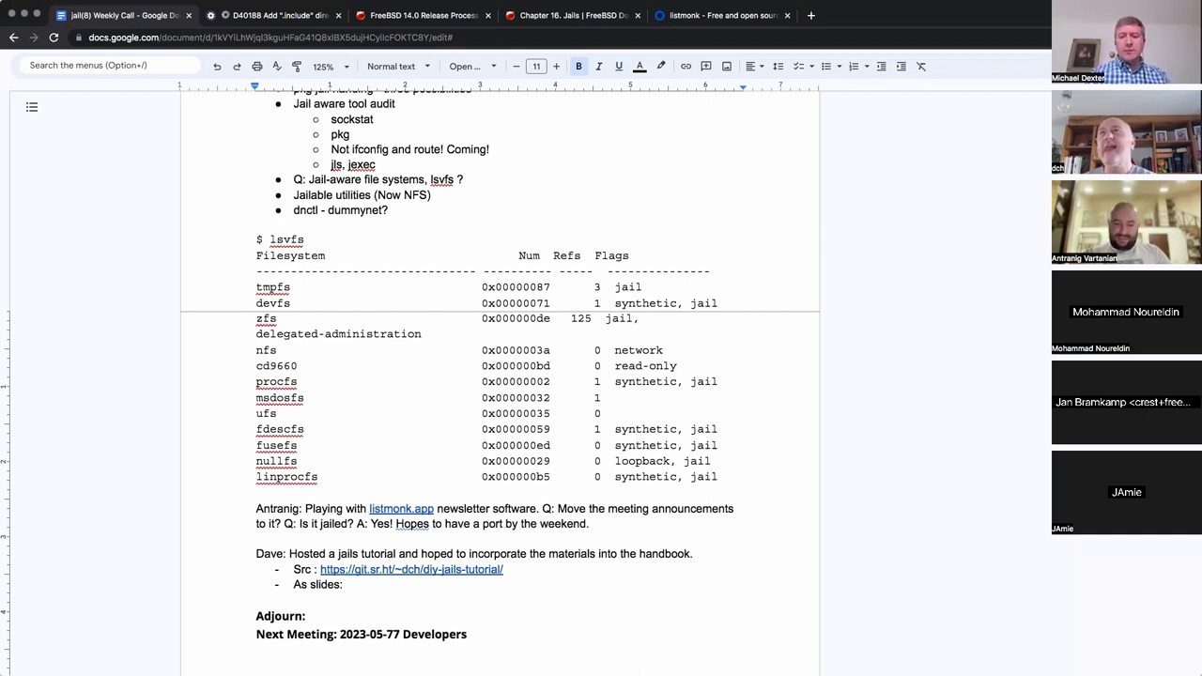
pyautogui.write('10:51')
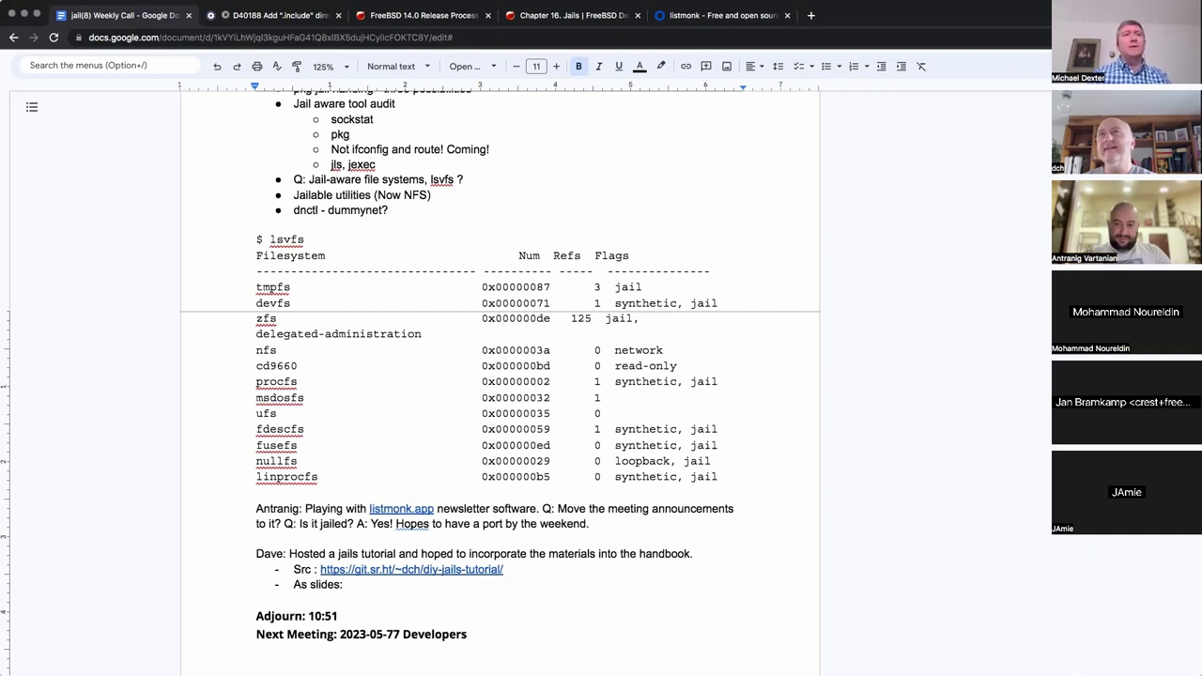
pyautogui.write(' AM Pacific /')
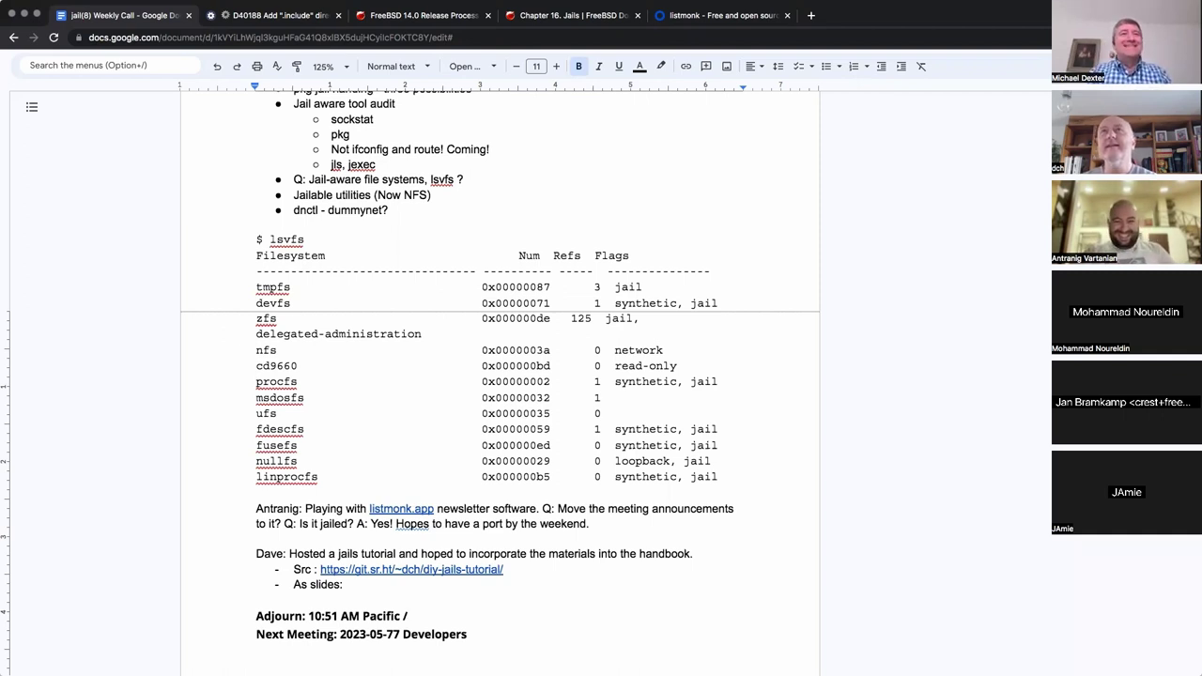